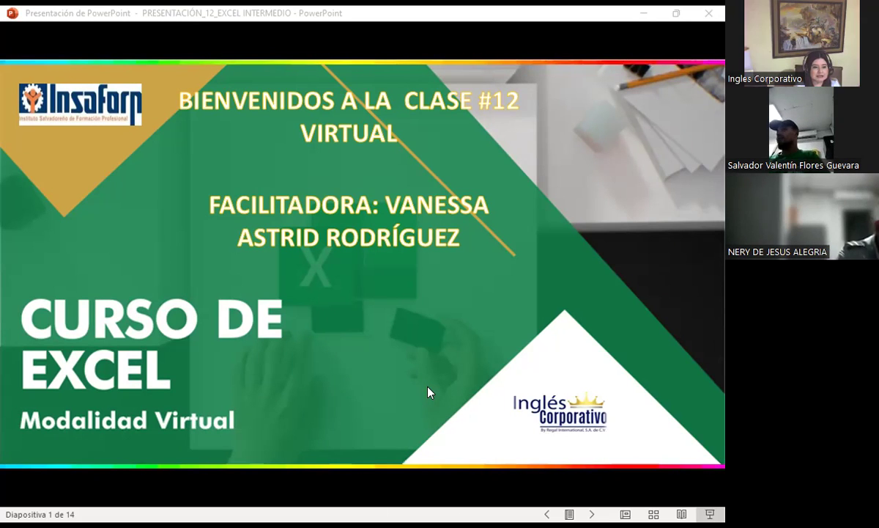
Leave the slideshow for Firefox and show the 'Curso | FCO-EXCEL2' course outline.
key("alt+Tab")
left_click(409, 41)
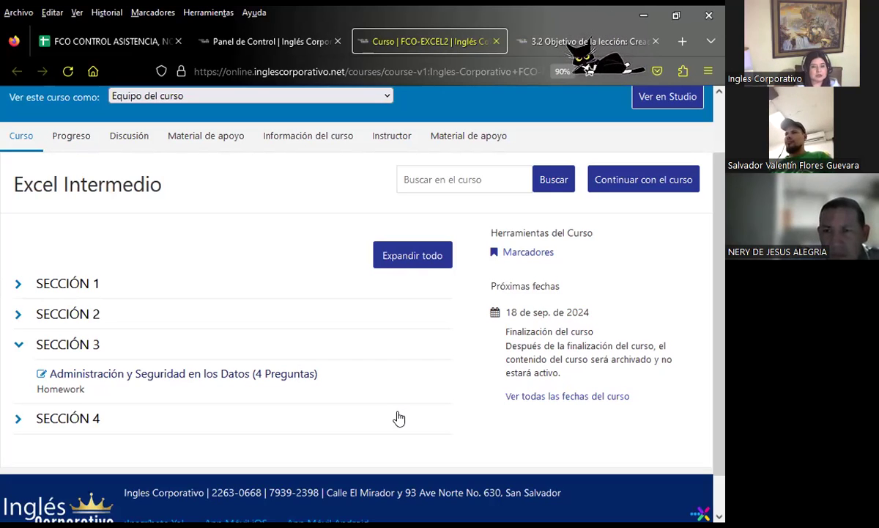
Bring up lesson 3.2 on creating an index with links and scroll into its text.
key("ctrl+Tab")
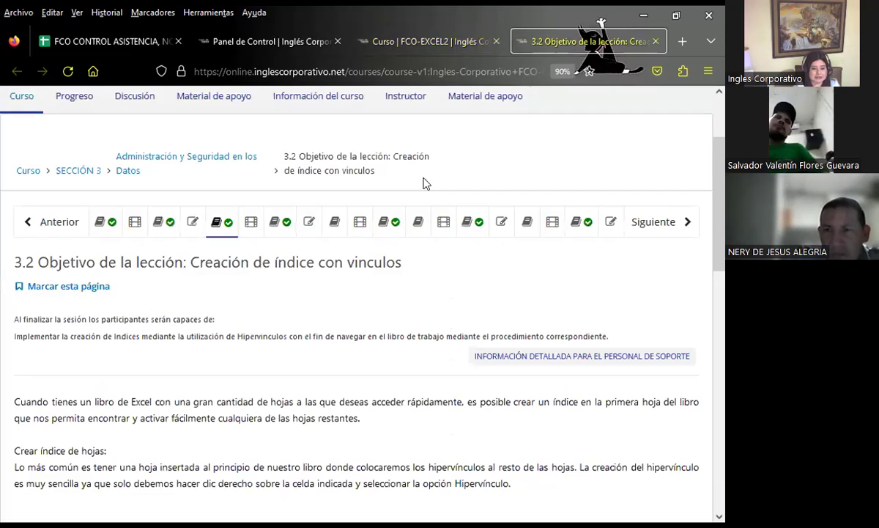
scroll(326, 330, "down", 2)
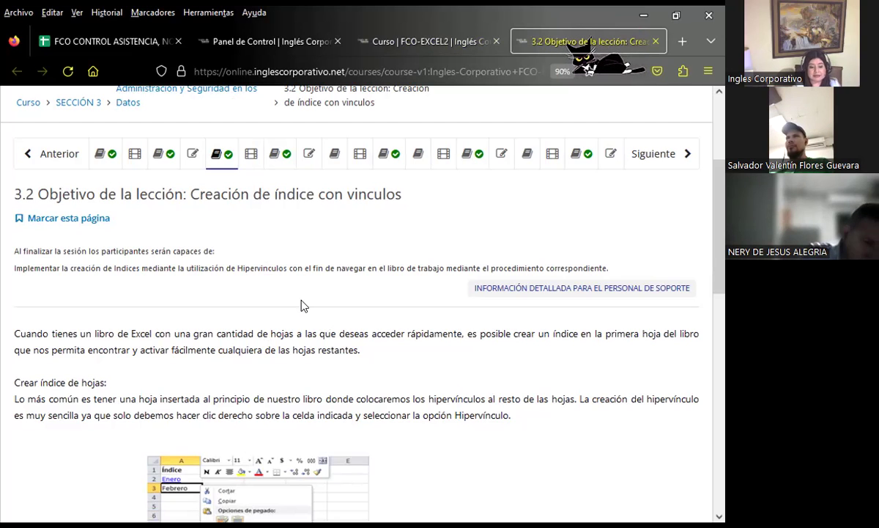
Browse the 'Foro de discusión y preguntas clase #12' page, then return to the PowerPoint slideshow.
left_click(290, 162)
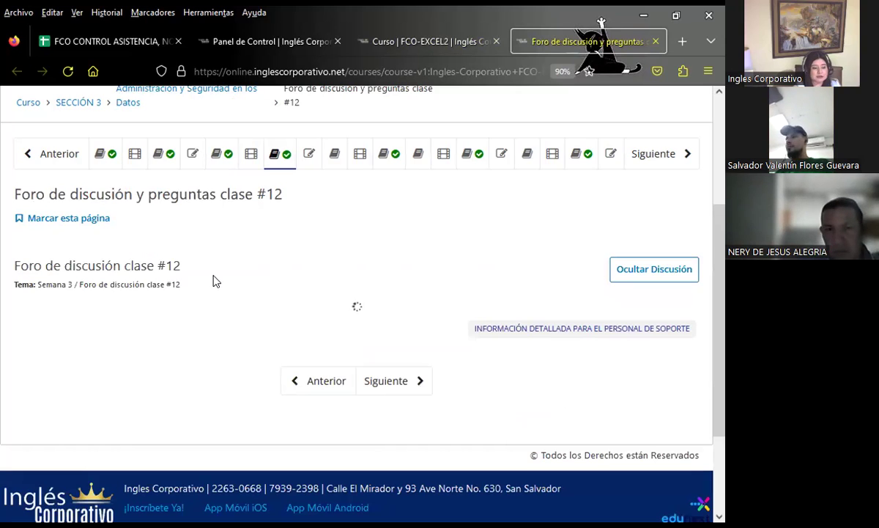
scroll(214, 280, "down", 1)
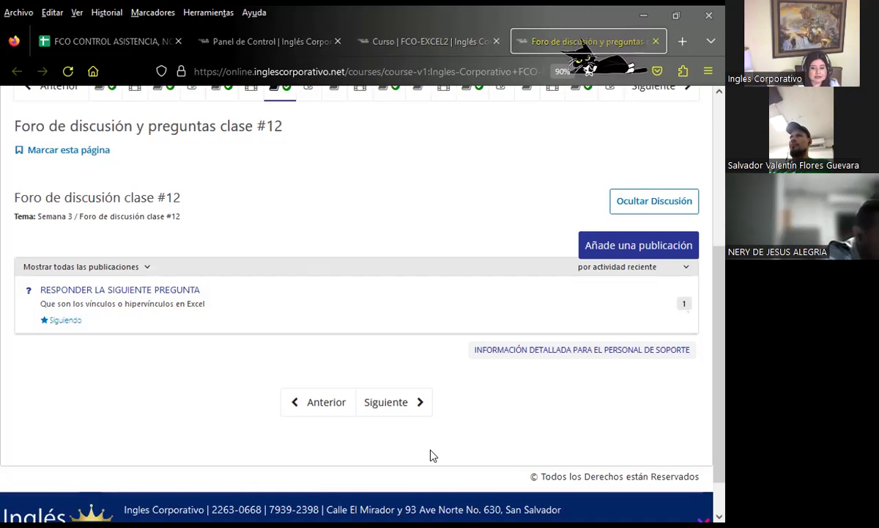
key("alt+Tab")
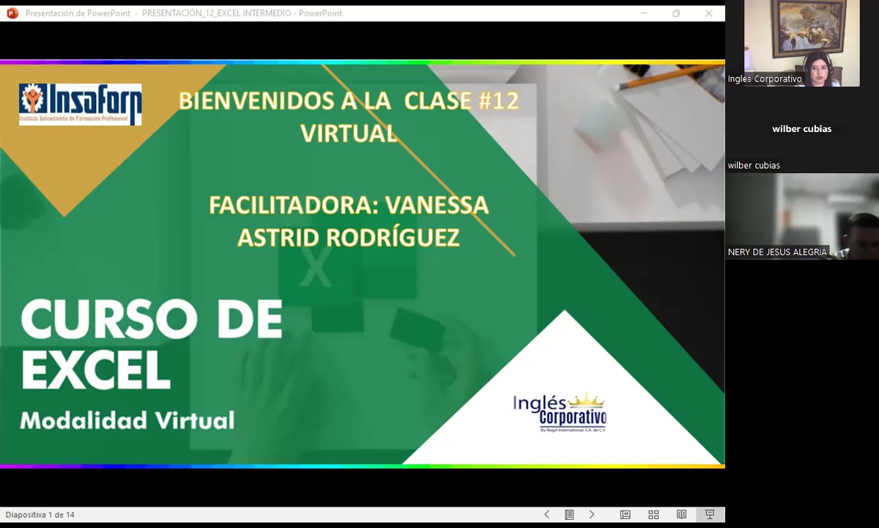
Advance the slideshow two slides, from the title slide to the AGENDA slide.
left_click(413, 284)
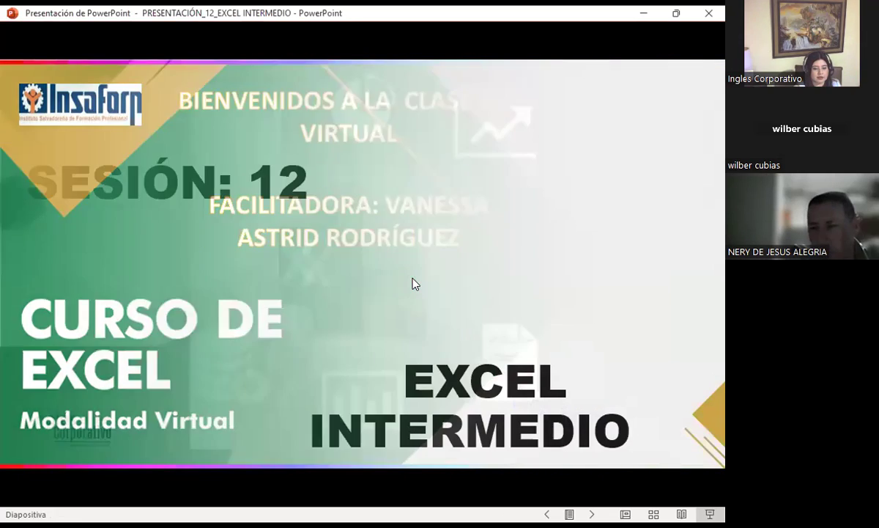
left_click(412, 283)
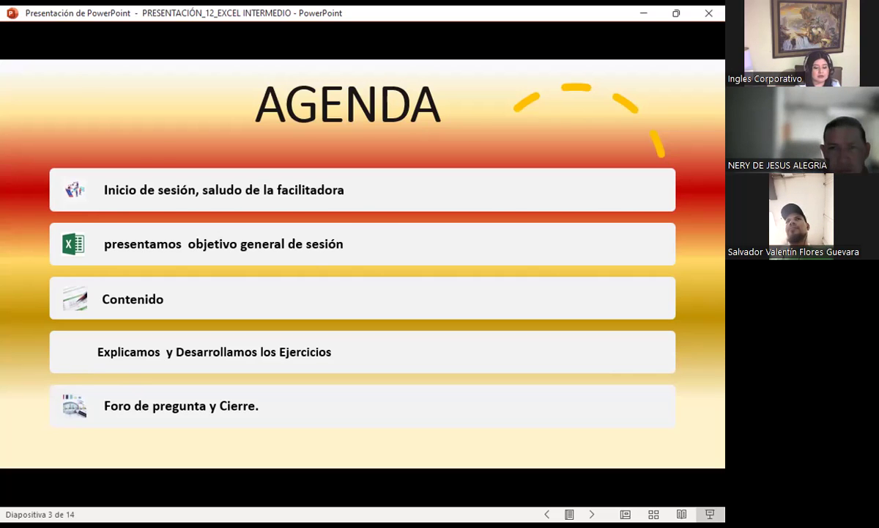
Advance to slide 4, the session's general objective on hyperlinks and links.
key("Right")
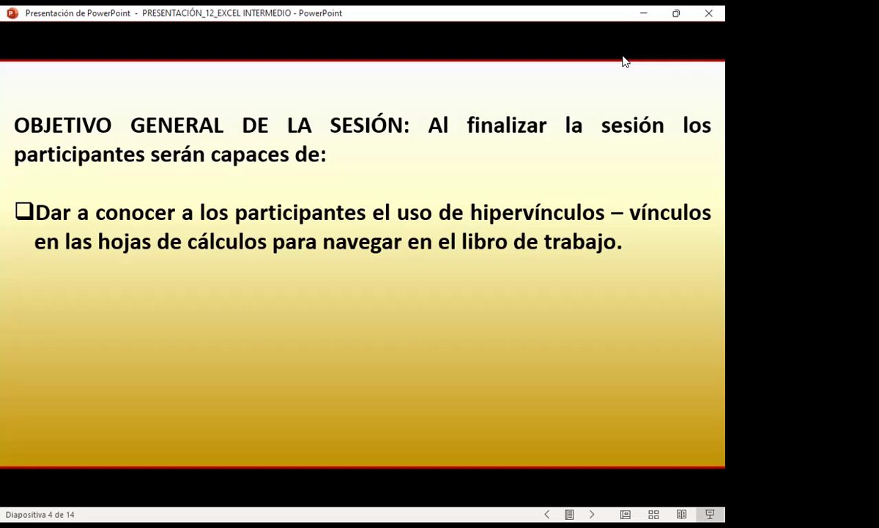
Move on to slide 5, the HIPERVÍNCULO definition slide.
left_click(625, 62)
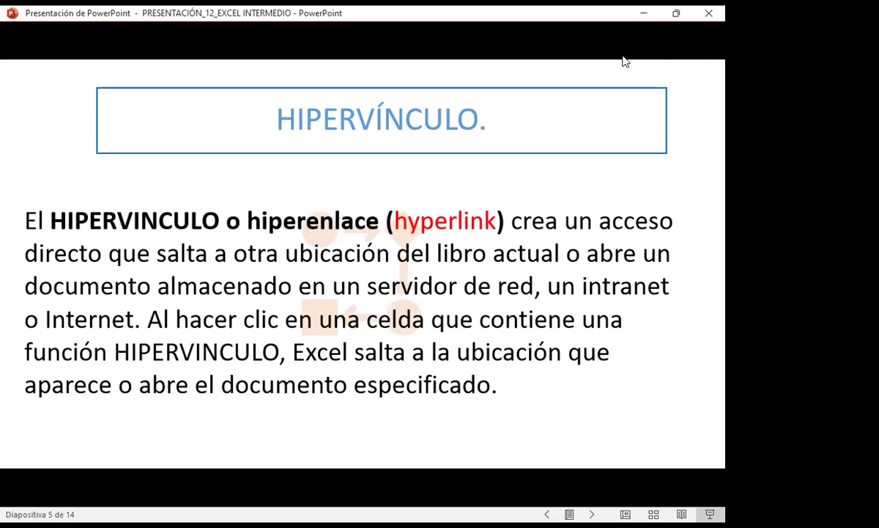
Advance to slide 6, 'Vínculos', listing the kinds of link targets.
key("Right")
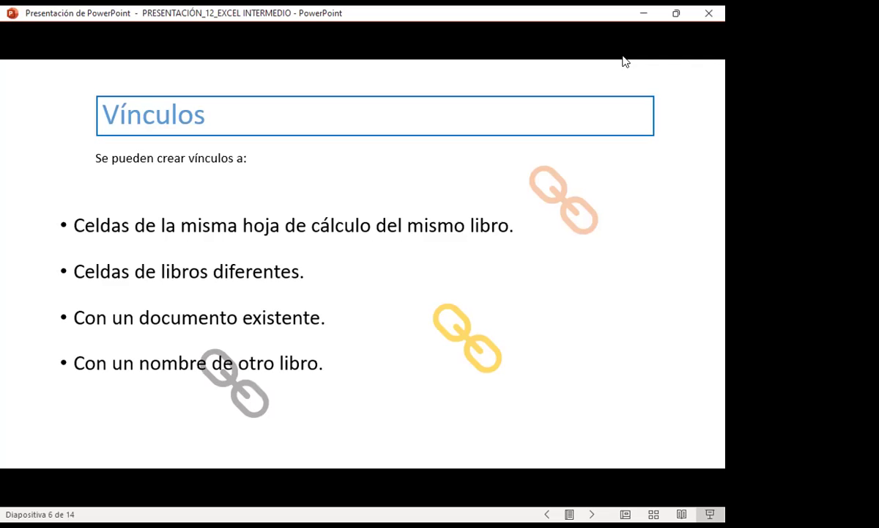
Advance to slide 7, 'Crear un vínculo con un documento existente'.
key("Right")
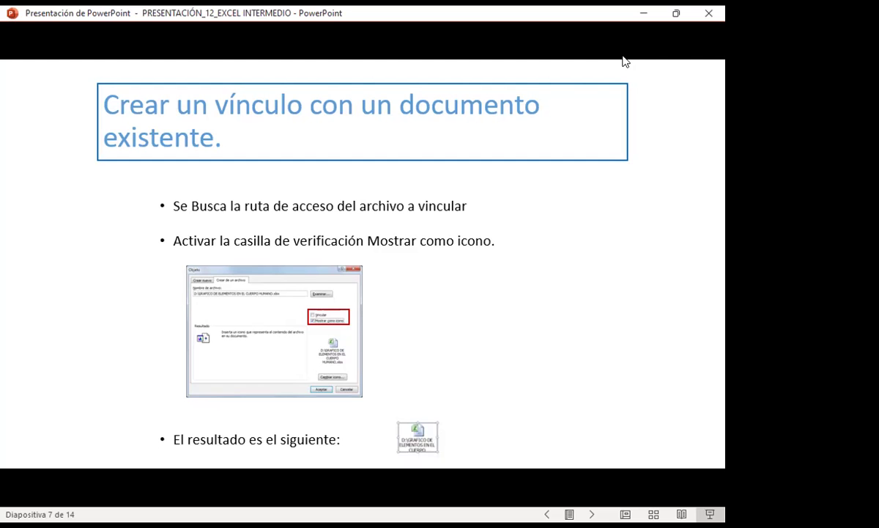
Move on to slide 8, 'Insertar Objeto.', about embedding Word or Excel content.
left_click(498, 325)
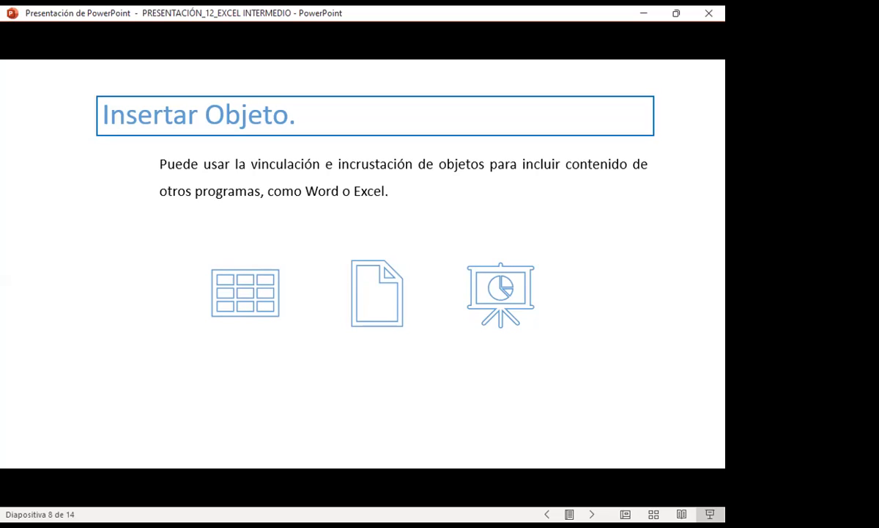
Advance the slideshow to slide 9, 'Realizar Ejercicios'.
key("Right")
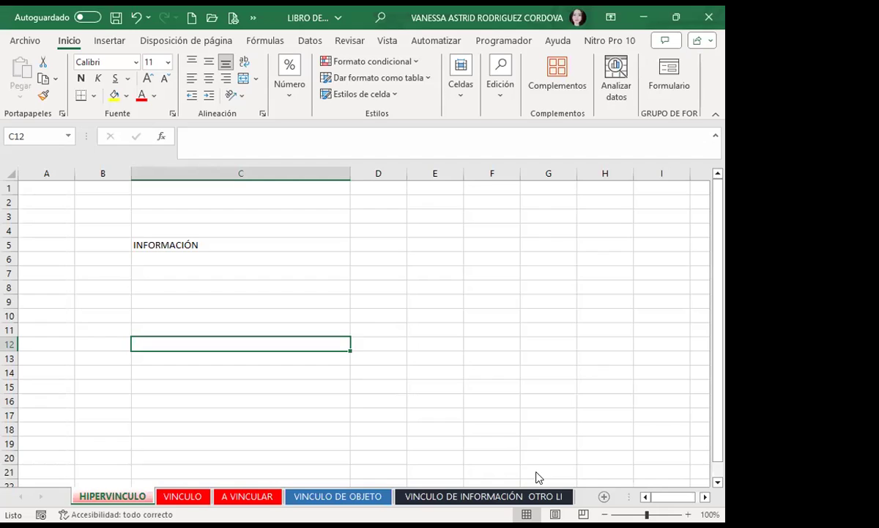
left_click(219, 246)
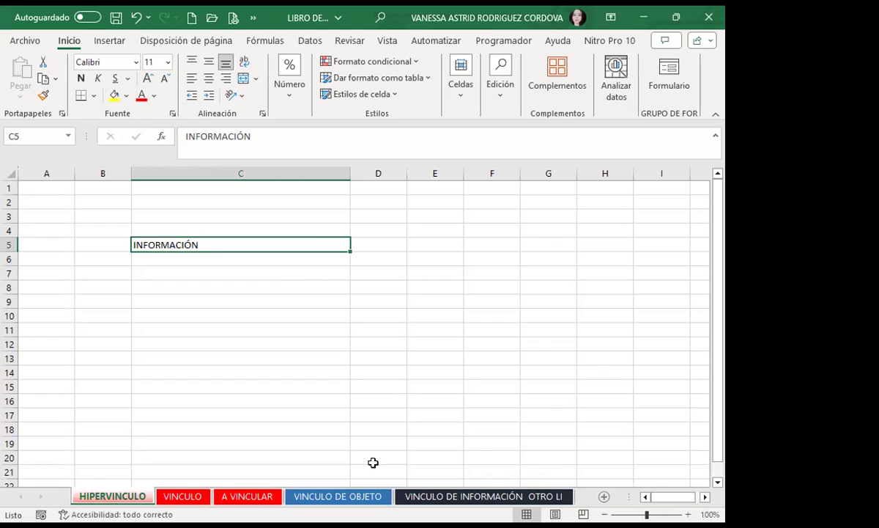
key("ctrl+k")
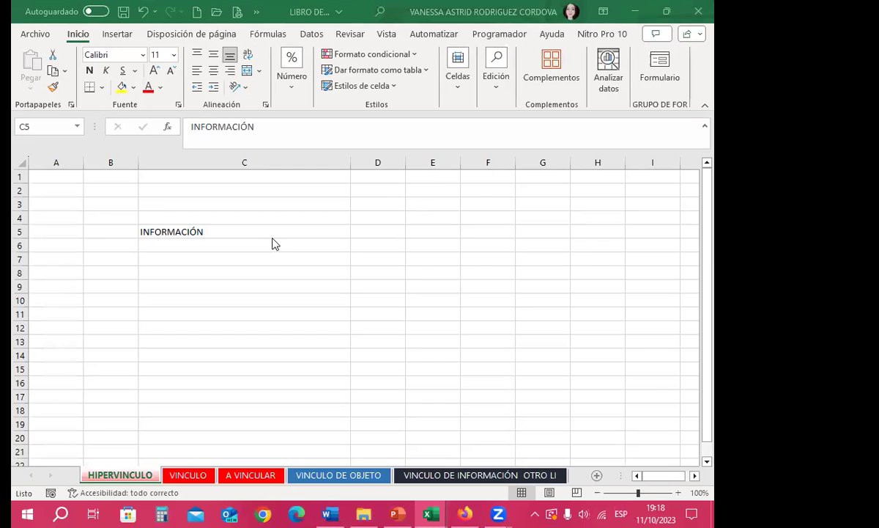
Select cells C6 and C7 around the label, ending on the INFORMACIÓN cell C5.
left_click(198, 232)
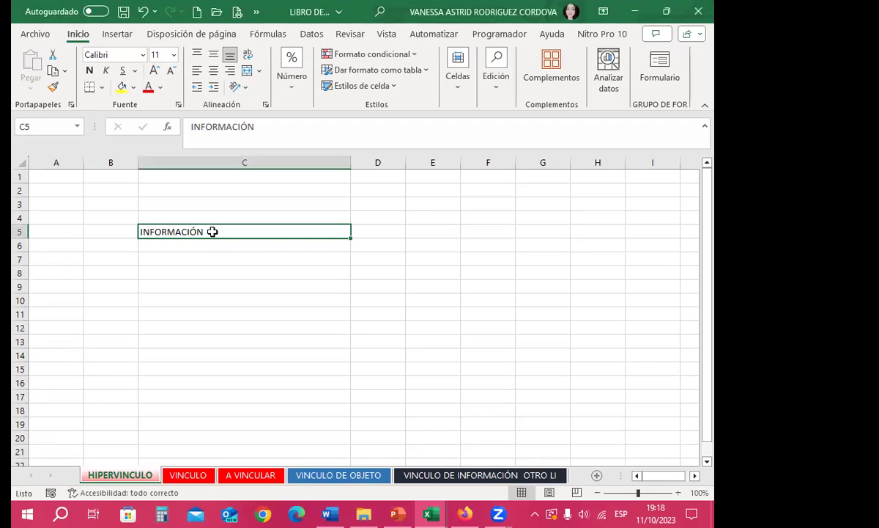
left_click(202, 247)
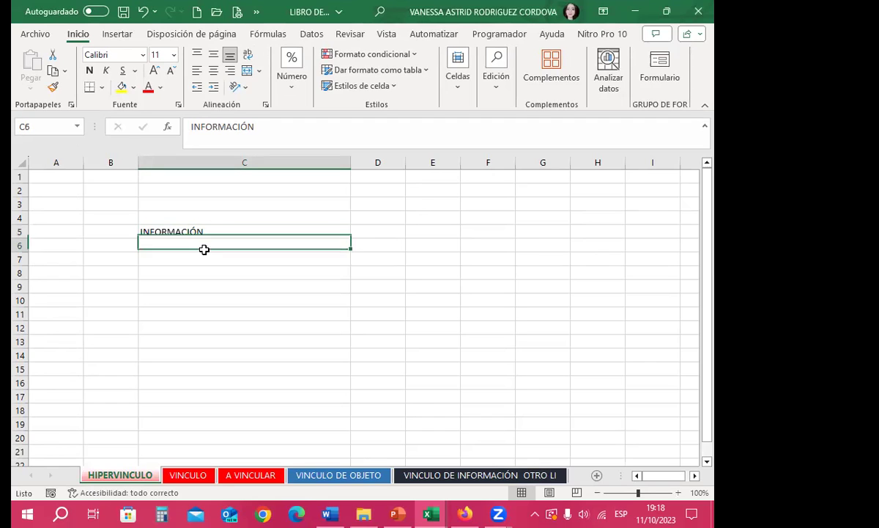
left_click(221, 228)
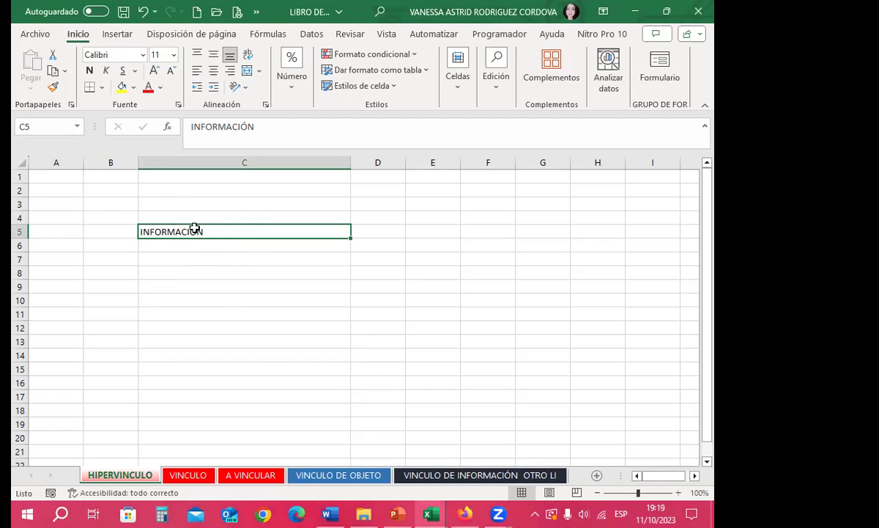
left_click(191, 257)
left_click(209, 232)
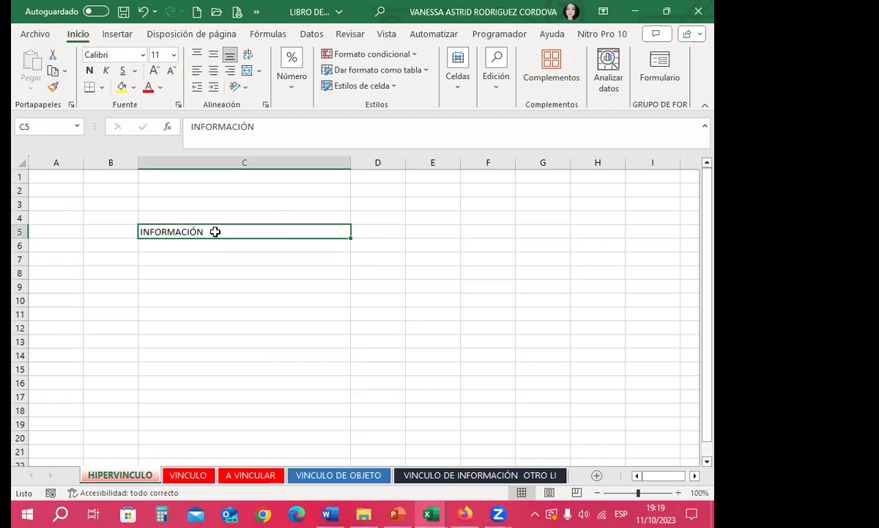
Edit C5's INFORMACIÓN label in place, leave it unchanged, then bring up the Insertar features.
left_click(281, 121)
left_click(214, 257)
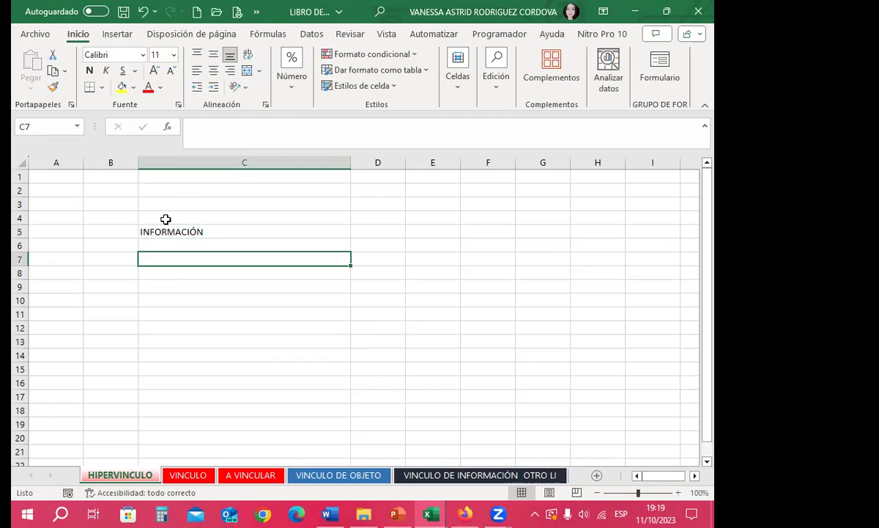
left_click(211, 232)
double_click(211, 231)
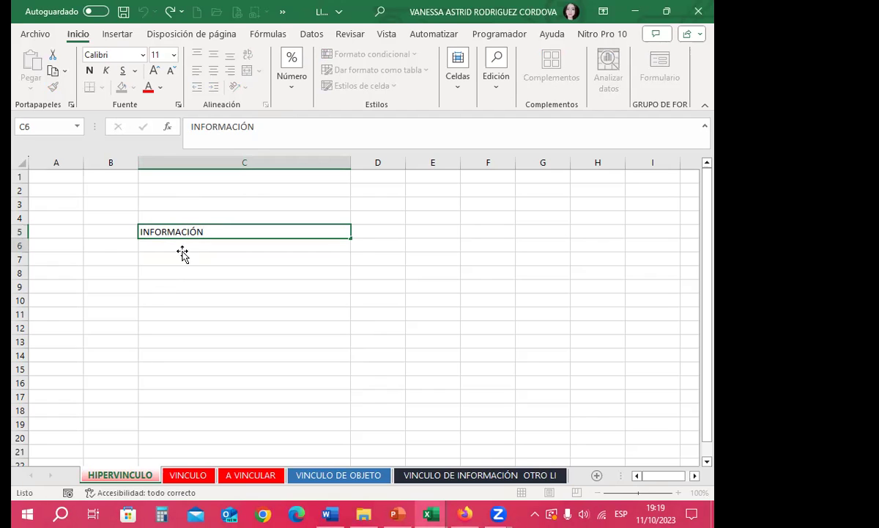
left_click(183, 251)
left_click(223, 230)
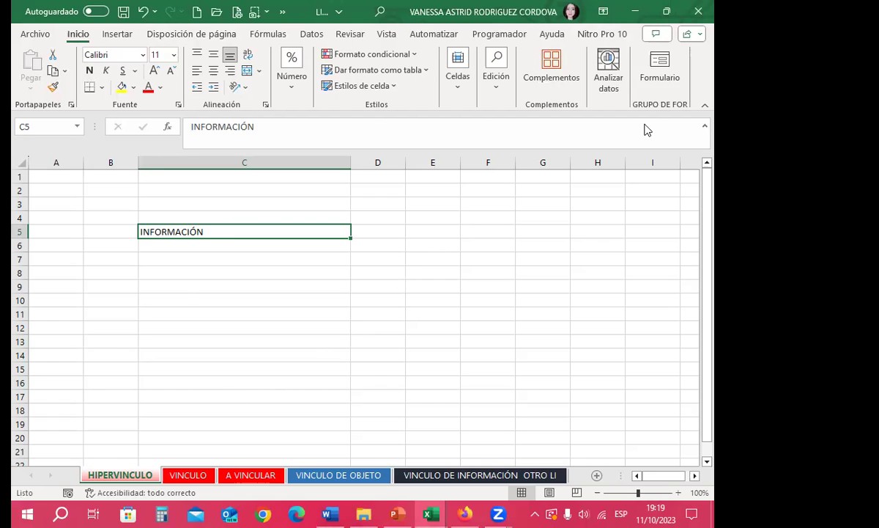
left_click(122, 39)
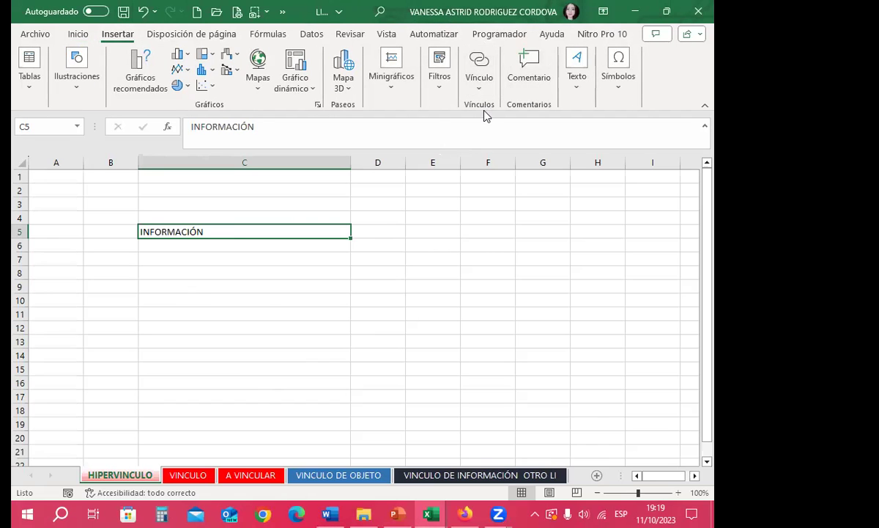
Open the hyperlink dialog for INFORMACIÓN and switch to Lugar de este documento destinations.
left_click(481, 70)
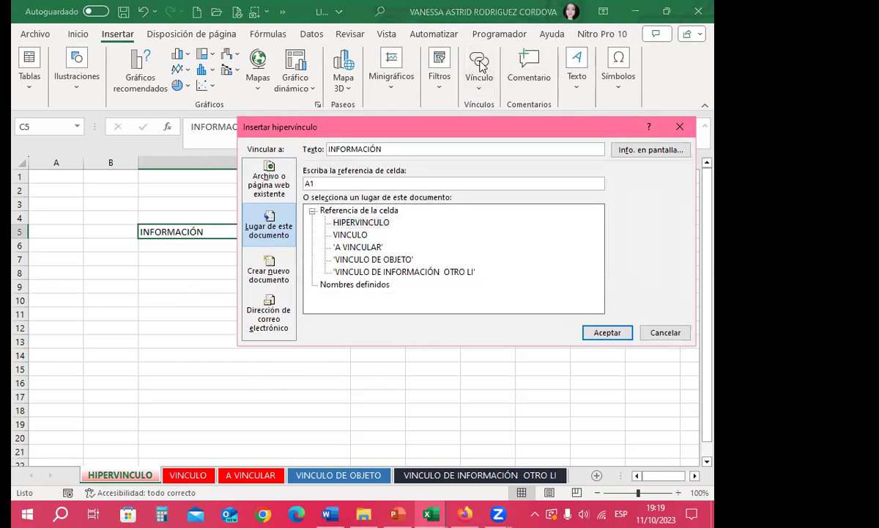
left_click(264, 182)
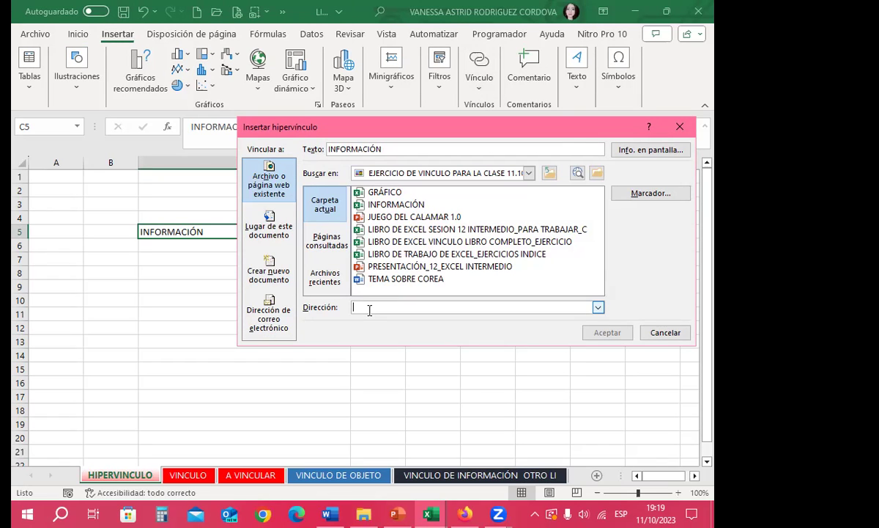
left_click(269, 220)
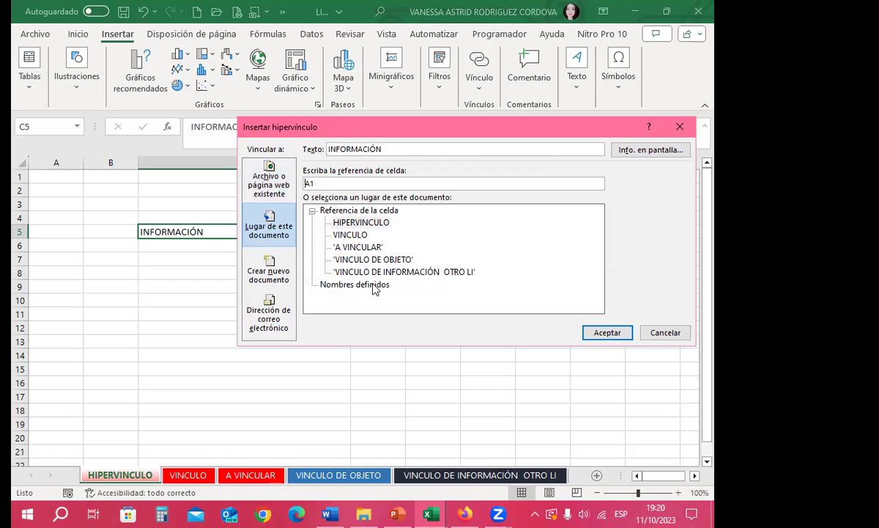
Preview the Crear nuevo documento and e-mail link options, returning to Archivo o página web existente.
left_click(269, 262)
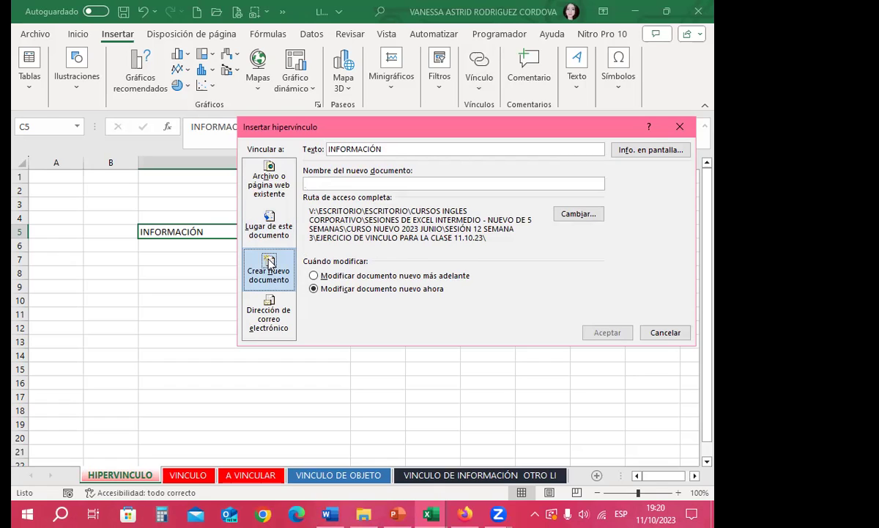
left_click(277, 322)
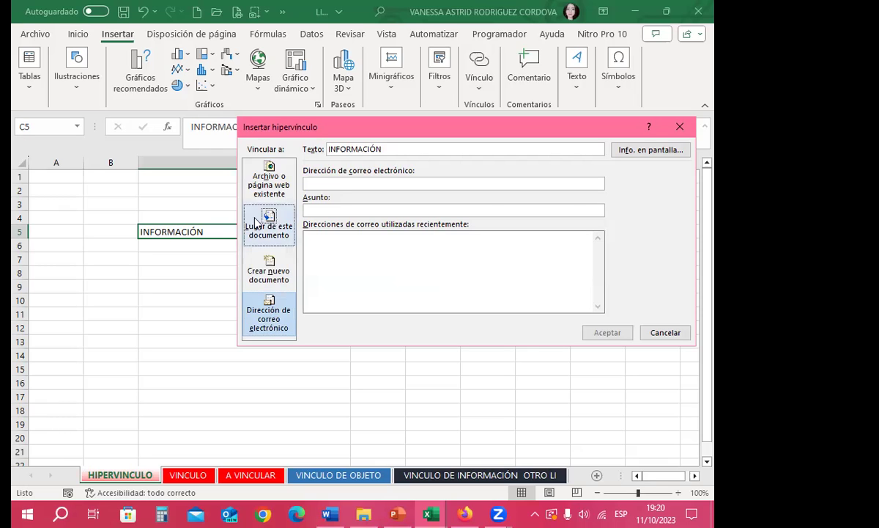
left_click(271, 180)
Select the dashboard URL in the Word document, then minimize Word to return to the dialog.
left_click(372, 308)
left_click(328, 513)
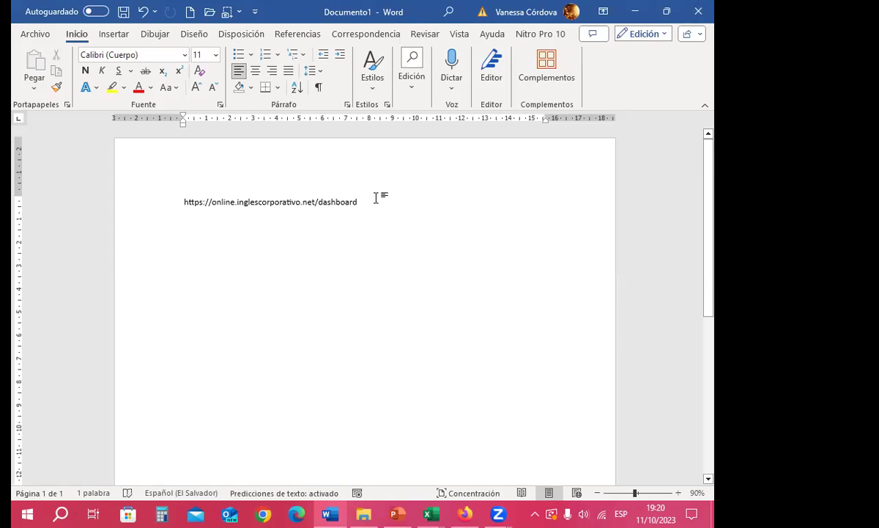
left_click_drag(373, 197, 121, 158)
key("ctrl+c")
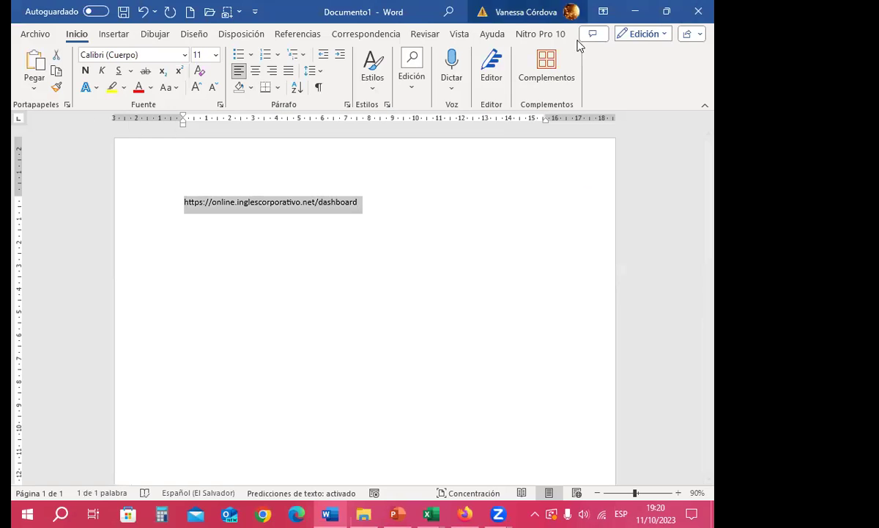
left_click(635, 11)
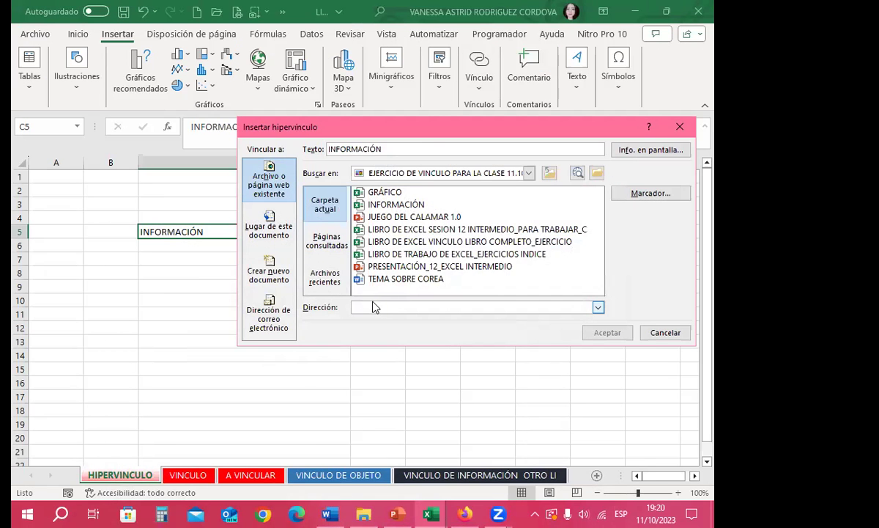
key("ctrl+v")
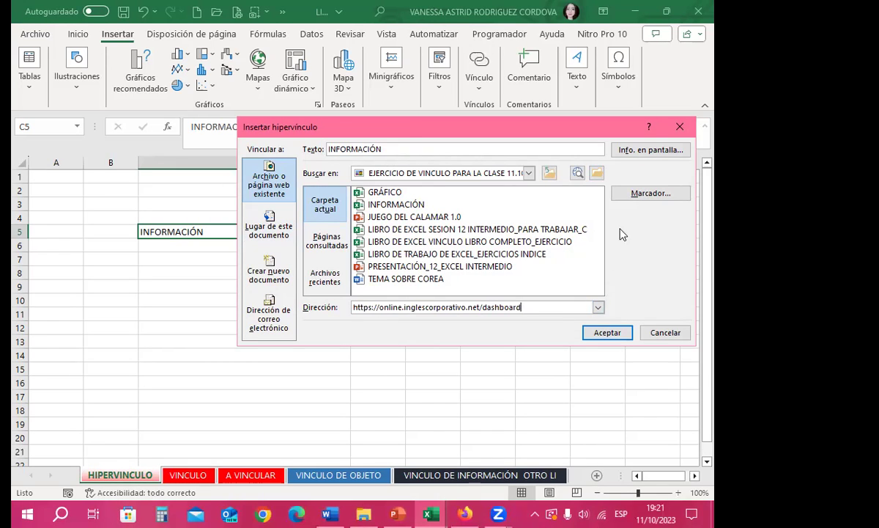
left_click(602, 333)
left_click(234, 303)
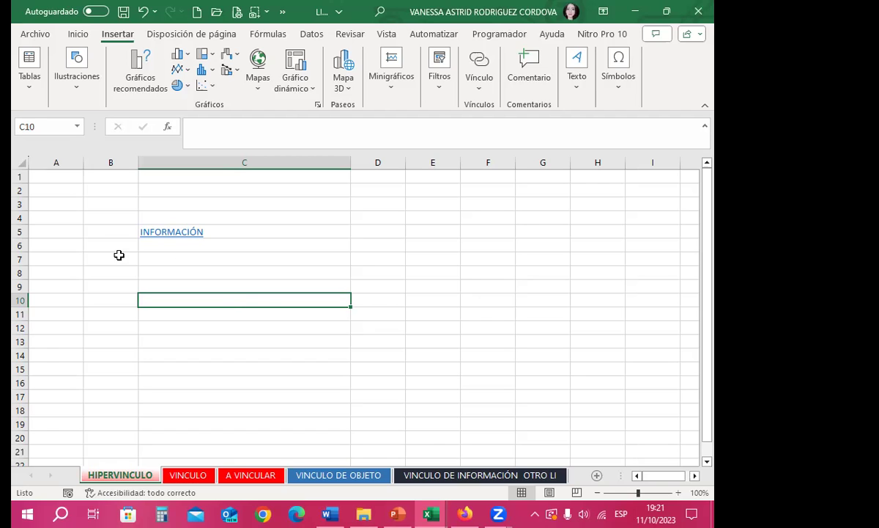
left_click(249, 233)
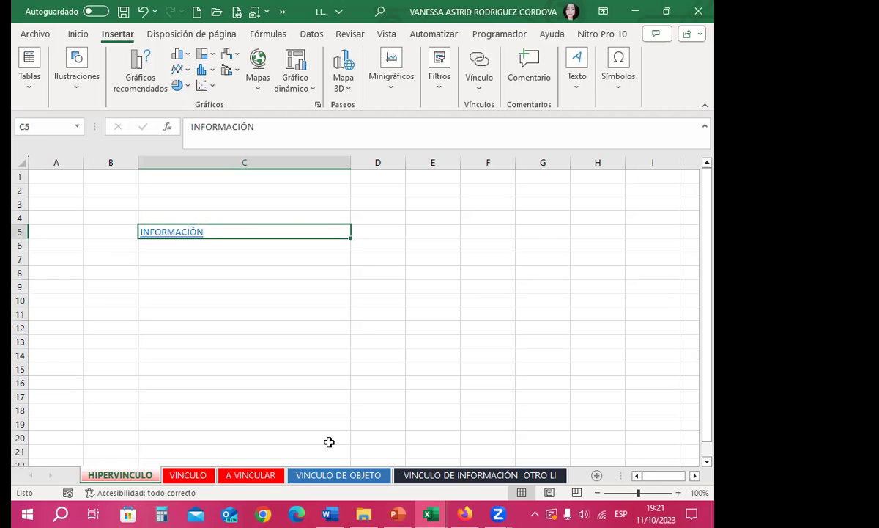
key("ctrl+k")
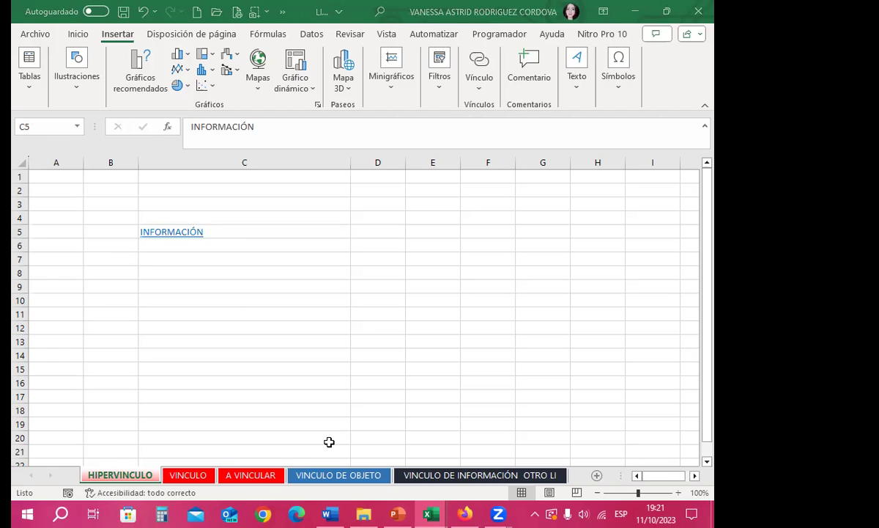
Mark participants 14, 6 and 1 as present (1) in the DIA 12 attendance column.
left_click(464, 514)
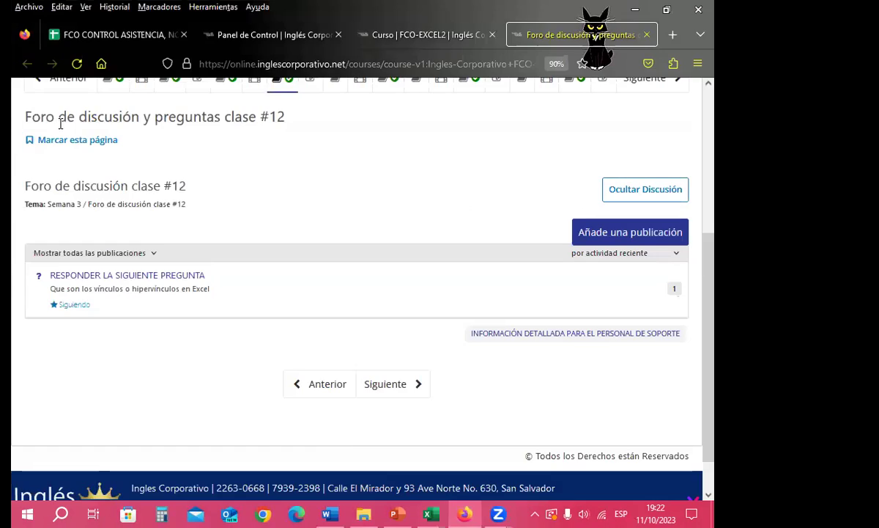
left_click(91, 33)
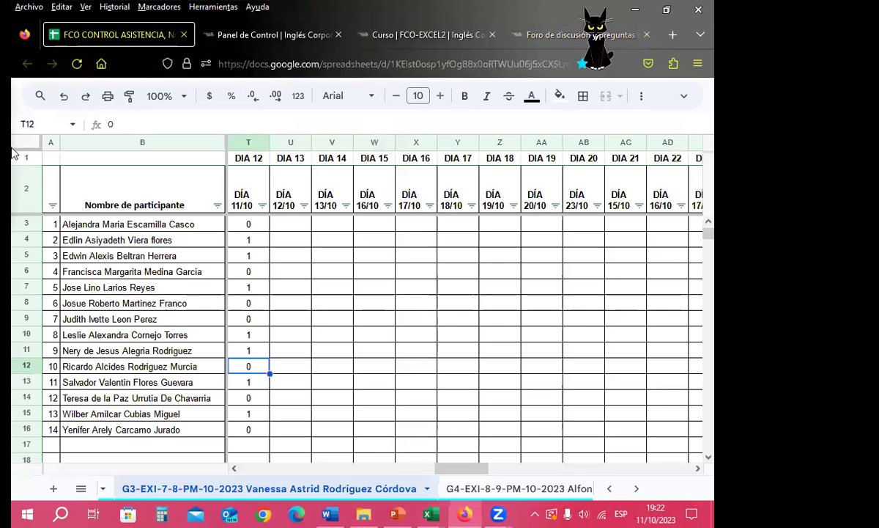
left_click(236, 431)
type("1")
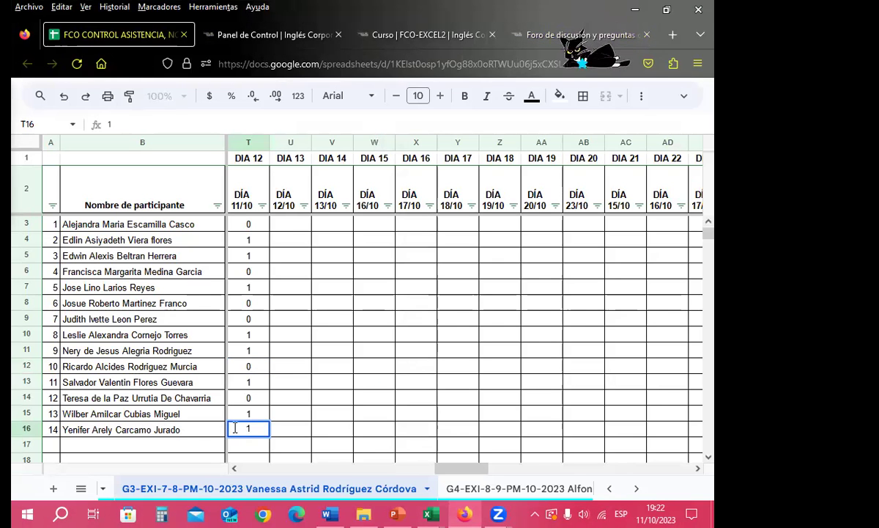
key("Tab")
key("Up")
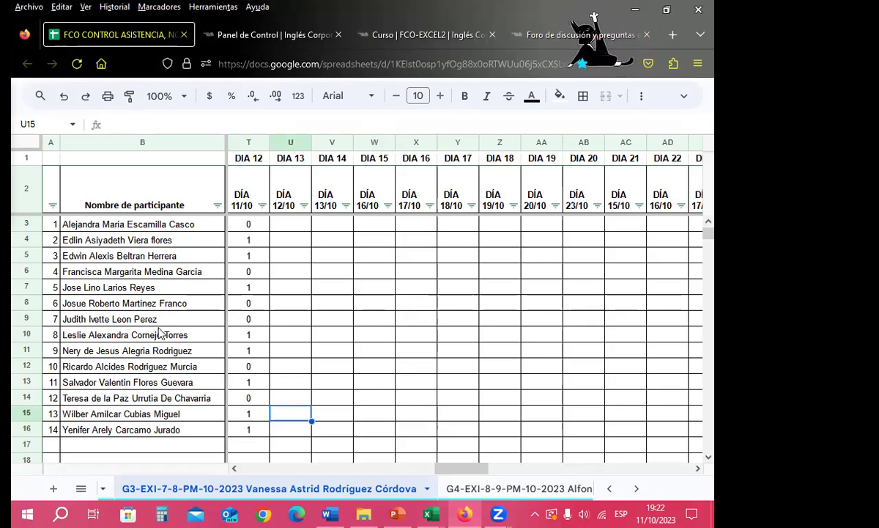
left_click(247, 303)
type("1")
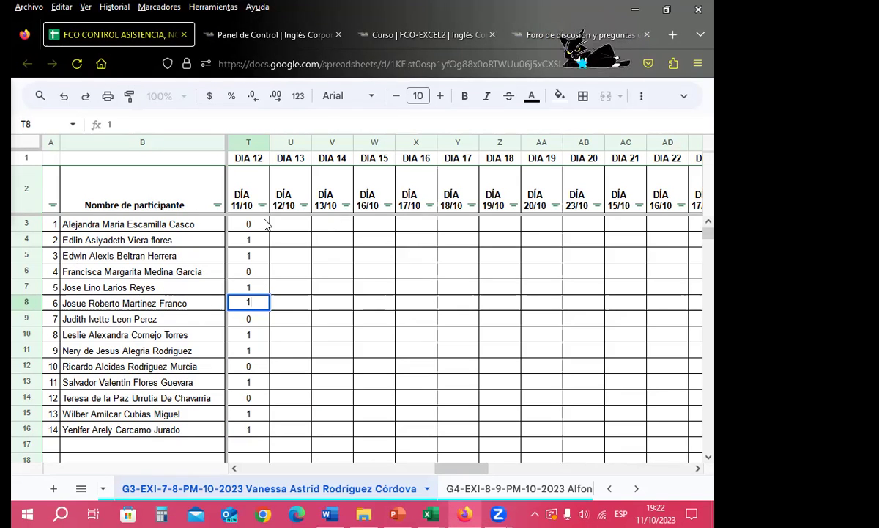
left_click(232, 224)
type("1")
left_click(321, 273)
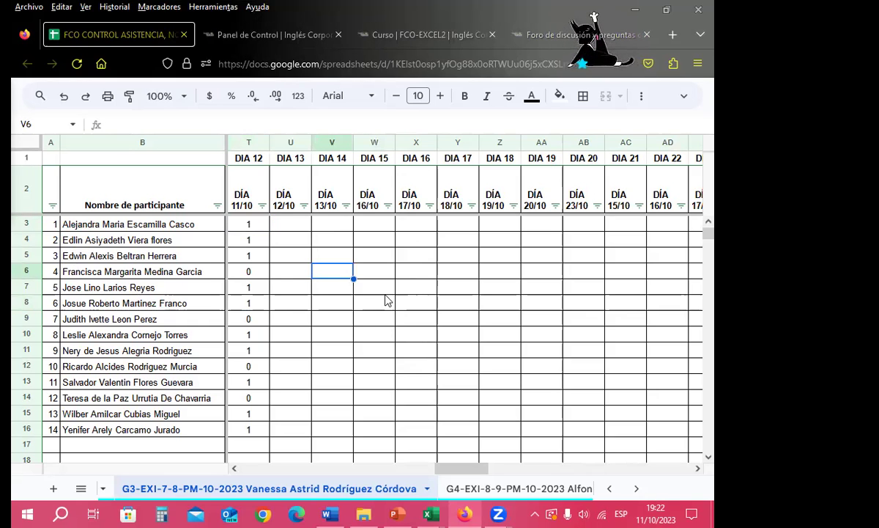
Return to Excel and select several empty cells and blocks, including D7:E11, on HIPERVINCULO.
left_click(634, 10)
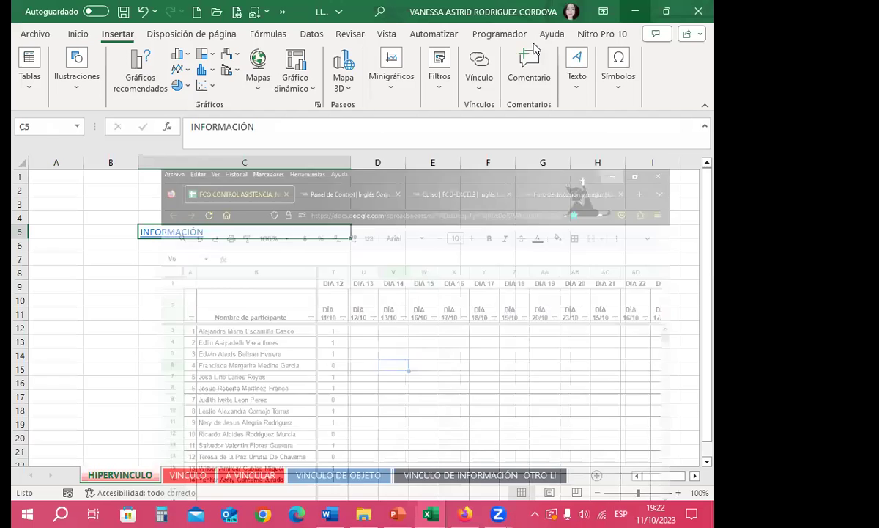
left_click(192, 260)
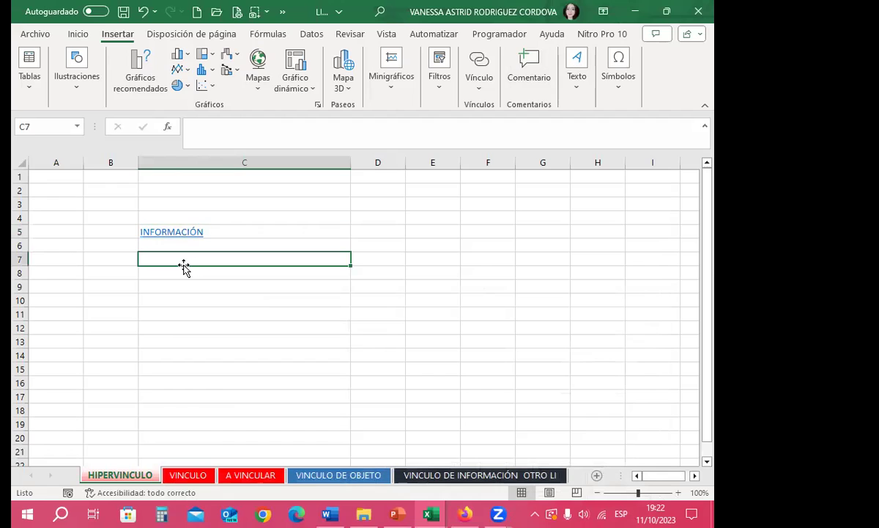
left_click(250, 326)
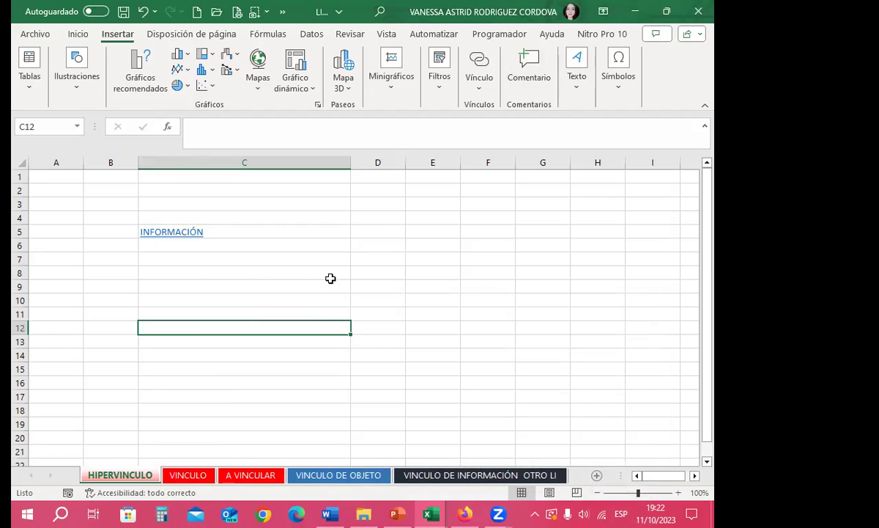
left_click_drag(433, 205, 426, 261)
left_click_drag(543, 246, 581, 290)
left_click_drag(432, 260, 543, 300)
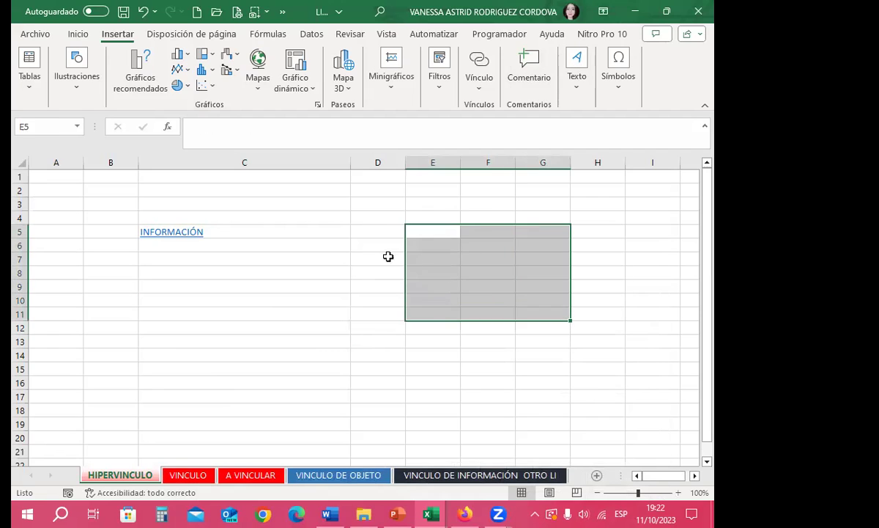
left_click_drag(388, 256, 469, 323)
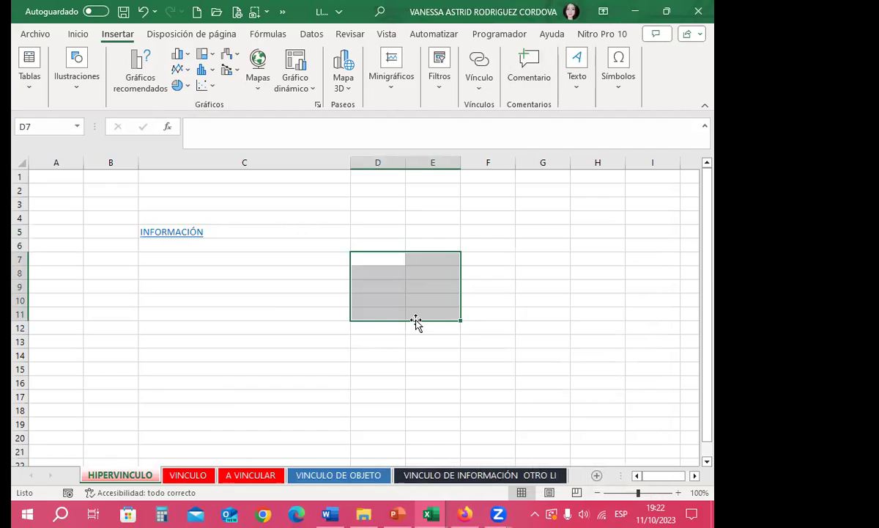
left_click(284, 276)
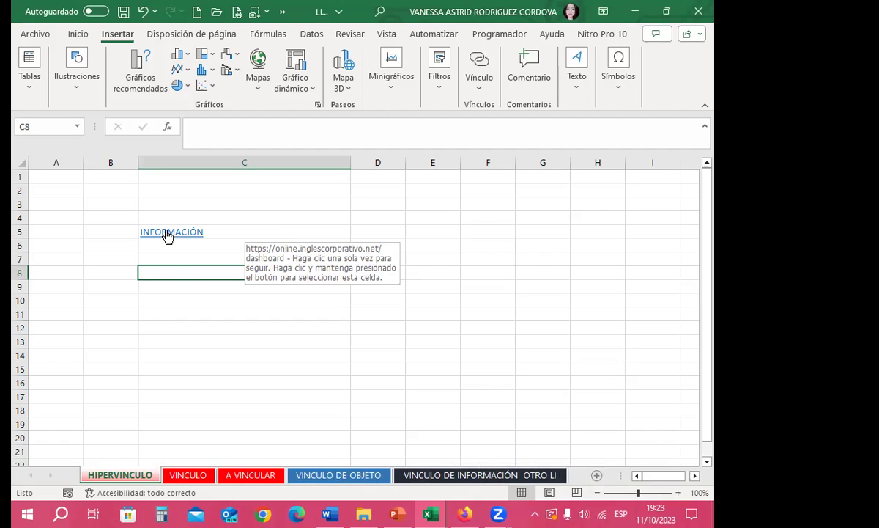
Follow the INFORMACIÓN link in C5 to open the Inglés Corporativo course dashboard.
left_click(174, 254)
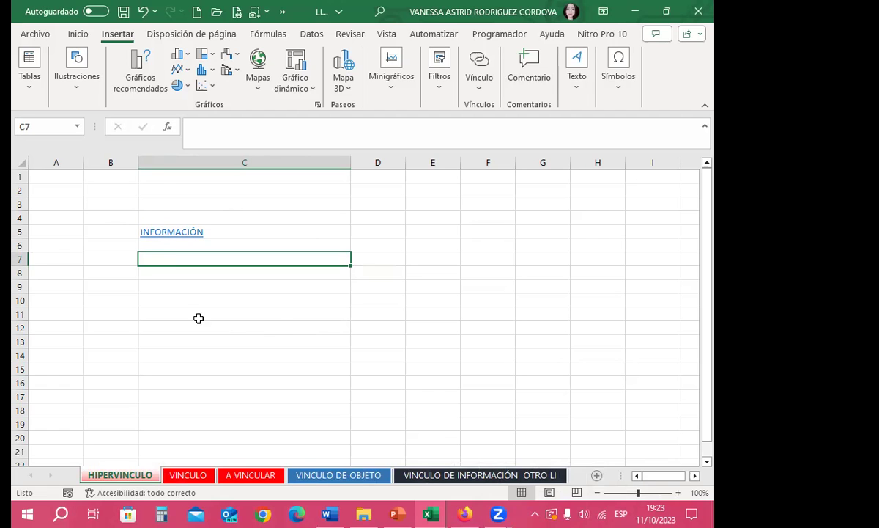
left_click(164, 233)
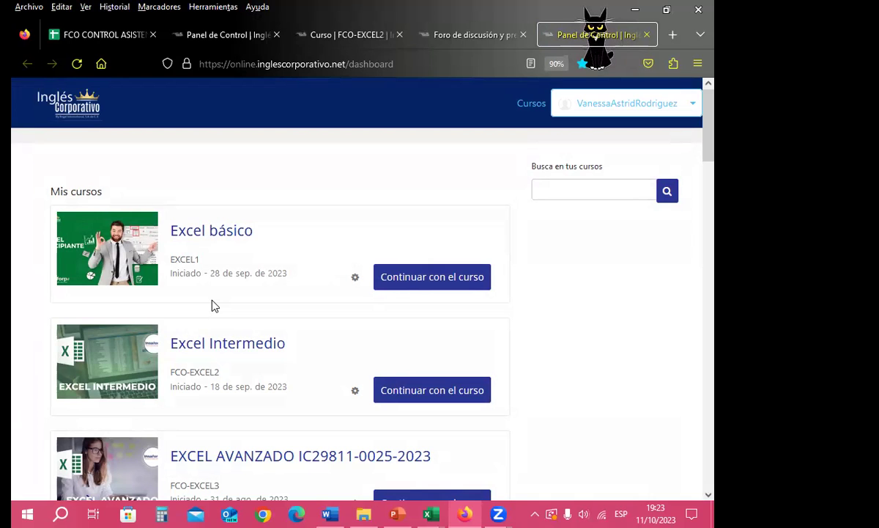
left_click(634, 9)
left_click(205, 248)
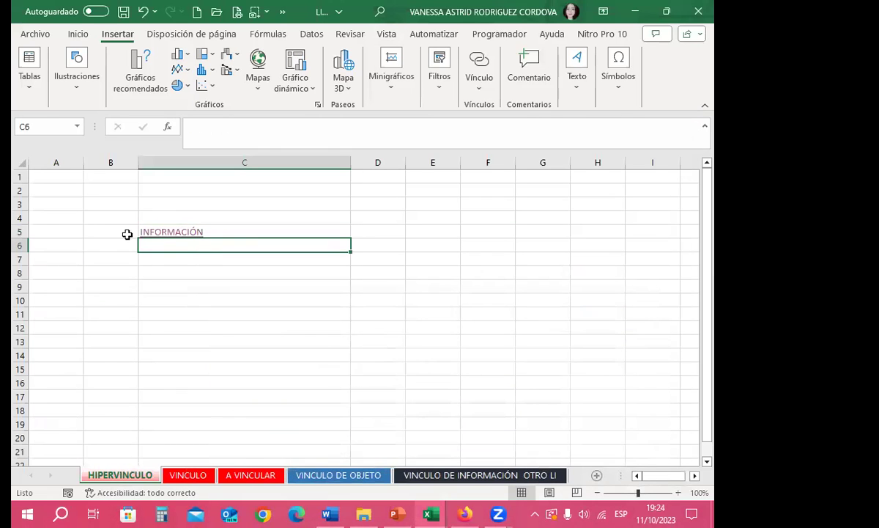
left_click(210, 276)
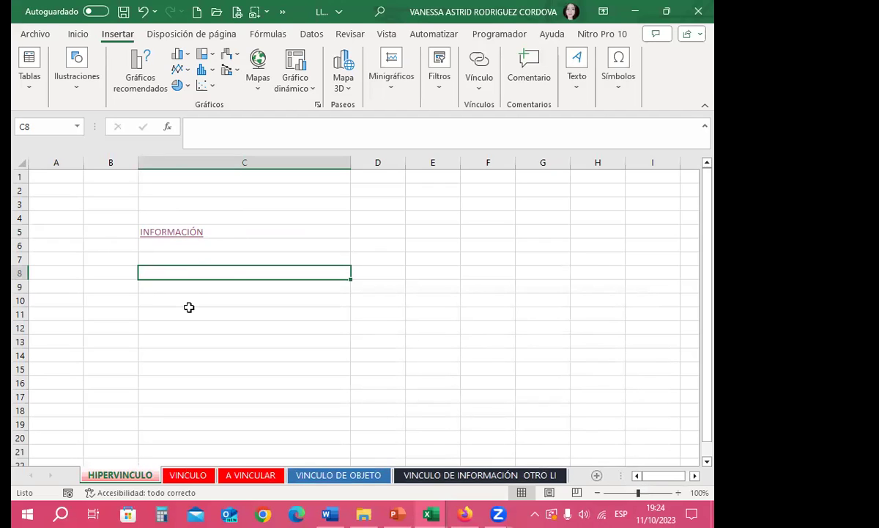
left_click(247, 229)
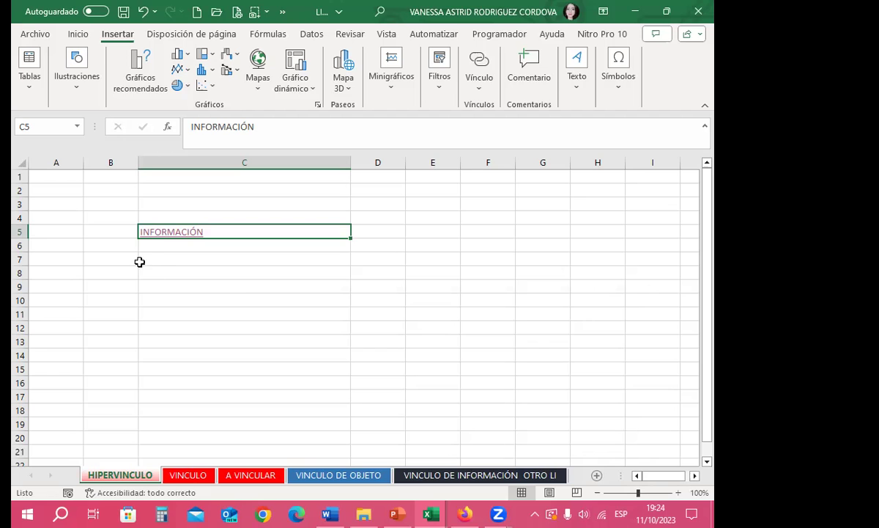
left_click(162, 232)
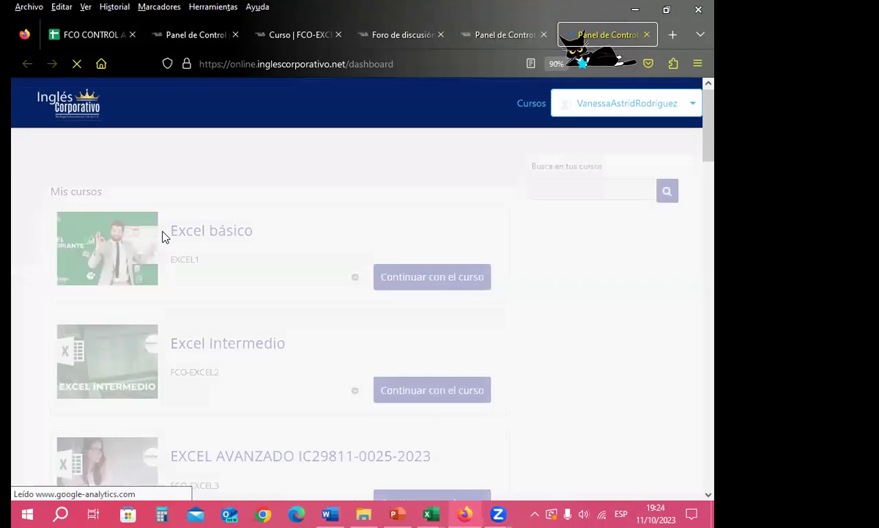
left_click(642, 15)
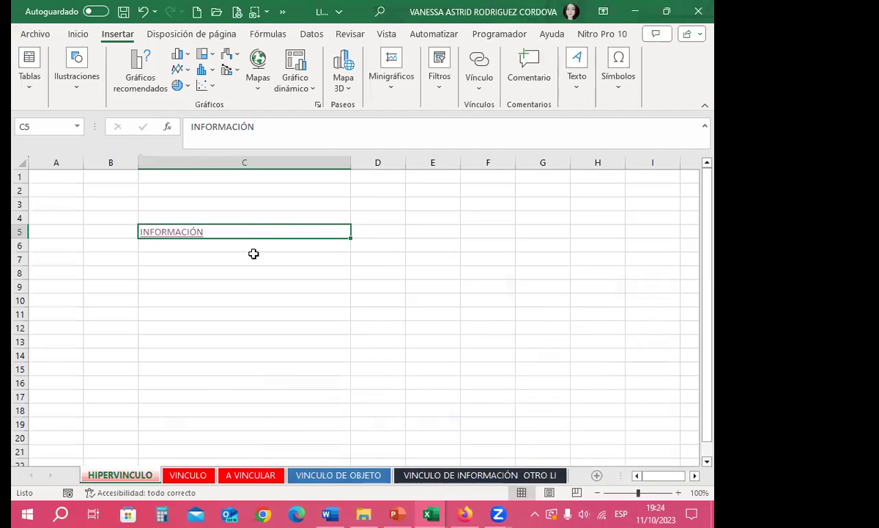
left_click(176, 256)
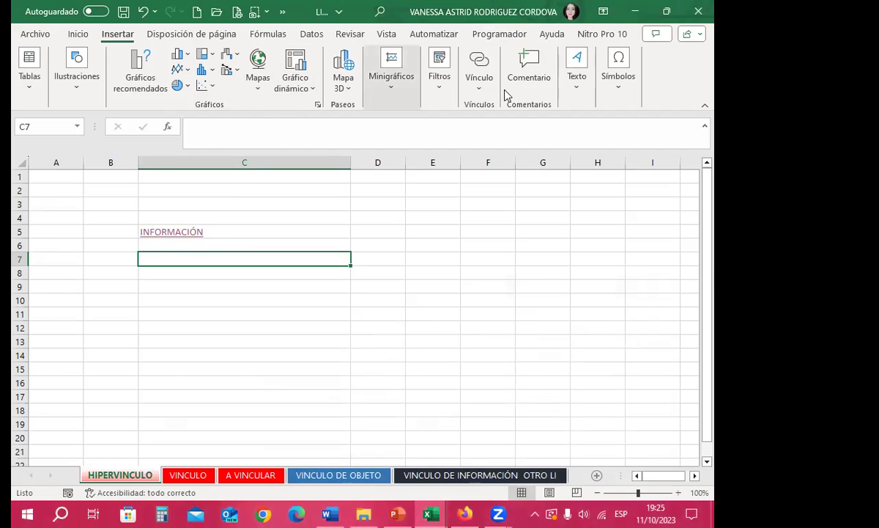
left_click(479, 64)
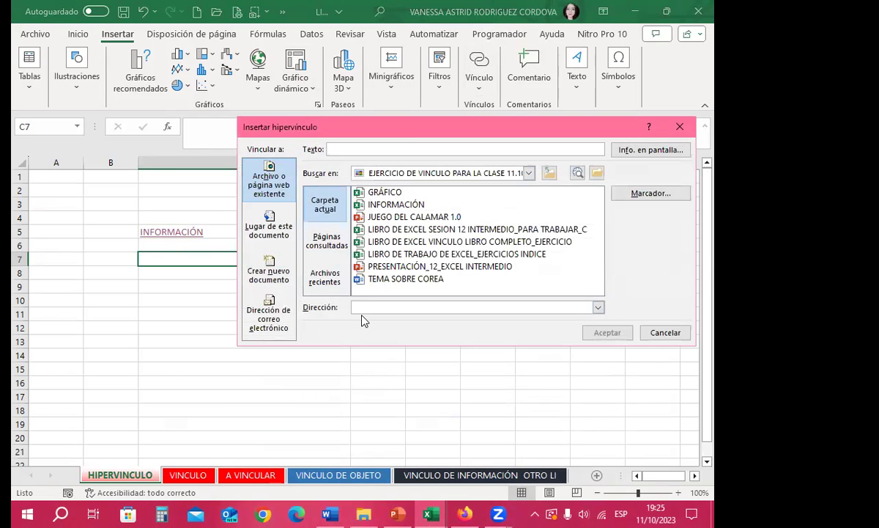
type("https://online.inglescorporativo.net/dashboard")
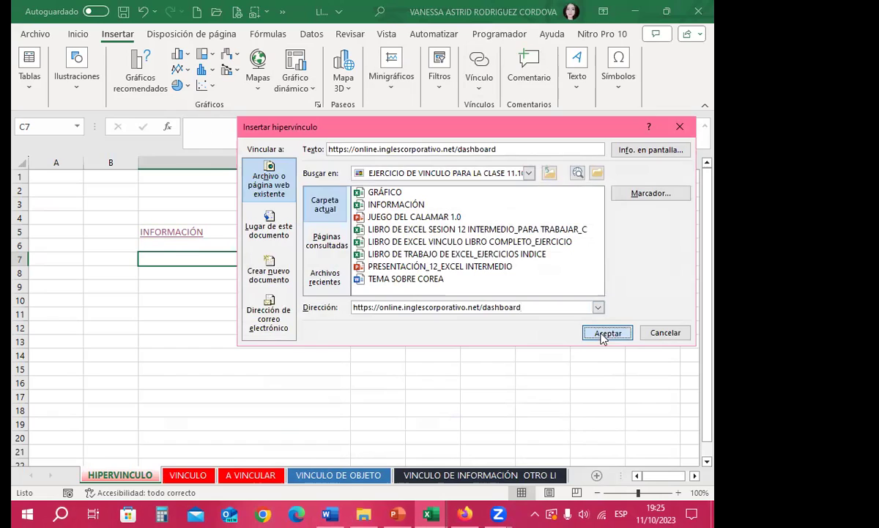
left_click(593, 331)
left_click(266, 338)
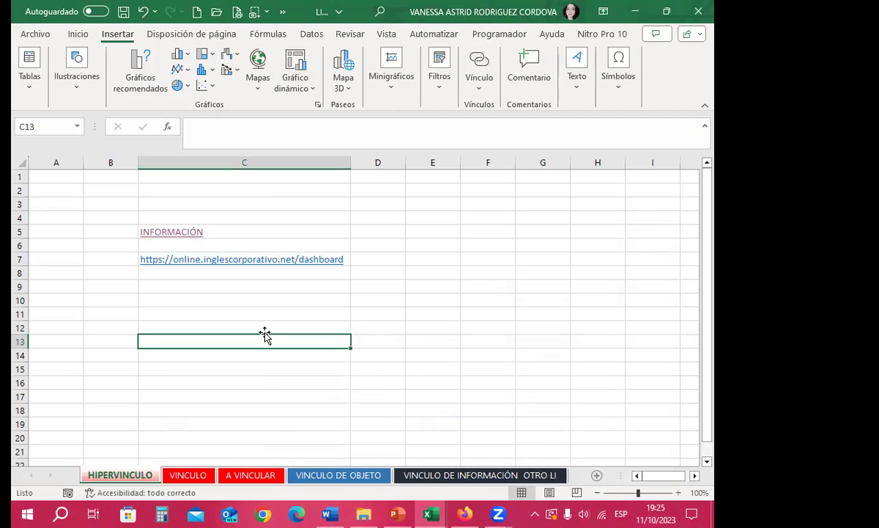
Test the C7 link, close the duplicate Panel de Control tab, and return to Excel.
left_click(206, 264)
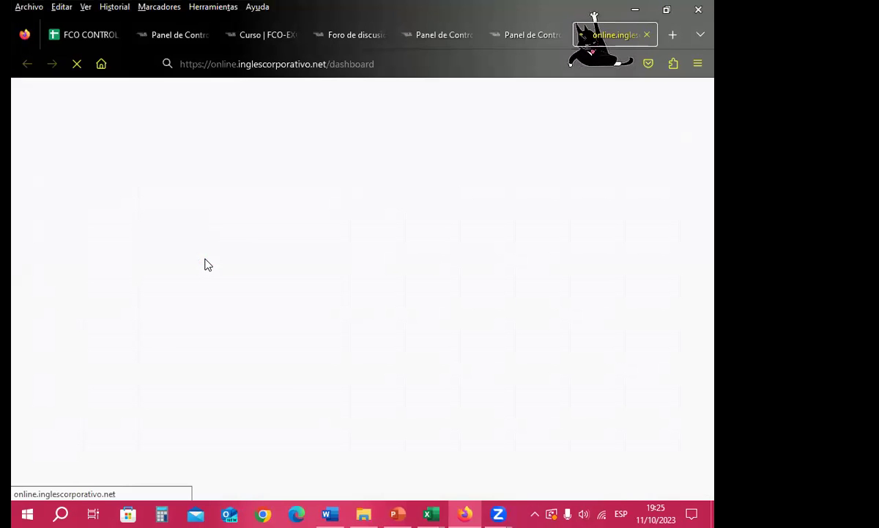
left_click(445, 34)
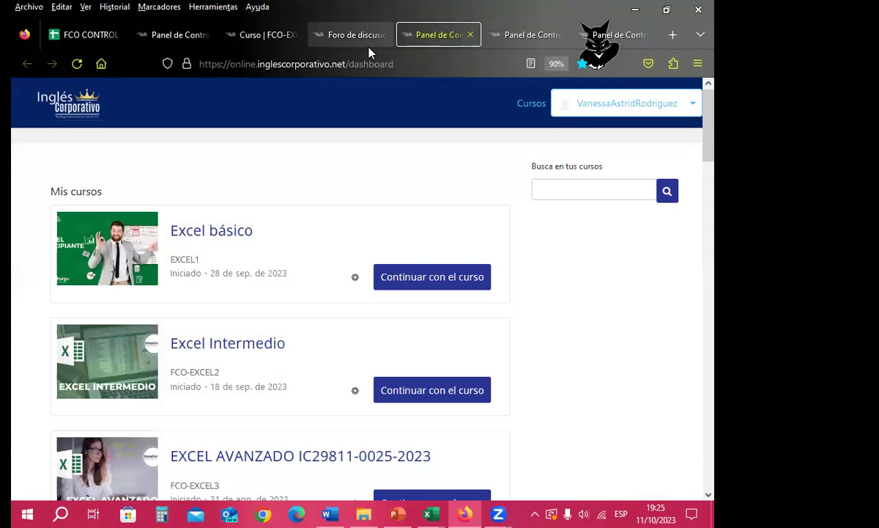
left_click(349, 37)
left_click(467, 36)
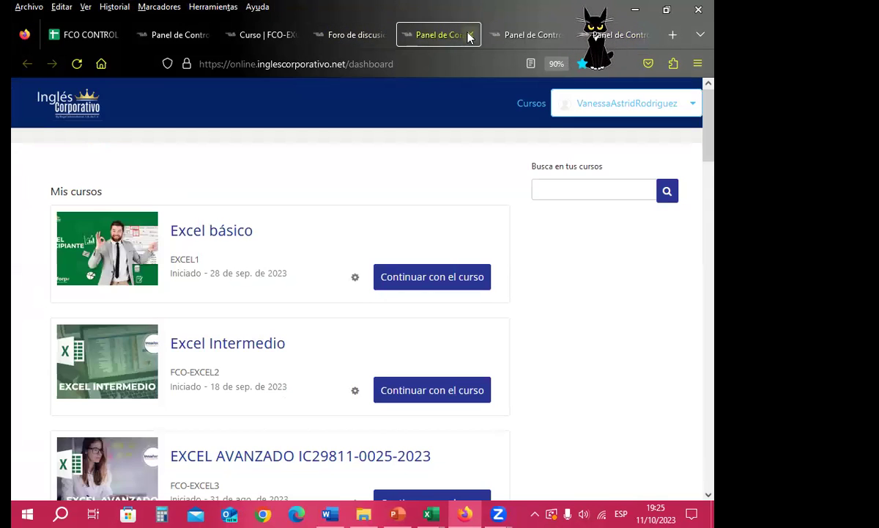
left_click(469, 35)
left_click(359, 34)
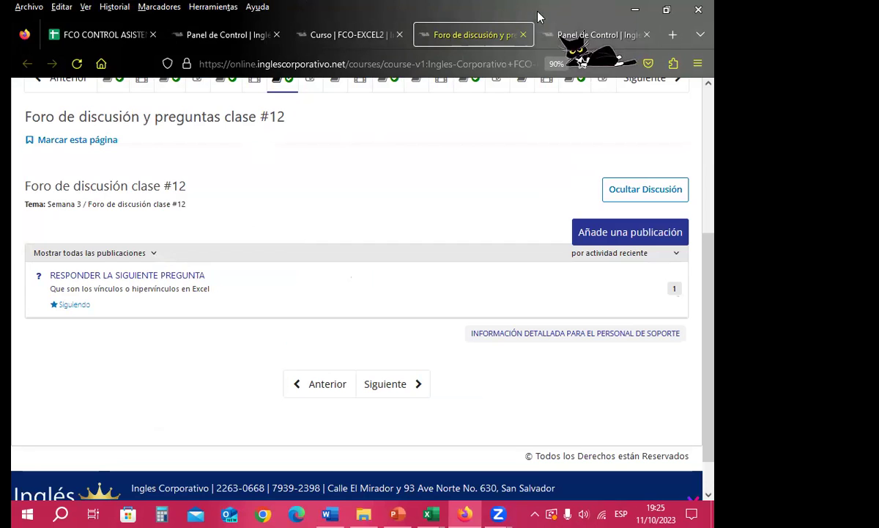
left_click(635, 10)
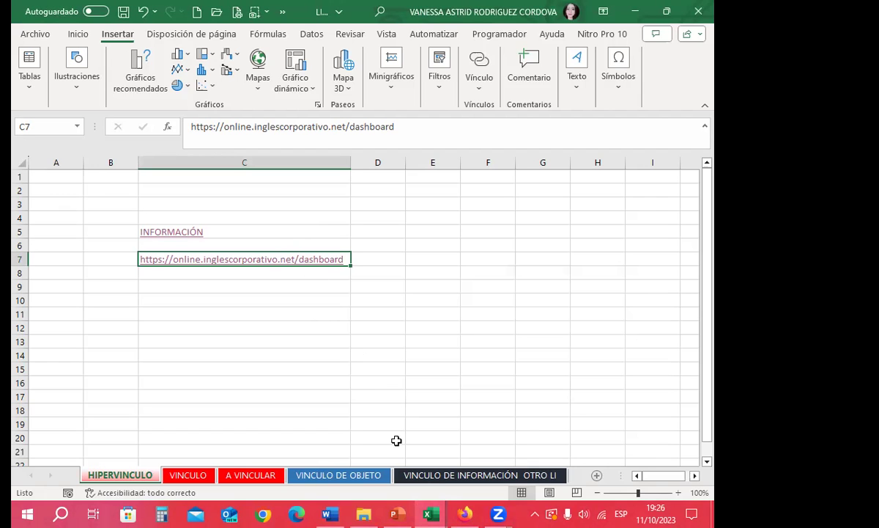
On the VINCULO sheet, select the employee table A1:F15 from NOMBRE to SUELDO.
left_click(187, 475)
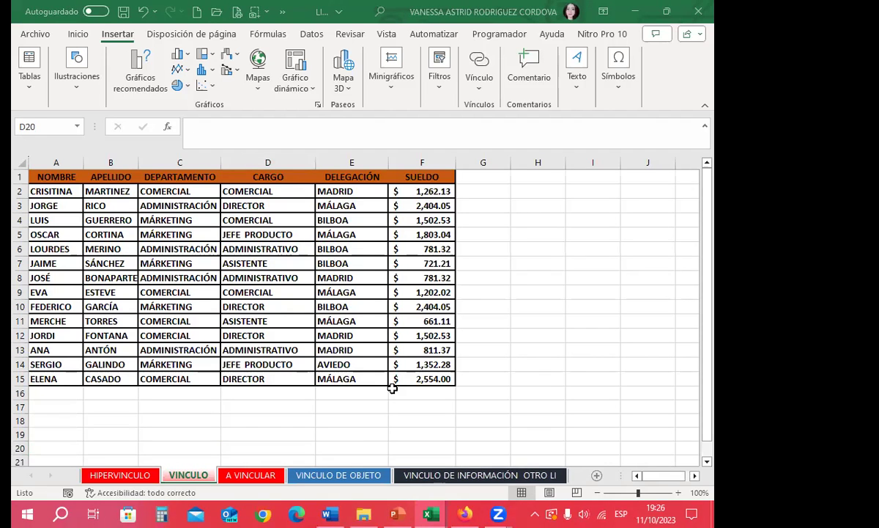
left_click(483, 335)
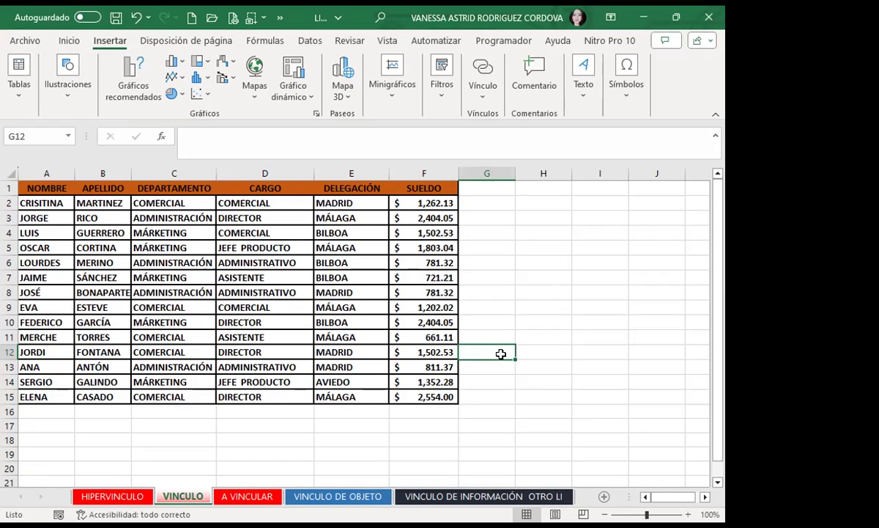
left_click(268, 450)
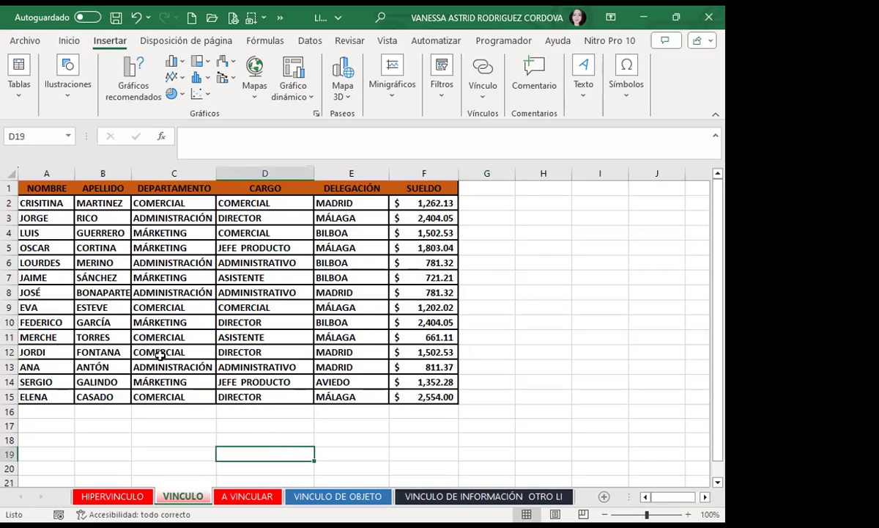
left_click(60, 212)
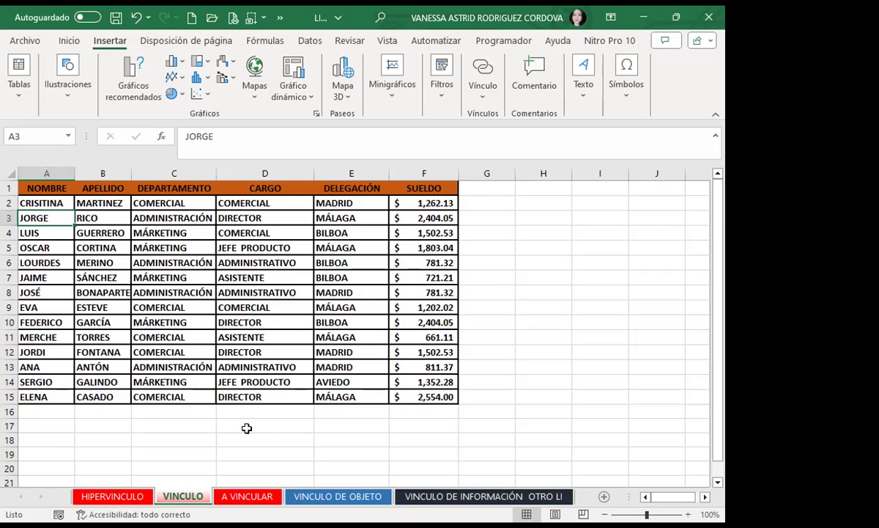
scroll(231, 410, "down", 1)
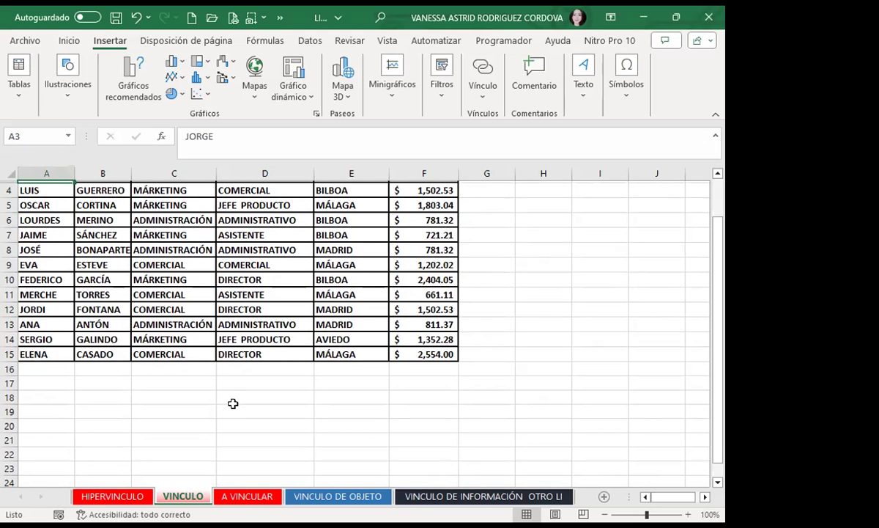
scroll(153, 368, "up", 1)
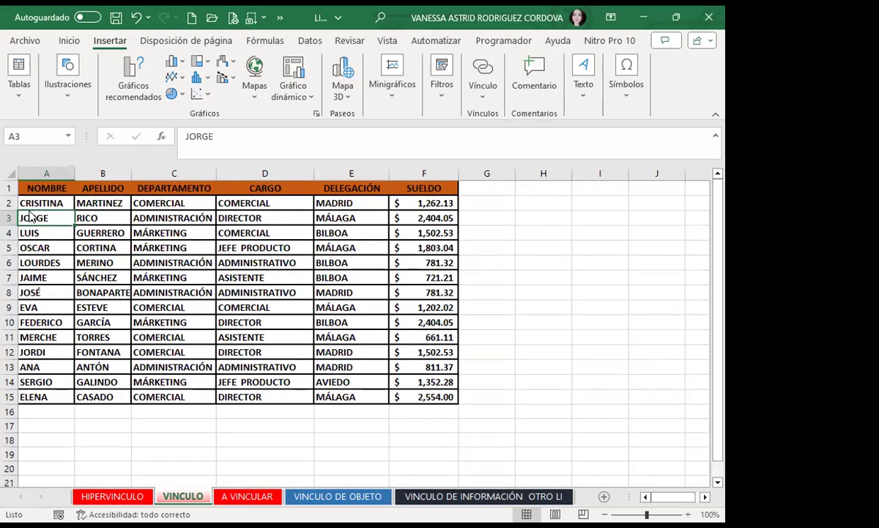
mouse_move(30, 188)
left_mouse_down()
mouse_move(428, 292)
mouse_move(425, 397)
left_mouse_up()
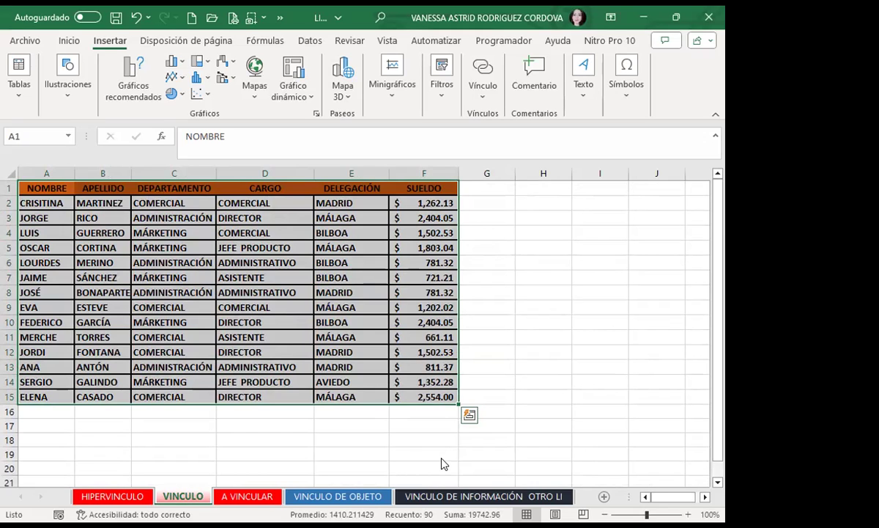
Go to the empty A VINCULAR sheet and select cell A1.
left_click(240, 500)
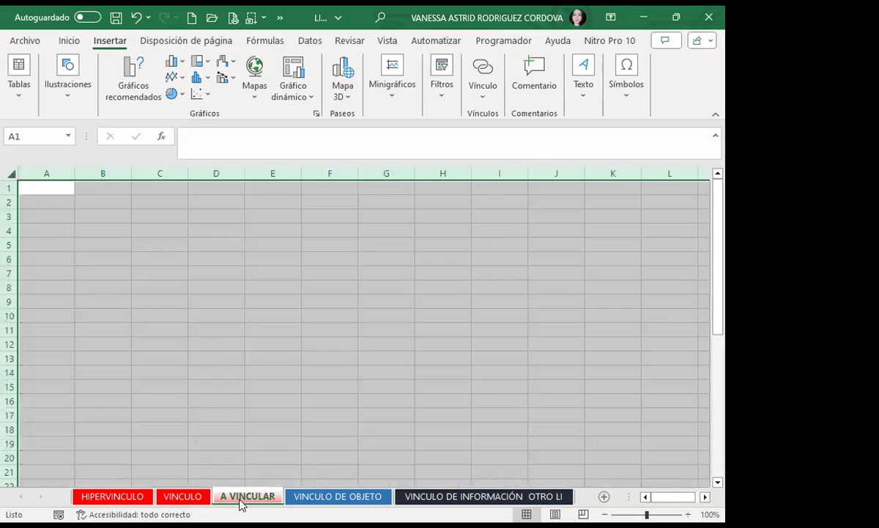
left_click(45, 190)
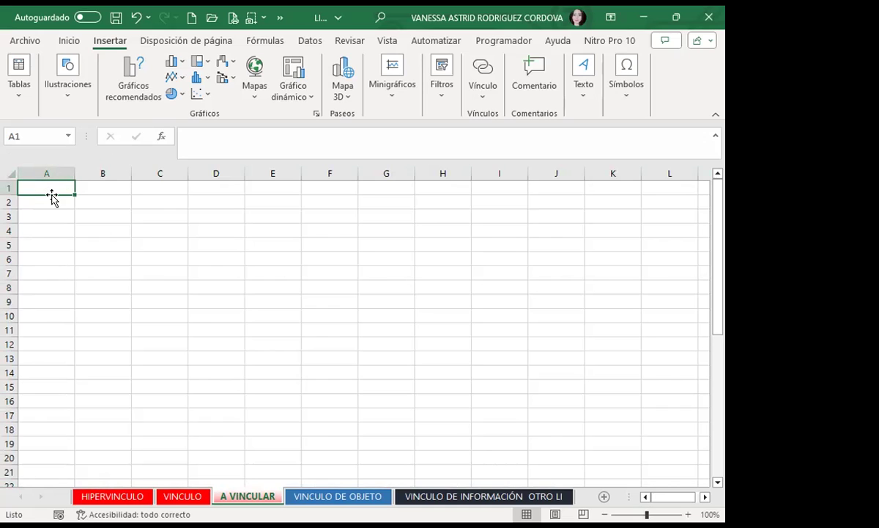
Enter the formula =VINCULO!A1 in cell A1 so it shows NOMBRE.
type("=")
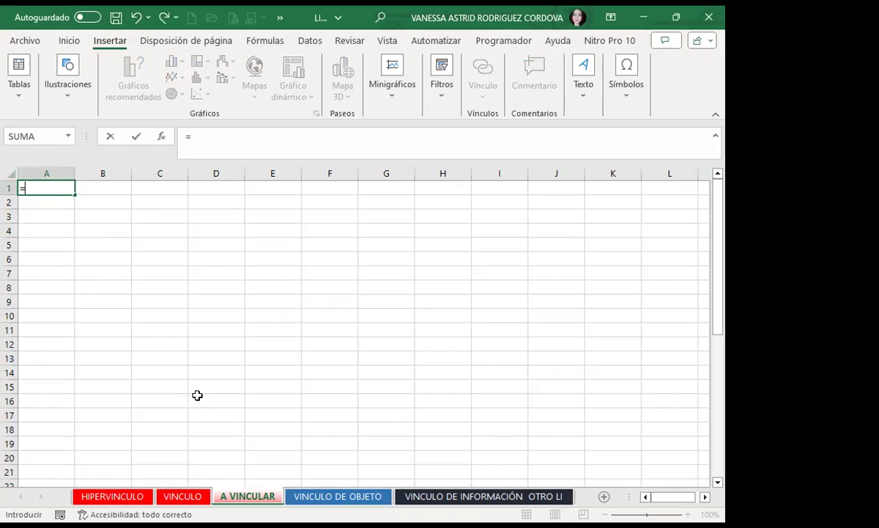
left_click(179, 496)
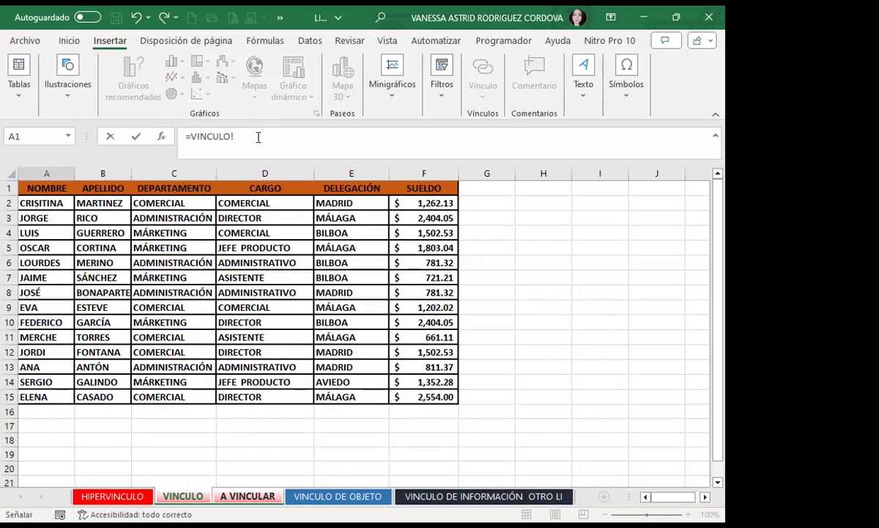
left_click(30, 187)
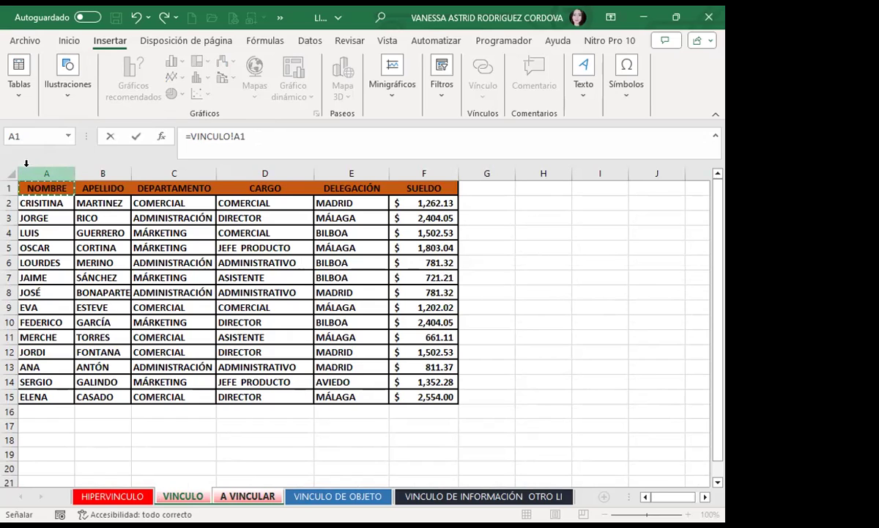
key("Return")
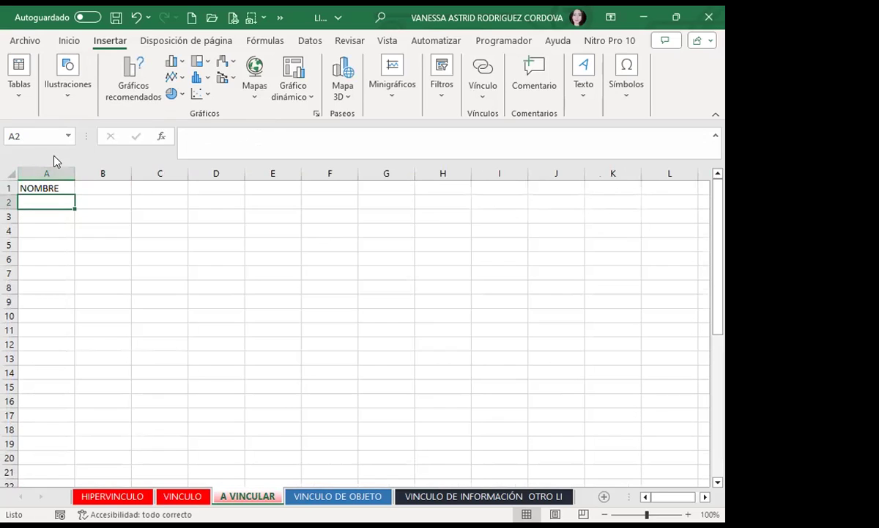
Fill the link formula across A1:F15 and autofit columns B, C, D and E.
left_click(52, 187)
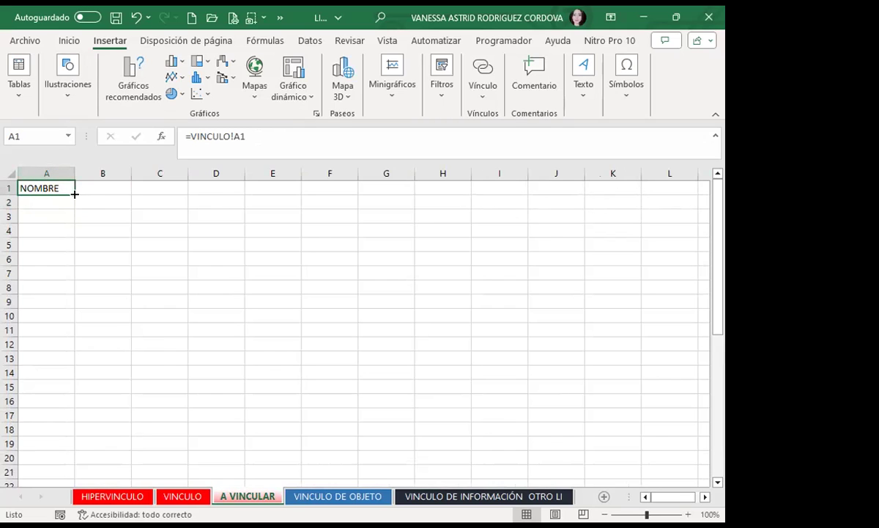
mouse_move(74, 194)
left_mouse_down()
mouse_move(71, 393)
mouse_move(467, 319)
mouse_move(470, 301)
left_mouse_up()
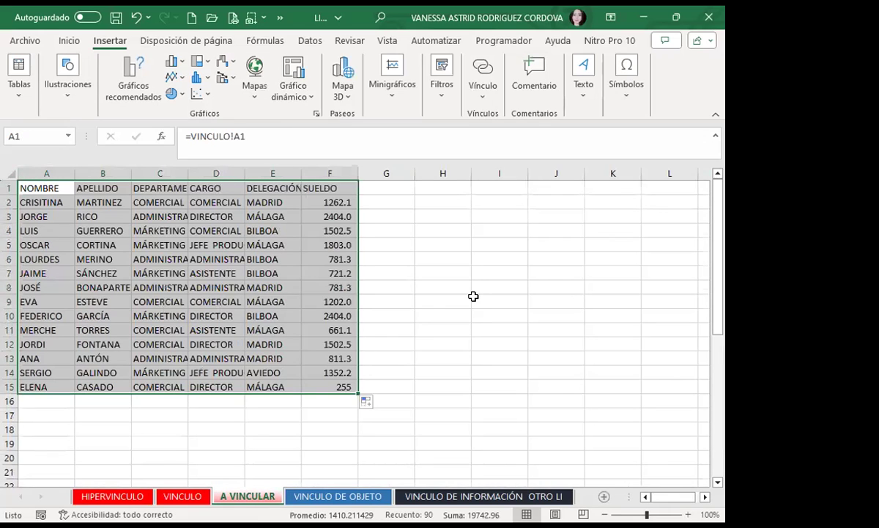
double_click(245, 173)
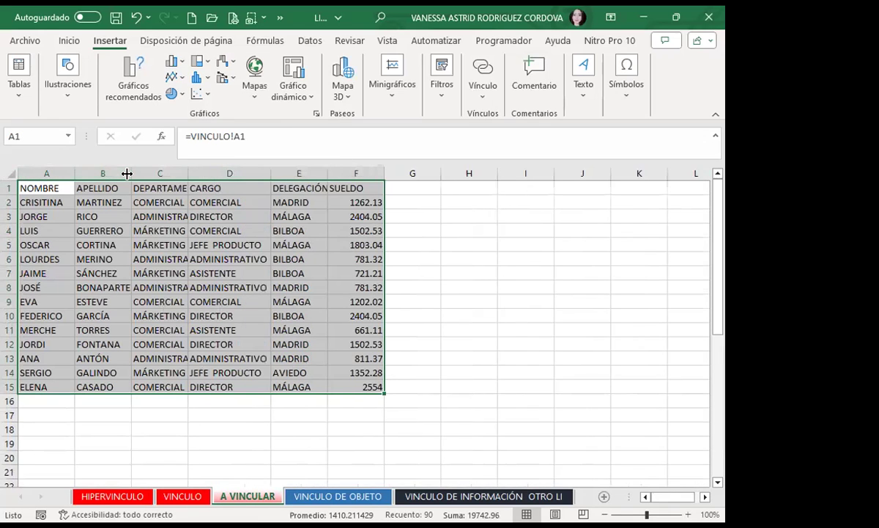
double_click(127, 172)
double_click(189, 172)
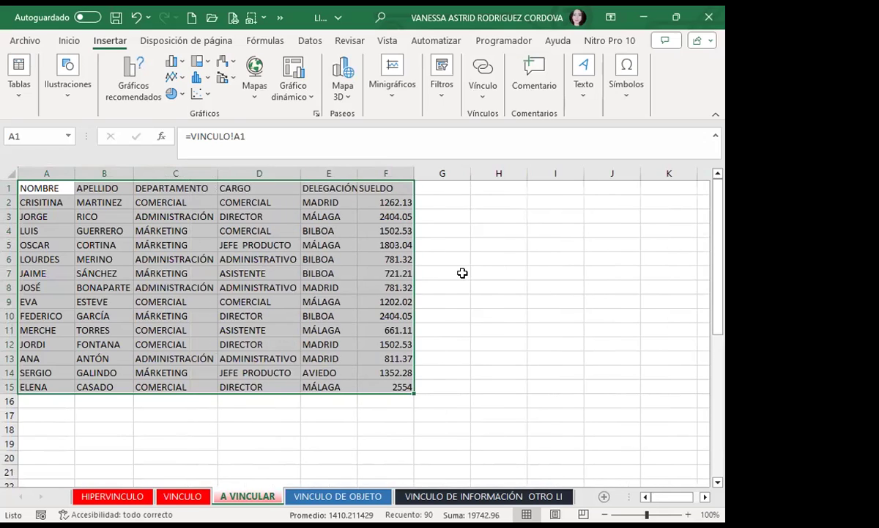
left_click(462, 273)
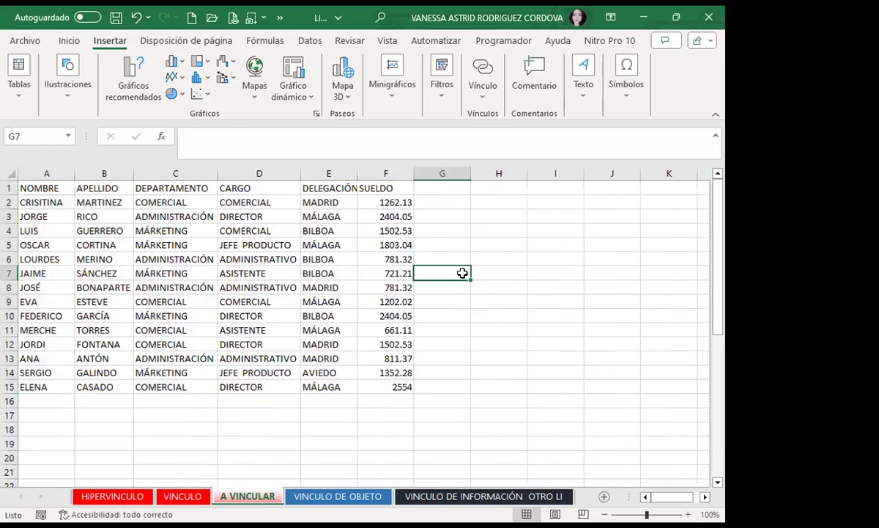
double_click(359, 169)
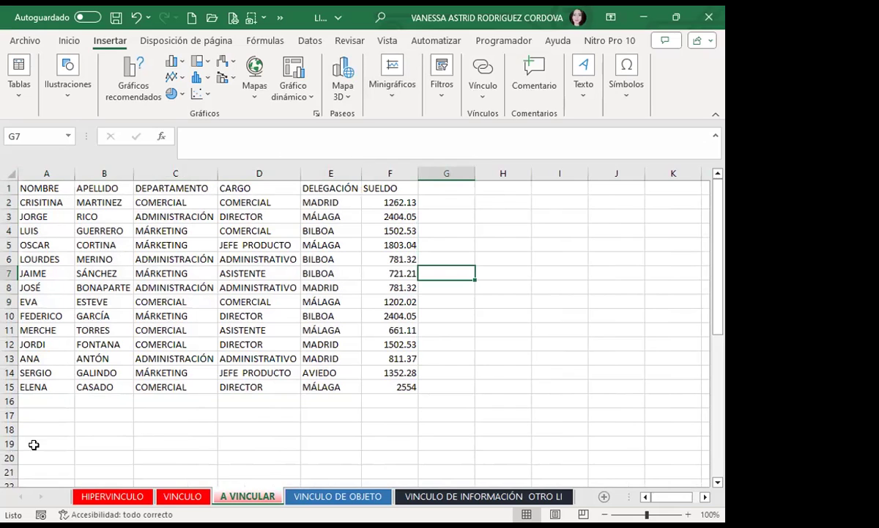
Enter the test name 'maria' in cell H7.
left_click(505, 270)
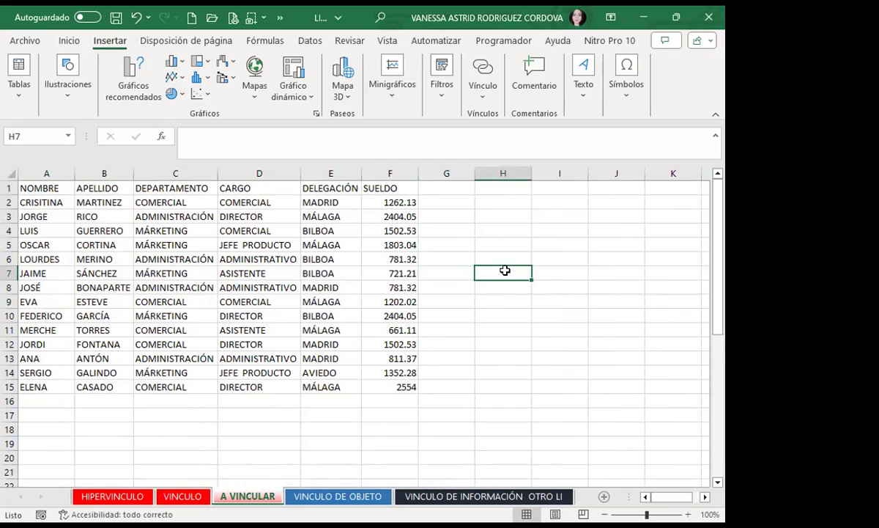
type("maria")
key("Return")
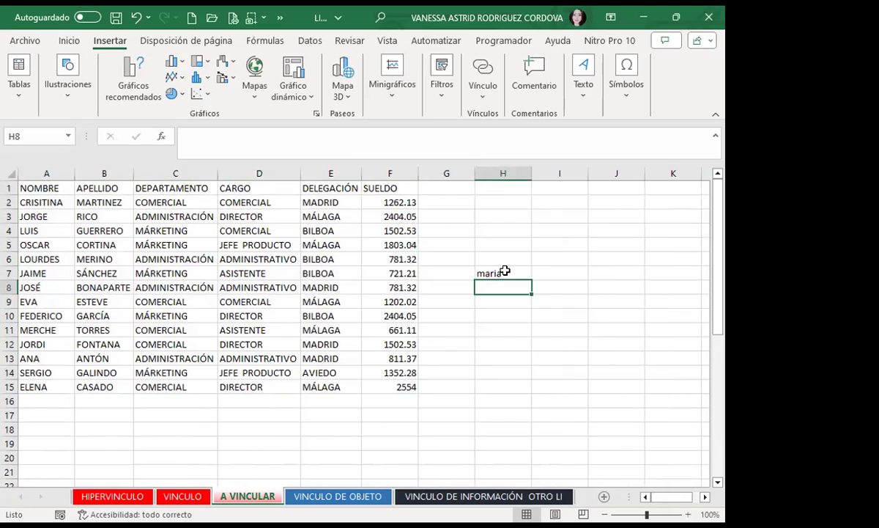
Retype H7 as 'MARIA', then erase that text so H7 is blank.
left_click(505, 271)
type("MARIA")
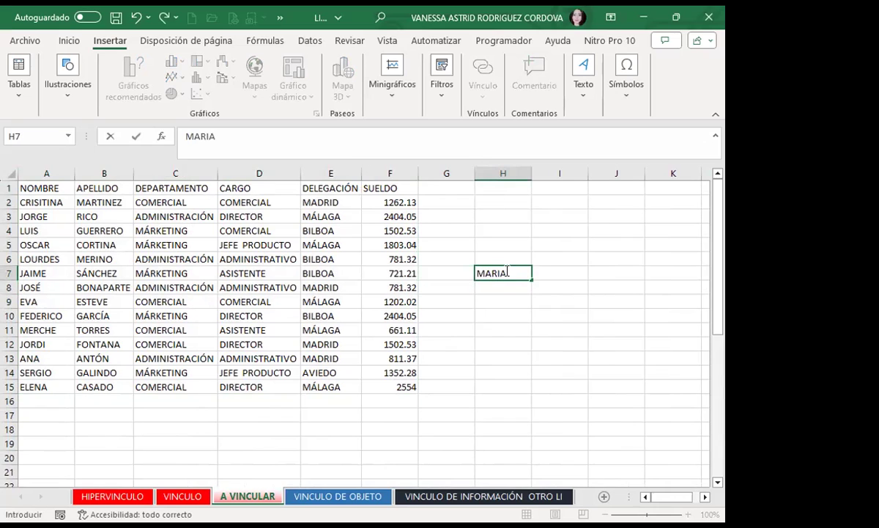
key("Return")
left_click(505, 270)
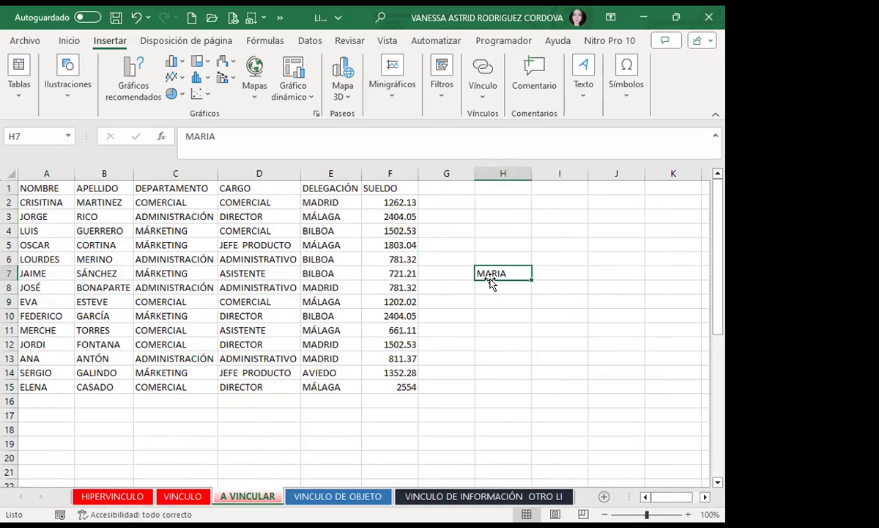
left_click(236, 142)
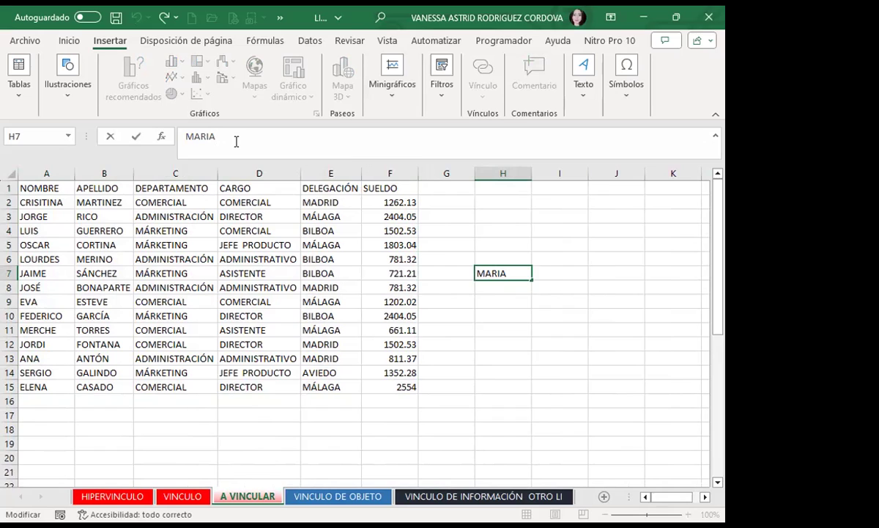
key("BackSpace")
key("BackSpace")
key("BackSpace")
key("BackSpace")
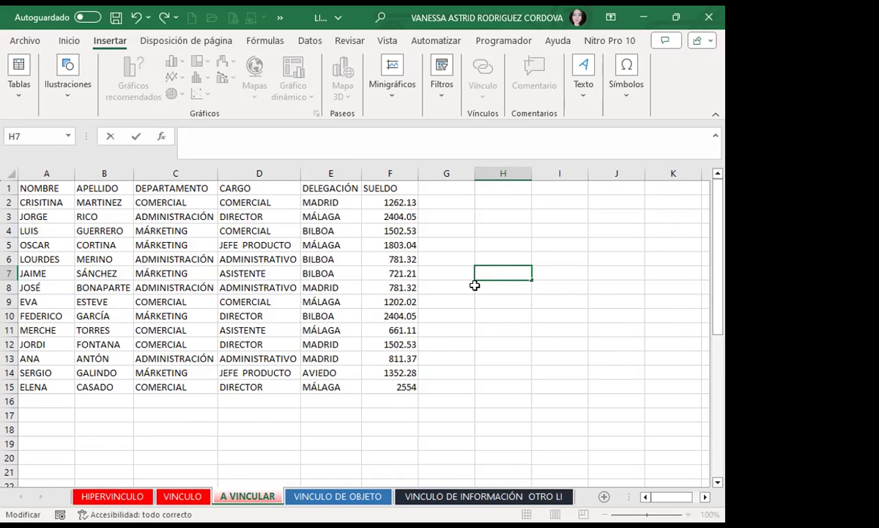
left_click(447, 286)
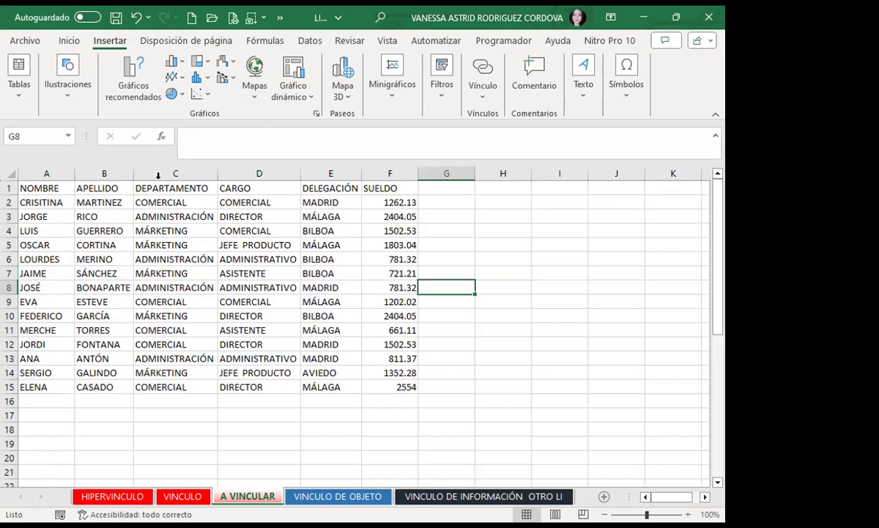
left_click(42, 187)
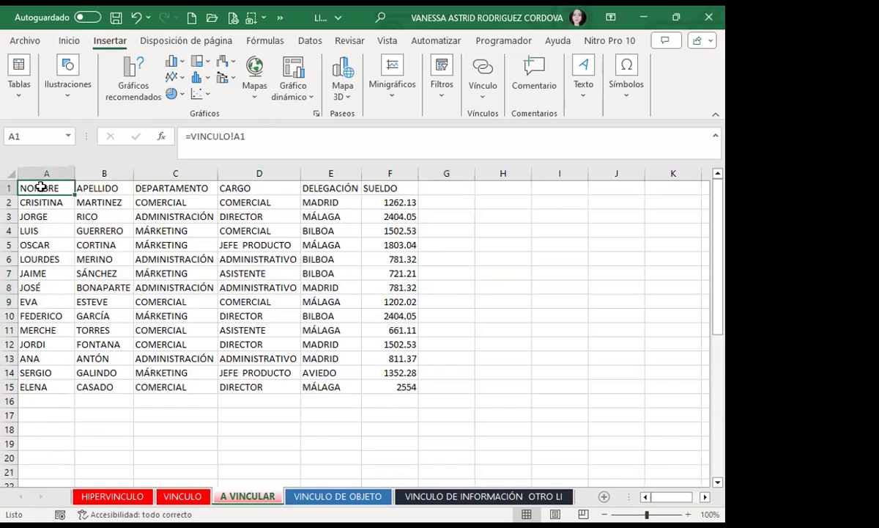
left_click(176, 244)
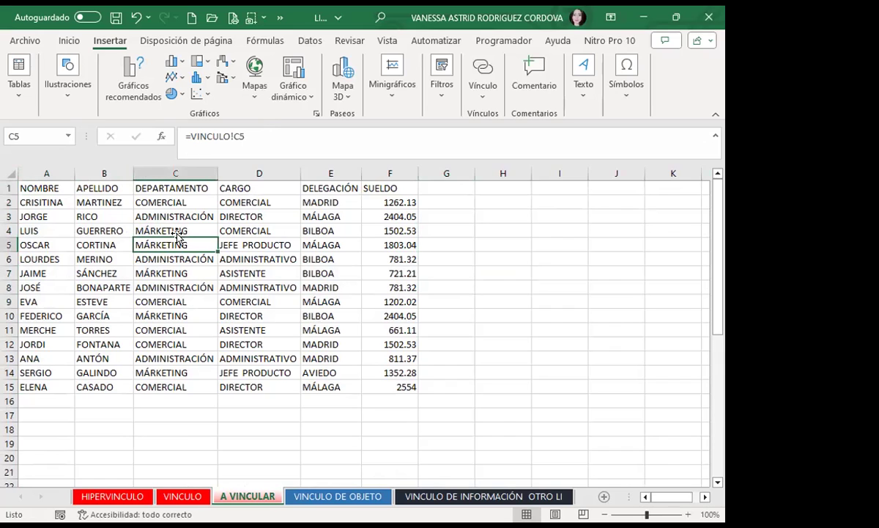
left_click(328, 255)
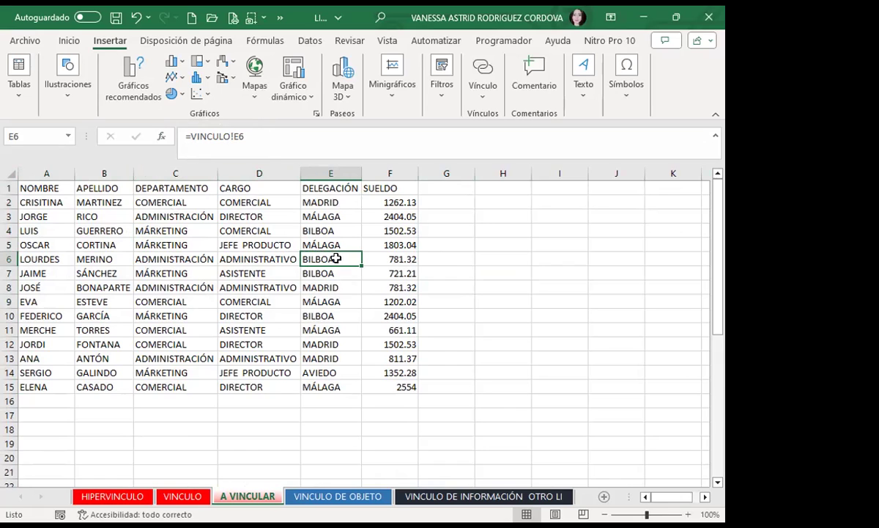
left_click(225, 245)
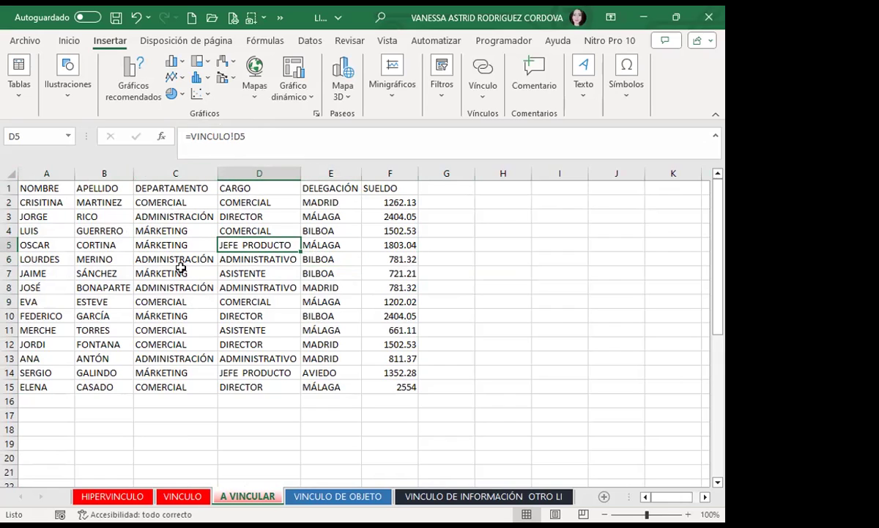
left_click(94, 241)
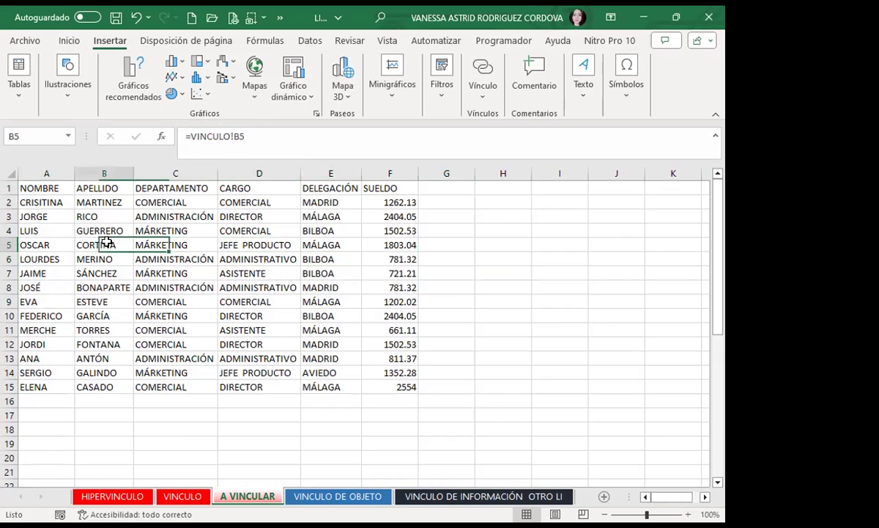
left_click(33, 230)
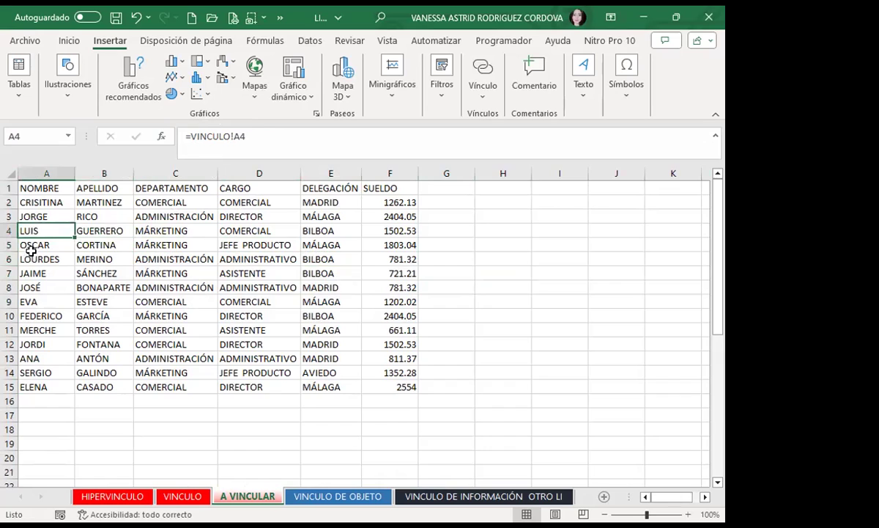
left_click(93, 232)
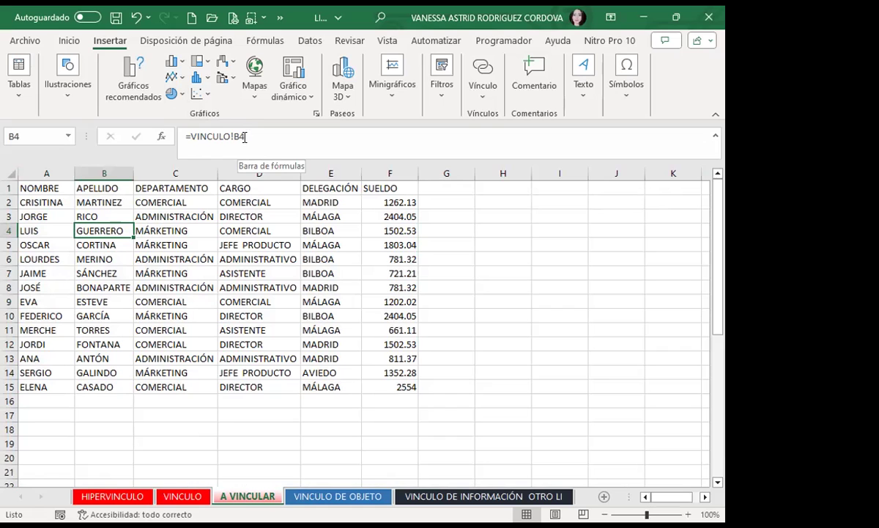
Clear VINCULO cells D2:F14, then check that A VINCULAR's D2 now shows 0.
left_click(177, 496)
left_click_drag(236, 201, 407, 375)
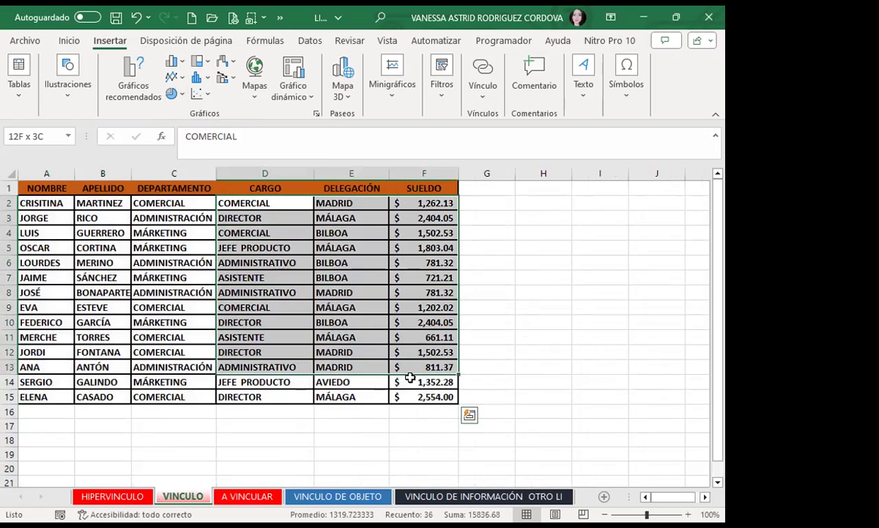
key("Delete")
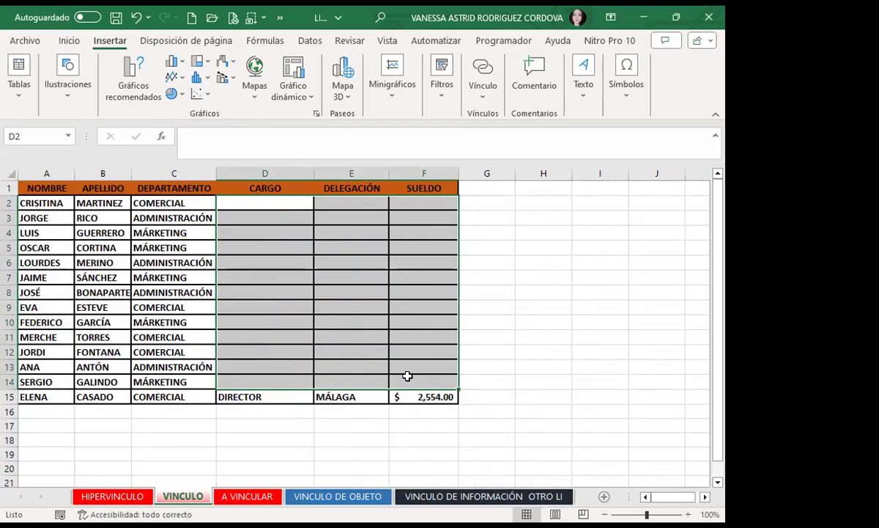
left_click(247, 501)
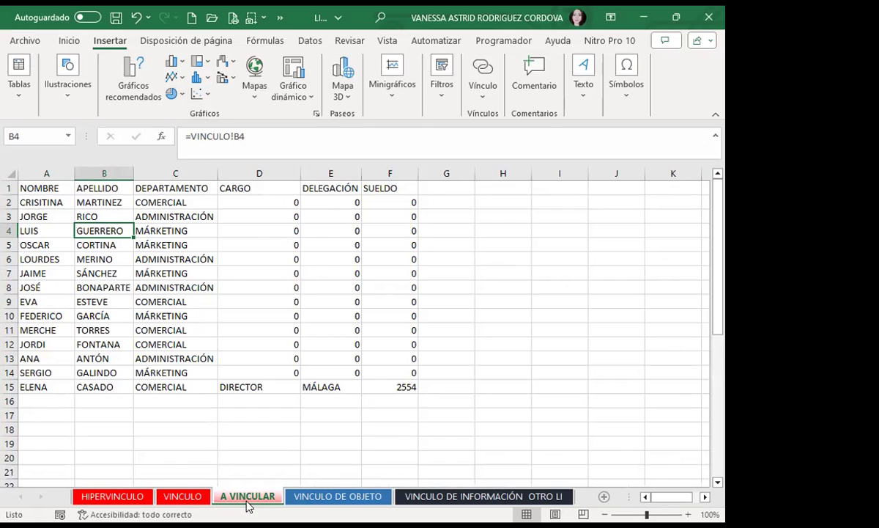
left_click(240, 200)
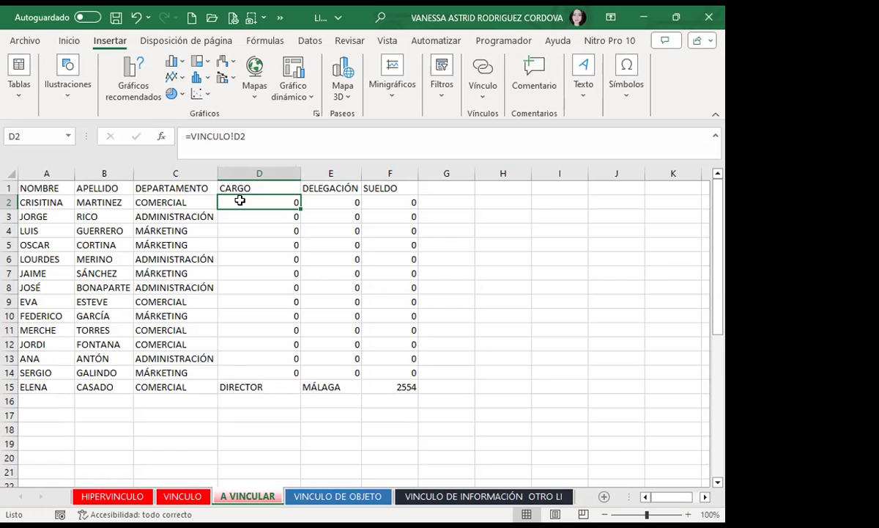
Undo the clearing on VINCULO to restore its CARGO, DELEGACIÓN and SUELDO data.
left_click(183, 496)
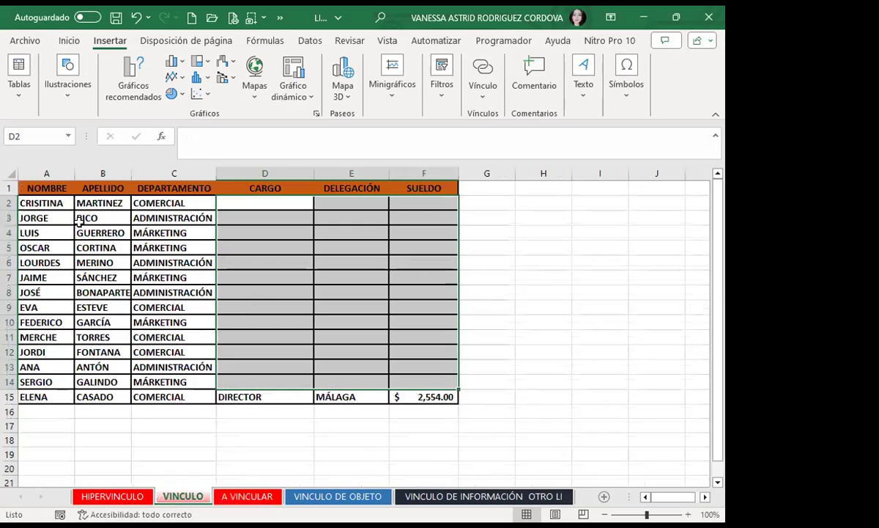
left_click(135, 17)
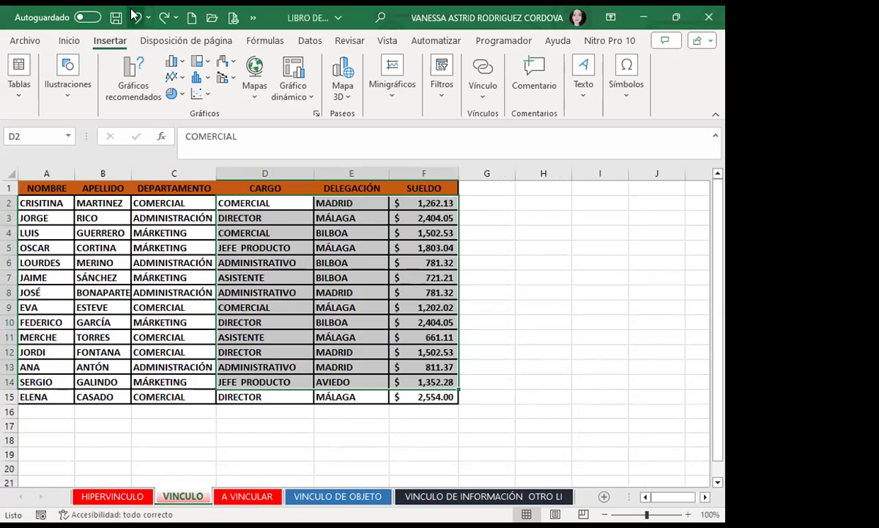
left_click(268, 229)
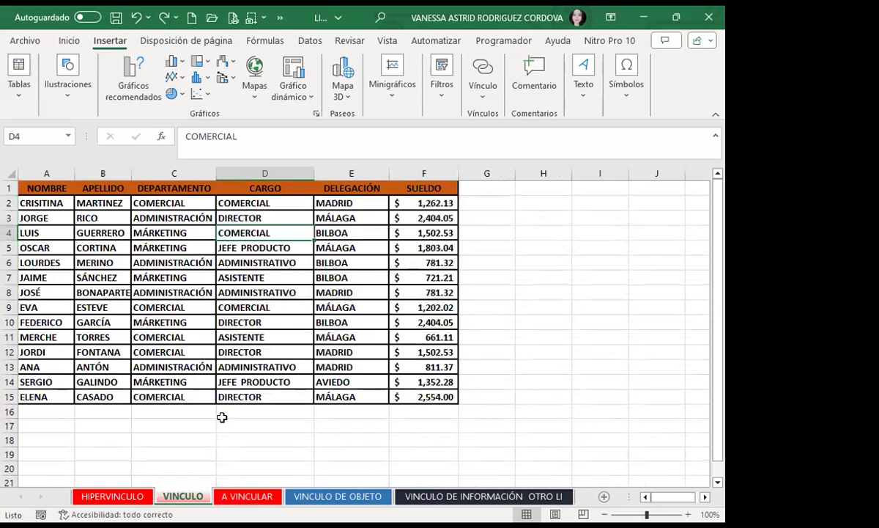
Back on A VINCULAR, check the linked formulas in row 2, such as =VINCULO!E2.
key("ctrl+Page_Down")
left_click(363, 202)
left_click(302, 201)
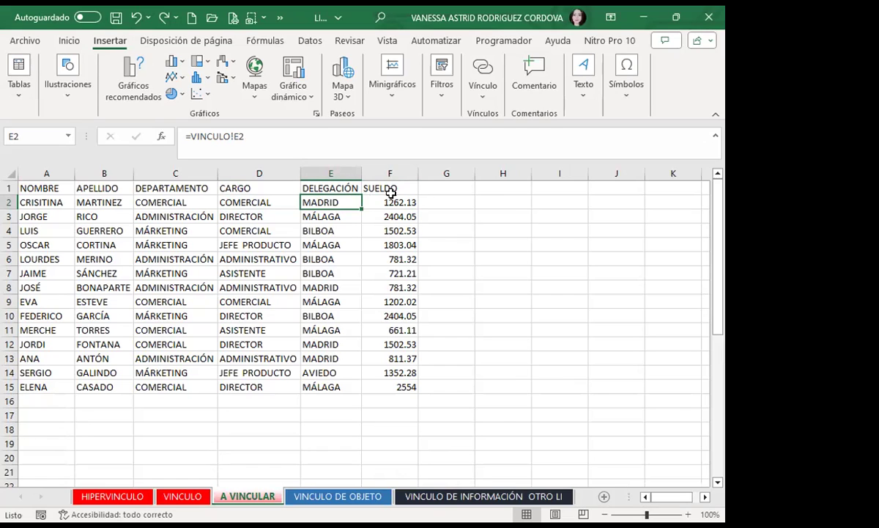
left_click(507, 185)
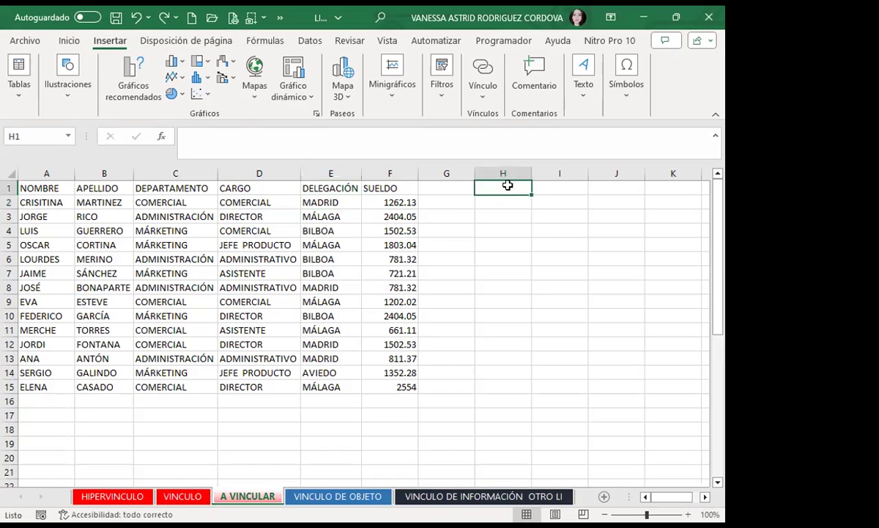
Enter =VINCULO!A1 in H1 and fill it down to row 15 and across to column K.
type("=")
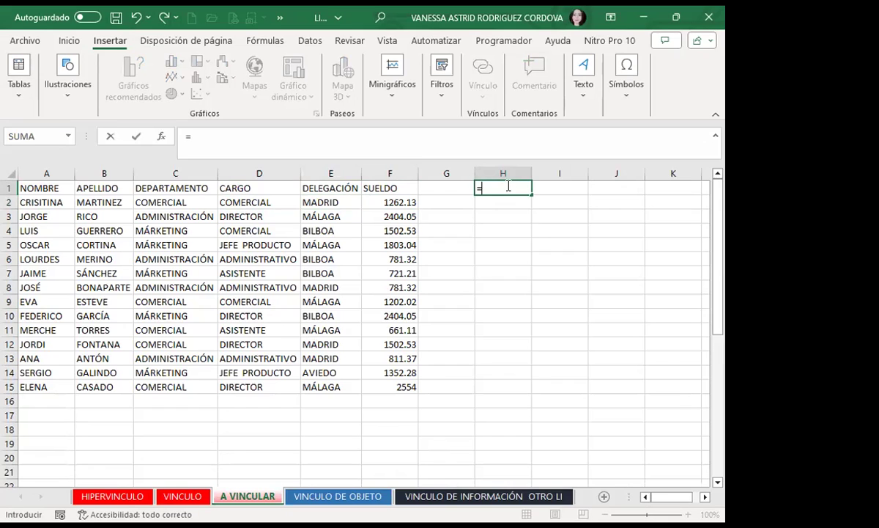
type("VINCULO")
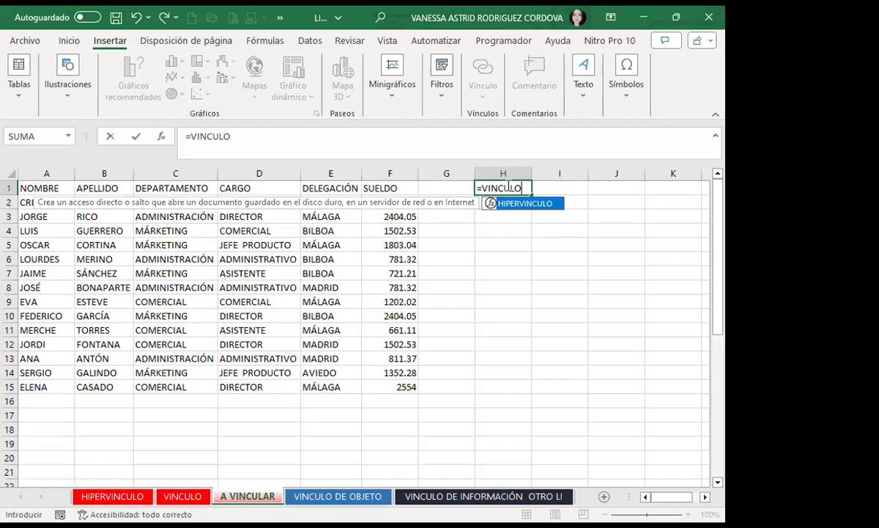
type("!")
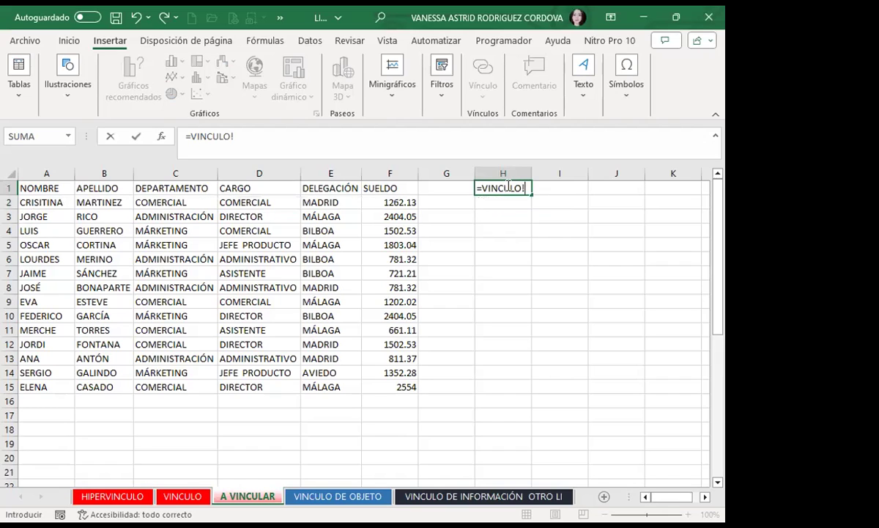
type("A1")
key("Return")
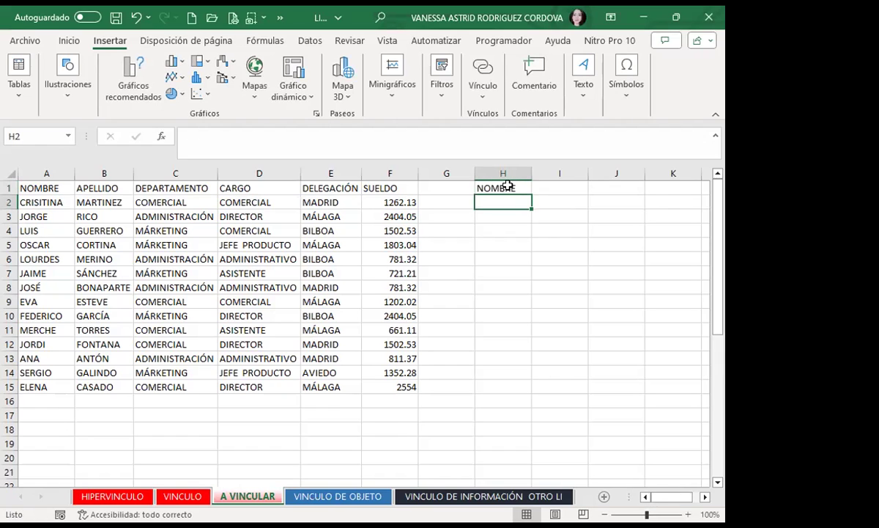
left_click(507, 187)
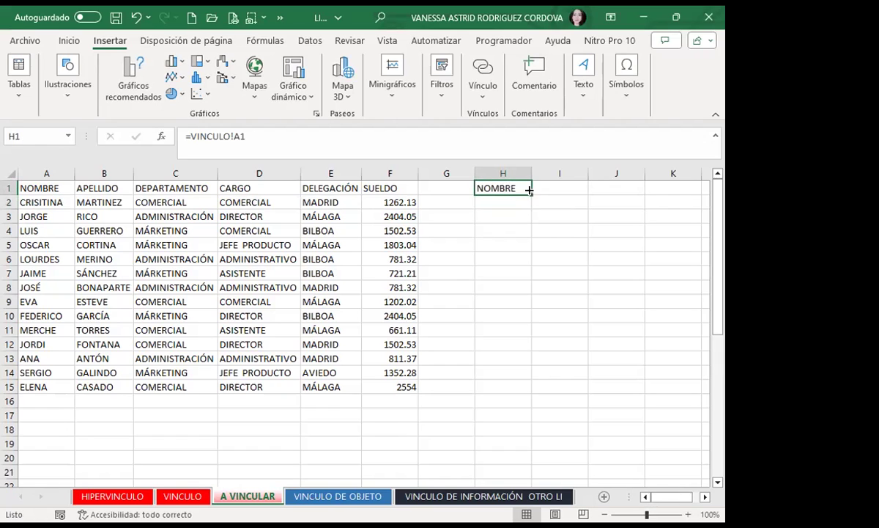
left_click_drag(529, 190, 532, 388)
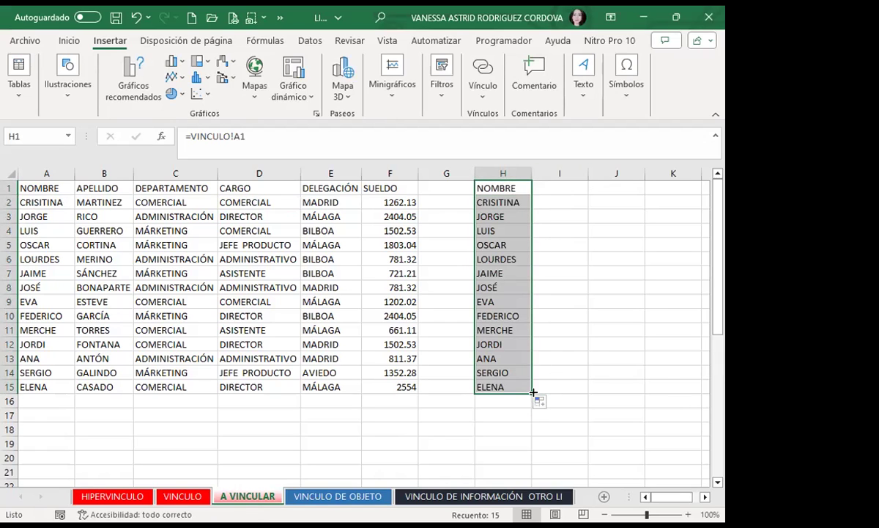
left_click_drag(532, 392, 671, 370)
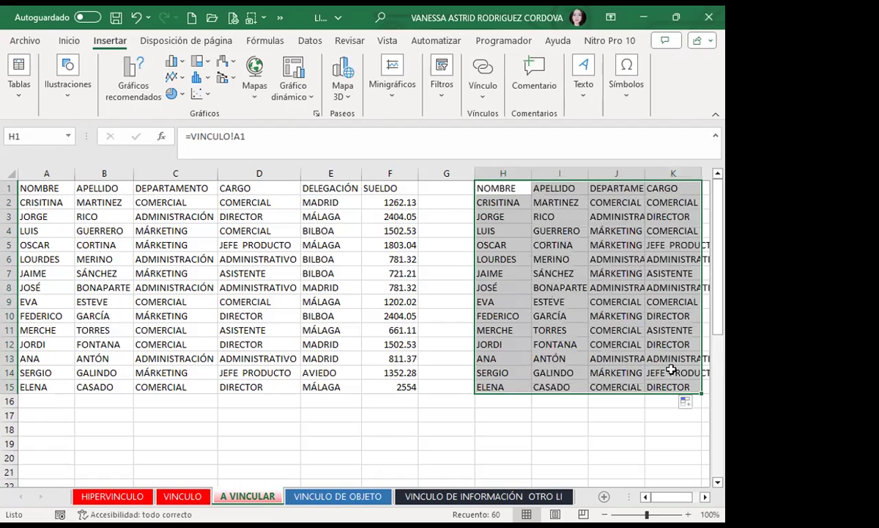
left_click(489, 188)
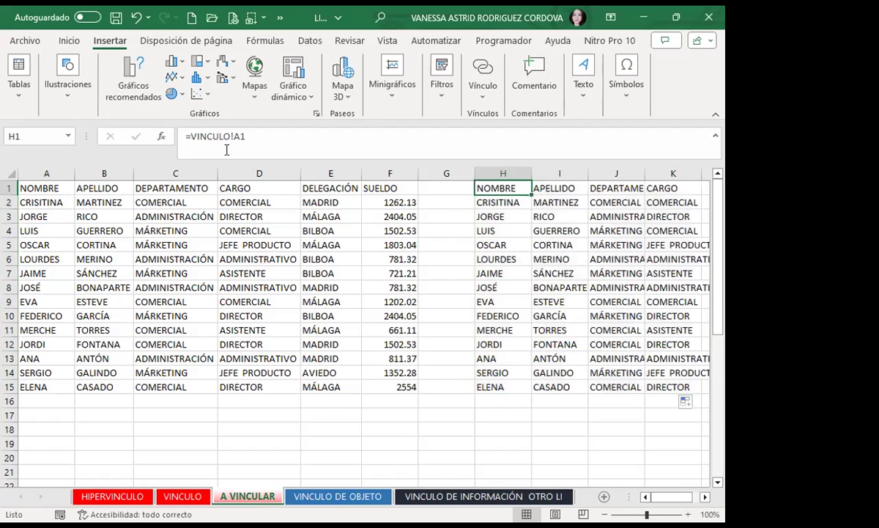
Verify the link formulas in A1, H1, H10, J6 and I4, then select an empty cell below.
left_click(41, 188)
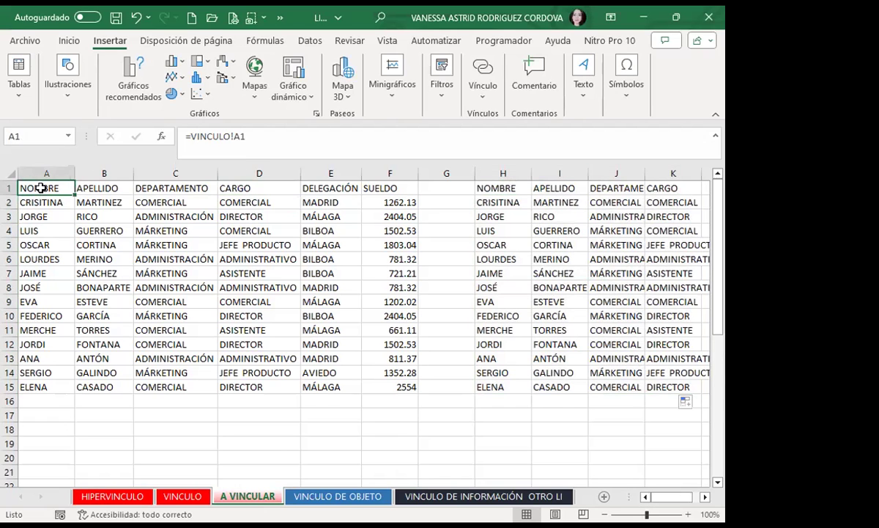
left_click(499, 189)
left_click(497, 315)
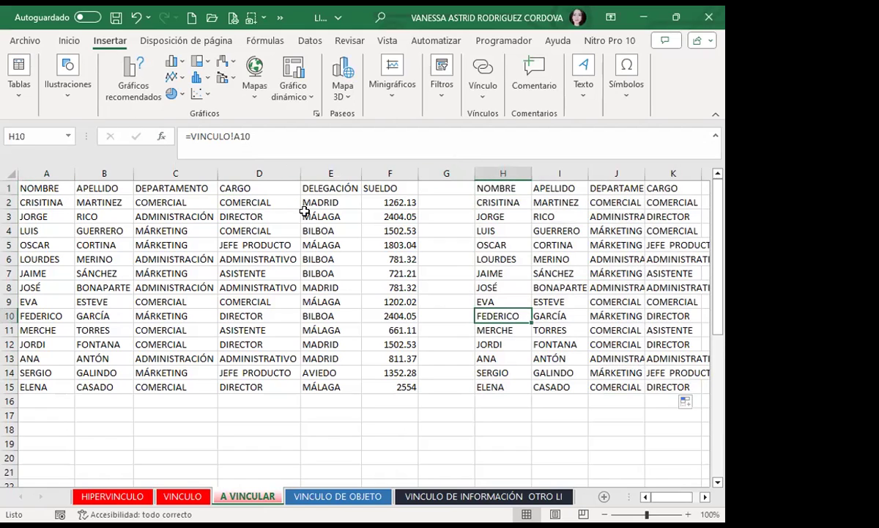
left_click(618, 259)
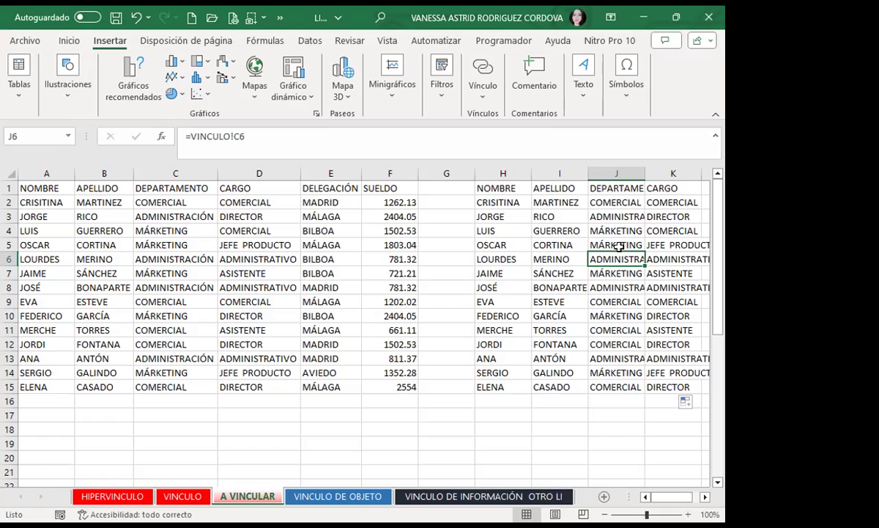
left_click(542, 231)
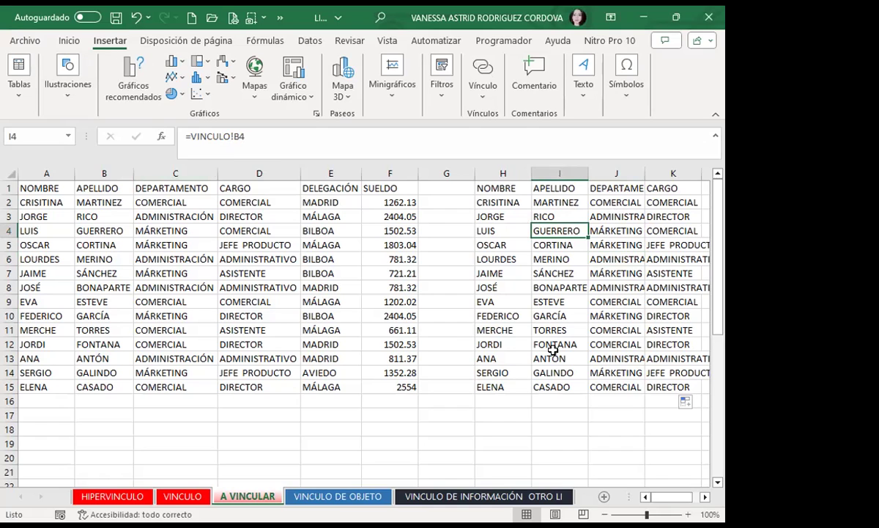
scroll(146, 285, "down", 3)
scroll(118, 292, "down", 1)
scroll(82, 265, "down", 1)
left_click(32, 232)
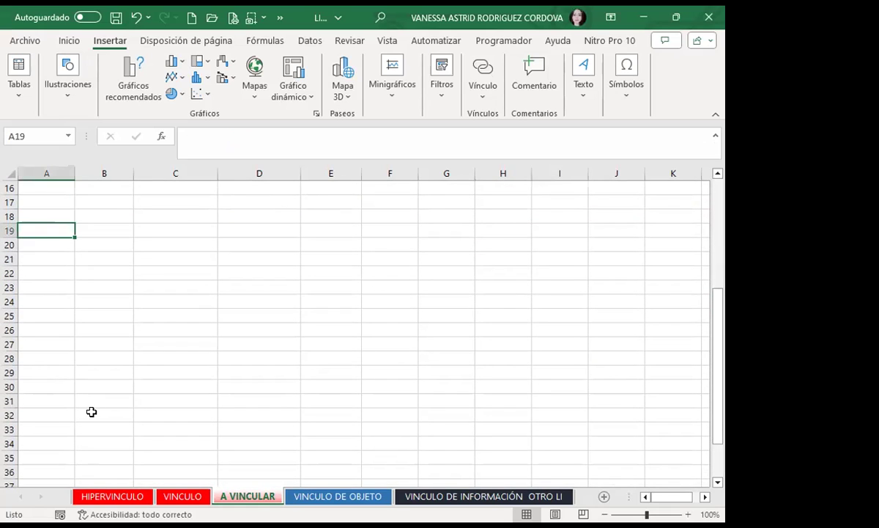
Copy the whole VINCULO table A1:F15.
left_click(104, 499)
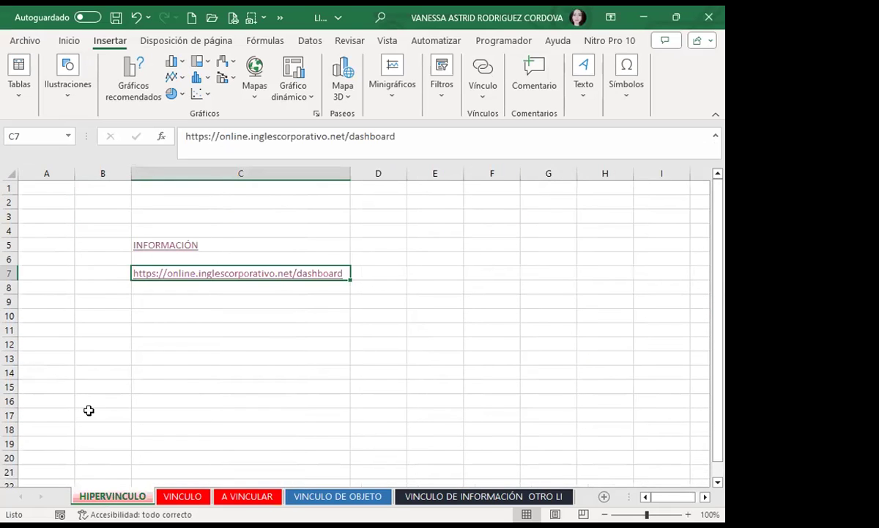
left_click(179, 495)
mouse_move(35, 192)
left_mouse_down()
mouse_move(418, 351)
mouse_move(423, 394)
left_mouse_up()
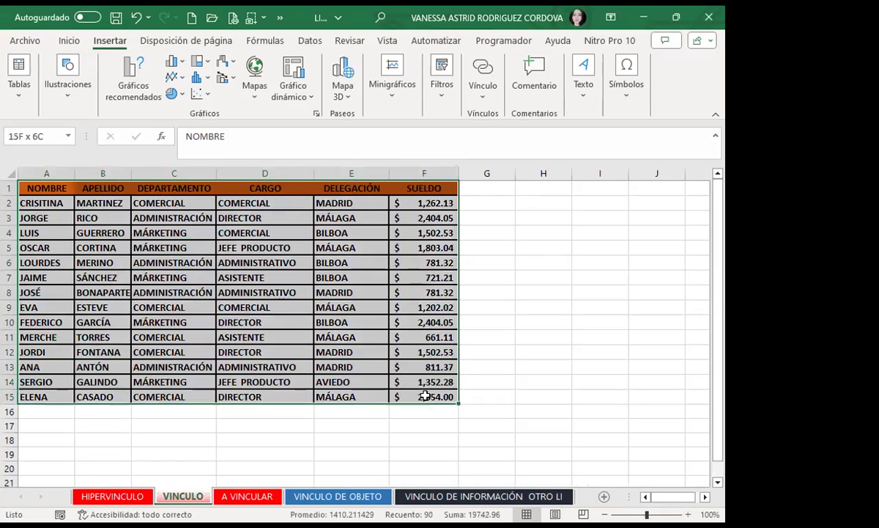
left_click(70, 42)
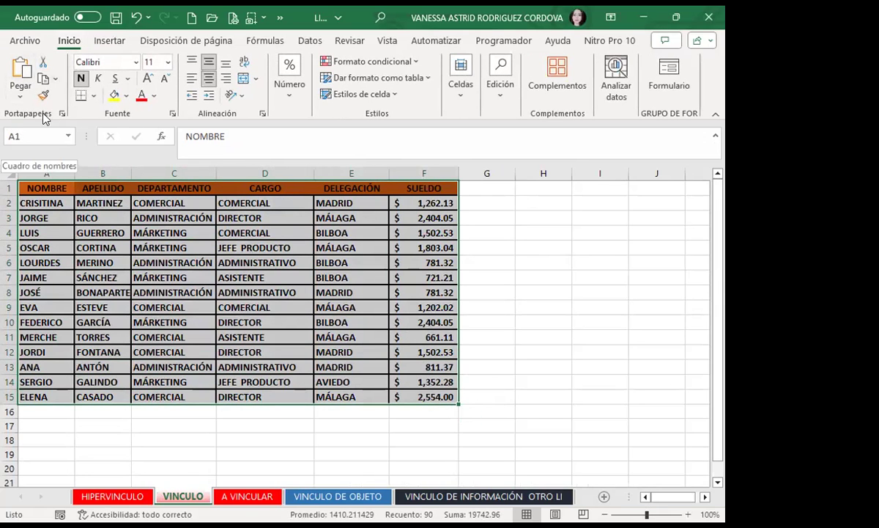
left_click(44, 78)
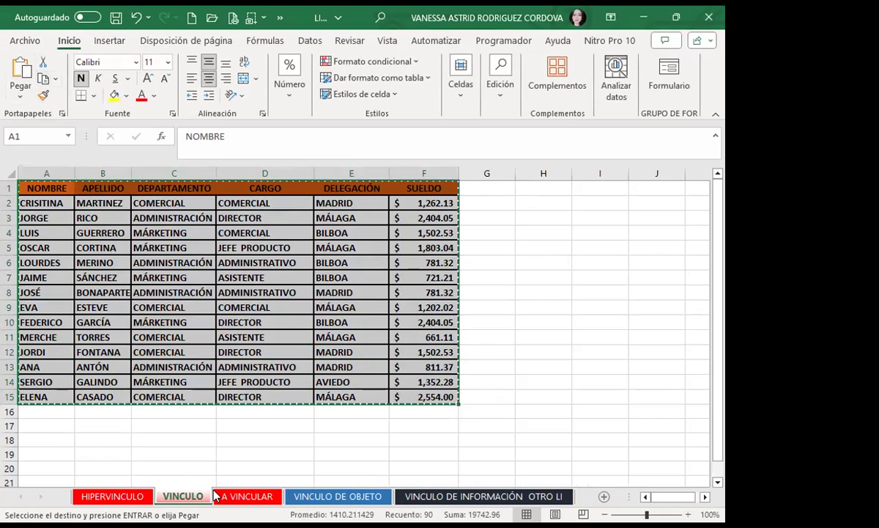
Paste it as links at A20 on A VINCULAR and verify the formulas in C26, E26 and F24.
left_click(242, 497)
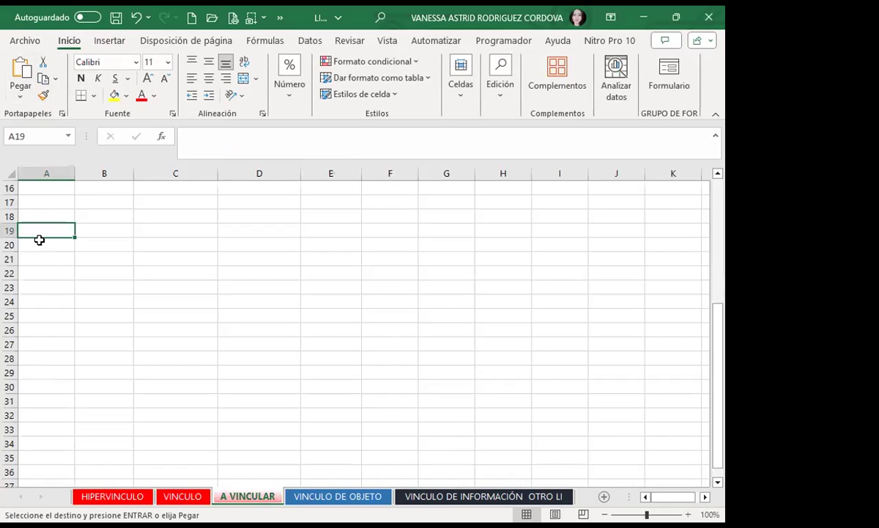
left_click(30, 243)
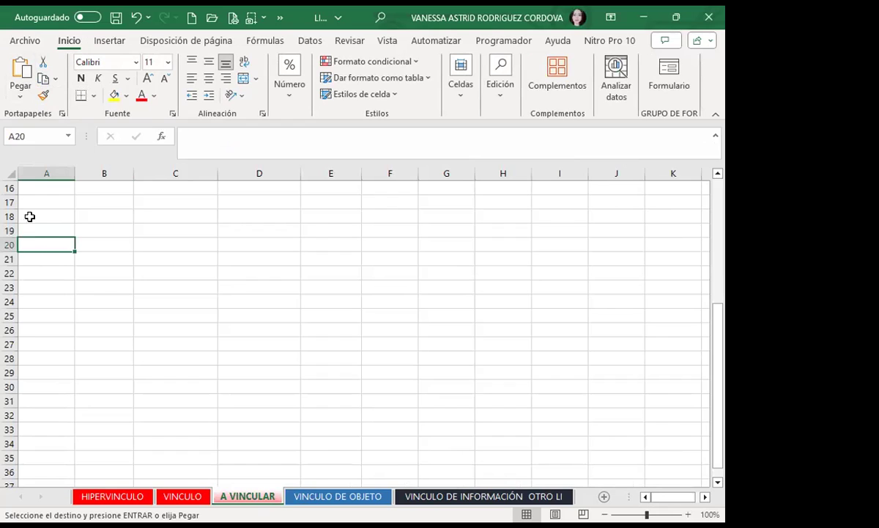
left_click(20, 98)
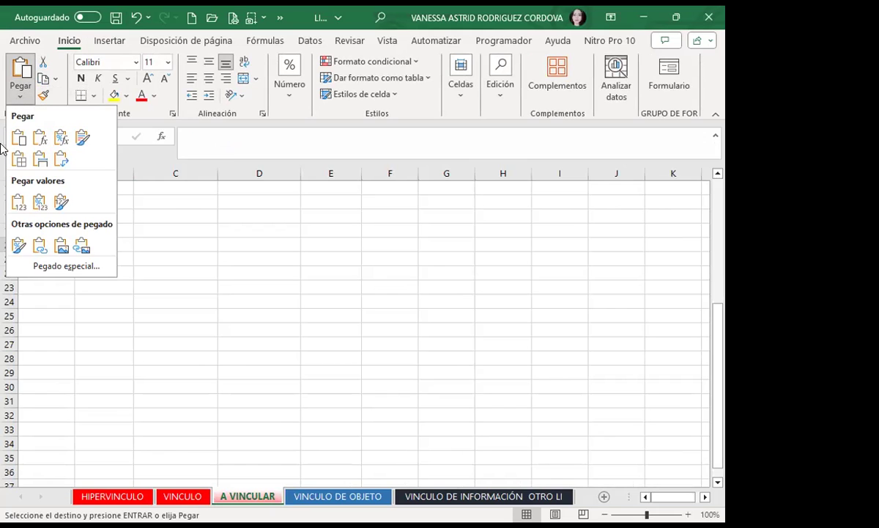
left_click(40, 245)
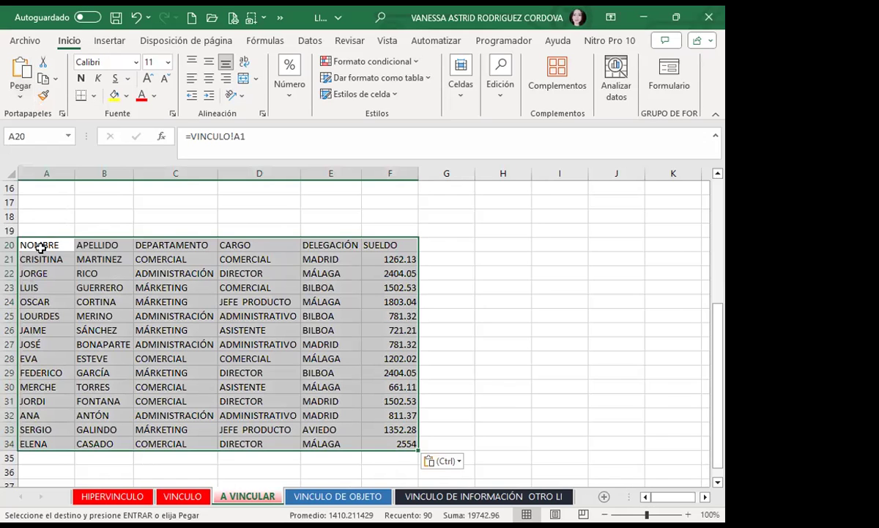
left_click(39, 242)
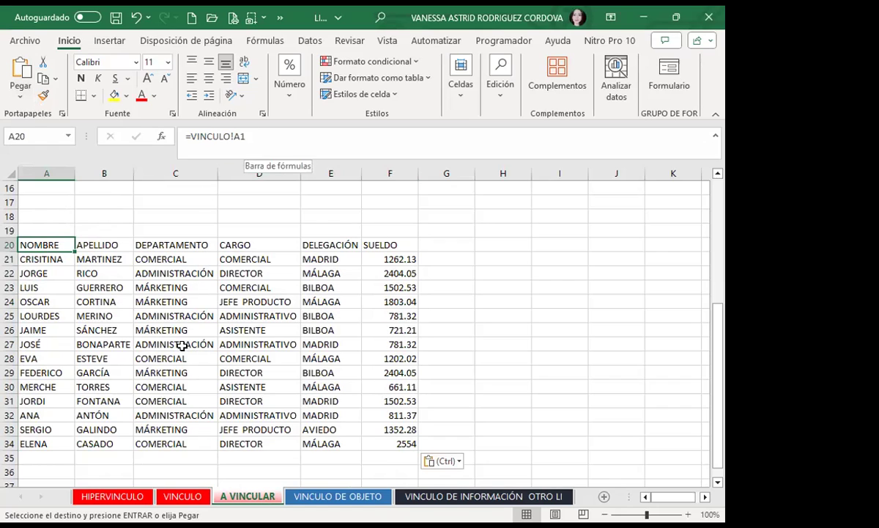
left_click(171, 325)
left_click(315, 330)
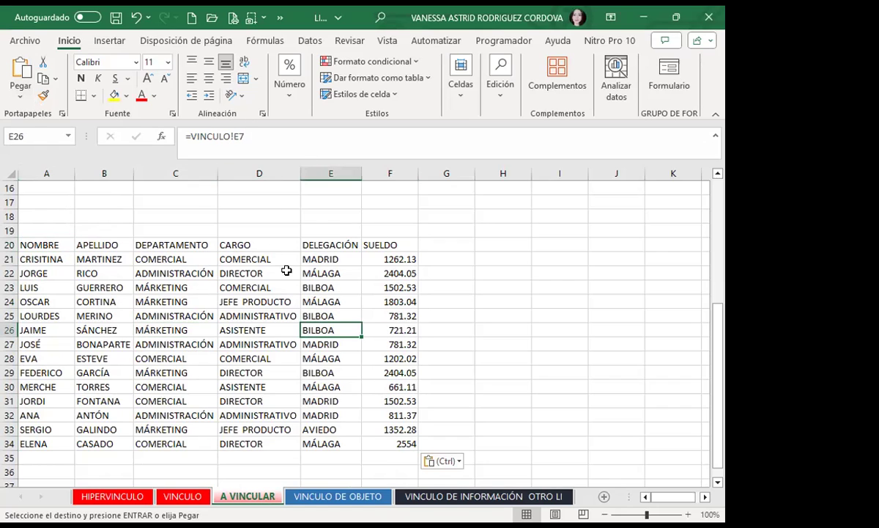
left_click(385, 298)
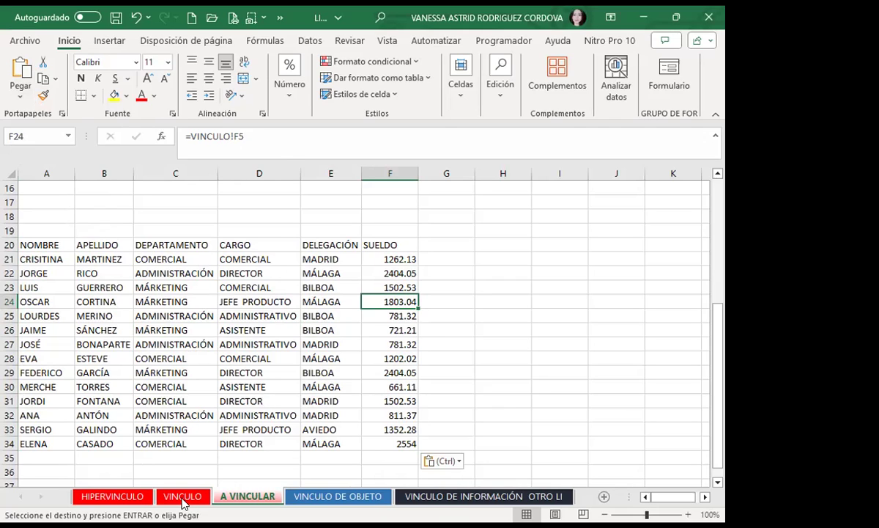
Clear the VINCULO source data in B2:F15.
key("ctrl+Page_Up")
left_click_drag(125, 203, 421, 394)
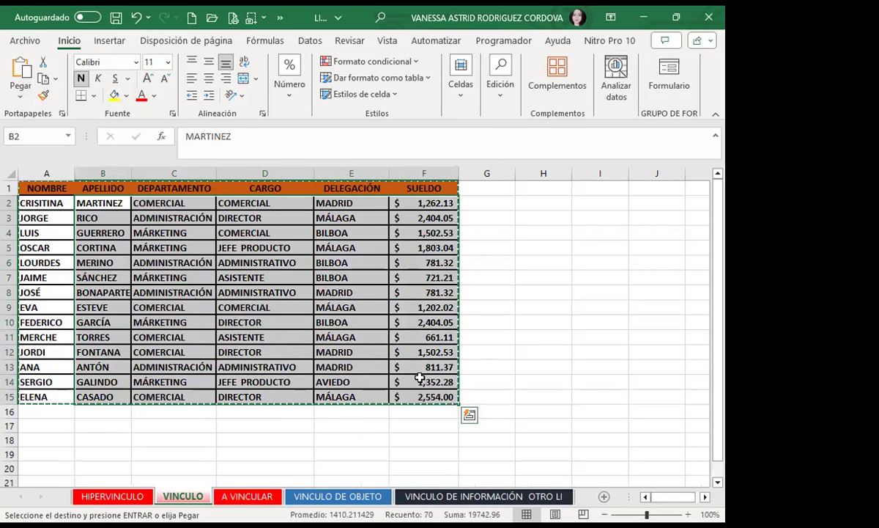
key("Delete")
On A VINCULAR, check that the linked cells, e.g. C27, now show zeros.
left_click(238, 496)
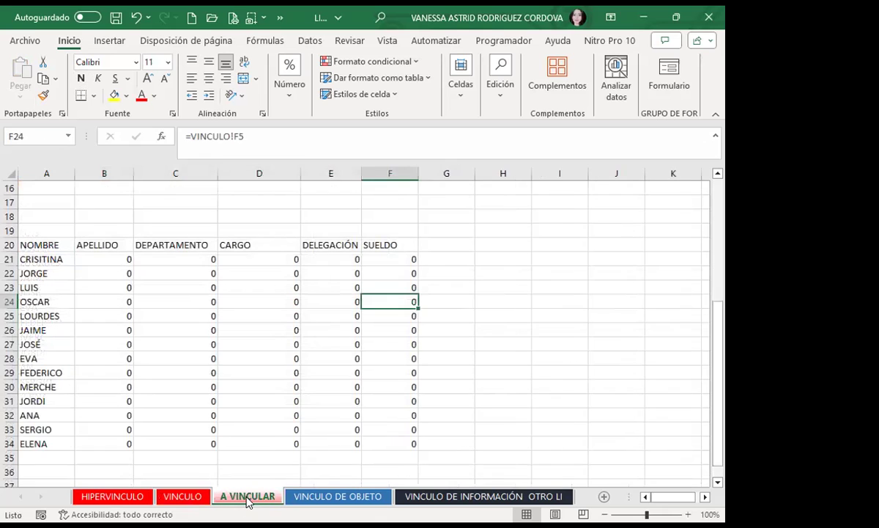
scroll(161, 293, "up", 5)
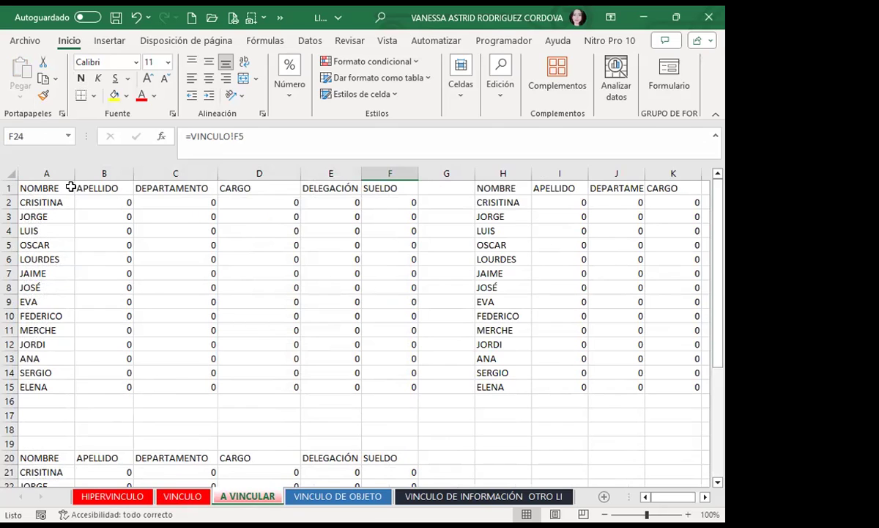
left_click(44, 187)
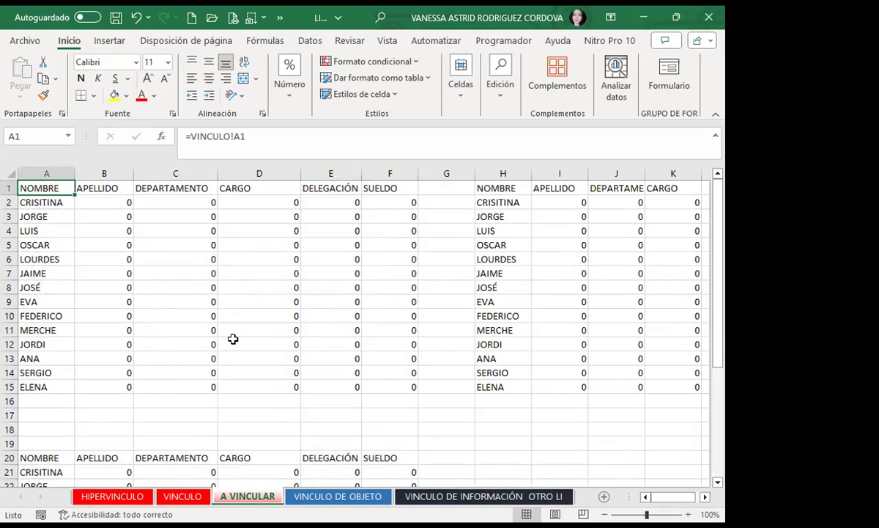
left_click(620, 287)
scroll(227, 263, "down", 3)
scroll(212, 285, "down", 3)
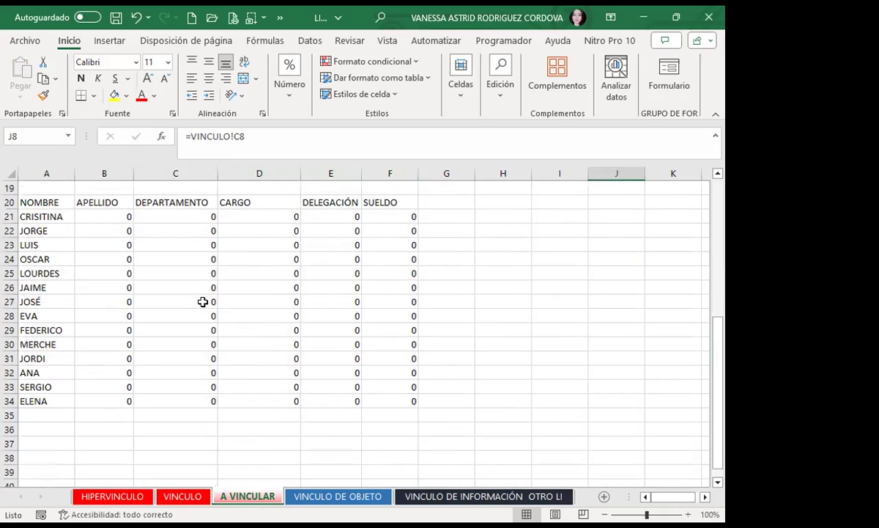
left_click(203, 302)
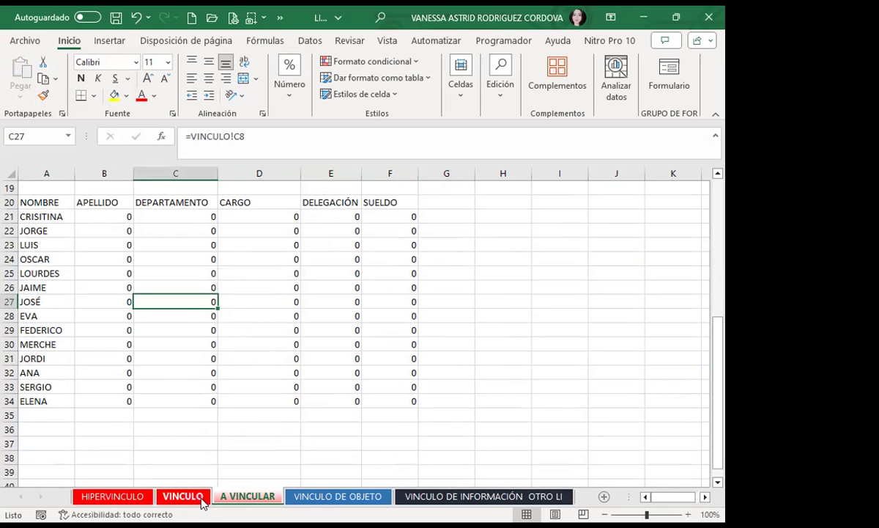
Undo the clearing on VINCULO and cancel the copy marquee.
left_click(187, 498)
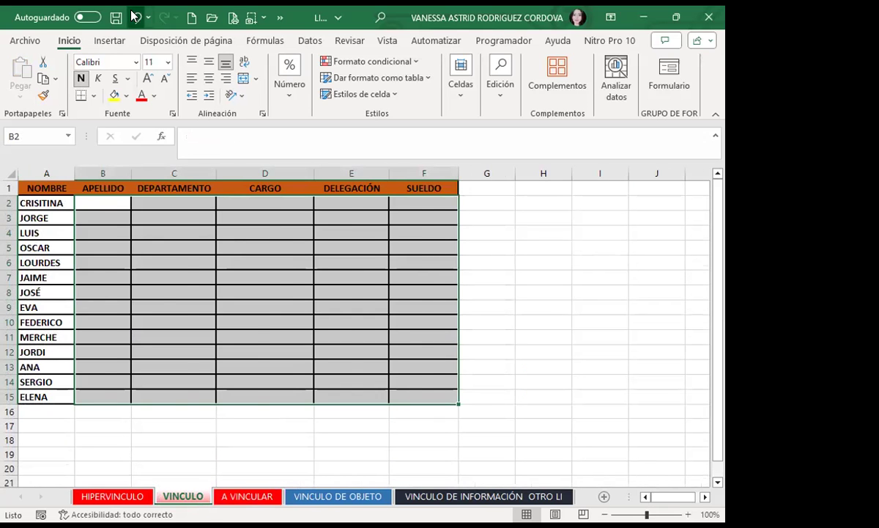
key("ctrl+z")
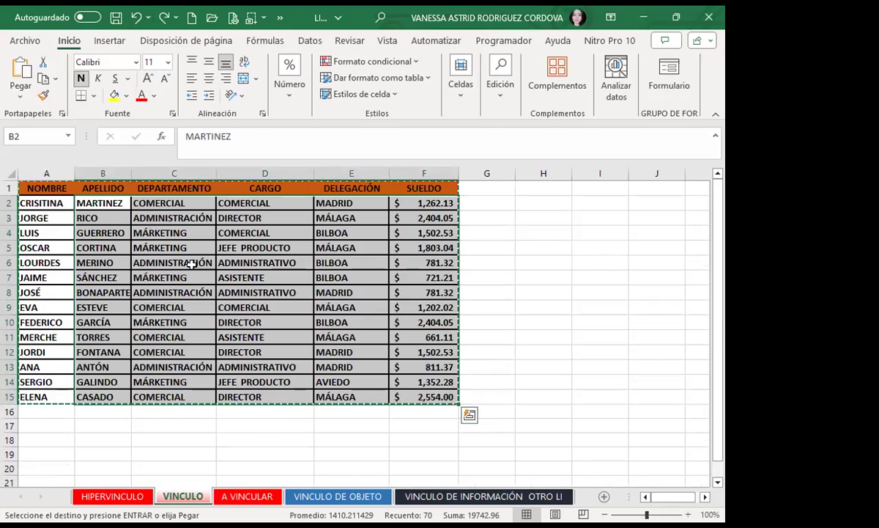
key("Escape")
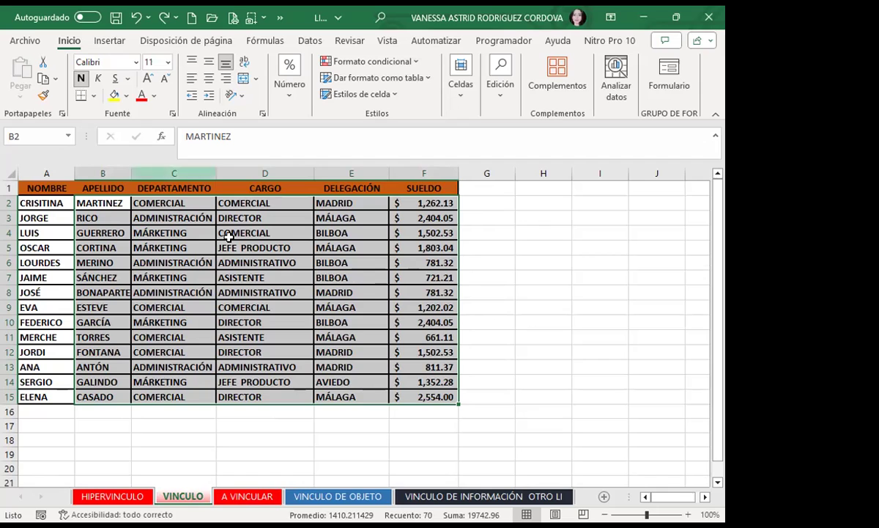
Compare linked cell C24 on A VINCULAR with source cells D6:D7 and E3:E6 on VINCULO.
left_click(246, 497)
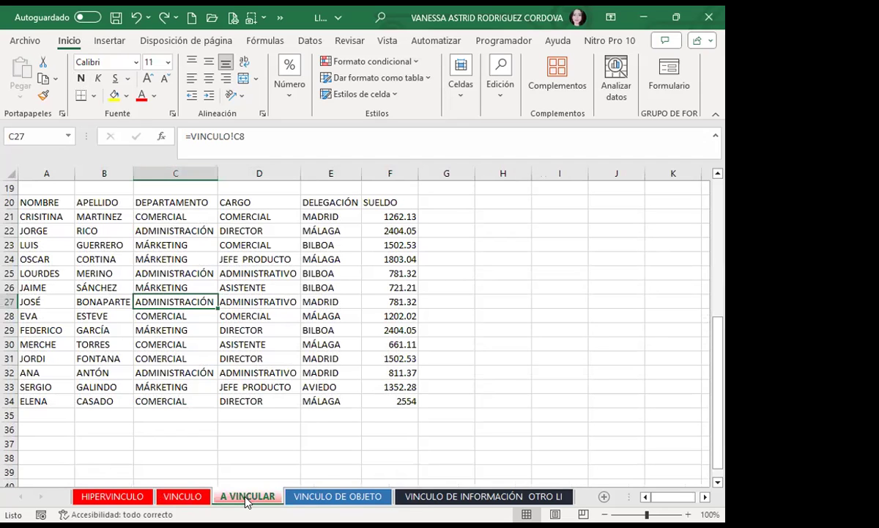
key("Up")
key("Up")
key("Up")
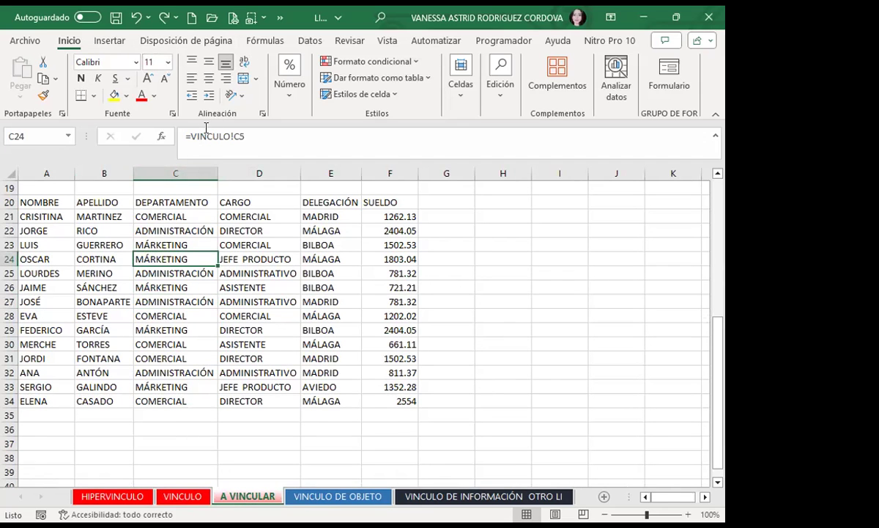
left_click(176, 496)
left_click(177, 310)
left_click_drag(250, 277, 249, 263)
left_click_drag(332, 258, 332, 217)
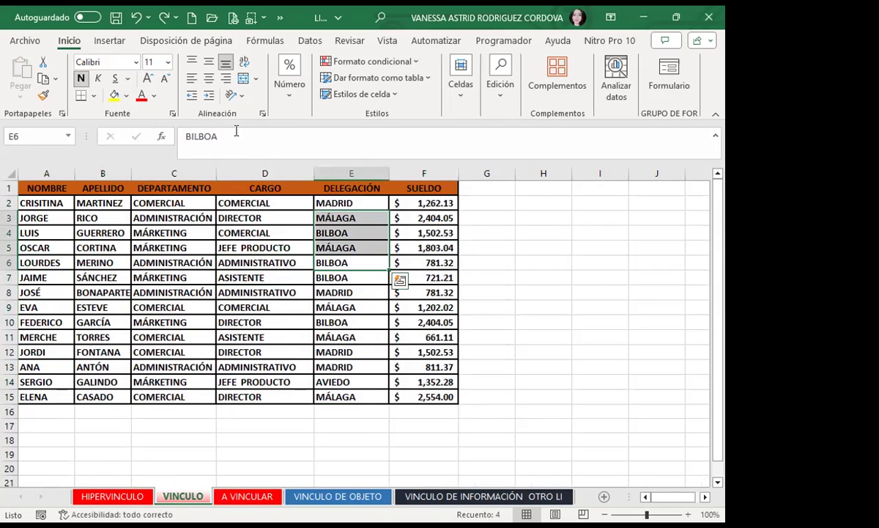
left_click(119, 276)
key("Right")
key("Right")
key("shift+Up")
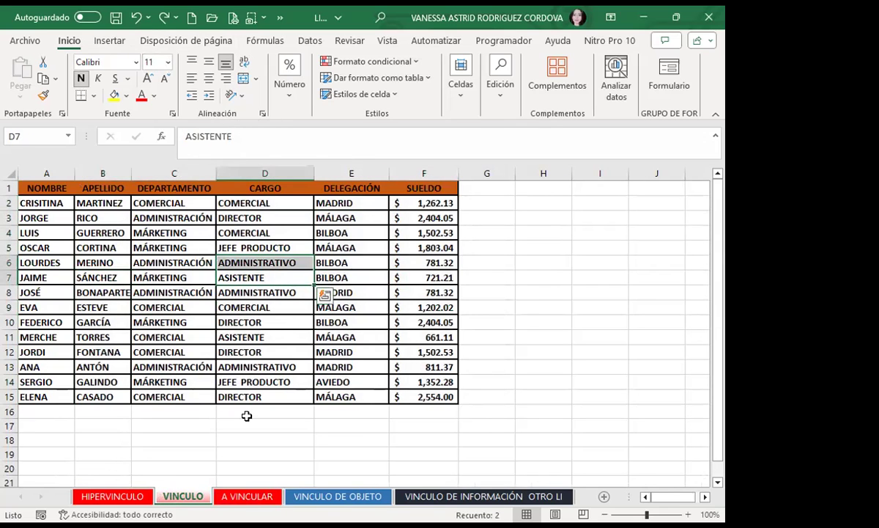
Return to A VINCULAR and check the link formula in D9 (=VINCULO!D9).
key("ctrl+Page_Down")
scroll(246, 290, "down", 3)
scroll(249, 290, "up", 3)
scroll(291, 301, "up", 6)
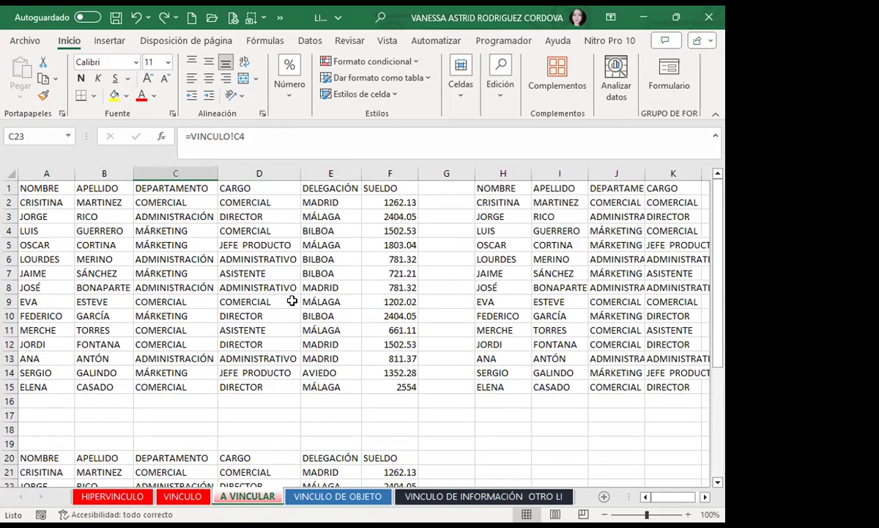
left_click(256, 297)
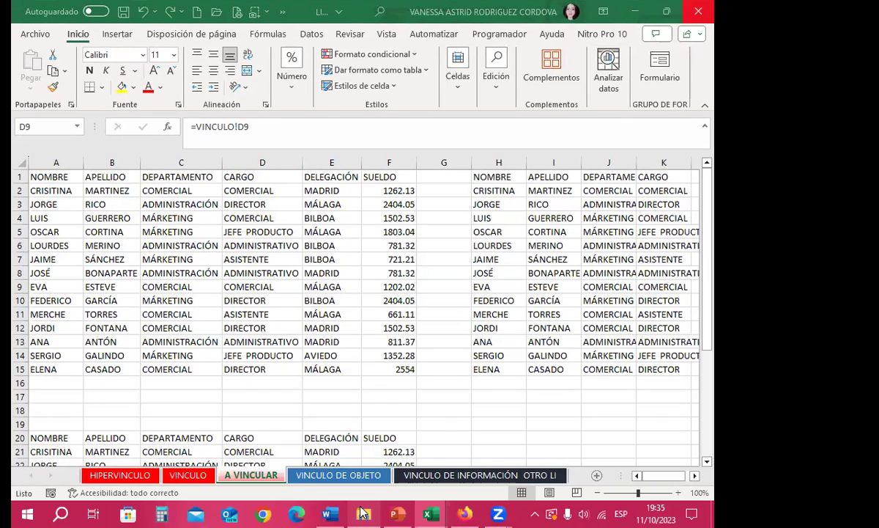
Open PRESENTACIÓN_12_EXCEL INTERMEDIO from File Explorer, showing slide 9 REALIZAR EJERCICIOS.
left_click(361, 513)
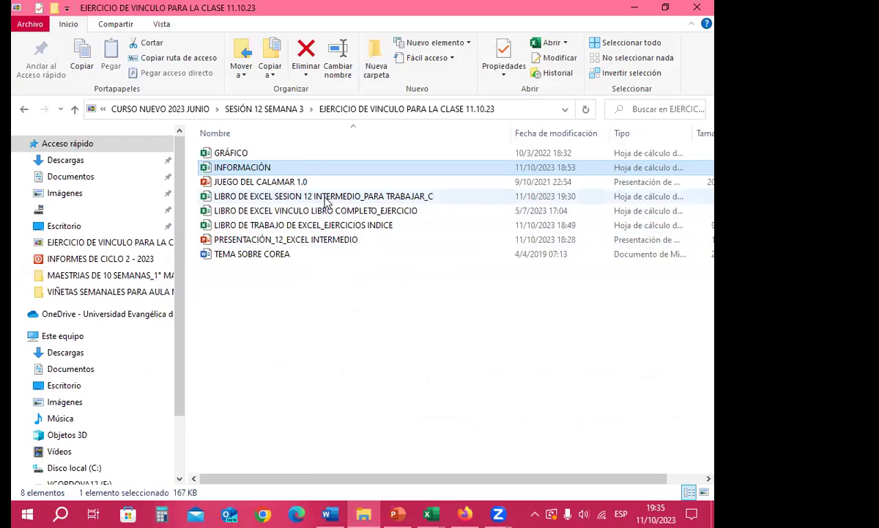
double_click(311, 247)
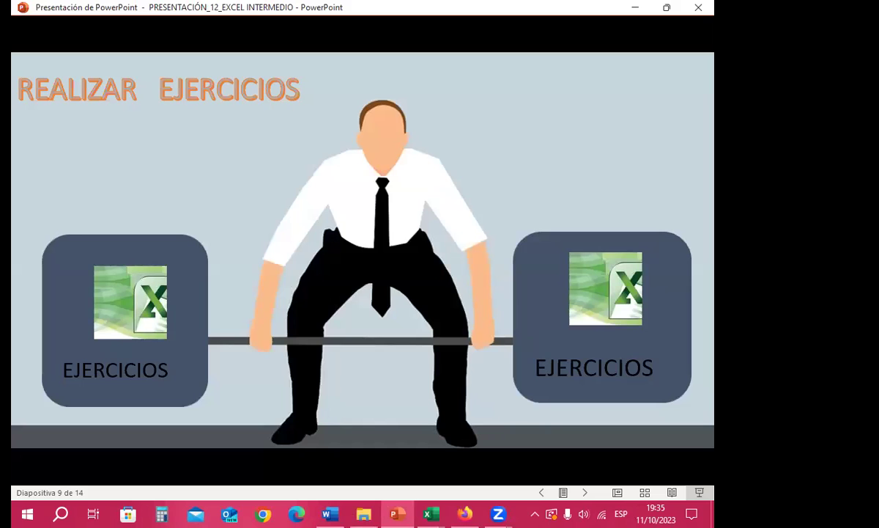
left_click(635, 7)
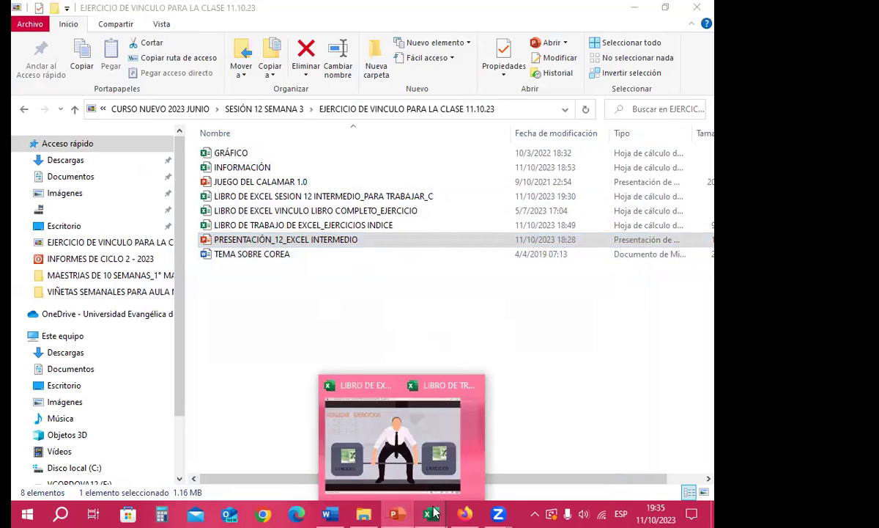
left_click(397, 513)
mouse_move(430, 513)
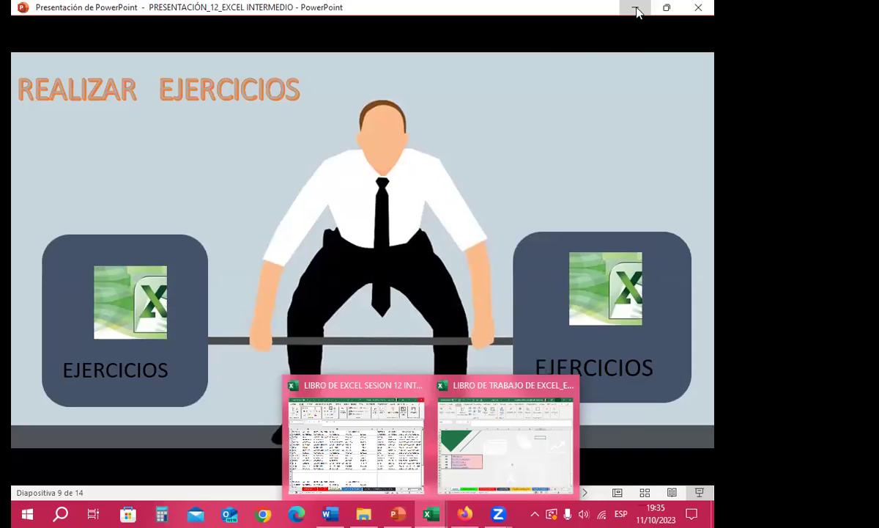
Minimize PowerPoint and open the LIBRO DE TRABAJO DE EXCEL_EJERCICIOS INDICE workbook from File Explorer.
left_click(635, 7)
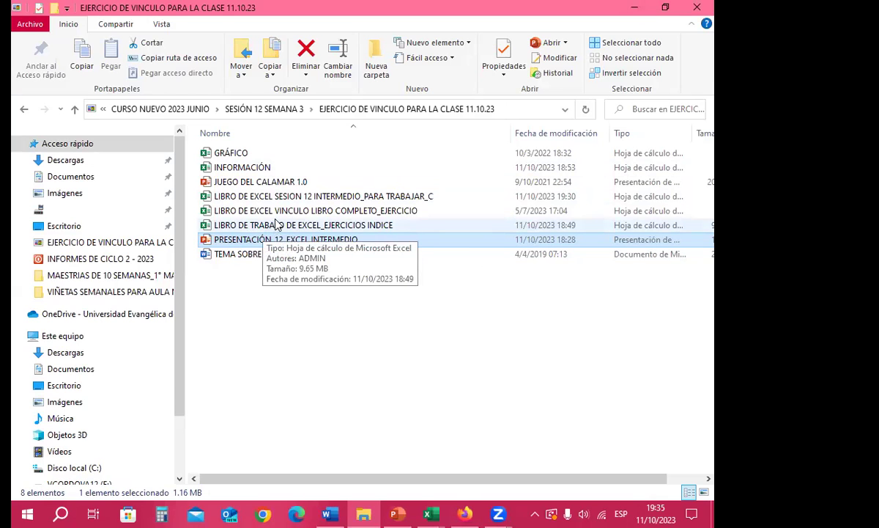
double_click(278, 212)
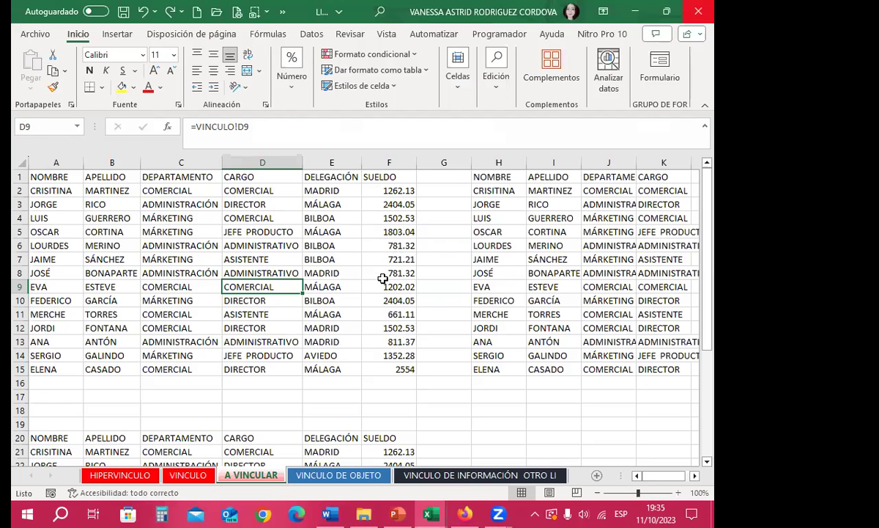
left_click(387, 272)
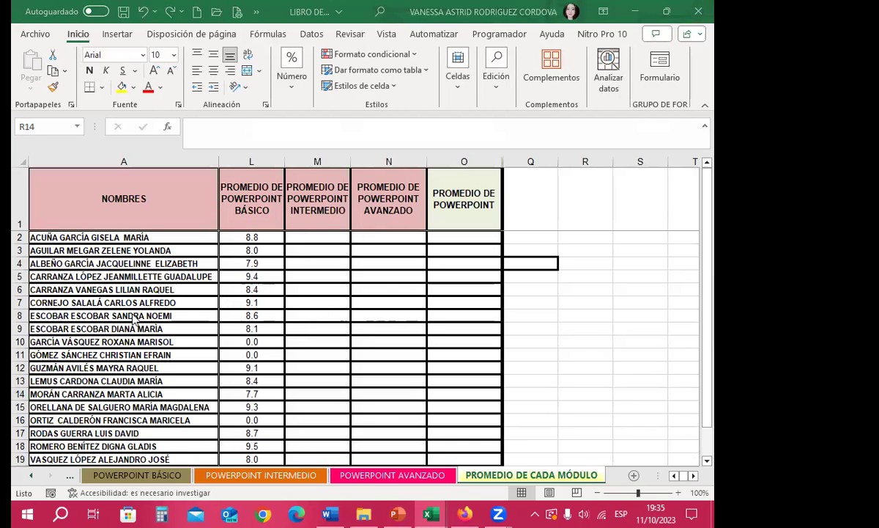
left_click(32, 476)
left_click(32, 476)
left_click(32, 476)
left_click(33, 478)
left_click(33, 477)
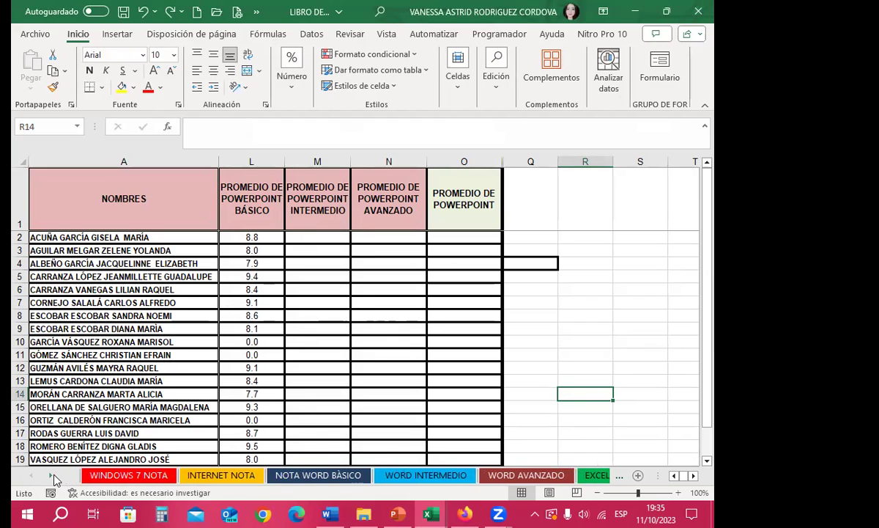
left_click(51, 475)
left_click(51, 476)
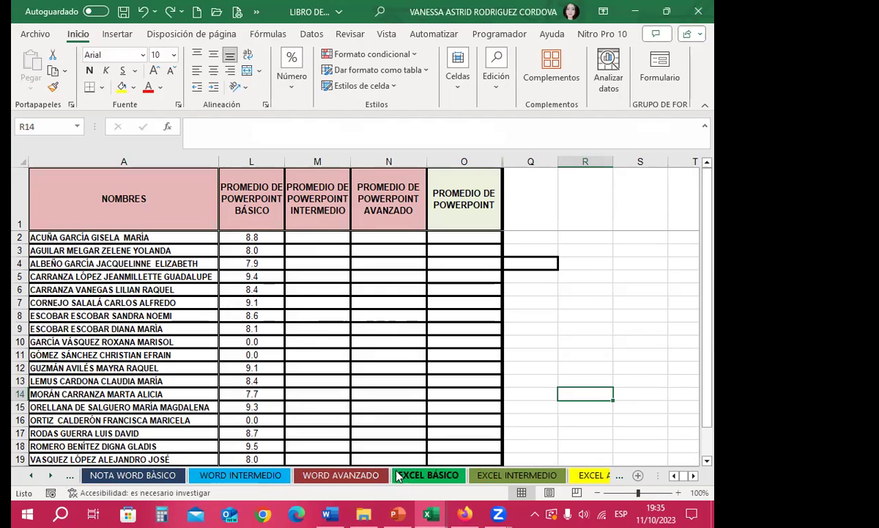
left_click(51, 476)
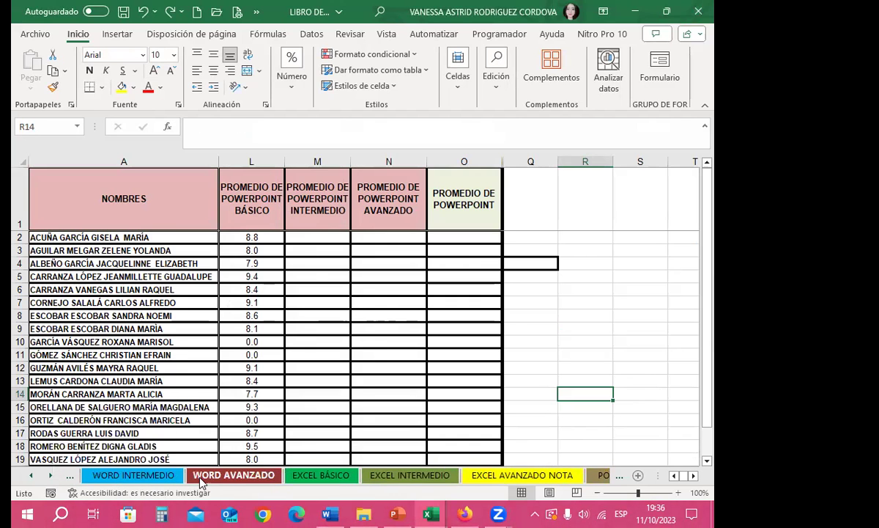
left_click(205, 476)
scroll(319, 323, "down", 2)
scroll(323, 330, "down", 1)
scroll(326, 352, "down", 2)
scroll(352, 366, "up", 3)
scroll(399, 308, "up", 1)
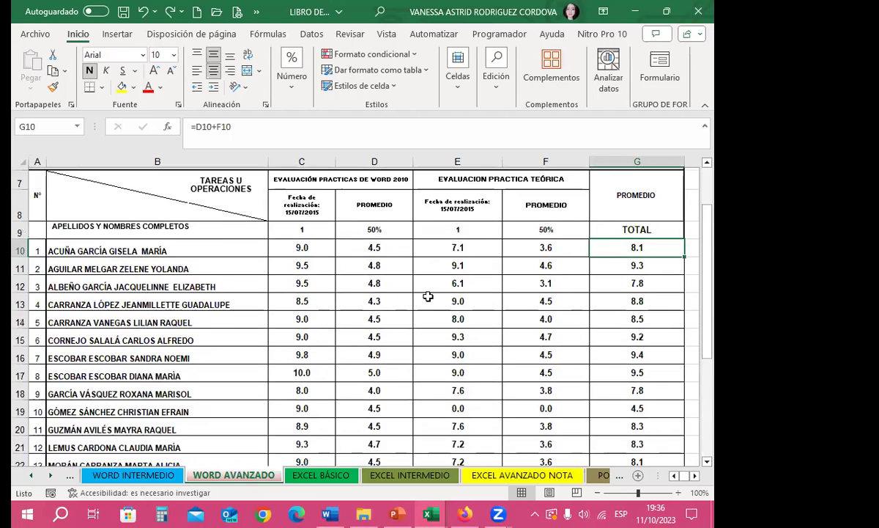
scroll(406, 241, "up", 1)
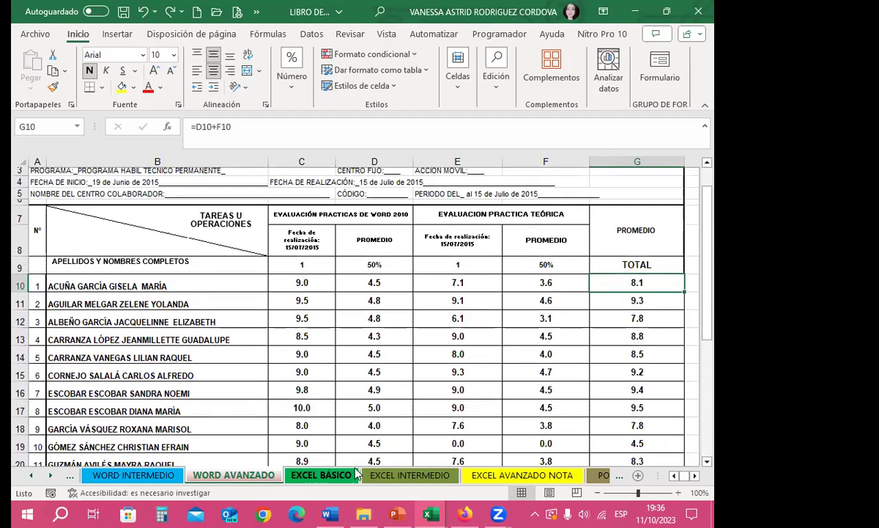
key("ctrl+Page_Down")
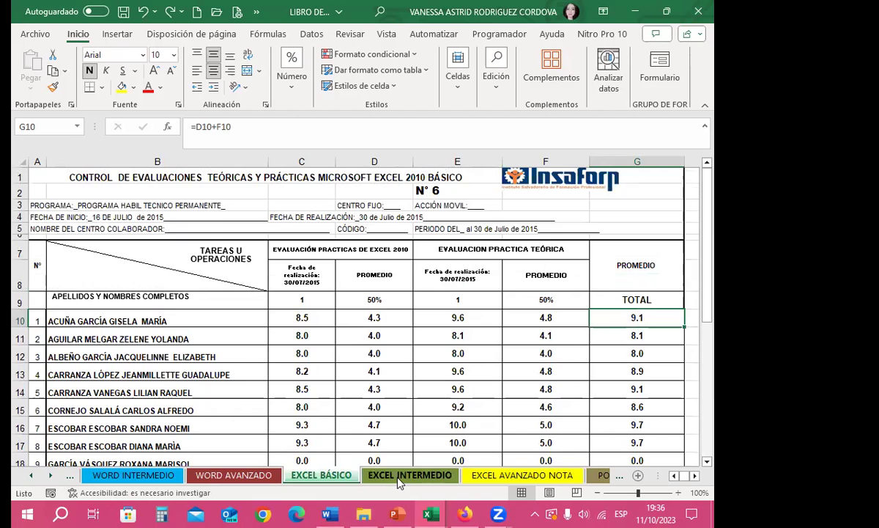
key("ctrl+Page_Down")
left_click(515, 476)
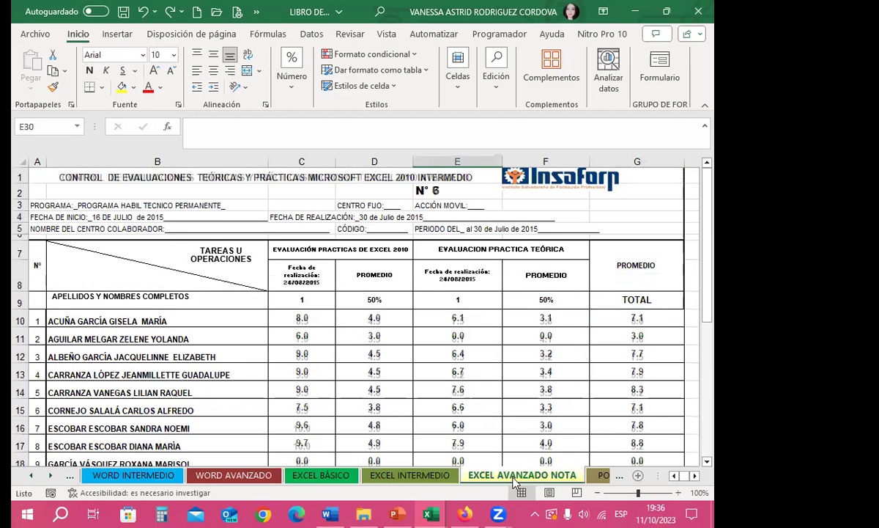
left_click(606, 476)
left_click(606, 476)
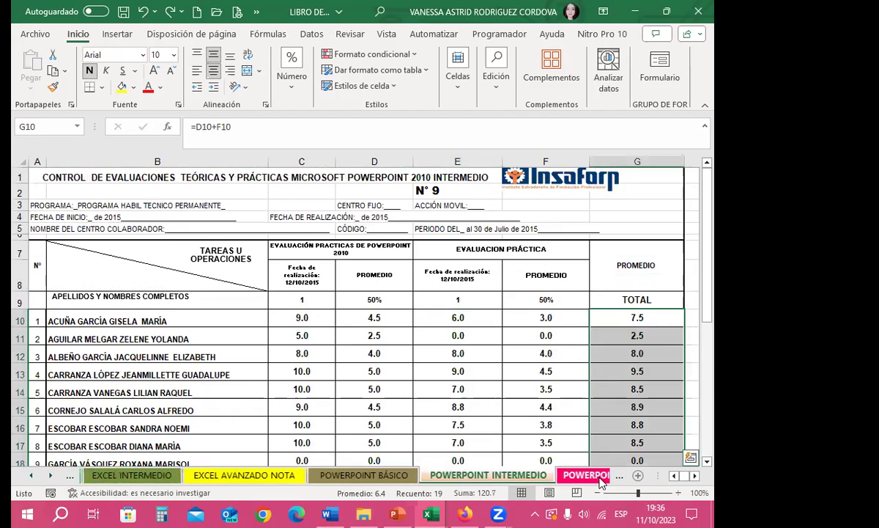
left_click(636, 477)
left_click(601, 477)
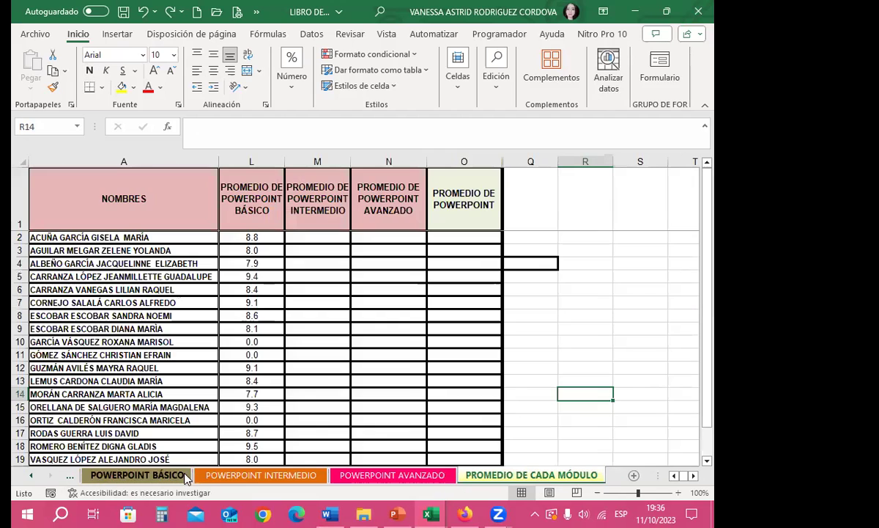
right_click(33, 475)
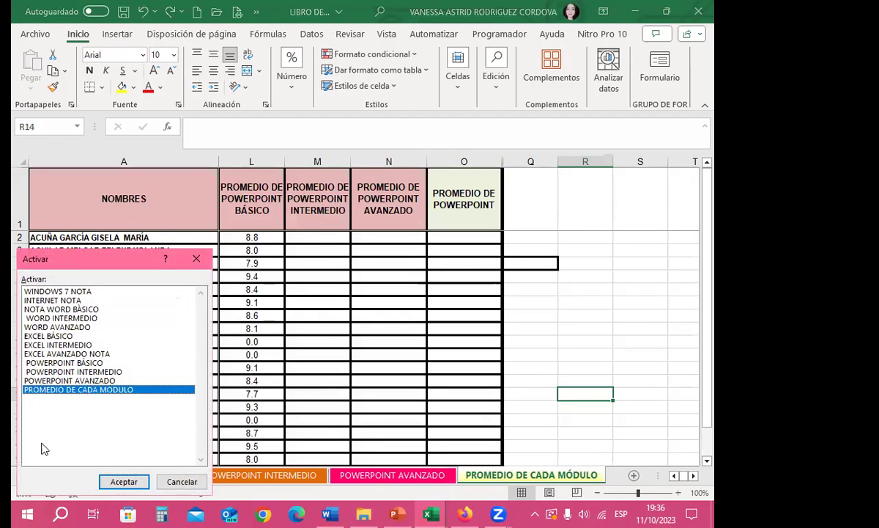
left_click(123, 482)
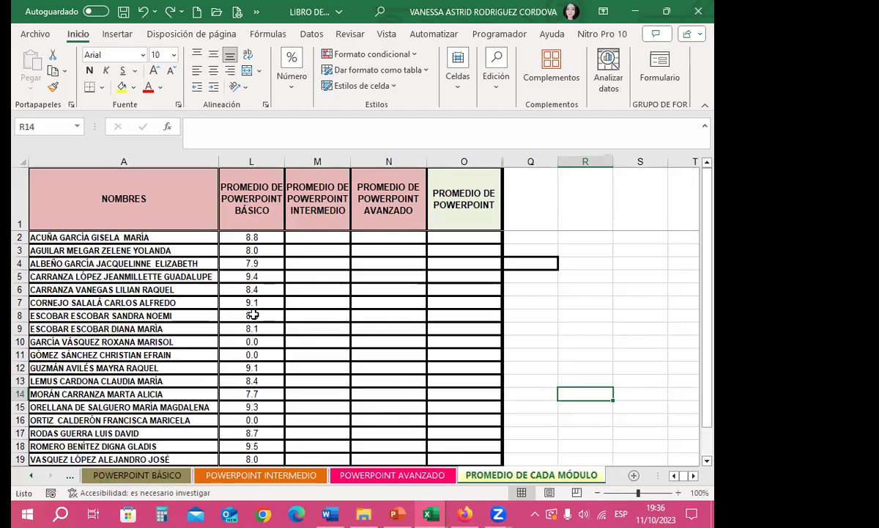
left_click(307, 234)
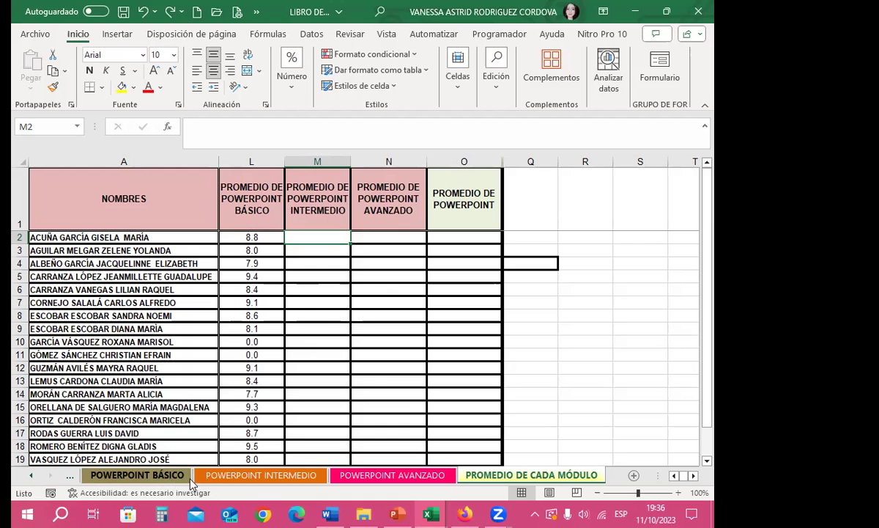
Copy the TOTAL column G10:G28 on the POWERPOINT INTERMEDIO sheet.
left_click(258, 475)
left_click_drag(628, 317, 639, 423)
scroll(639, 423, "down", 2)
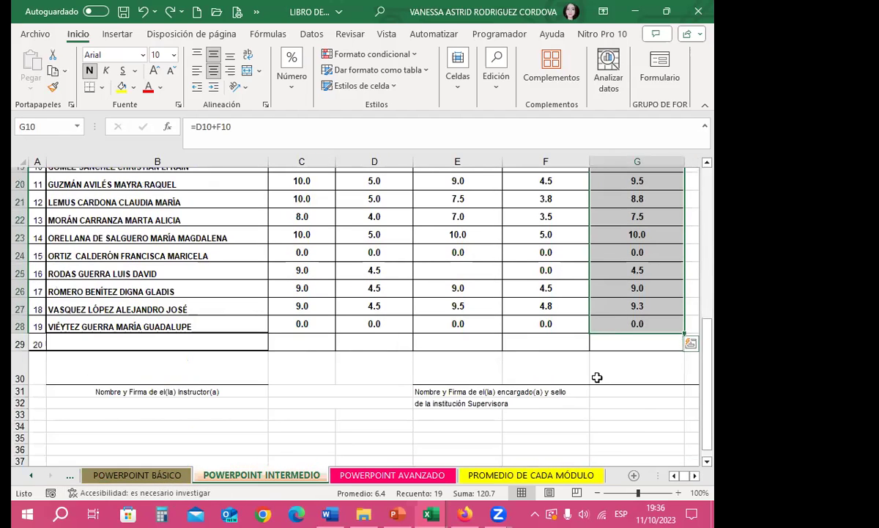
scroll(642, 382, "up", 4)
key("ctrl+c")
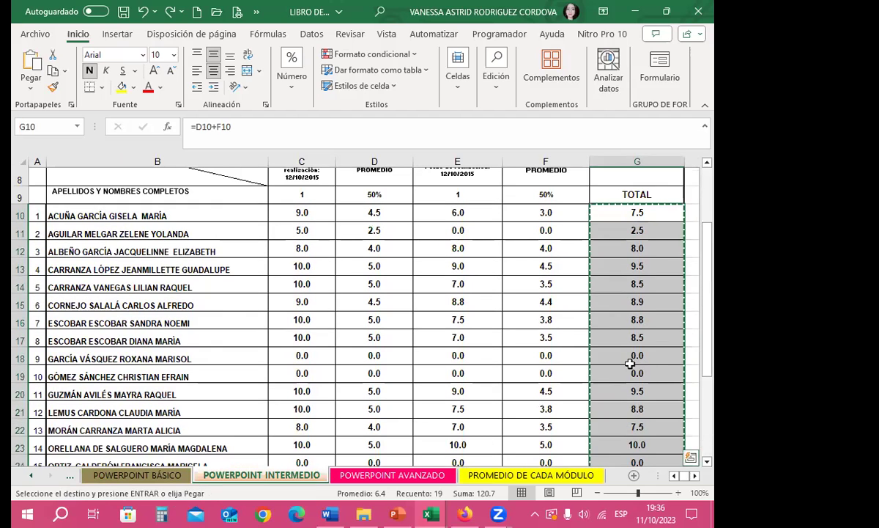
Paste the totals as links at M2 on PROMEDIO DE CADA MÓDULO and check M5.
left_click(529, 478)
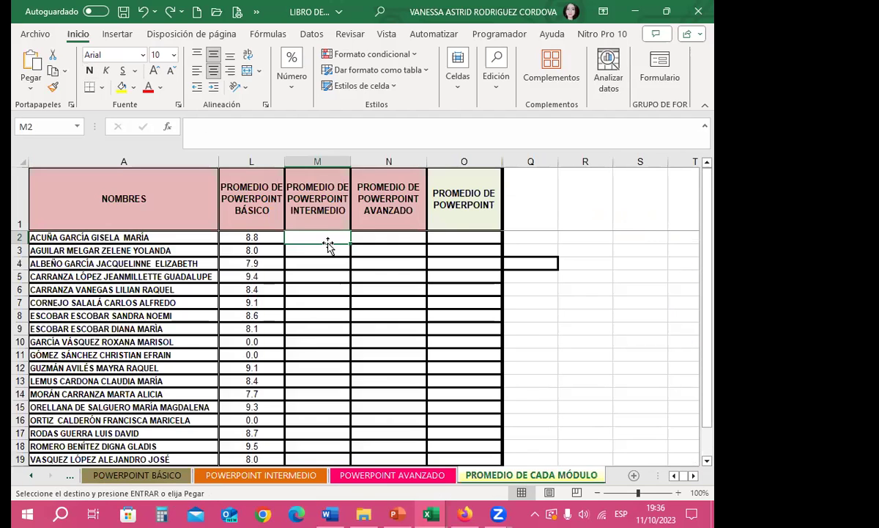
right_click(320, 237)
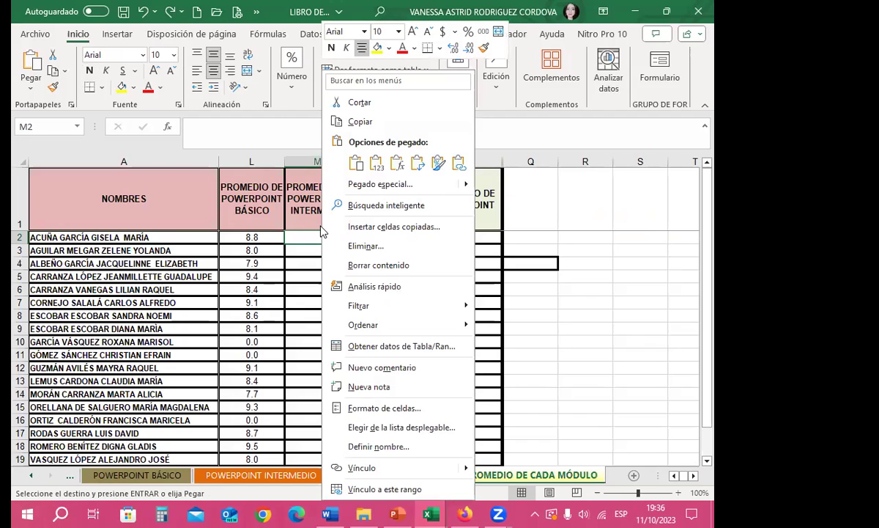
left_click(458, 163)
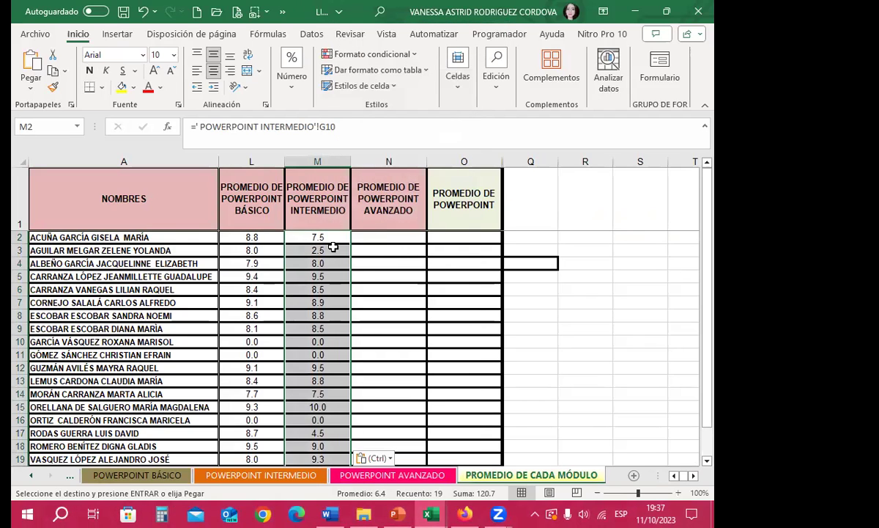
left_click(334, 279)
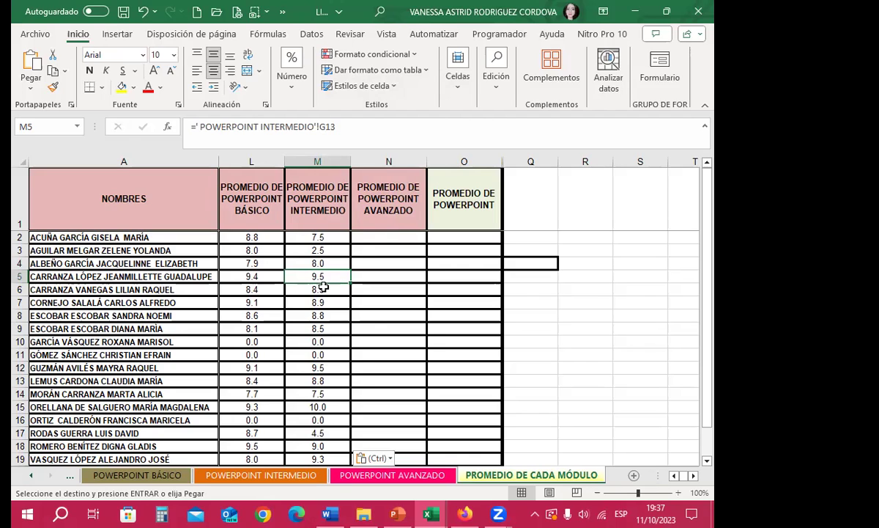
Copy the POWERPOINT AVANZADO column G totals and paste them as links at N2, comparing with M2.
left_click(395, 474)
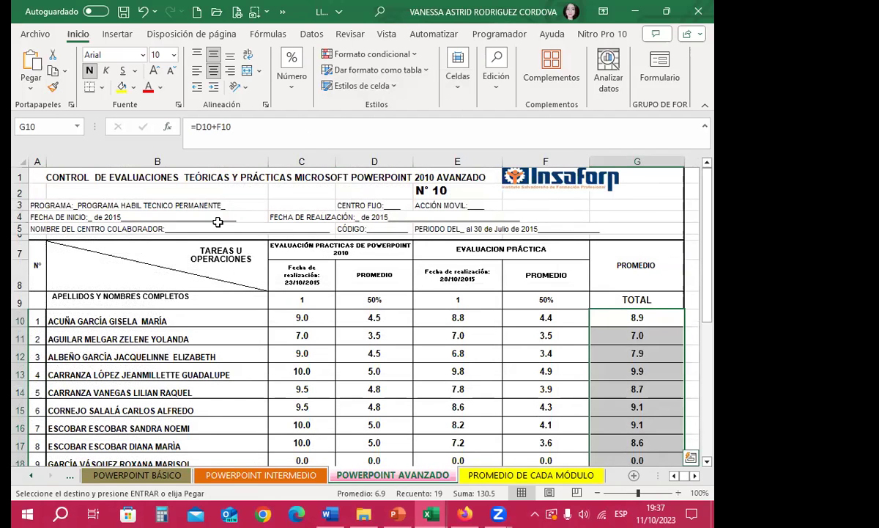
key("ctrl+c")
left_click(480, 476)
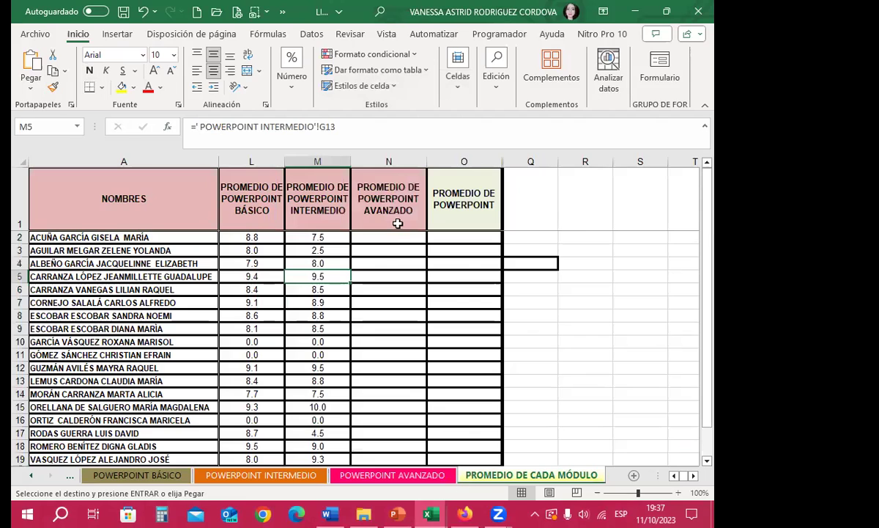
left_click(387, 234)
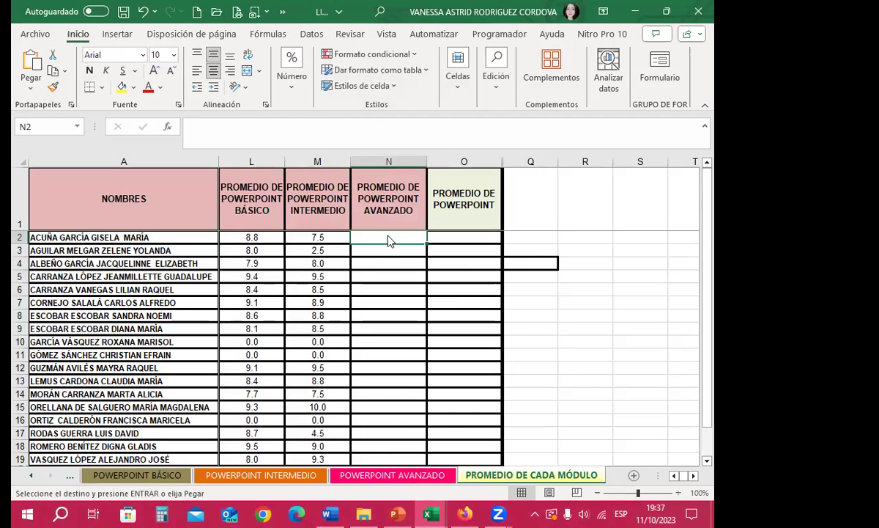
right_click(389, 240)
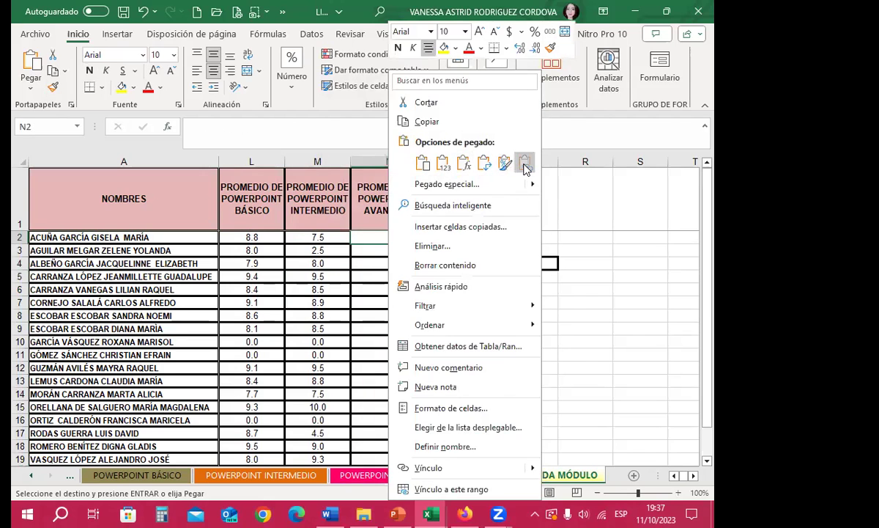
left_click(526, 165)
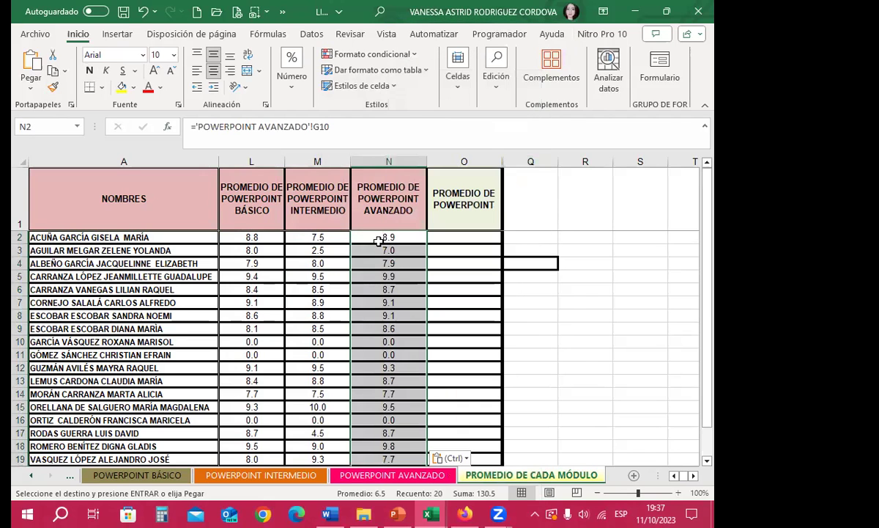
left_click(378, 241)
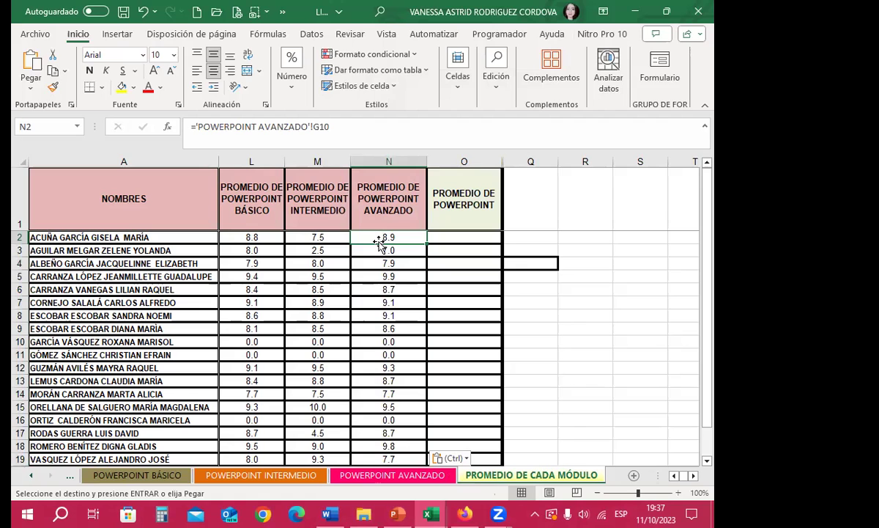
left_click(326, 237)
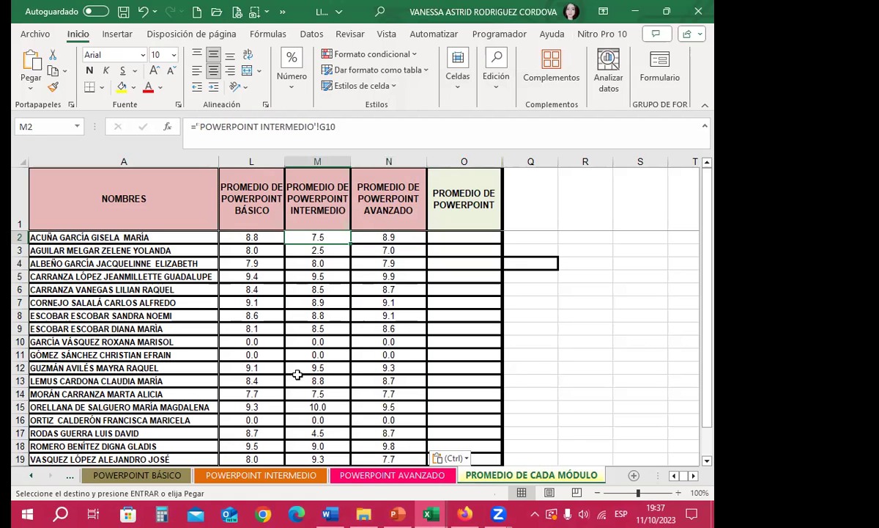
left_click(392, 475)
Review the POWERPOINT AVANZADO student list and the G25 total formula, then view PROMEDIO DE CADA MÓDULO.
left_click(170, 391)
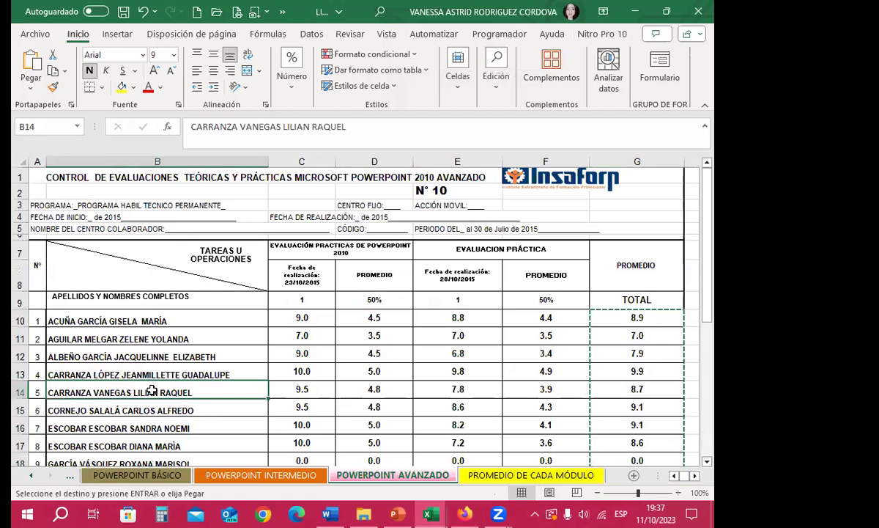
scroll(170, 396, "down", 3)
scroll(166, 296, "down", 2)
scroll(167, 296, "down", 2)
left_click(165, 290)
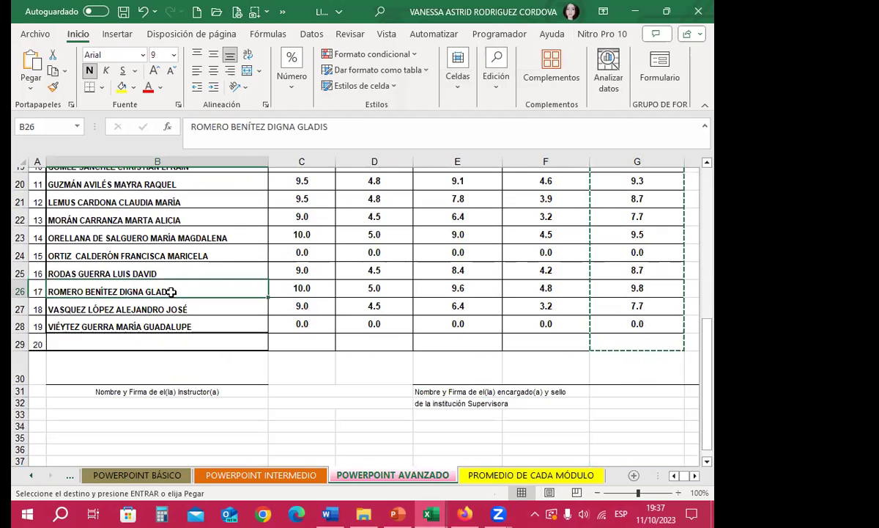
key("Up")
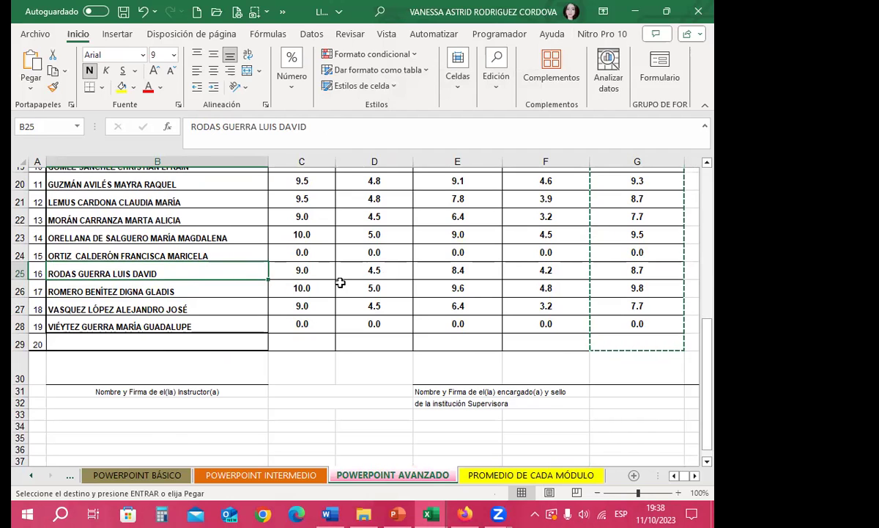
left_click(611, 271)
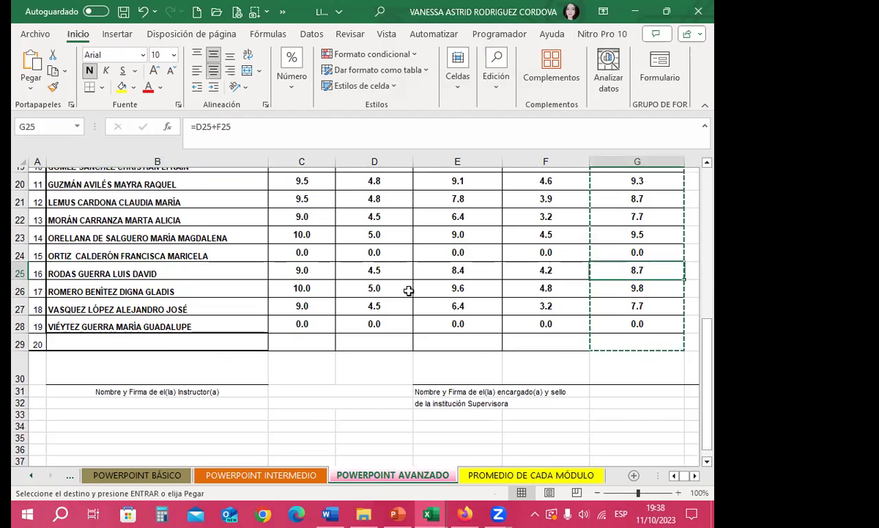
left_click(492, 475)
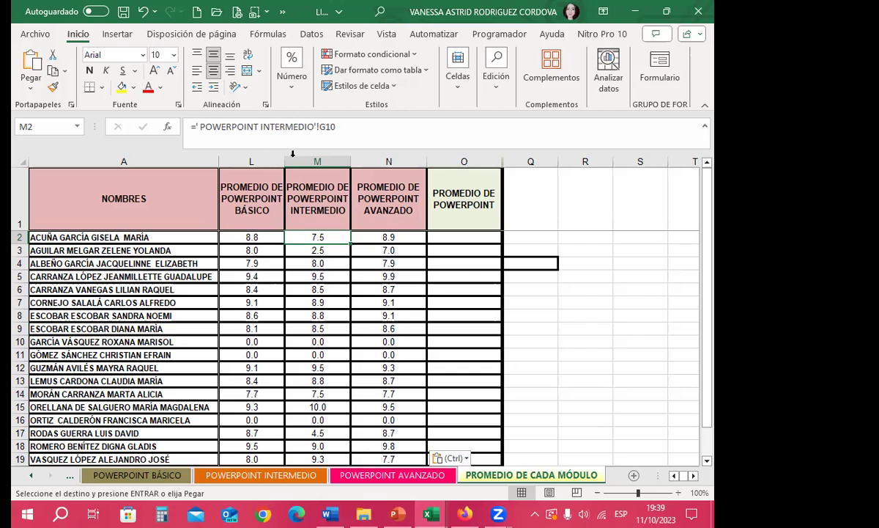
left_click(388, 236)
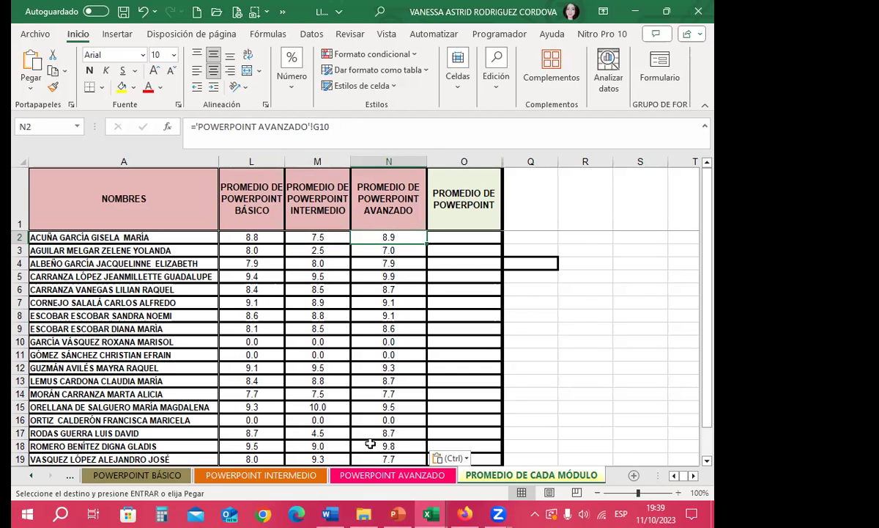
left_click(352, 475)
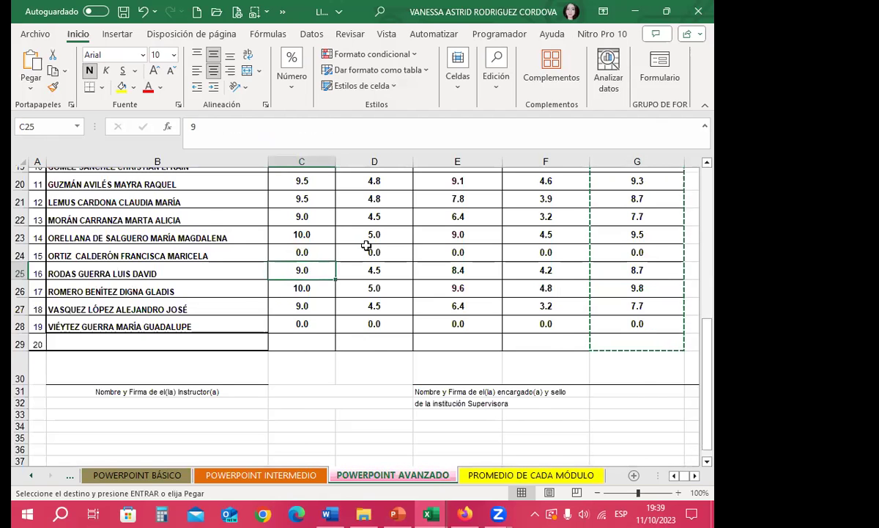
scroll(324, 253, "up", 4)
scroll(322, 282, "down", 1)
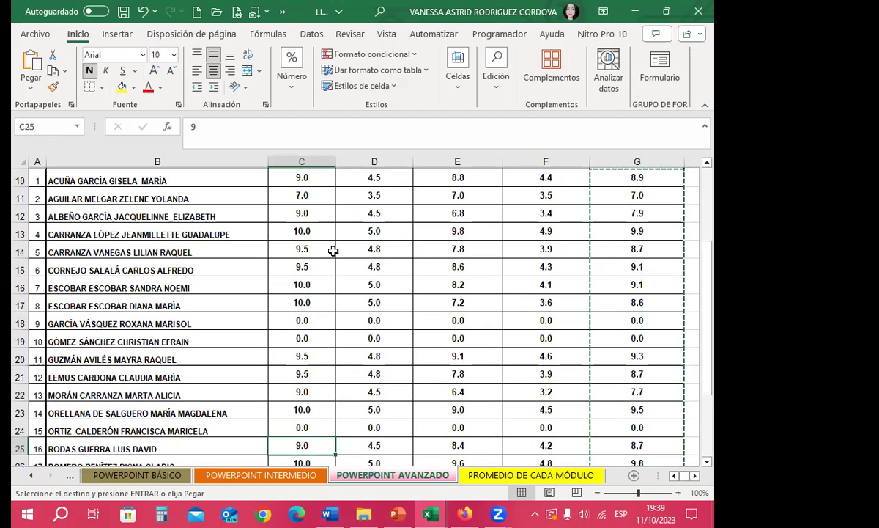
left_click(370, 262)
left_click(323, 257)
left_click(357, 253)
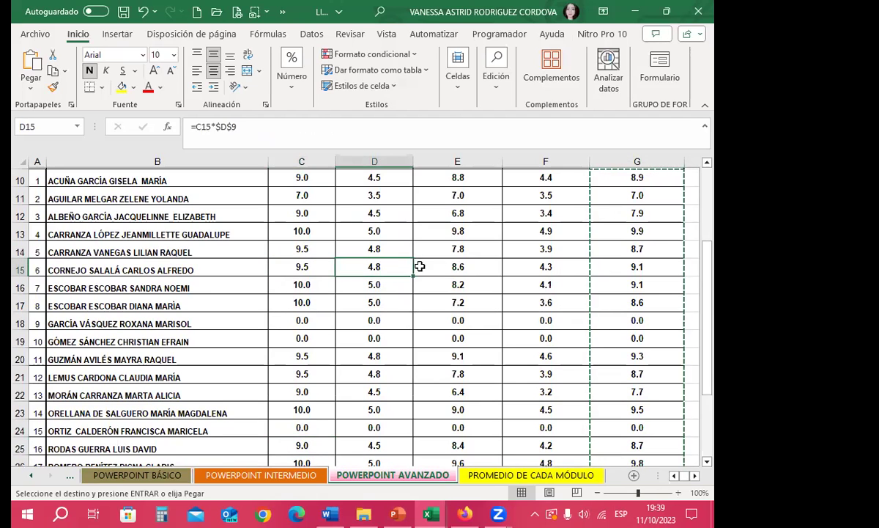
left_click(455, 261)
left_click(620, 268)
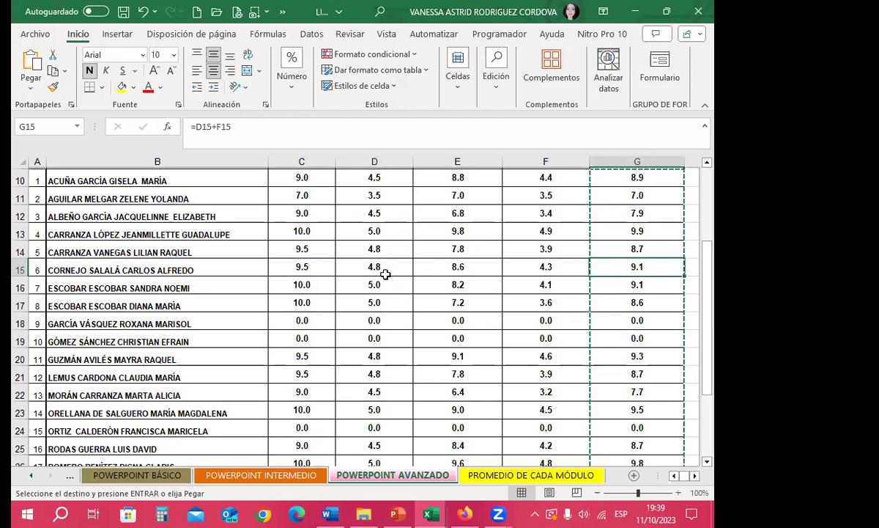
left_click(526, 267)
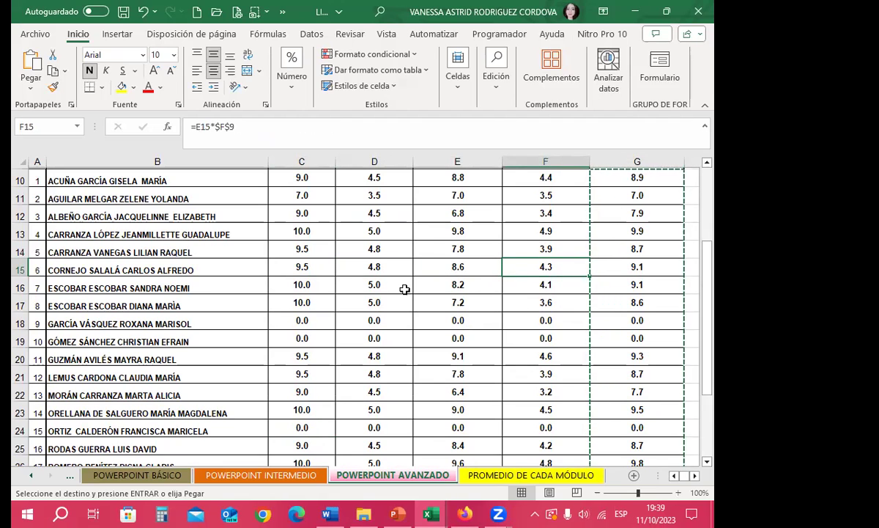
left_click(597, 269)
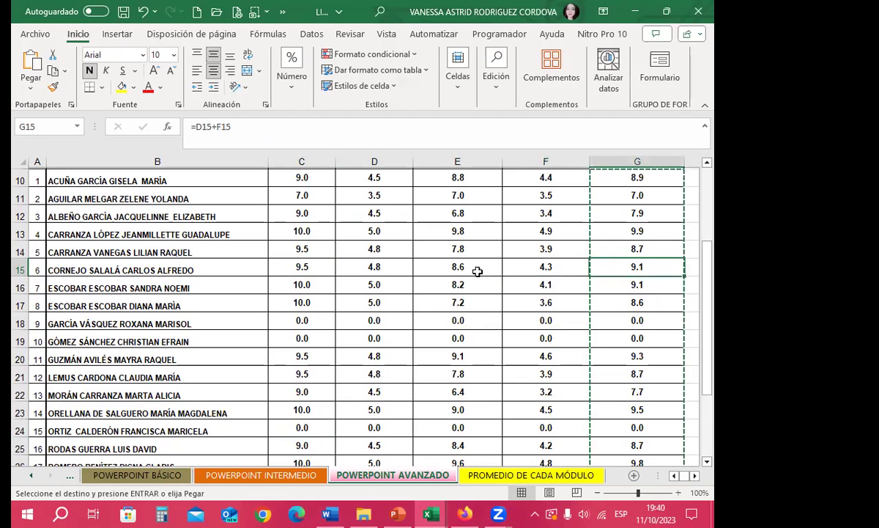
left_click(476, 475)
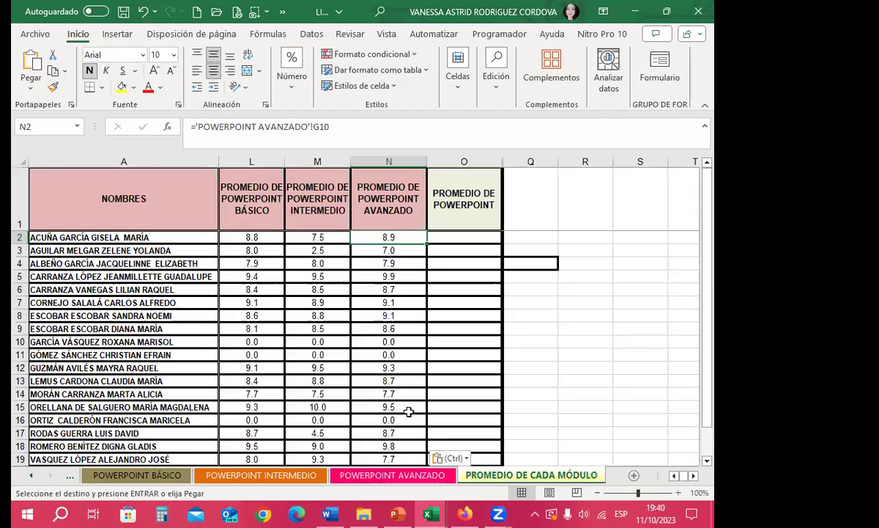
left_click(311, 251)
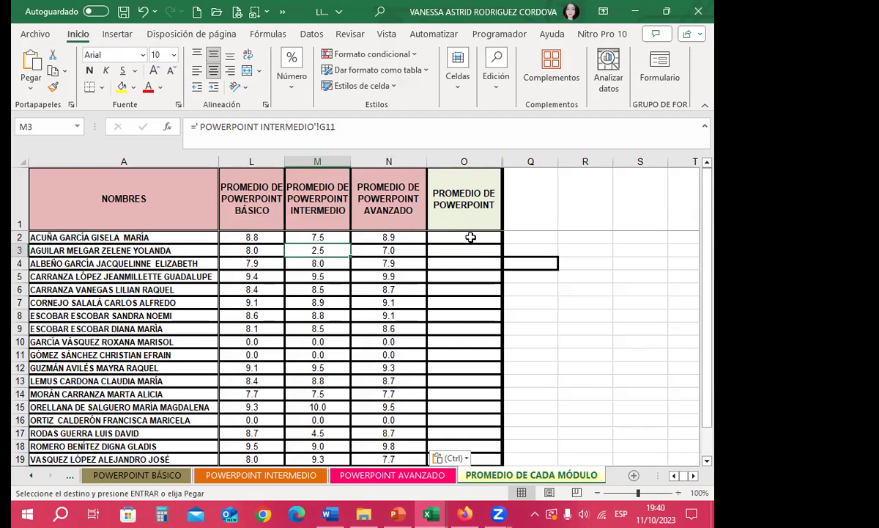
left_click(392, 475)
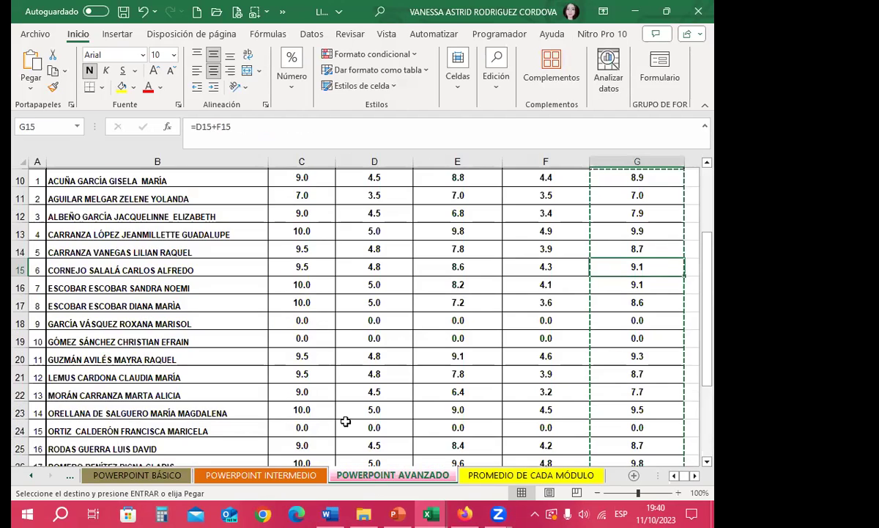
scroll(294, 366, "down", 3)
scroll(345, 300, "down", 2)
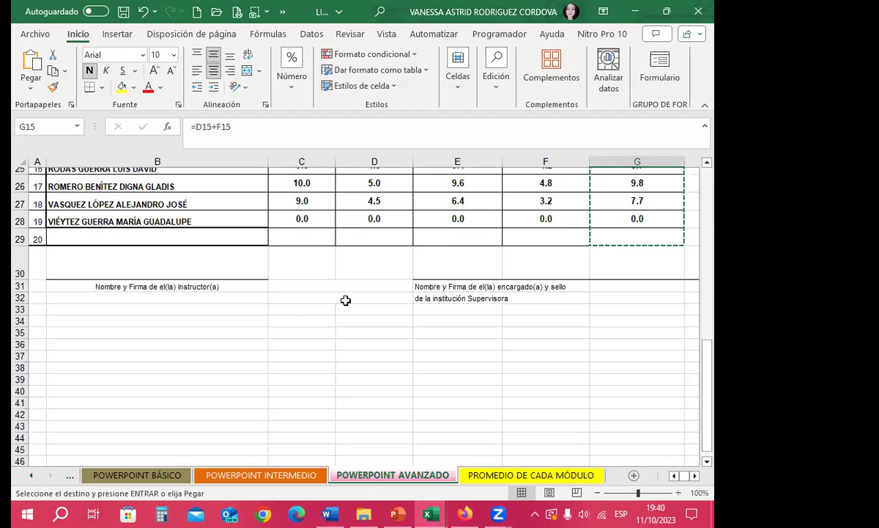
left_click_drag(310, 330, 301, 443)
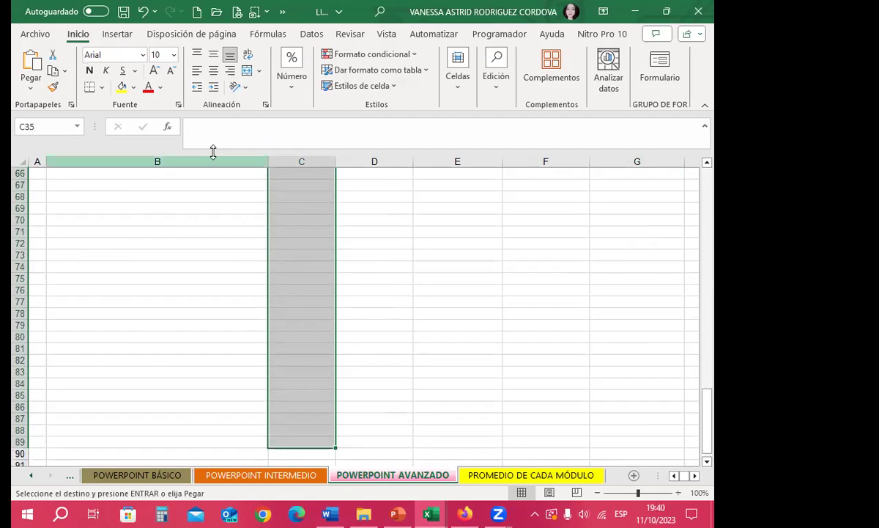
left_click(531, 475)
left_click(440, 237)
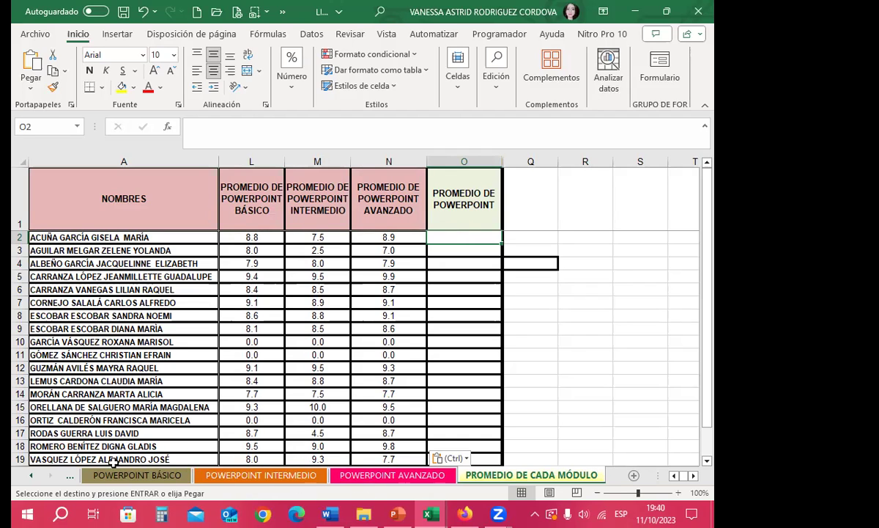
left_click(31, 475)
left_click(31, 475)
left_click(46, 475)
left_click(46, 475)
left_click(46, 475)
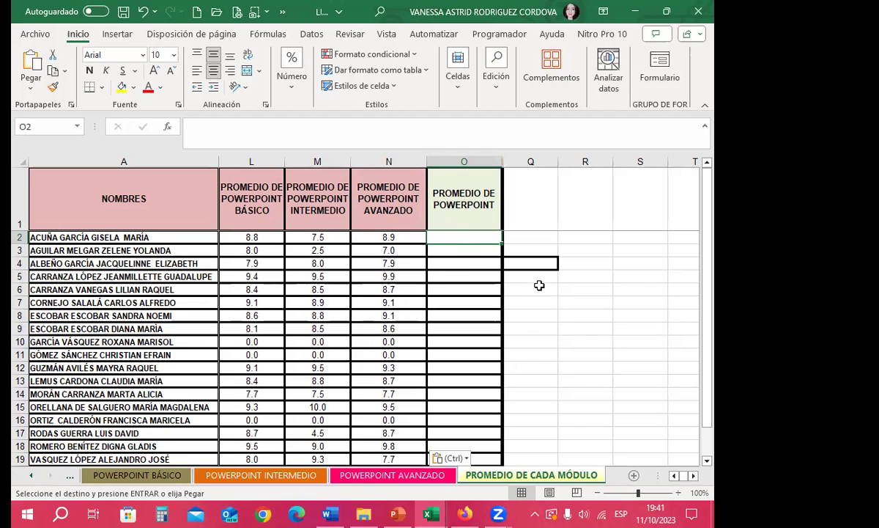
mouse_move(431, 514)
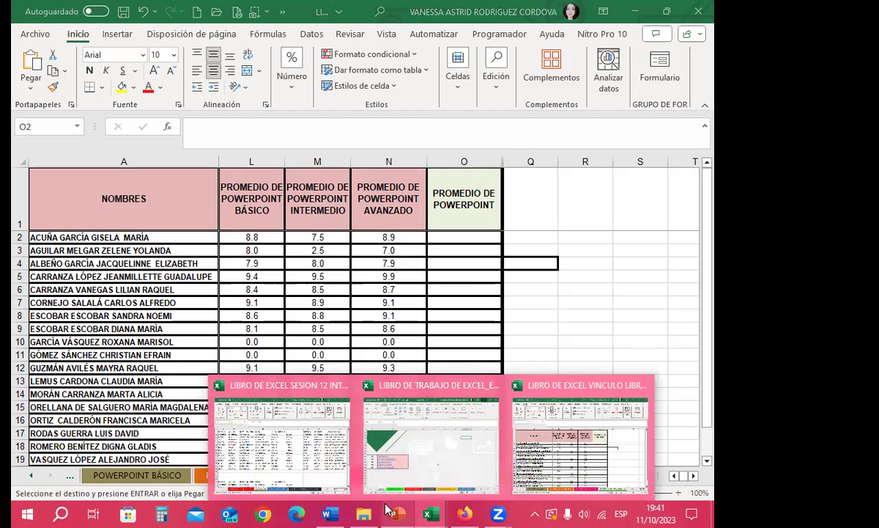
left_click(579, 439)
left_click(330, 391)
Scroll the A VINCULAR sheet and select empty cell A37 below its table.
scroll(220, 374, "down", 4)
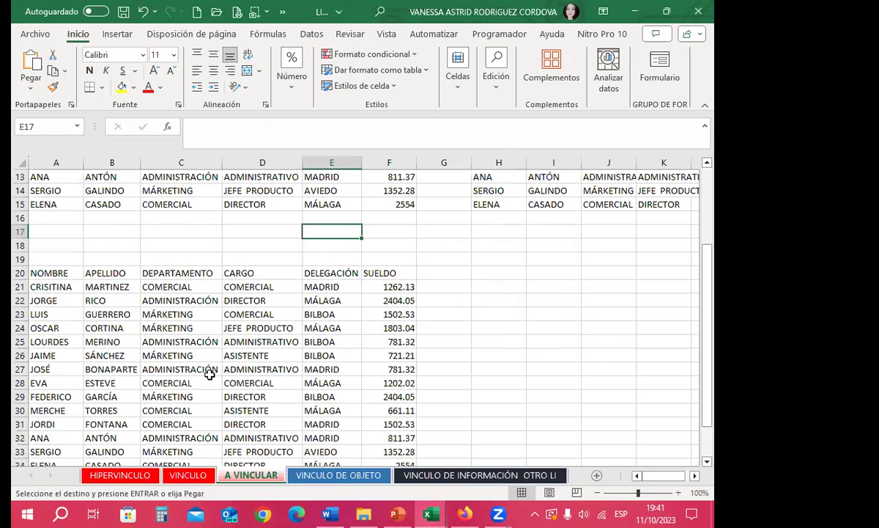
scroll(26, 363, "down", 4)
scroll(51, 263, "down", 4)
scroll(51, 263, "up", 2)
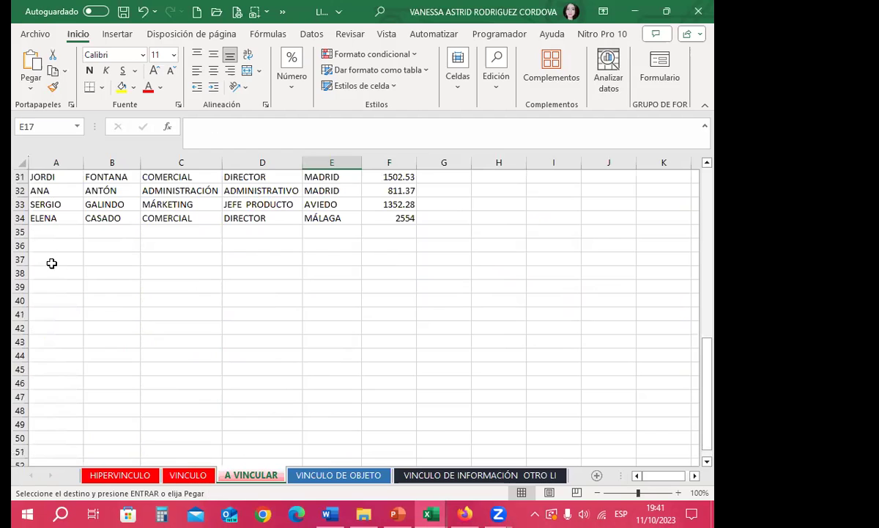
left_click(53, 260)
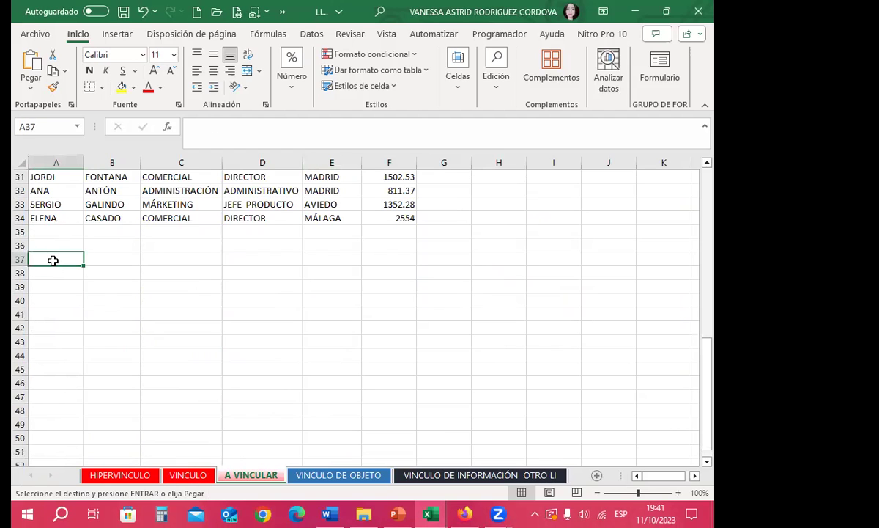
Copy the VINCULO table A1:F15 and pick an empty target cell on A VINCULAR.
left_click(183, 474)
left_click(49, 176)
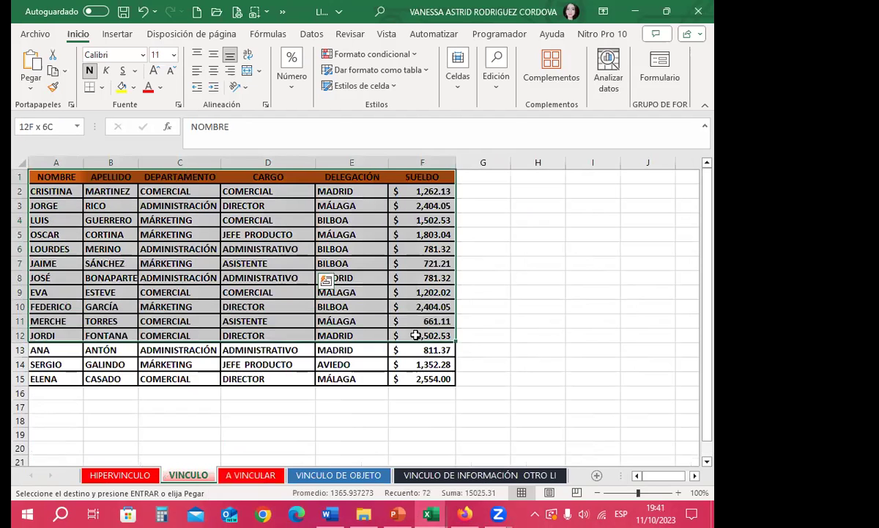
left_click_drag(180, 206, 419, 376)
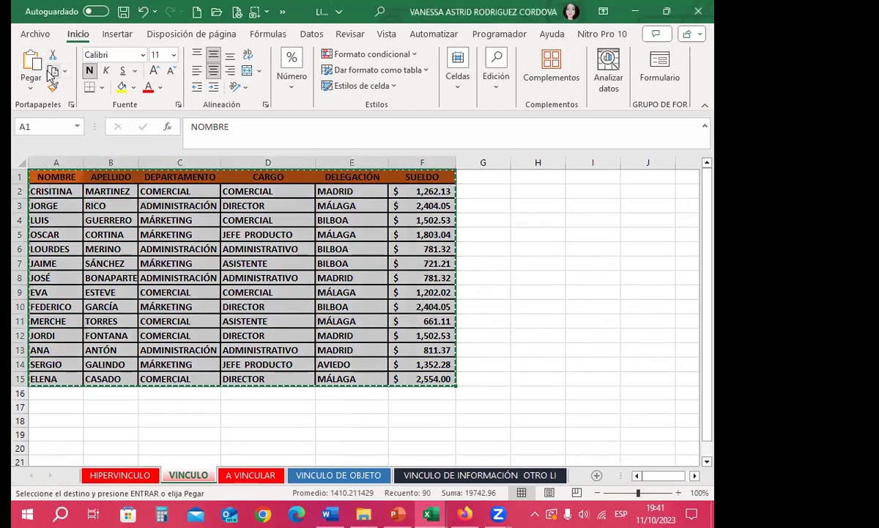
left_click(242, 482)
scroll(31, 273, "down", 7)
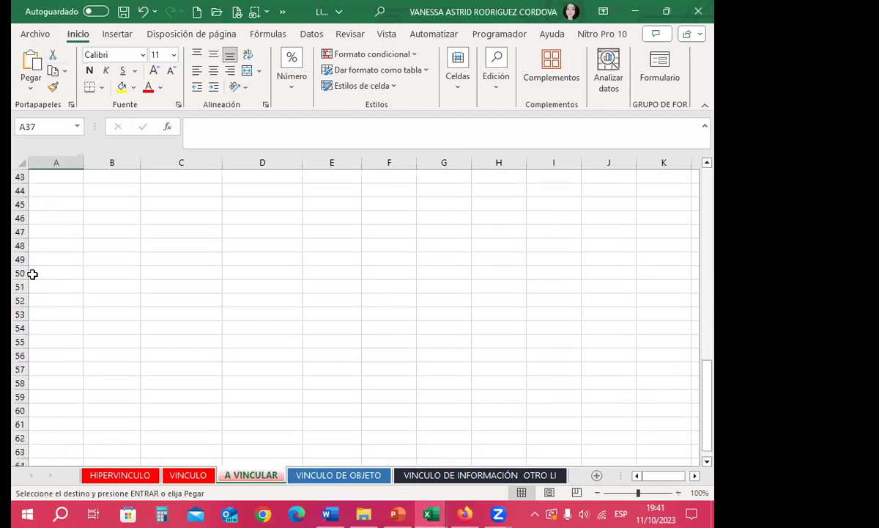
left_click(50, 224)
Paste the copied table as a linked picture (Imagen vinculada) and adjust its position.
left_click(28, 90)
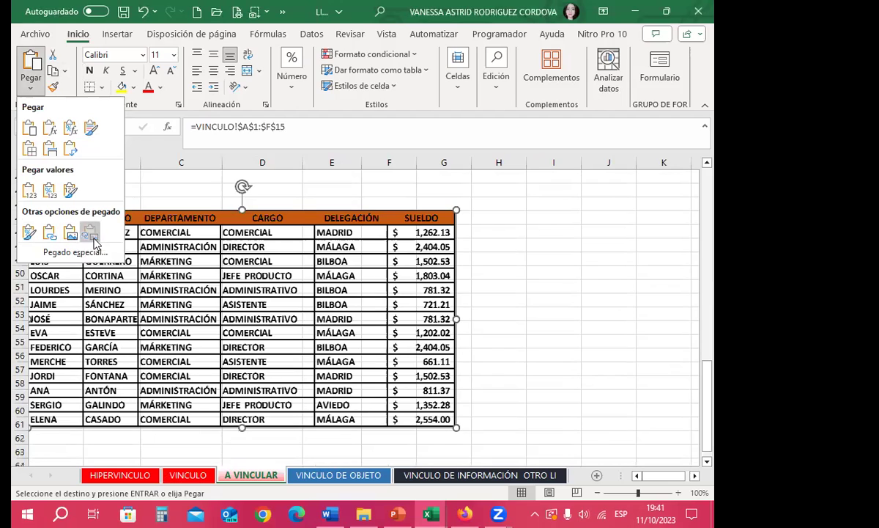
left_click(89, 233)
mouse_move(302, 220)
left_mouse_down()
mouse_move(332, 202)
mouse_move(387, 212)
mouse_move(280, 187)
left_mouse_up()
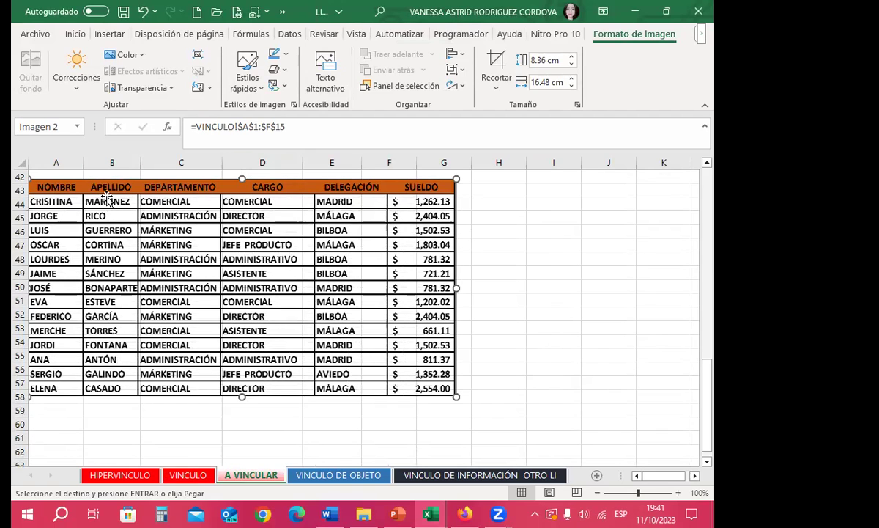
left_click_drag(229, 268, 231, 270)
mouse_move(415, 292)
left_mouse_down()
mouse_move(451, 304)
mouse_move(480, 288)
mouse_move(298, 265)
left_mouse_up()
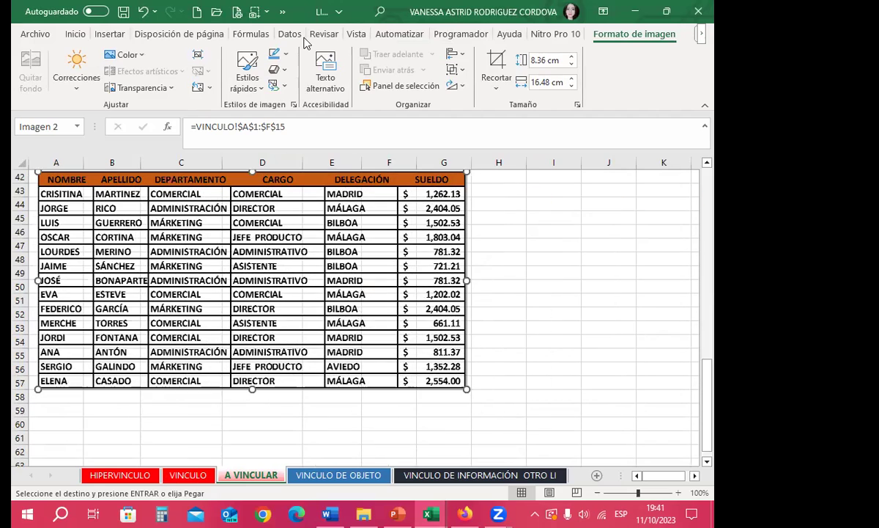
Hide the sheet's gridlines from Vista > Mostrar and move the picture down a row.
left_click(357, 33)
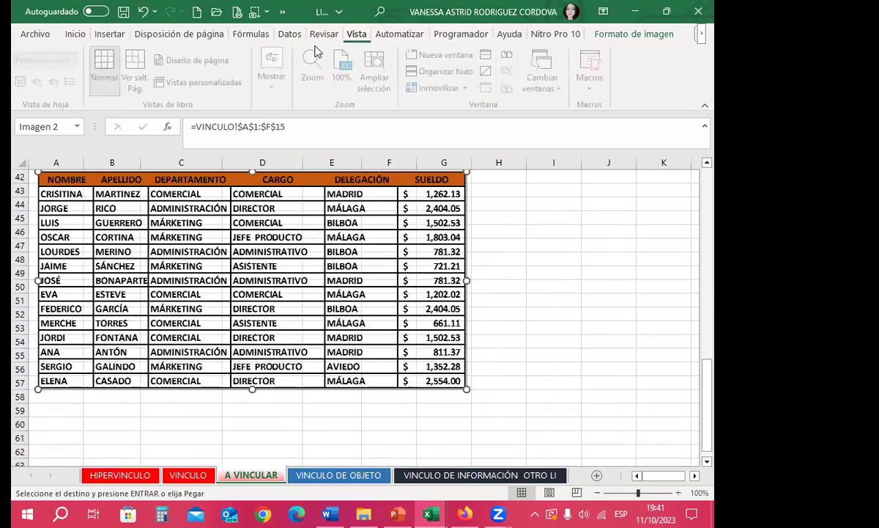
left_click(275, 74)
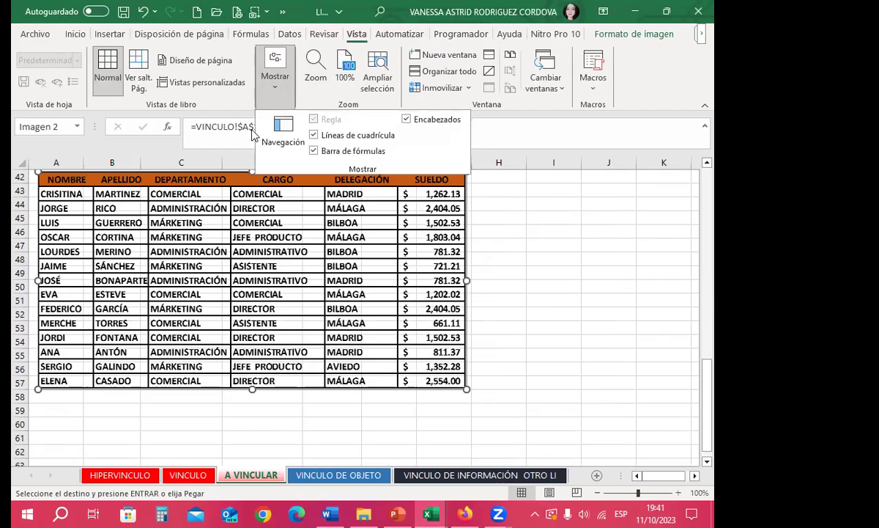
left_click(314, 137)
left_click(322, 227)
mouse_move(319, 238)
left_mouse_down()
mouse_move(352, 271)
mouse_move(313, 253)
left_mouse_up()
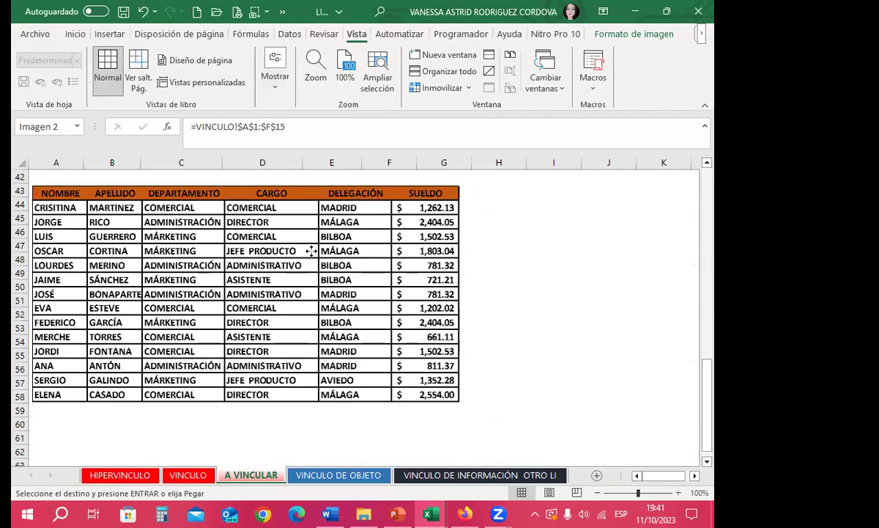
Clear the DEPARTAMENTO to SUELDO data in VINCULO cells C2:F15.
left_click(187, 475)
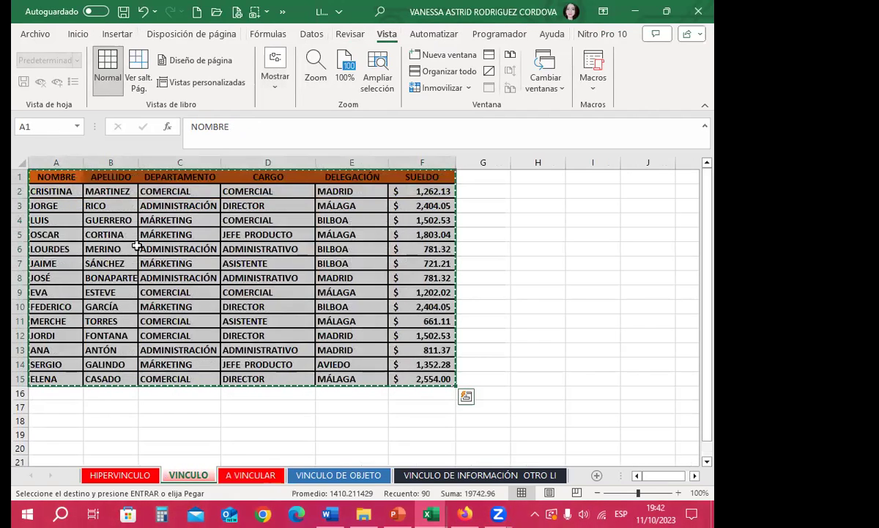
left_click(129, 236)
mouse_move(150, 189)
left_mouse_down()
mouse_move(355, 276)
mouse_move(439, 378)
left_mouse_up()
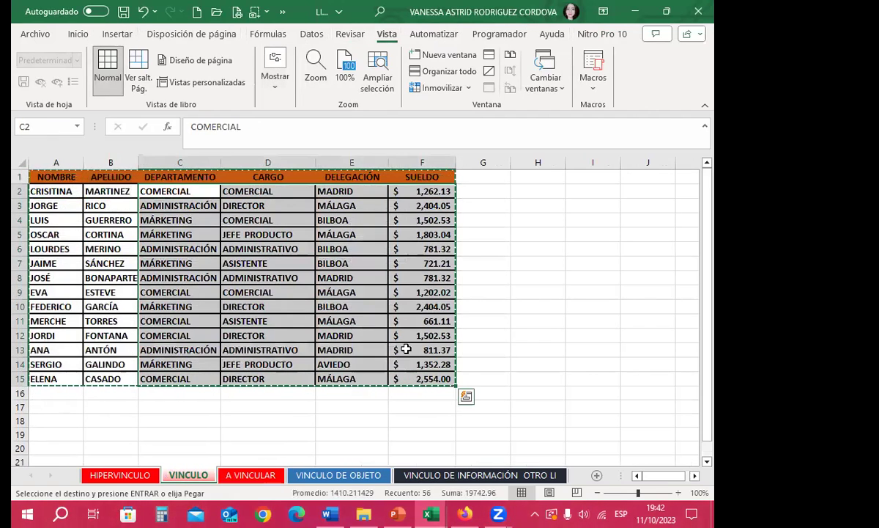
key("Delete")
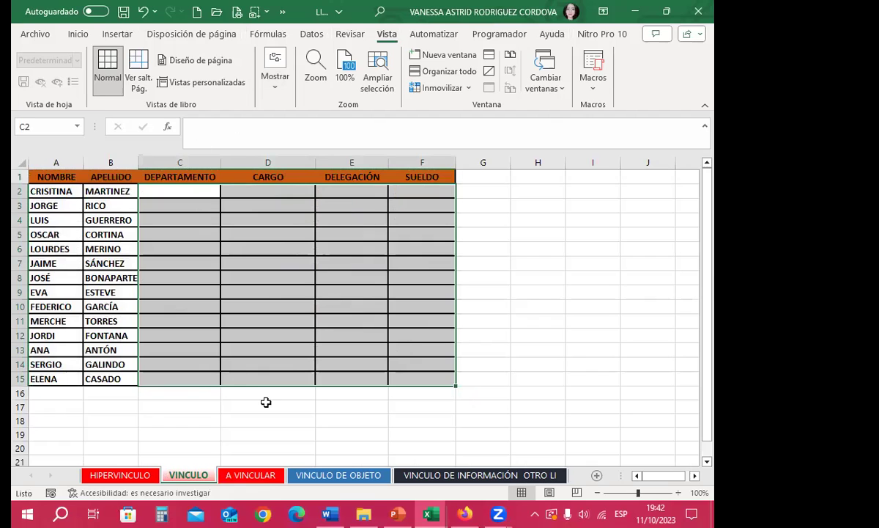
Check the emptied linked picture on A VINCULAR, then move and shrink it.
key("ctrl+Page_Down")
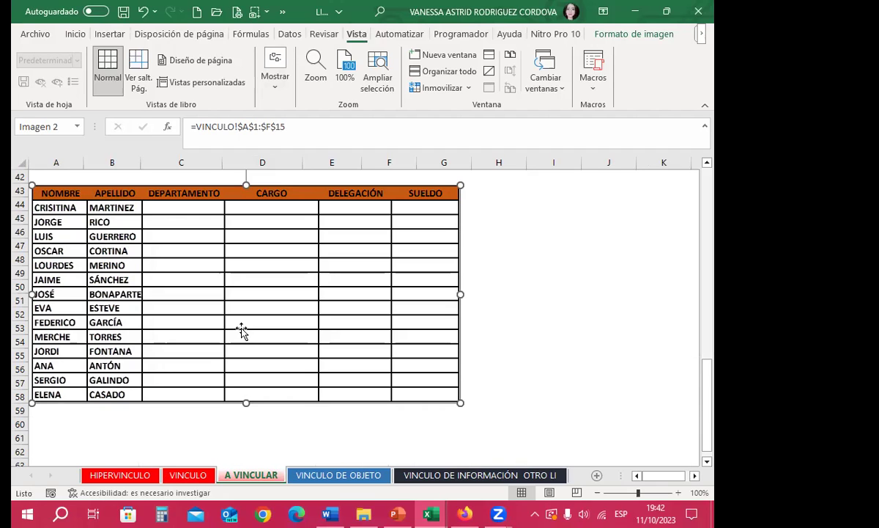
mouse_move(330, 317)
left_mouse_down()
mouse_move(373, 353)
mouse_move(331, 318)
left_mouse_up()
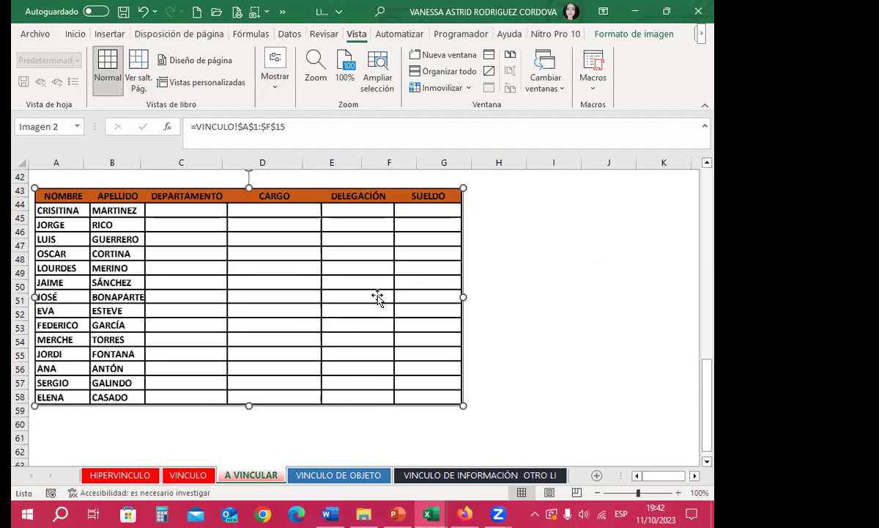
mouse_move(378, 297)
left_mouse_down()
mouse_move(362, 266)
mouse_move(386, 325)
mouse_move(373, 331)
mouse_move(303, 227)
left_mouse_up()
left_click_drag(504, 376, 372, 309)
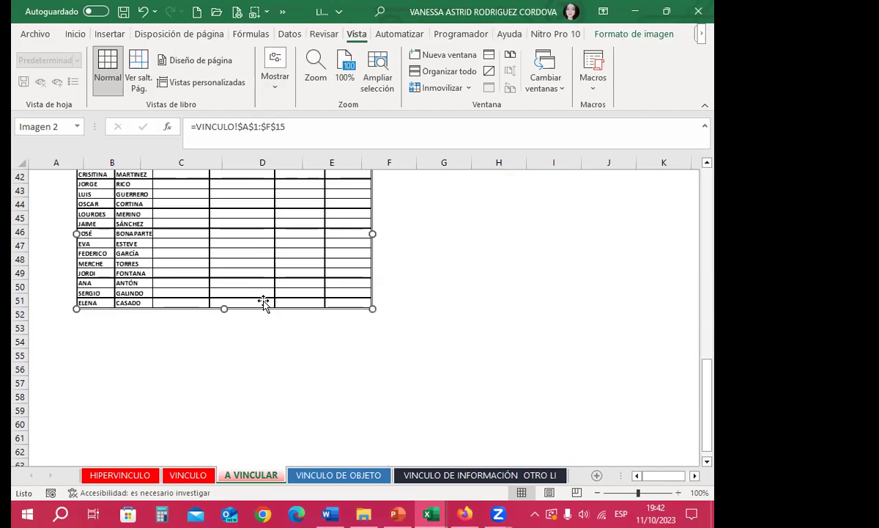
left_click_drag(185, 286, 265, 320)
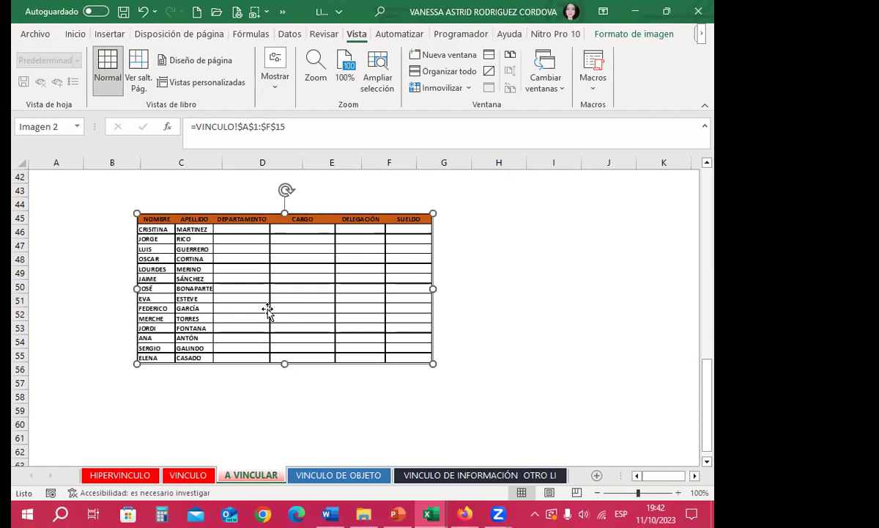
Undo repeatedly until the cleared VINCULO values return, then select C7.
left_click(188, 475)
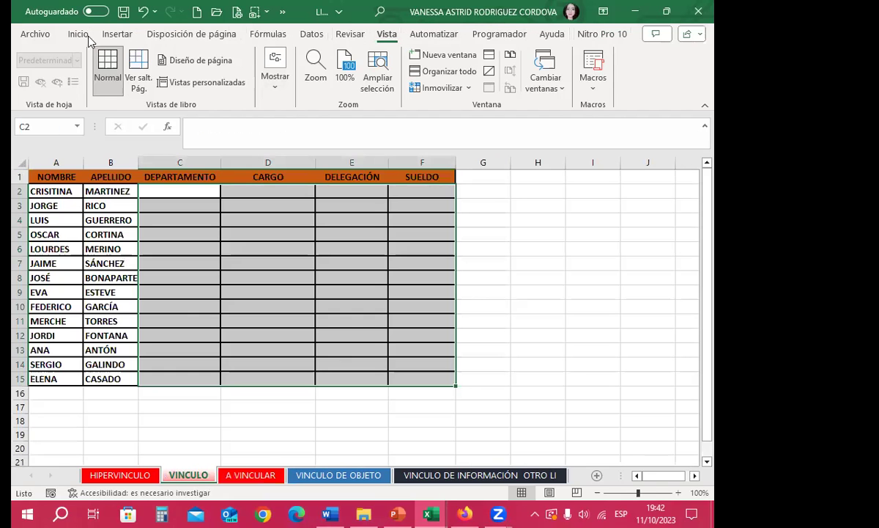
left_click(143, 11)
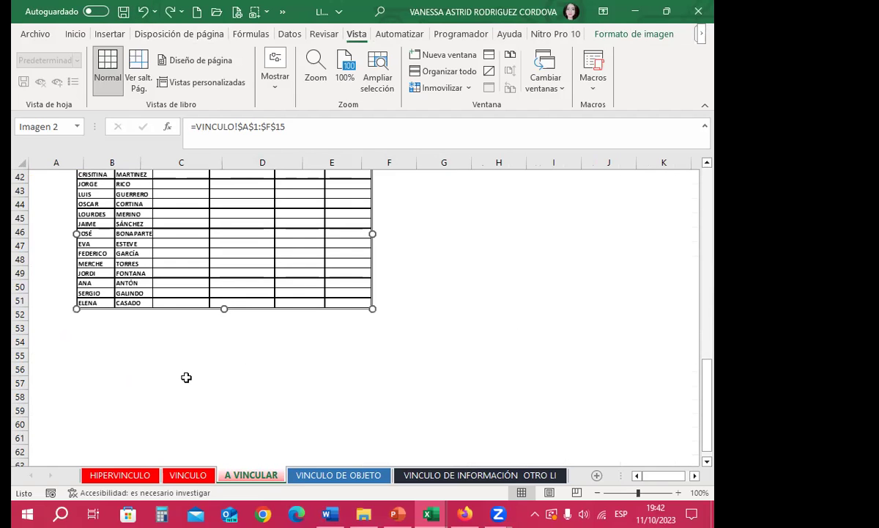
left_click(188, 474)
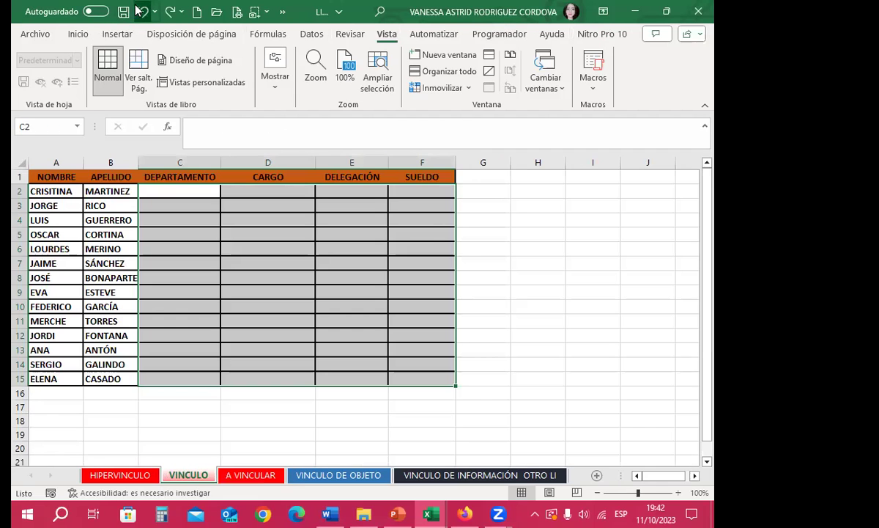
left_click(142, 10)
left_click(140, 10)
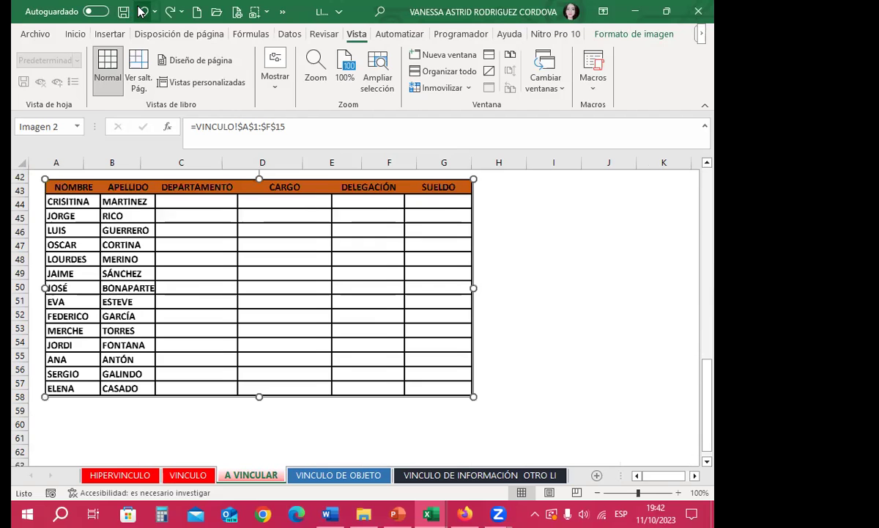
left_click(142, 10)
left_click(143, 10)
left_click(143, 11)
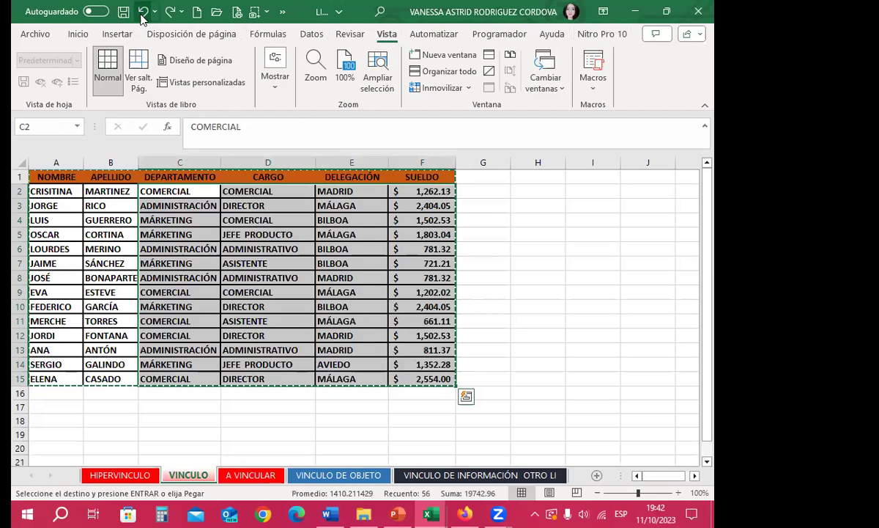
left_click(197, 263)
Move and shrink the linked picture on A VINCULAR, then deselect it at G49.
left_click(250, 474)
left_click_drag(253, 352, 315, 317)
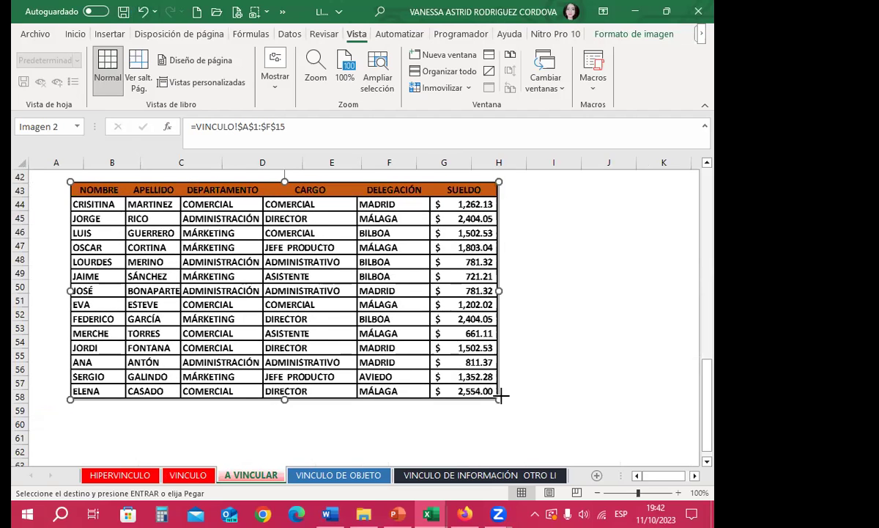
left_click_drag(499, 399, 324, 310)
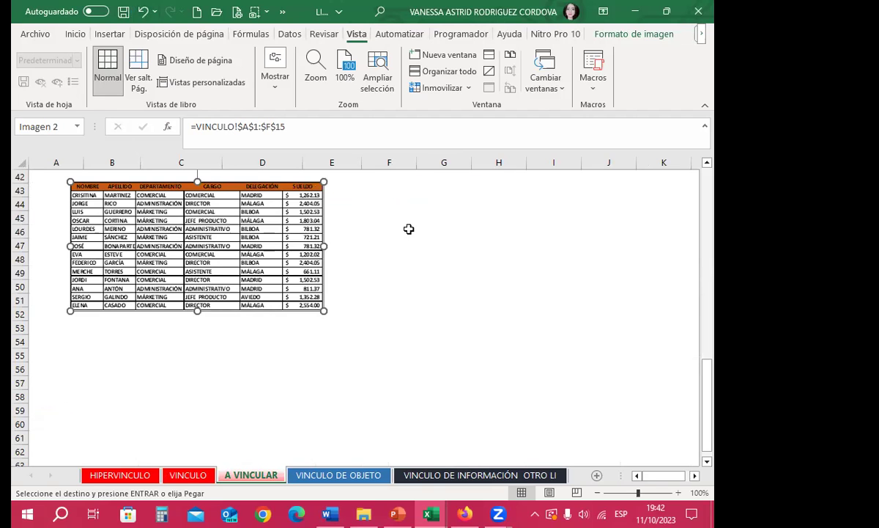
left_click_drag(224, 236, 249, 211)
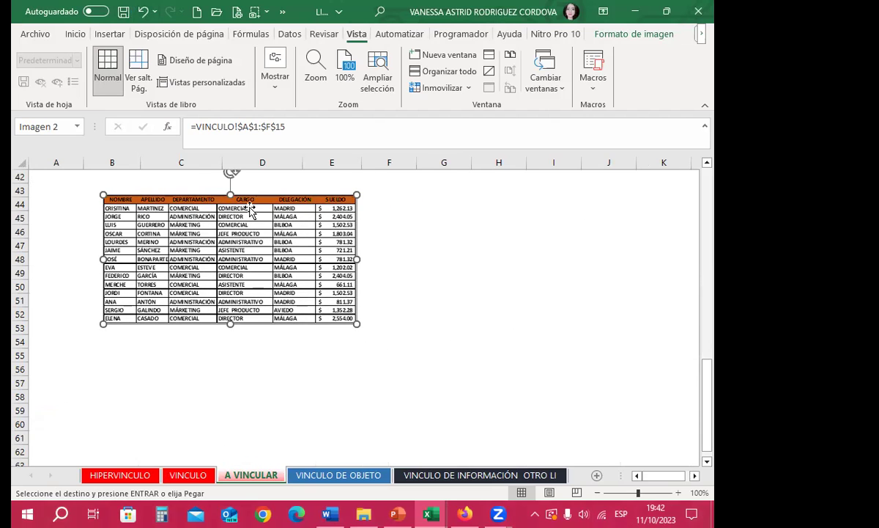
mouse_move(242, 243)
left_mouse_down()
mouse_move(251, 258)
mouse_move(241, 260)
left_mouse_up()
left_click(442, 279)
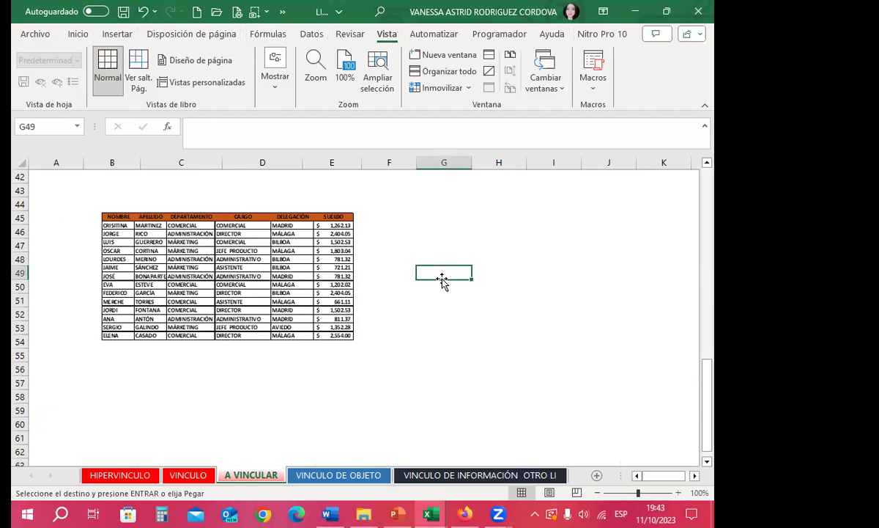
Shift the picture left into column A and enlarge it to about A42:E54.
left_click(213, 242)
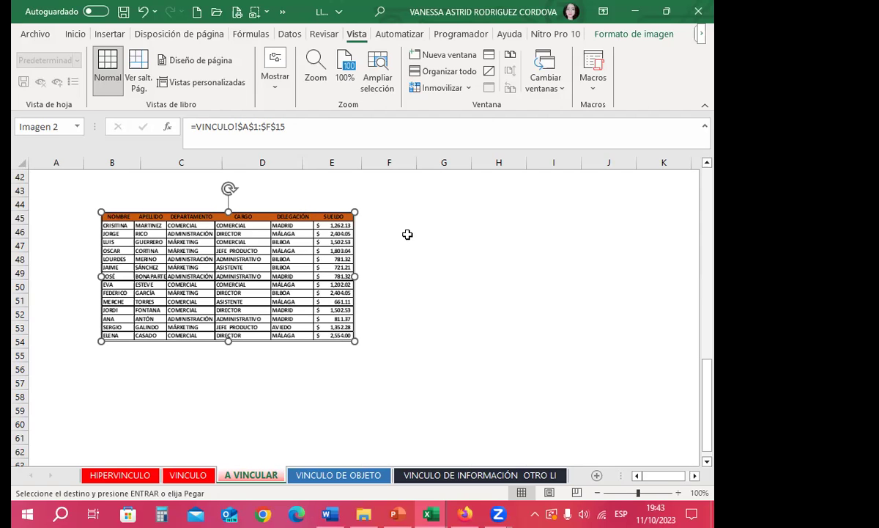
mouse_move(317, 279)
left_mouse_down()
mouse_move(306, 255)
mouse_move(310, 225)
left_mouse_up()
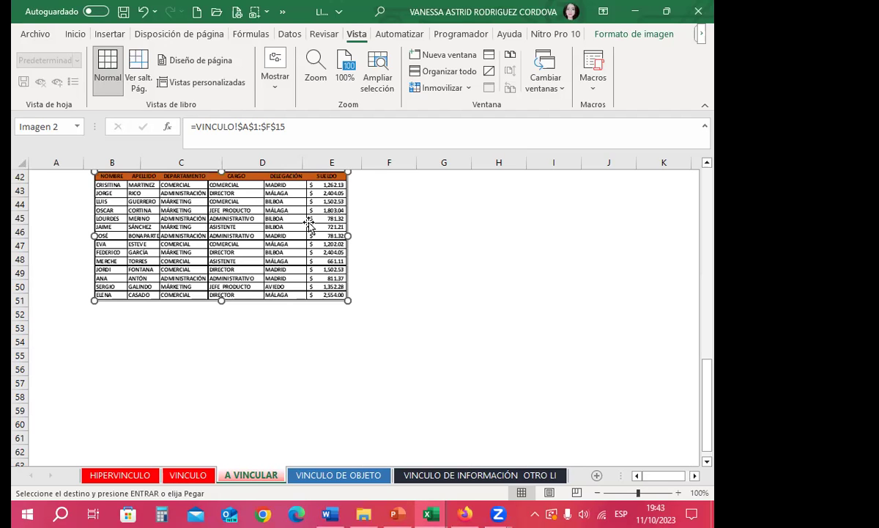
left_click_drag(301, 249, 234, 254)
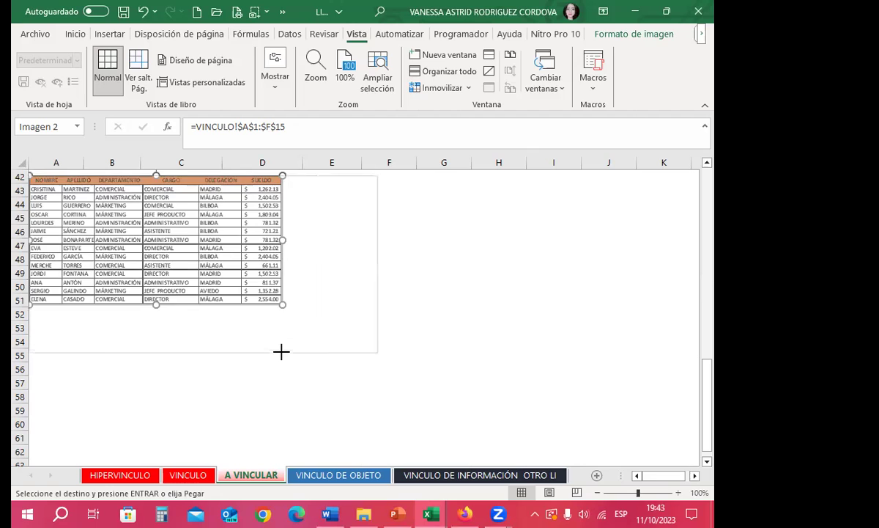
left_click_drag(282, 305, 282, 352)
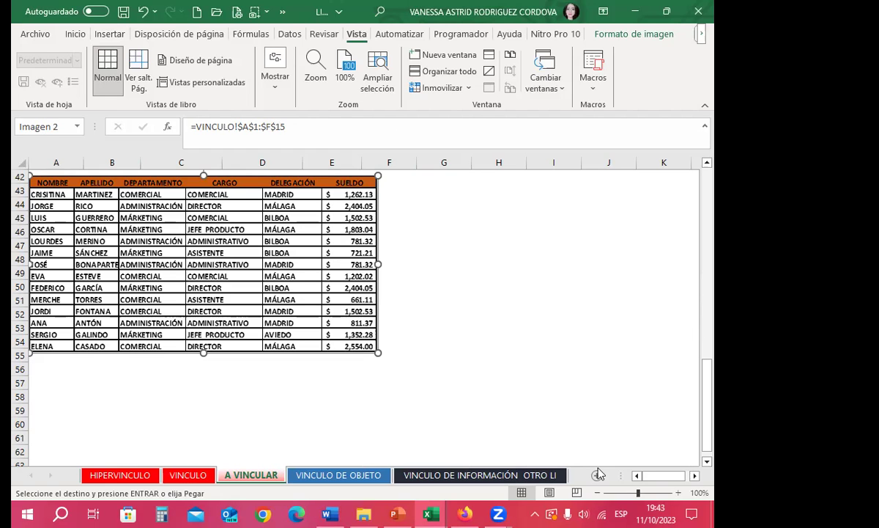
Open the VINCULO DE OBJETO sheet and select cell D11 as the insertion spot.
left_click(328, 476)
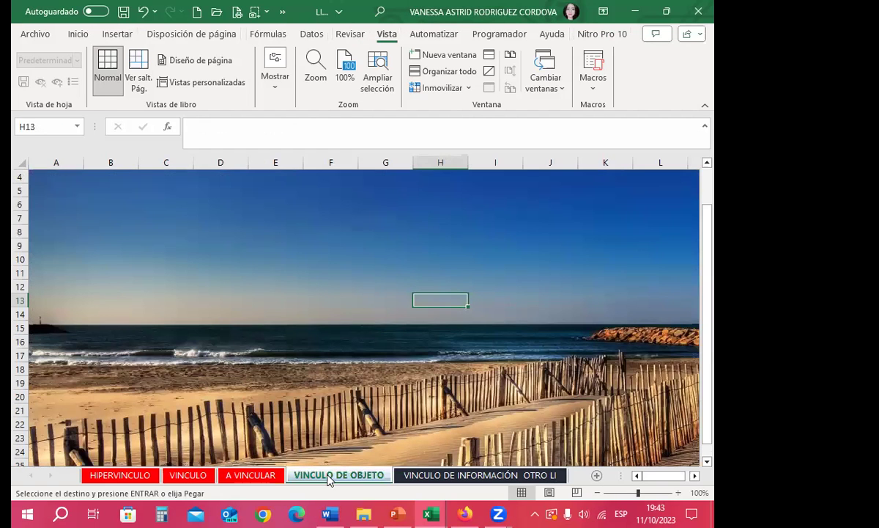
scroll(323, 330, "down", 10)
scroll(333, 353, "up", 6)
scroll(333, 353, "up", 2)
scroll(334, 353, "up", 1)
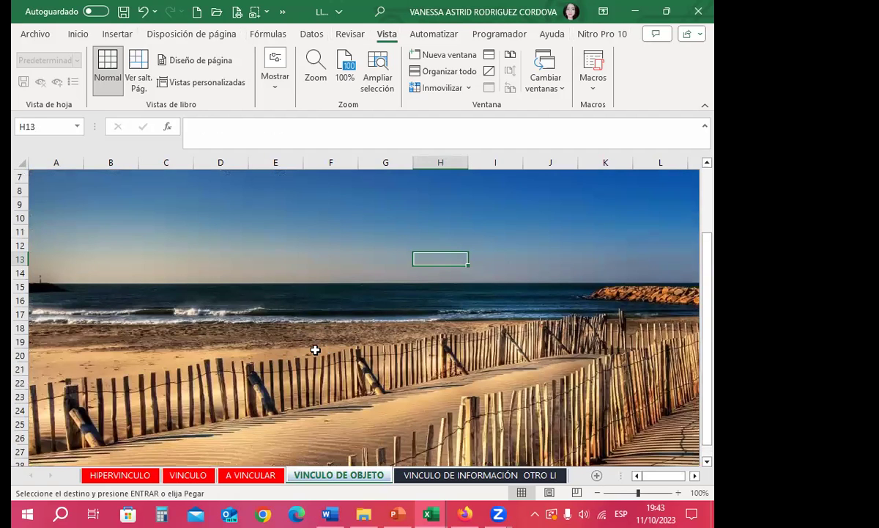
left_click(158, 249)
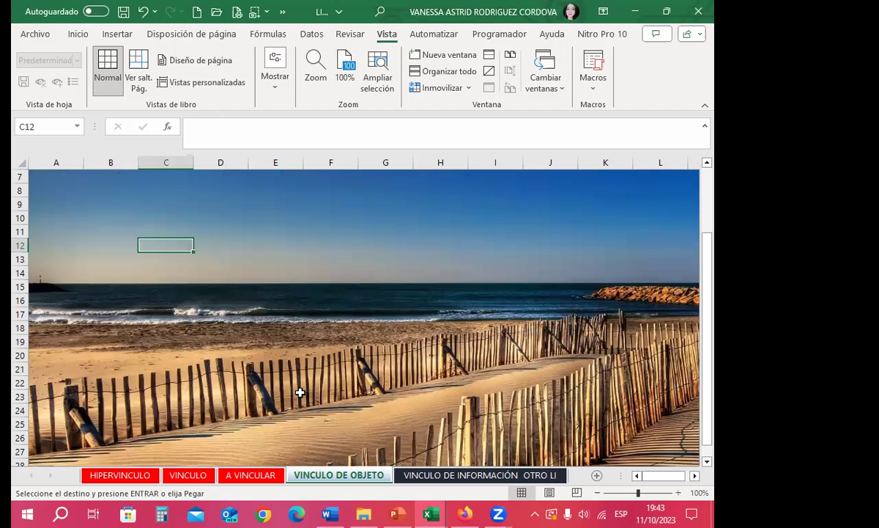
left_click(64, 204)
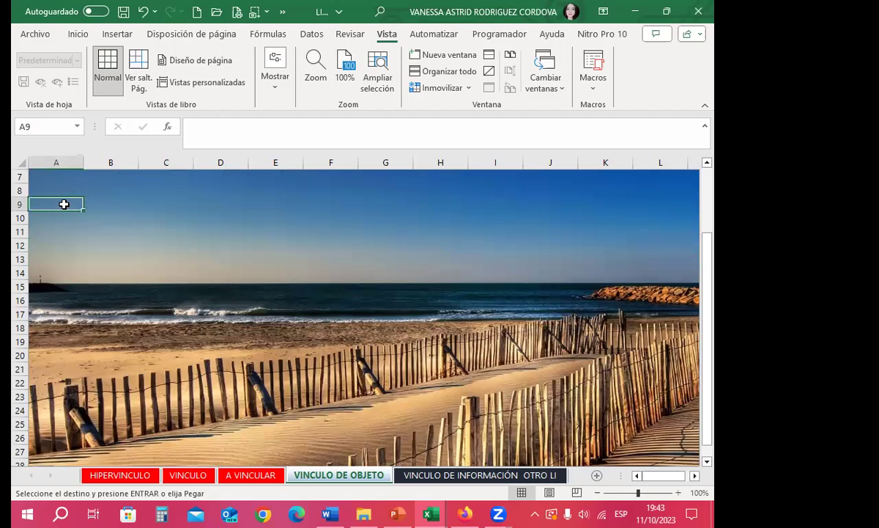
left_click(88, 209)
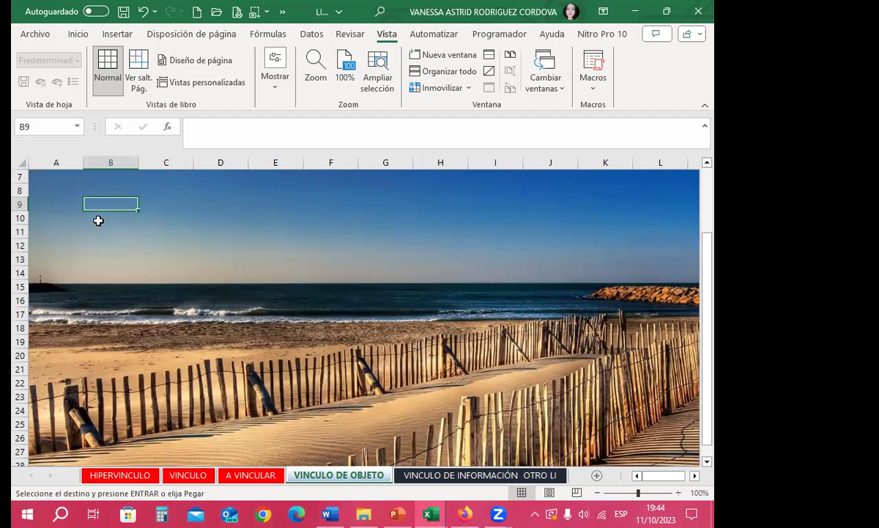
left_click(161, 208)
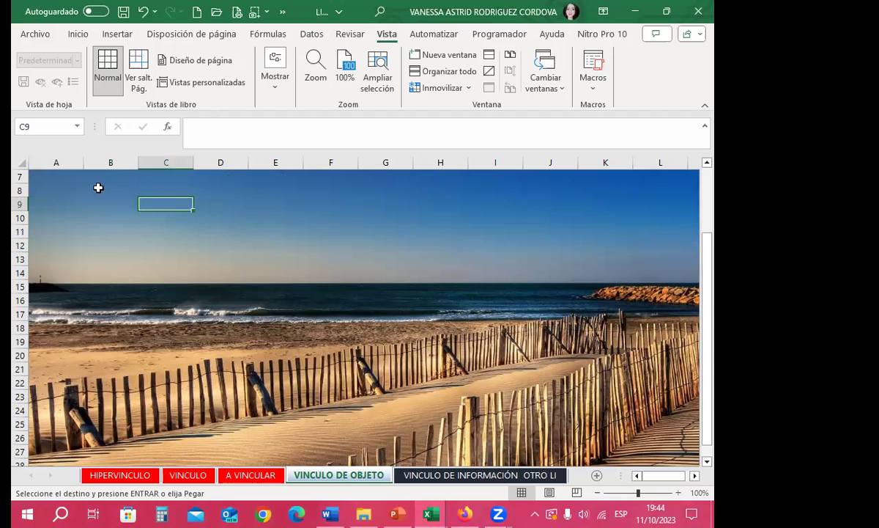
left_click(217, 229)
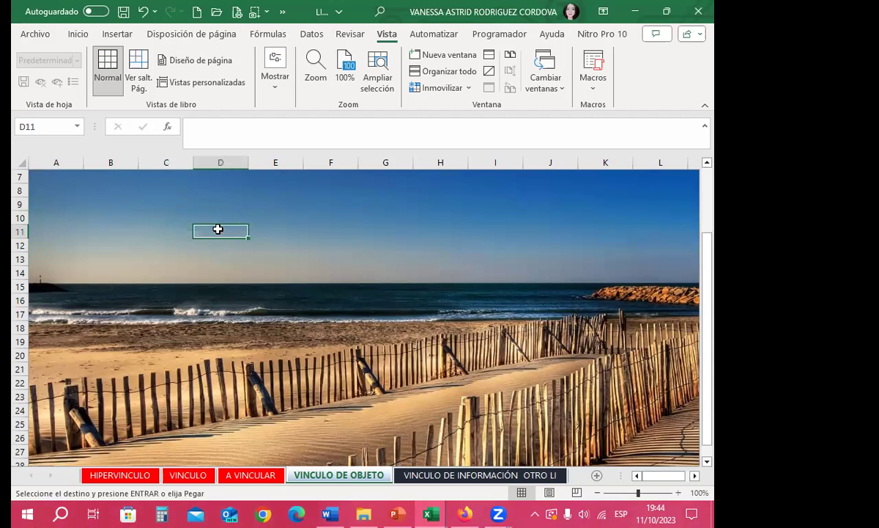
left_click(117, 34)
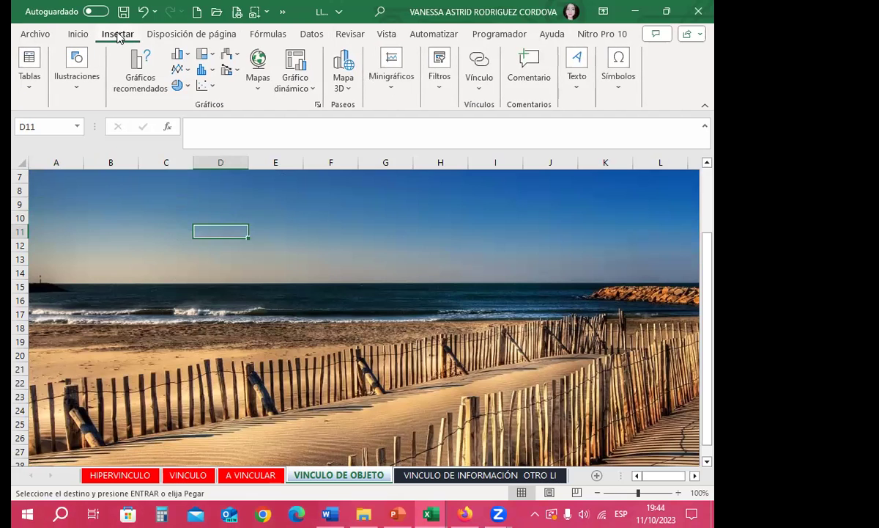
Choose TEMA SOBRE COREA.docx as an object created from file via Insertar > Objeto.
left_click(578, 88)
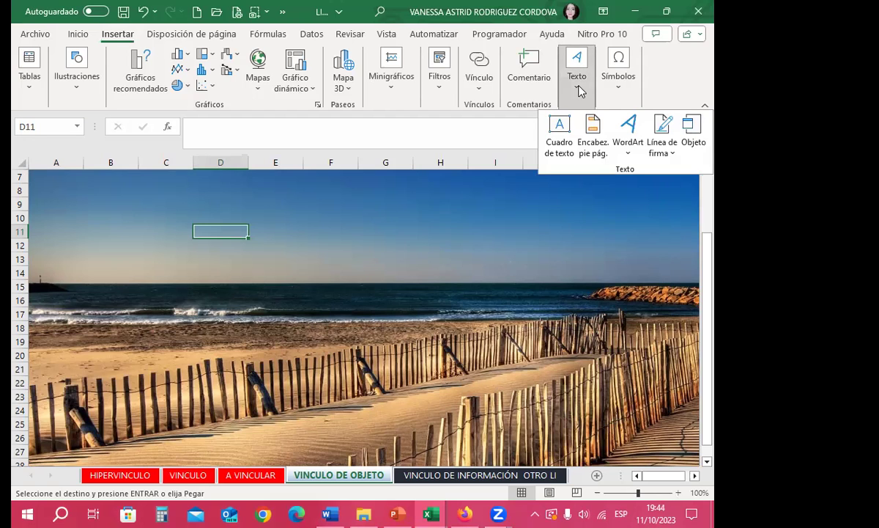
left_click(696, 132)
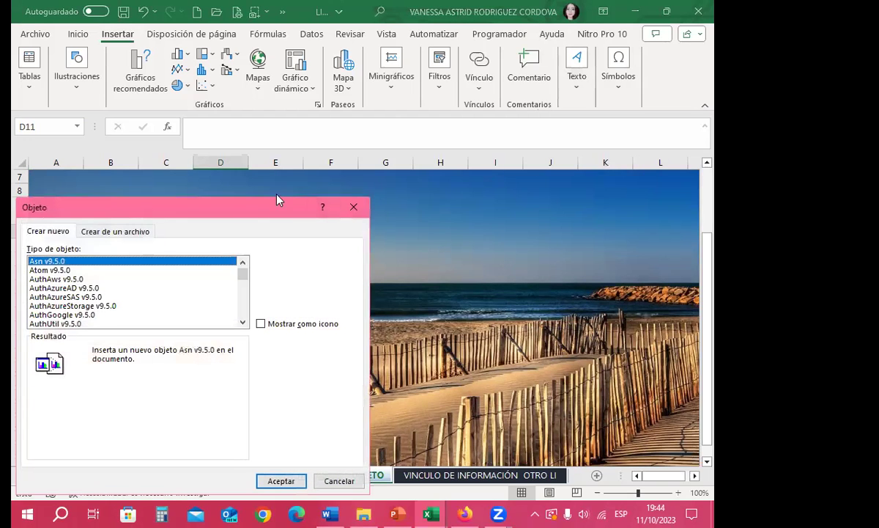
left_click_drag(268, 207, 448, 127)
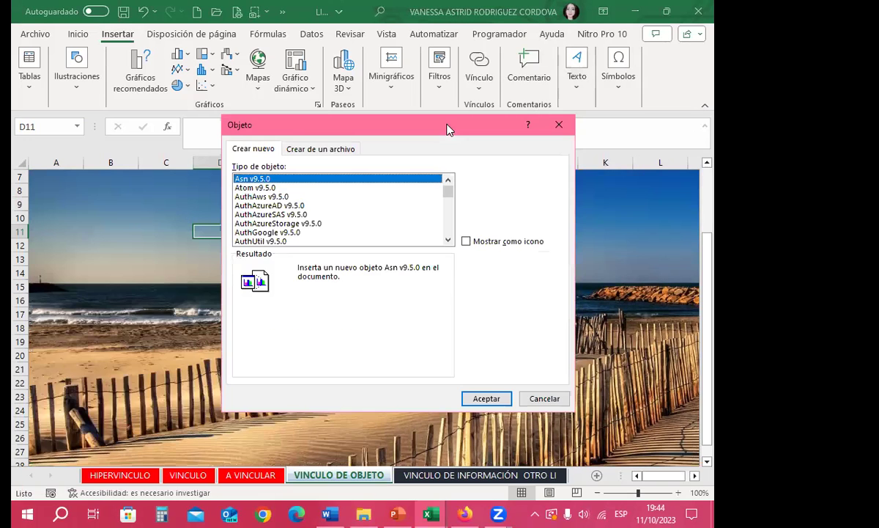
left_click(326, 149)
left_click_drag(372, 133, 324, 141)
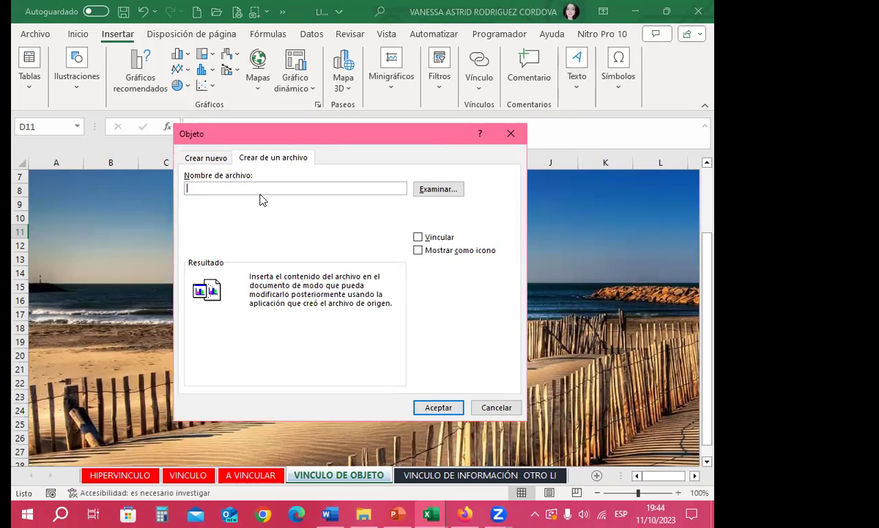
left_click(443, 193)
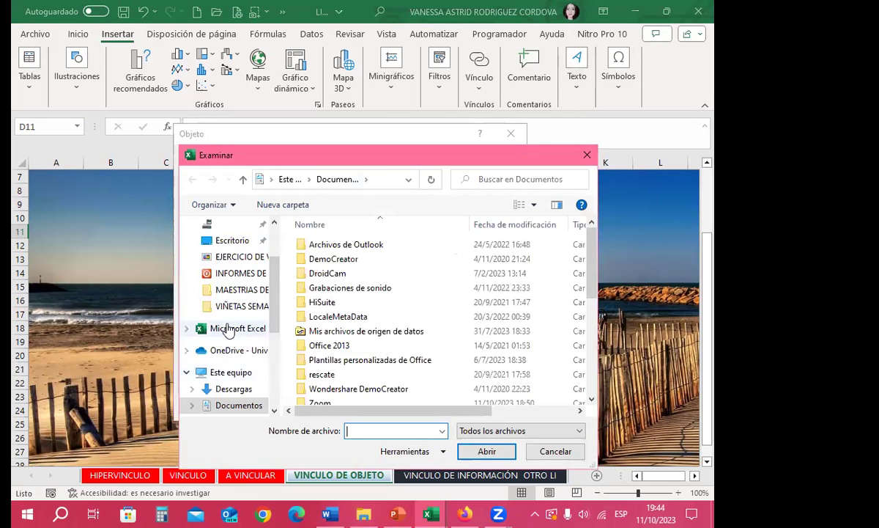
scroll(224, 286, "up", 2)
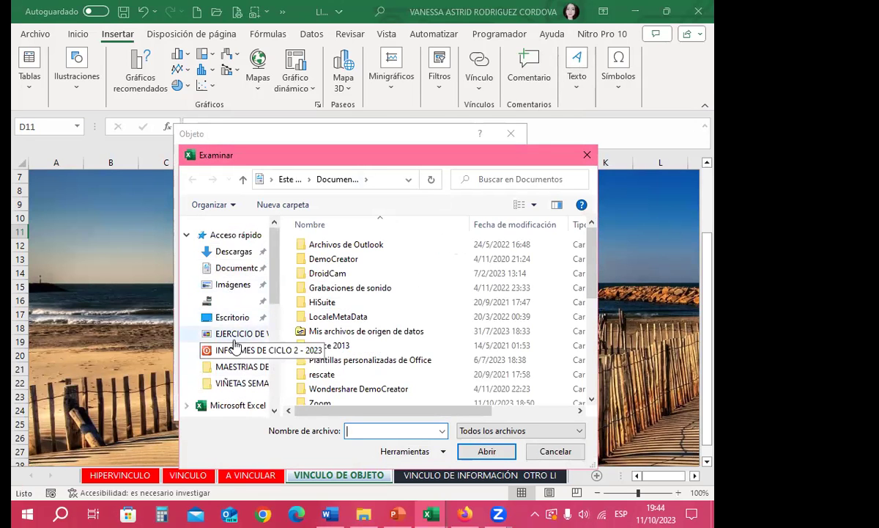
left_click(223, 334)
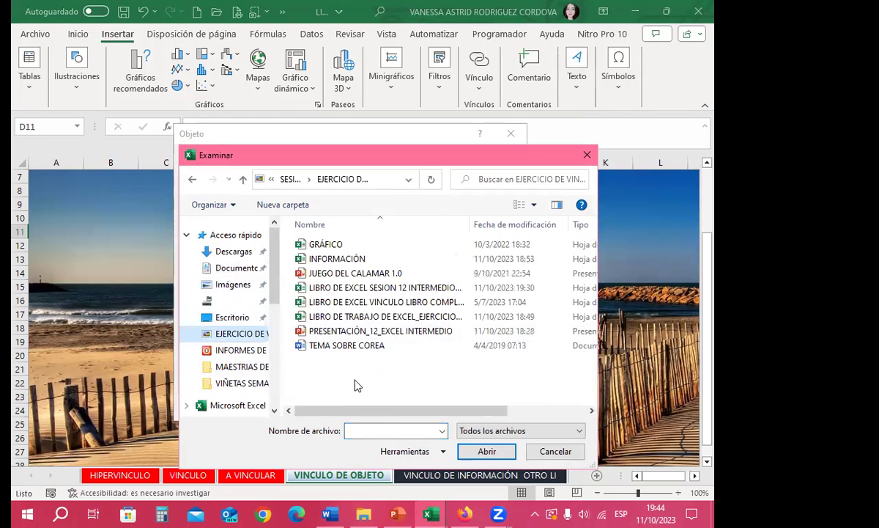
left_click(329, 350)
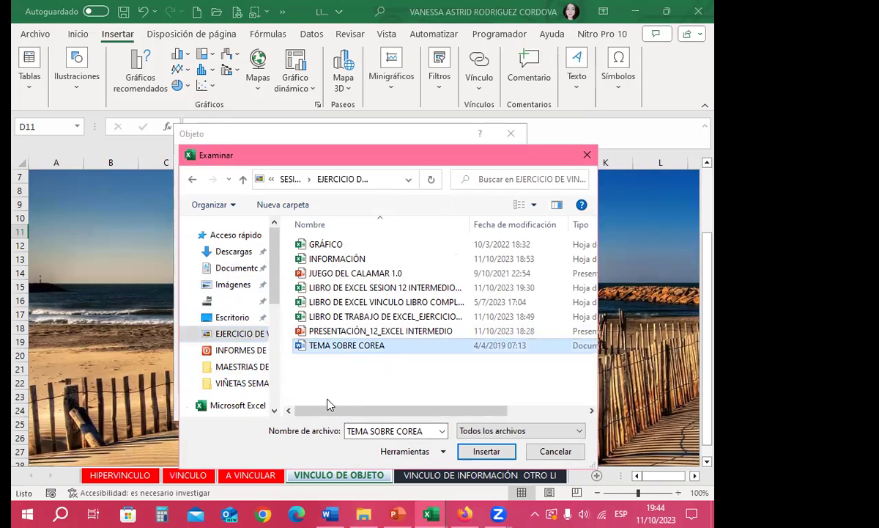
left_click_drag(389, 157, 264, 92)
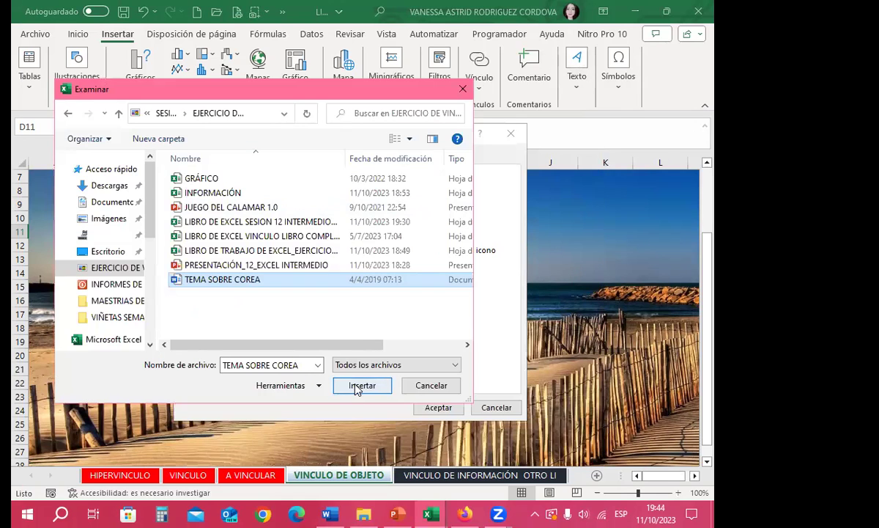
left_click(361, 385)
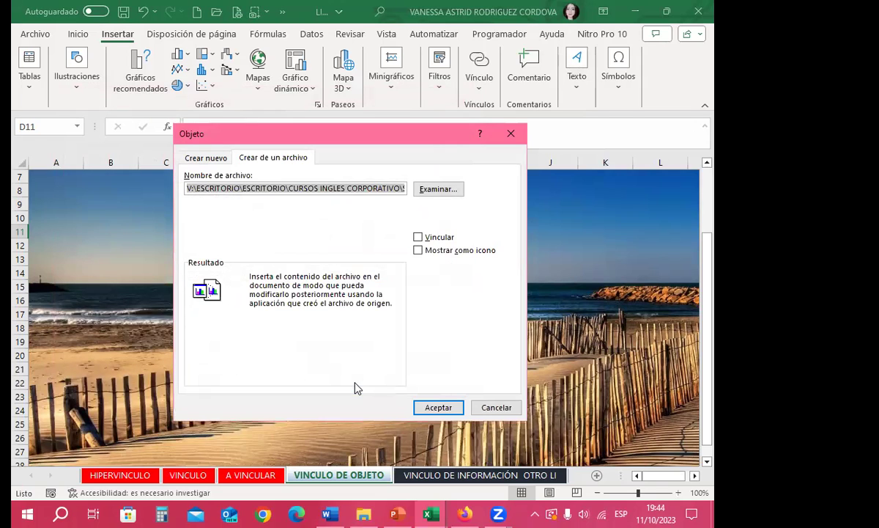
Embed it with the default Word icon and place the icon around columns C–D, rows 11–14.
left_click(417, 250)
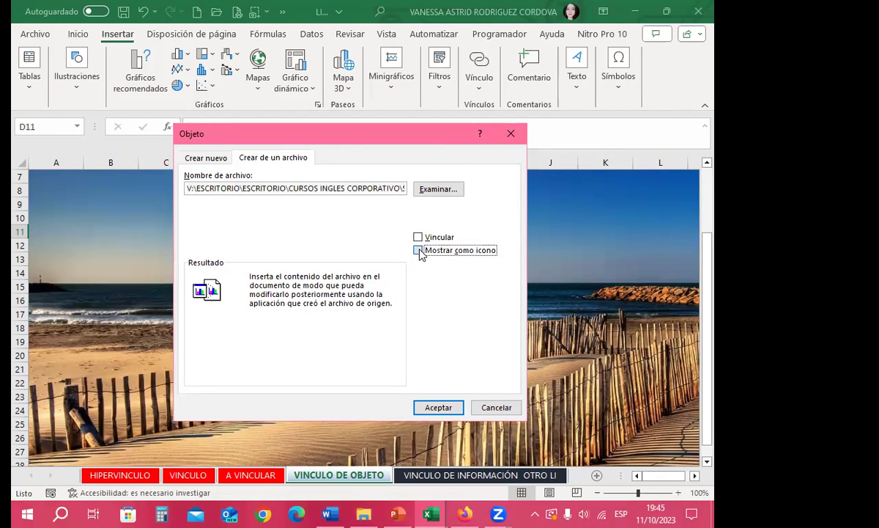
left_click(463, 379)
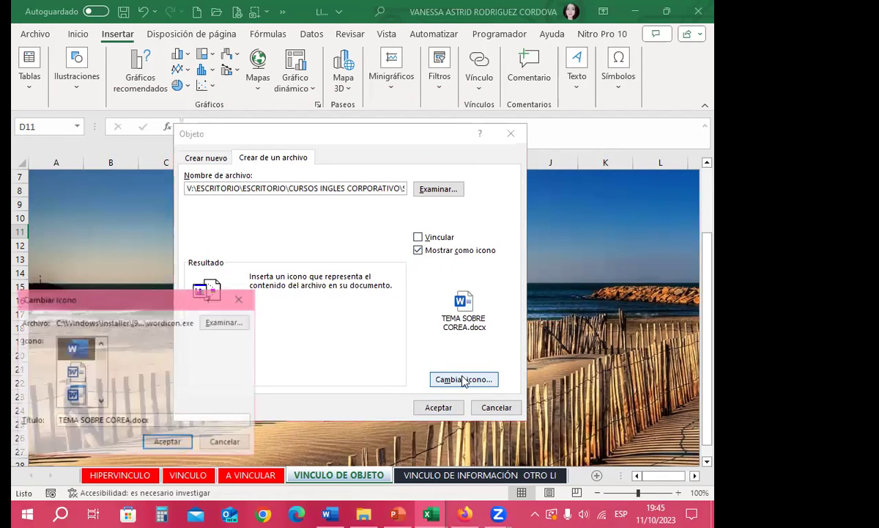
left_click_drag(156, 304, 299, 217)
scroll(219, 285, "down", 2)
scroll(227, 290, "down", 1)
scroll(227, 294, "down", 1)
scroll(228, 302, "down", 1)
scroll(229, 311, "down", 1)
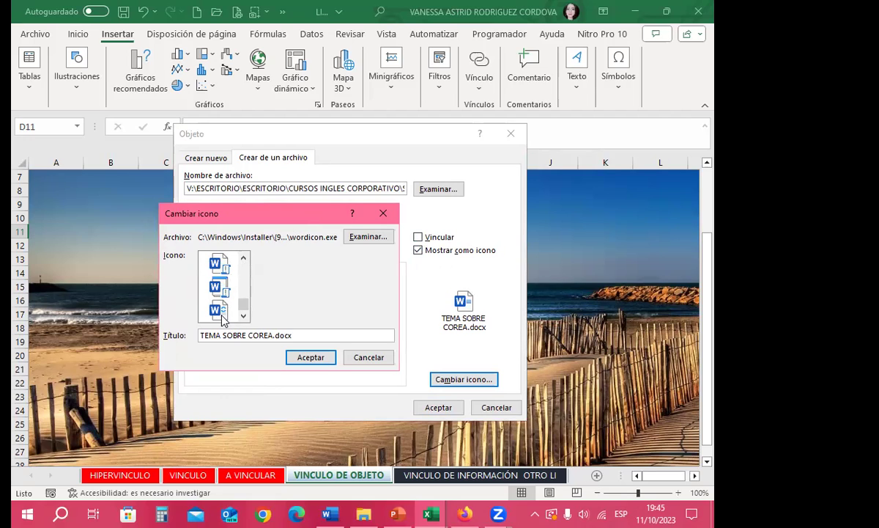
scroll(223, 319, "up", 1)
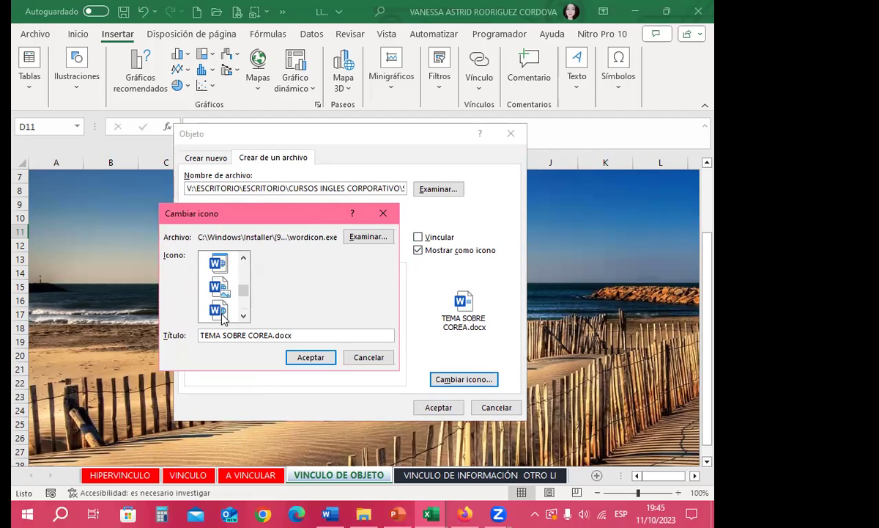
scroll(223, 318, "up", 1)
scroll(223, 316, "up", 1)
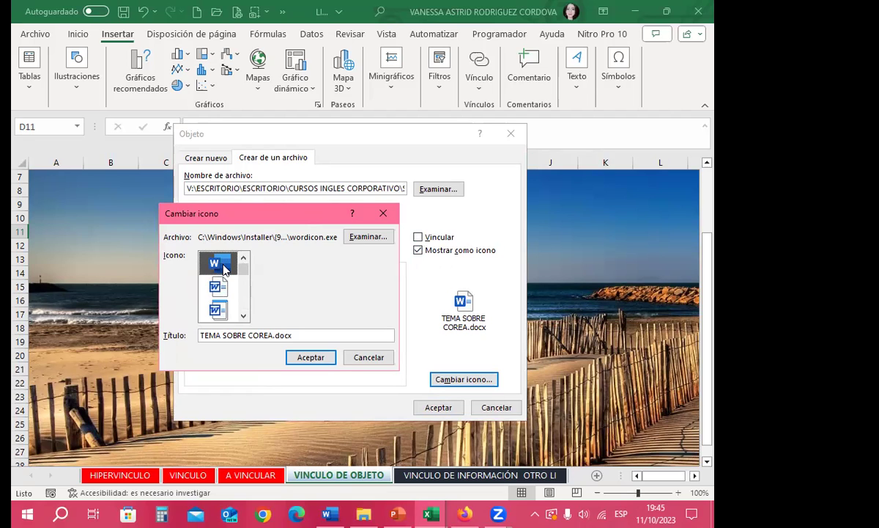
left_click(311, 357)
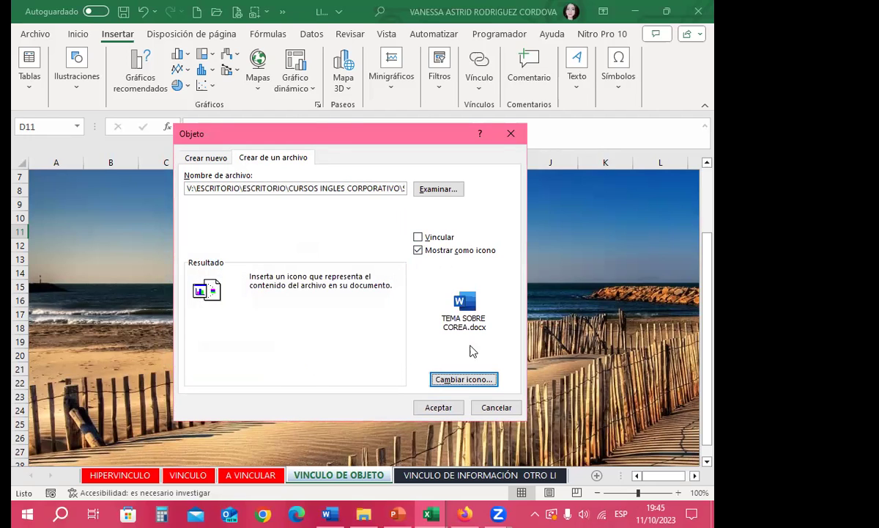
left_click(440, 407)
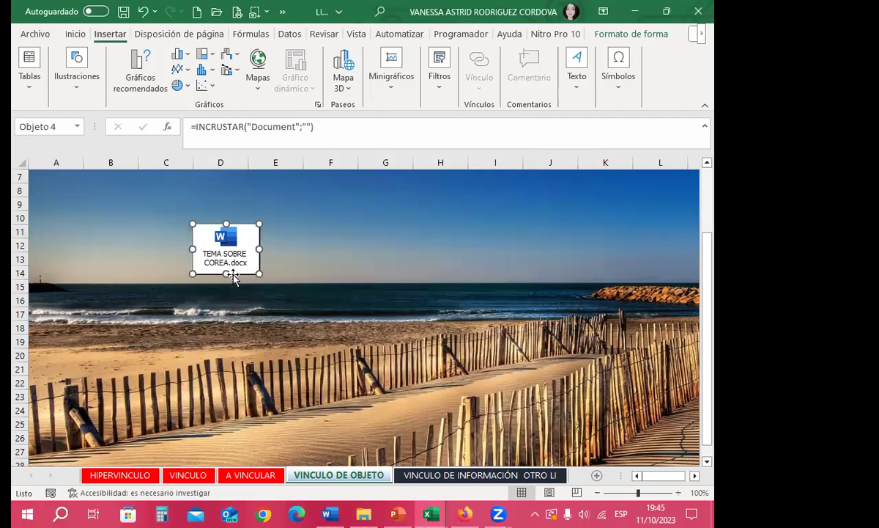
left_click_drag(233, 277, 188, 286)
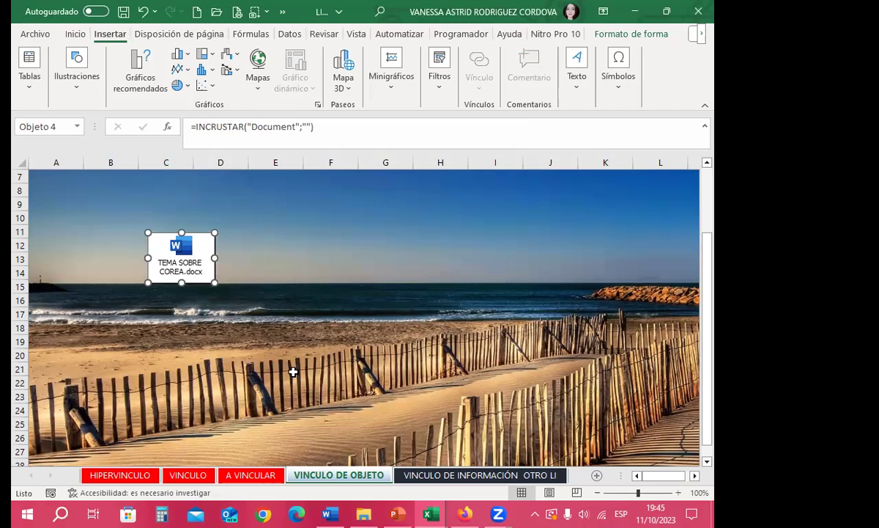
left_click(323, 259)
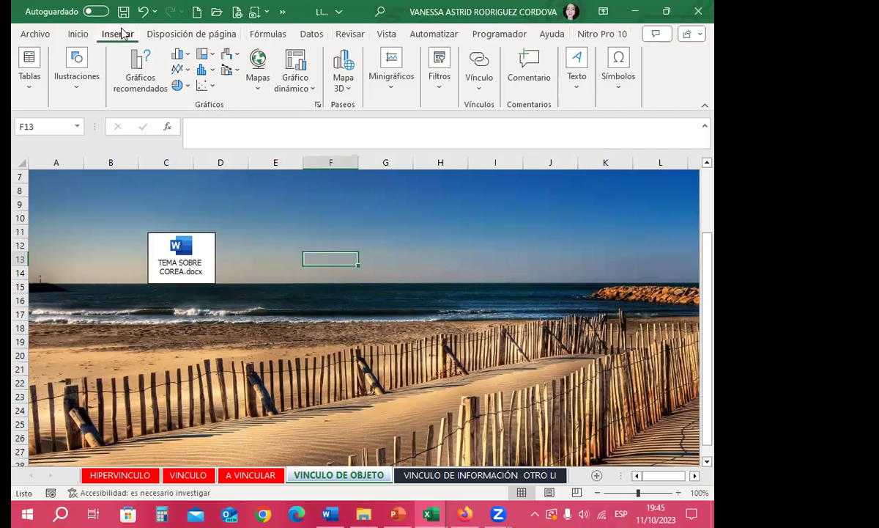
Select JUEGO DEL CALAMAR 1.0.pptx as another object created from file.
left_click(580, 92)
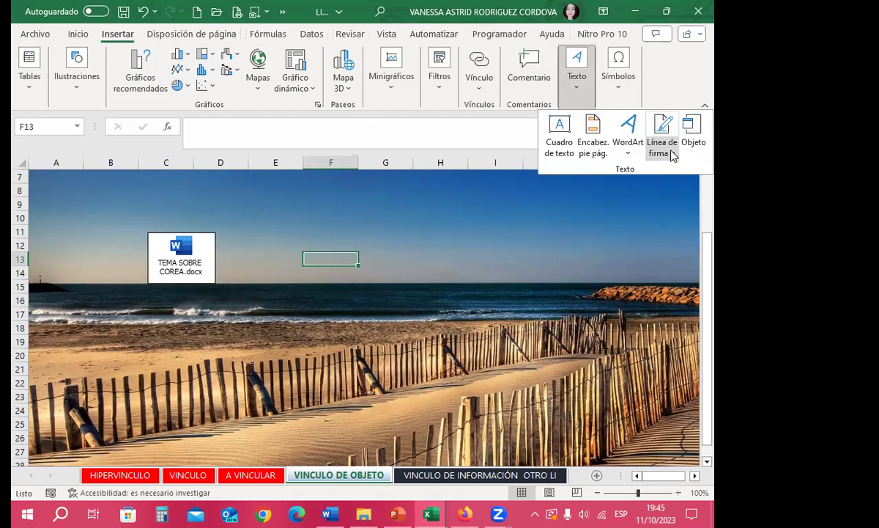
left_click(692, 131)
left_click(276, 163)
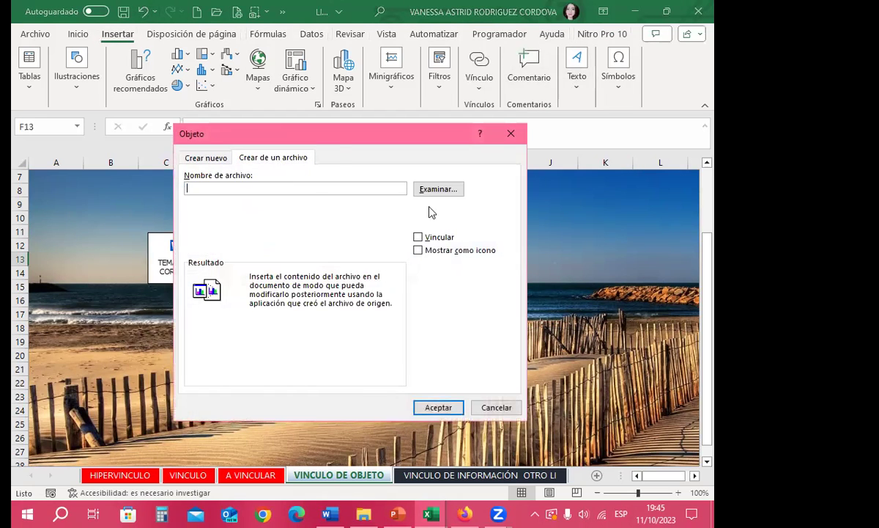
left_click(431, 188)
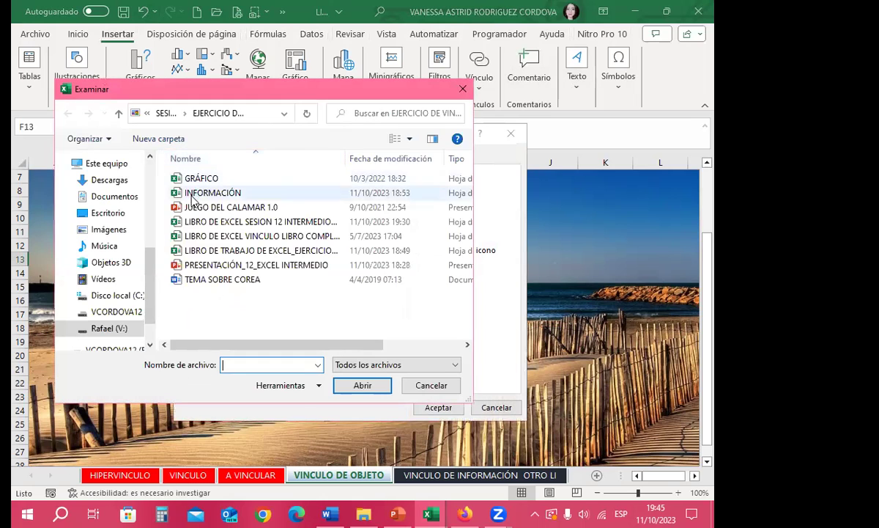
left_click(242, 207)
left_click(370, 387)
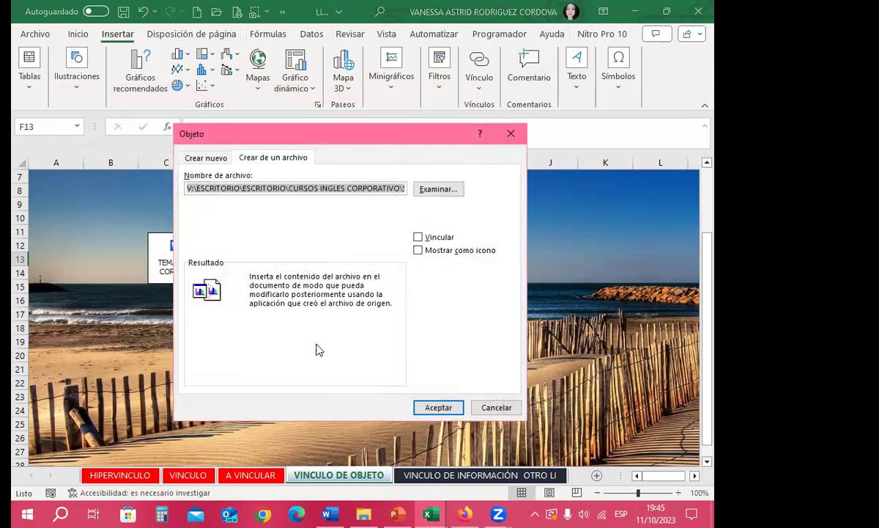
Embed it with the default PowerPoint icon, lined up level with the Word icon.
left_click(423, 251)
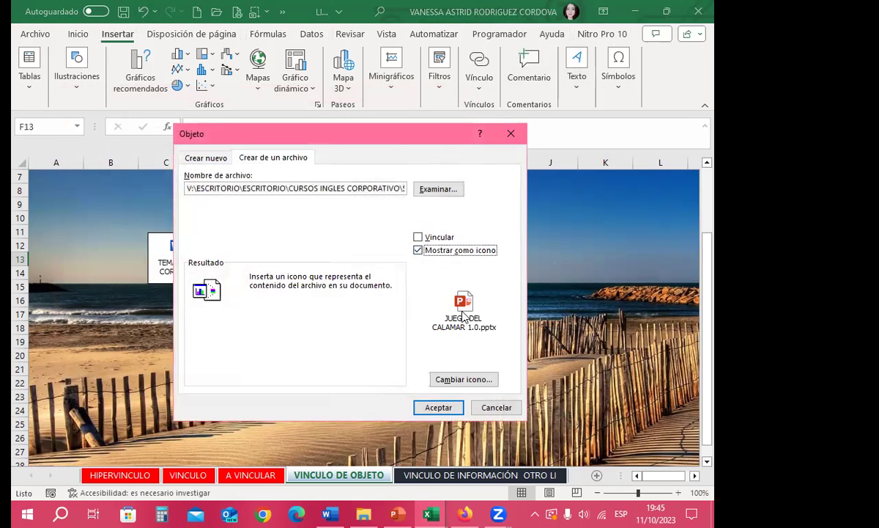
left_click(463, 379)
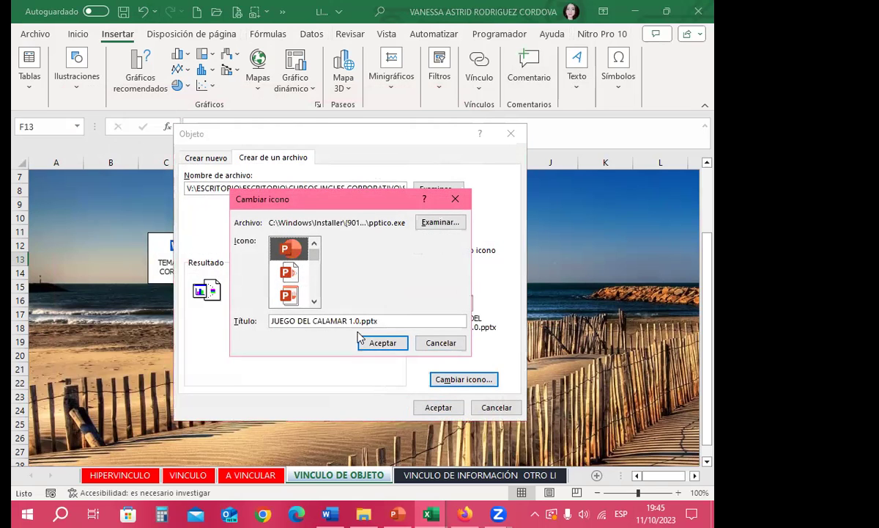
left_click(378, 342)
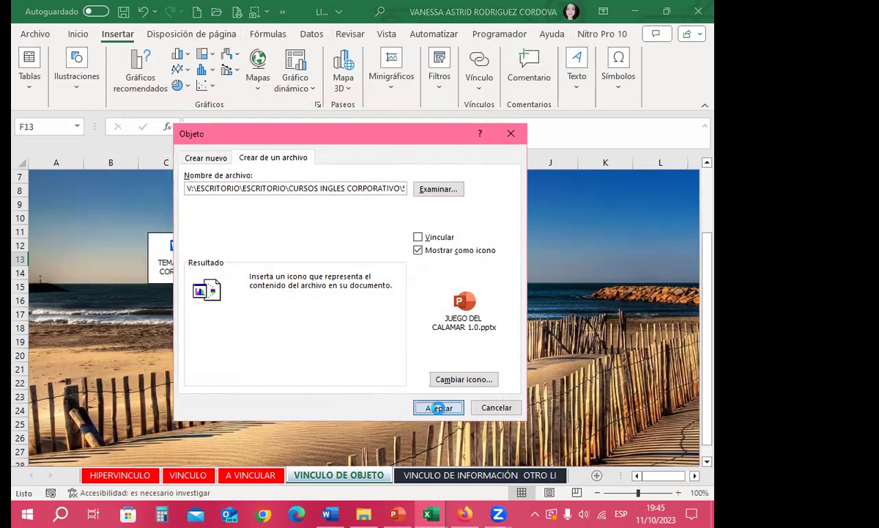
left_click(438, 407)
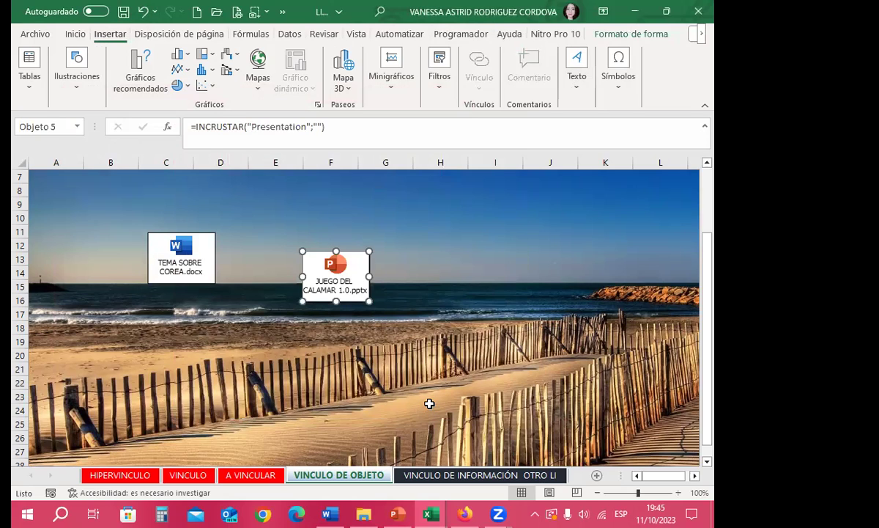
left_click_drag(330, 235, 316, 227)
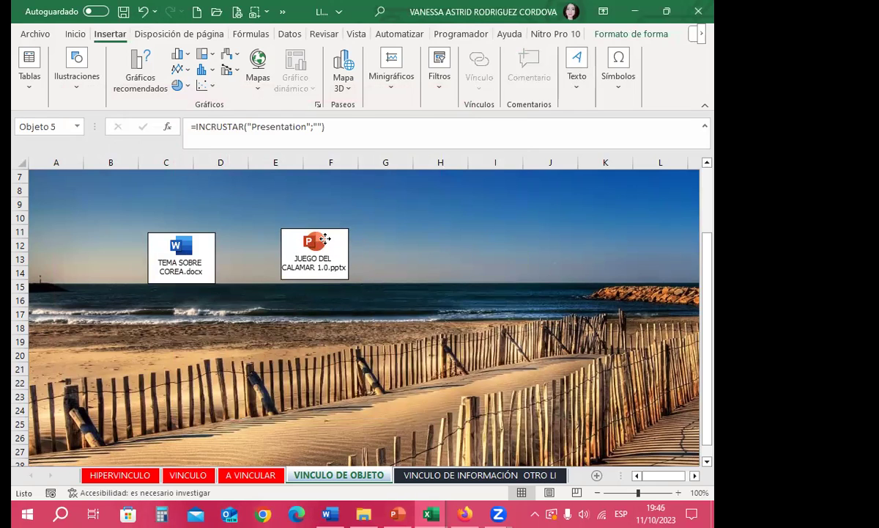
left_click(436, 267)
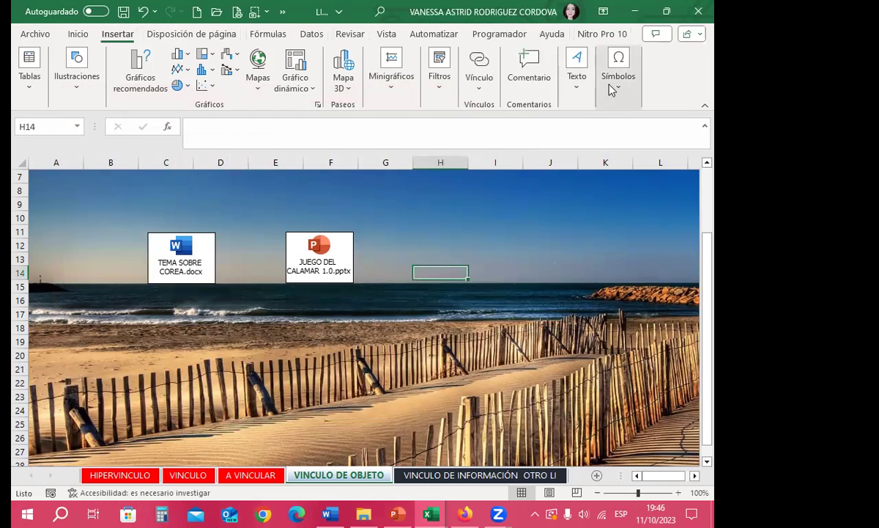
Select the GRÁFICO.xlsx workbook as a new object created from file.
left_click(578, 81)
left_click(692, 126)
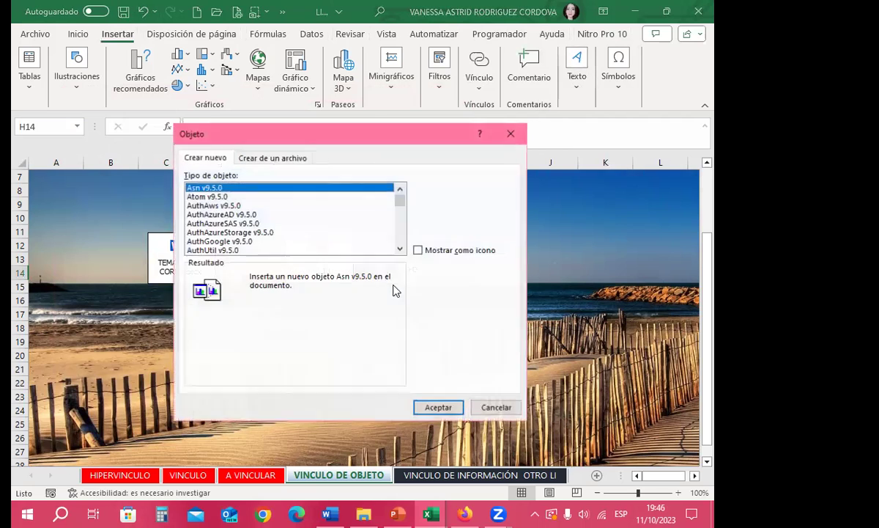
left_click(272, 159)
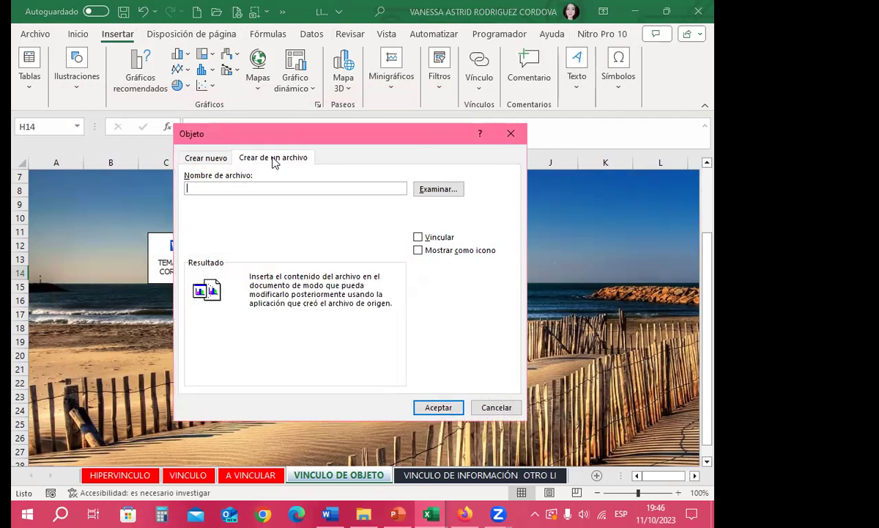
left_click(437, 186)
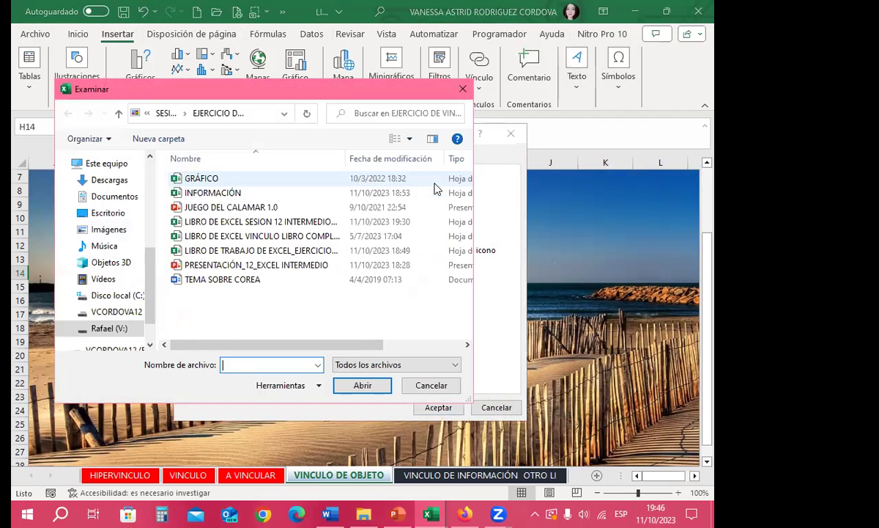
left_click(201, 178)
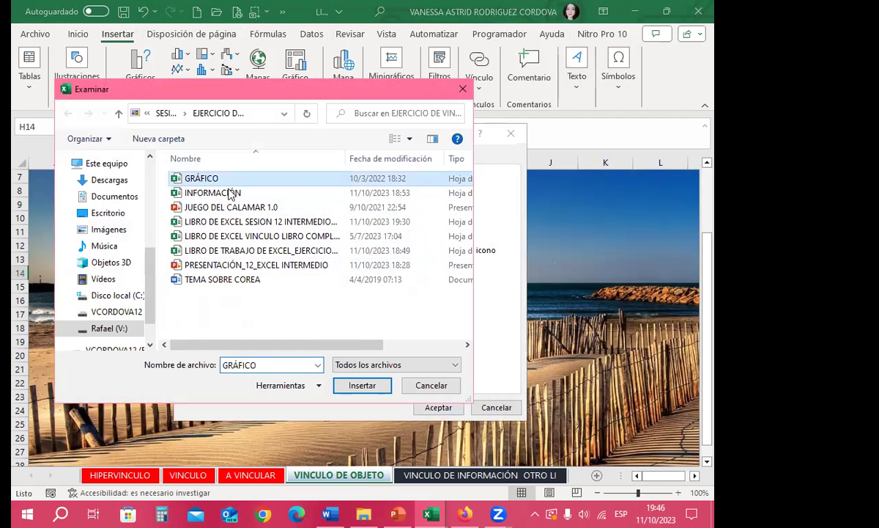
left_click(367, 386)
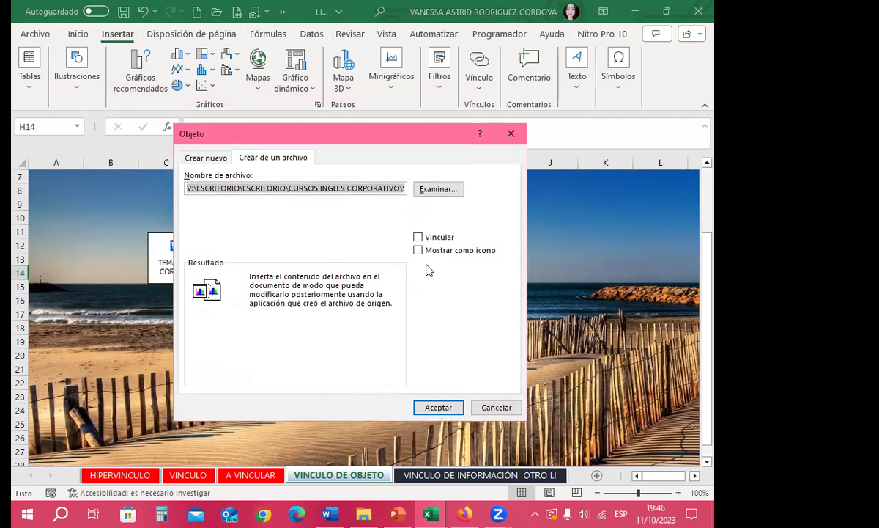
Embed GRÁFICO with the default Excel icon and align it in rows 12–14 beside the others.
left_click(418, 250)
left_click(469, 379)
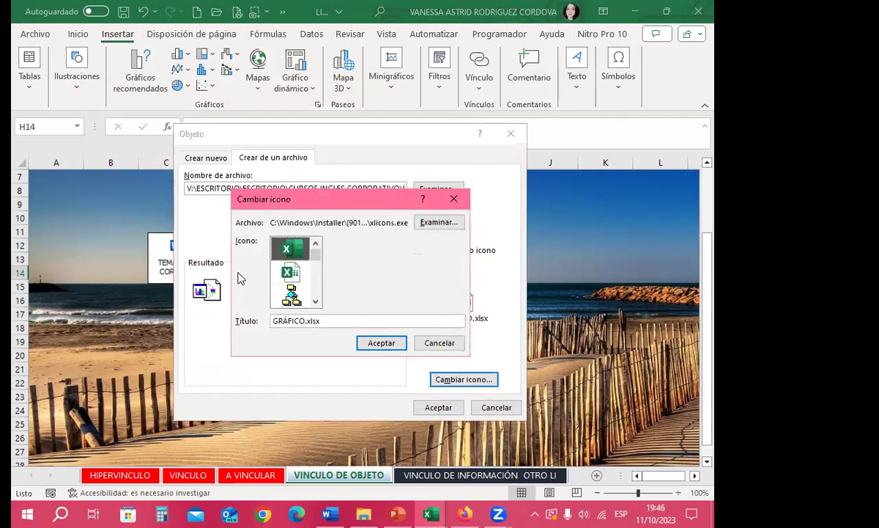
left_click(381, 343)
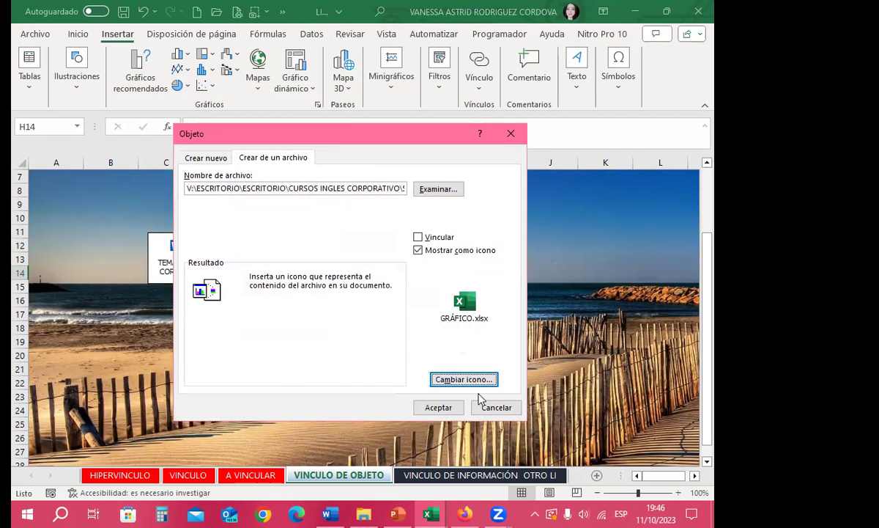
left_click(435, 407)
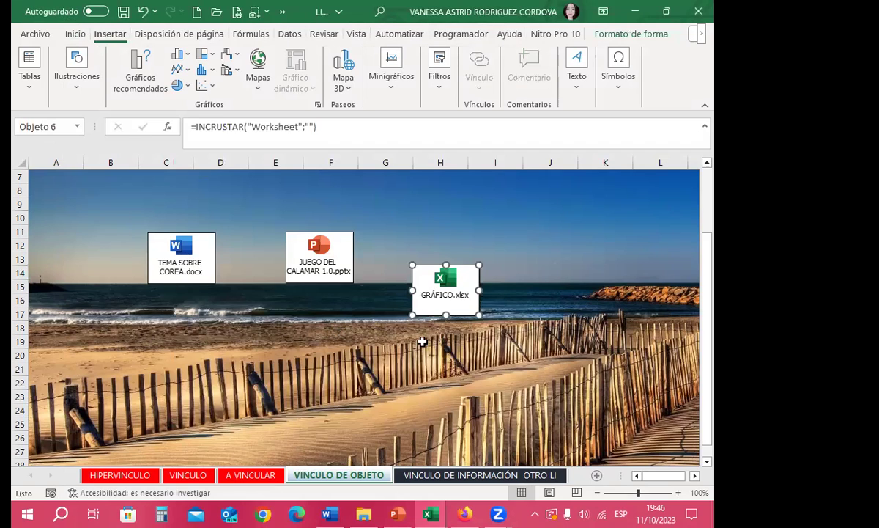
left_click_drag(424, 309, 421, 277)
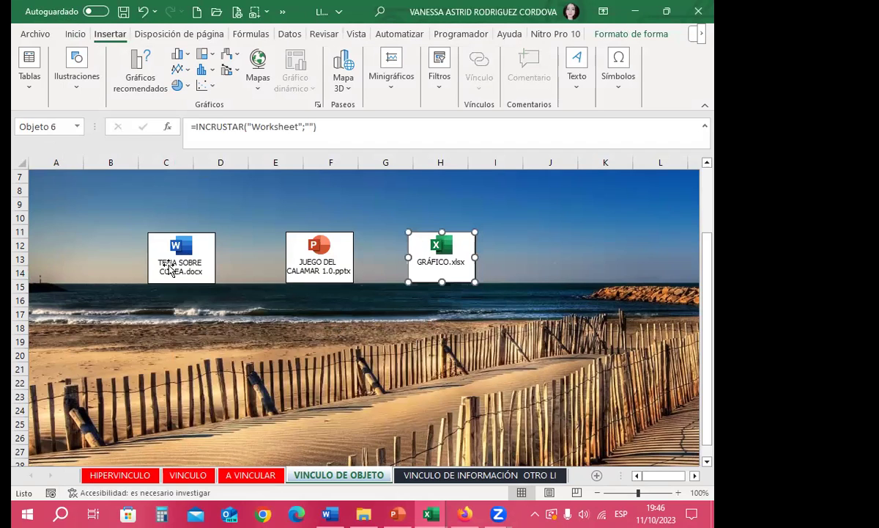
left_click(327, 347)
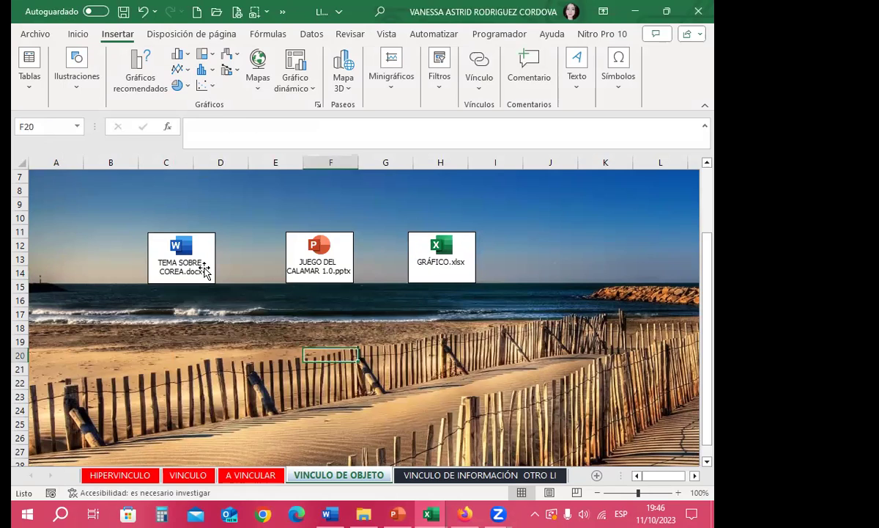
left_click(189, 251)
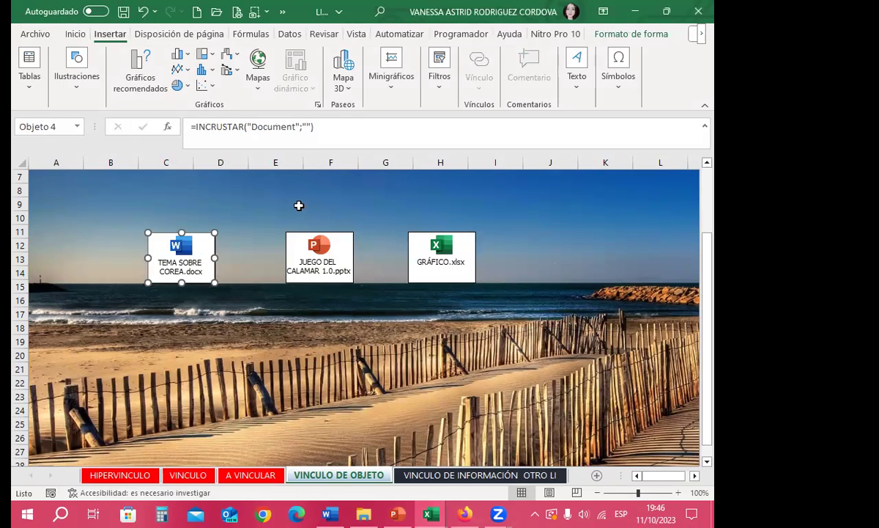
left_click(294, 253)
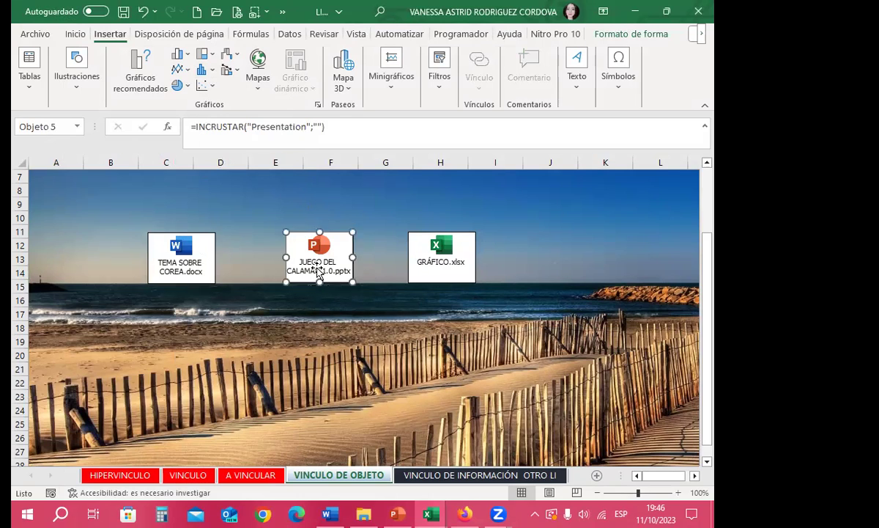
left_click(423, 257)
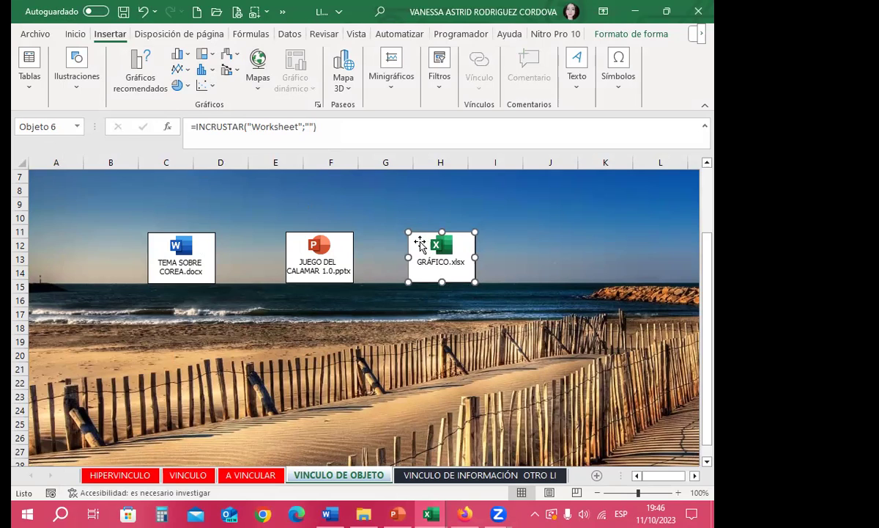
left_click(329, 358)
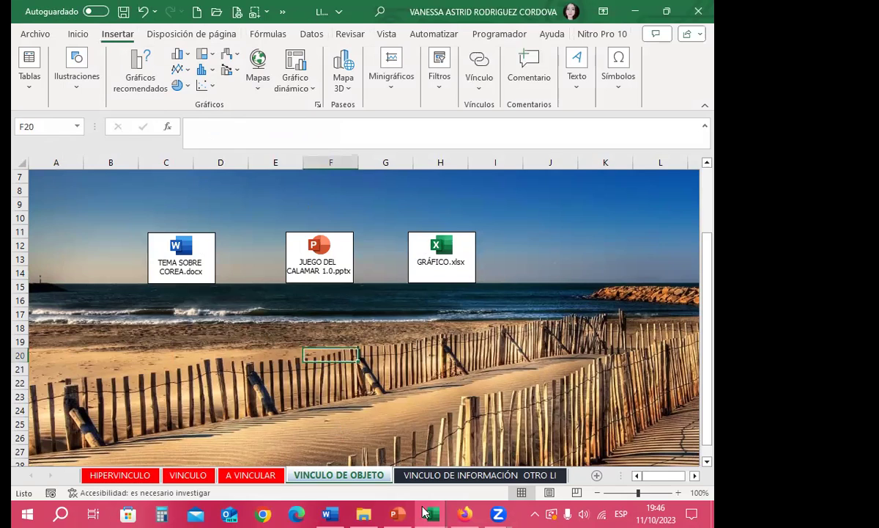
left_click(398, 513)
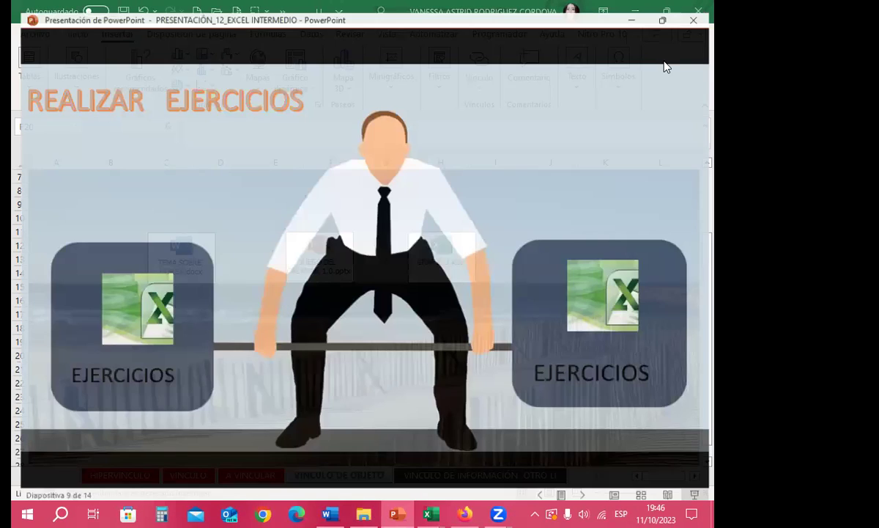
left_click(664, 10)
left_click(634, 7)
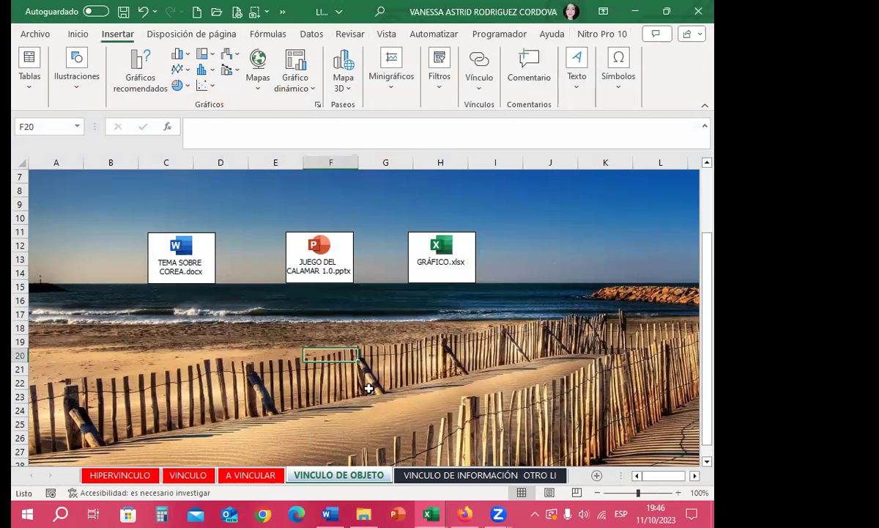
left_click(364, 342)
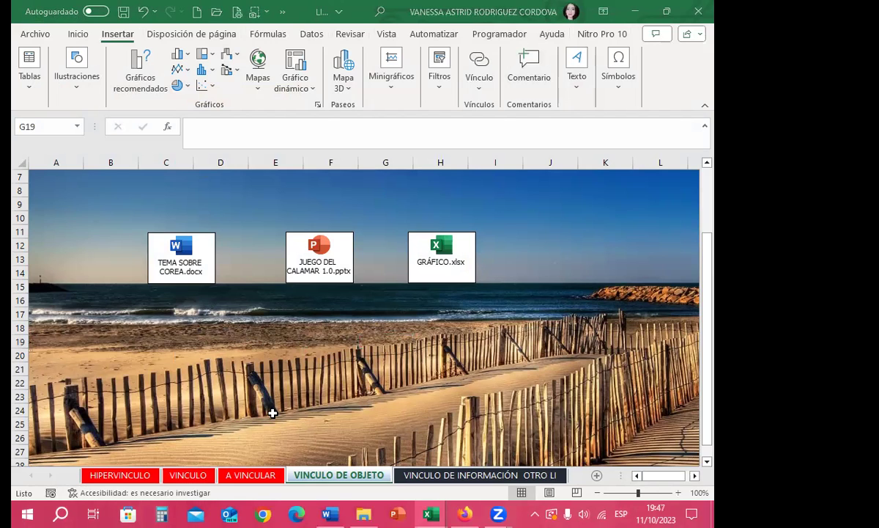
left_click(219, 314)
Open the embedded Korea document in Word, maximize it, and switch the signed-in account.
double_click(184, 260)
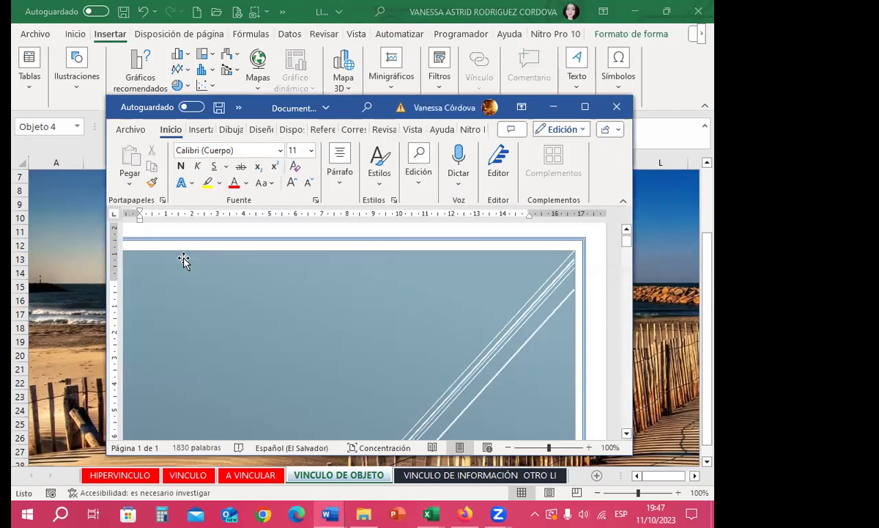
left_click(585, 107)
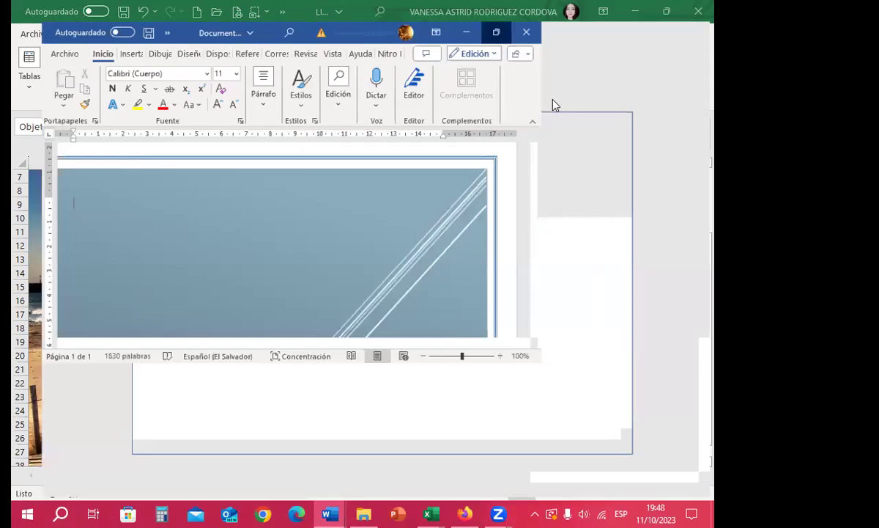
left_click(541, 15)
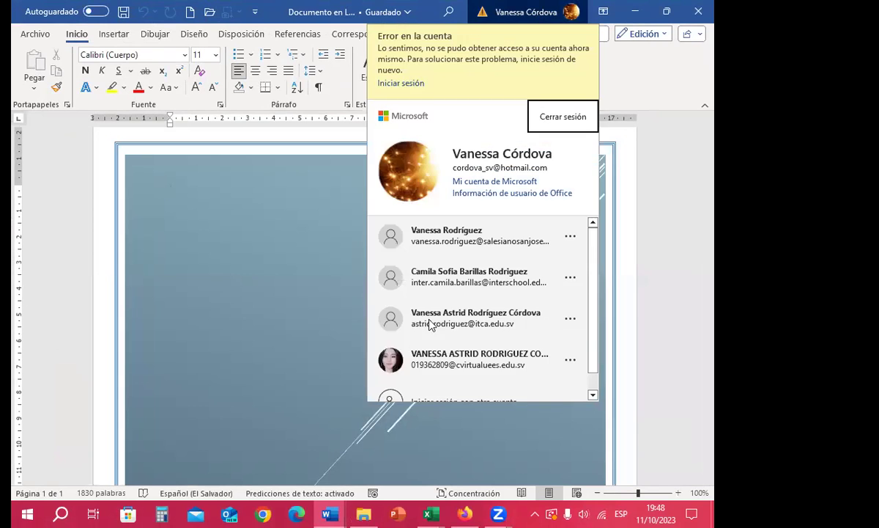
left_click(423, 358)
Scroll down through the pages of the Korea document.
scroll(359, 286, "down", 2)
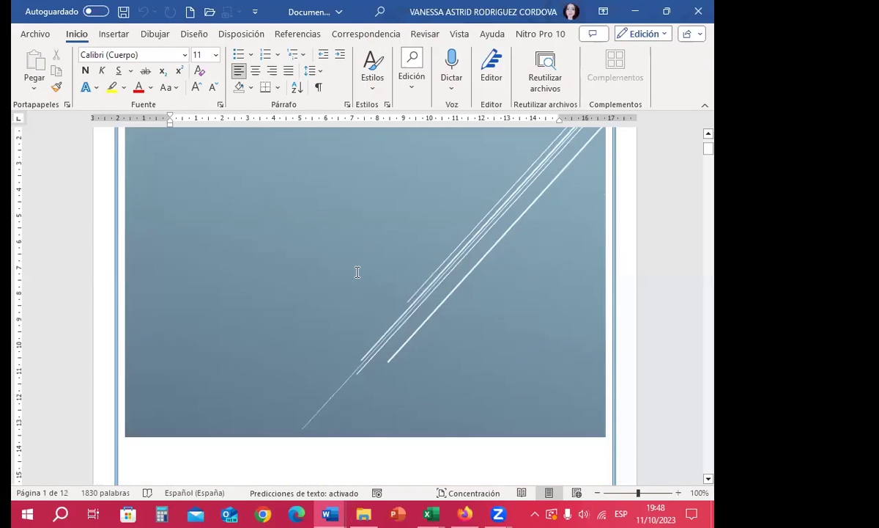
scroll(357, 271, "down", 4)
scroll(357, 271, "down", 4)
scroll(359, 277, "down", 5)
scroll(358, 277, "down", 2)
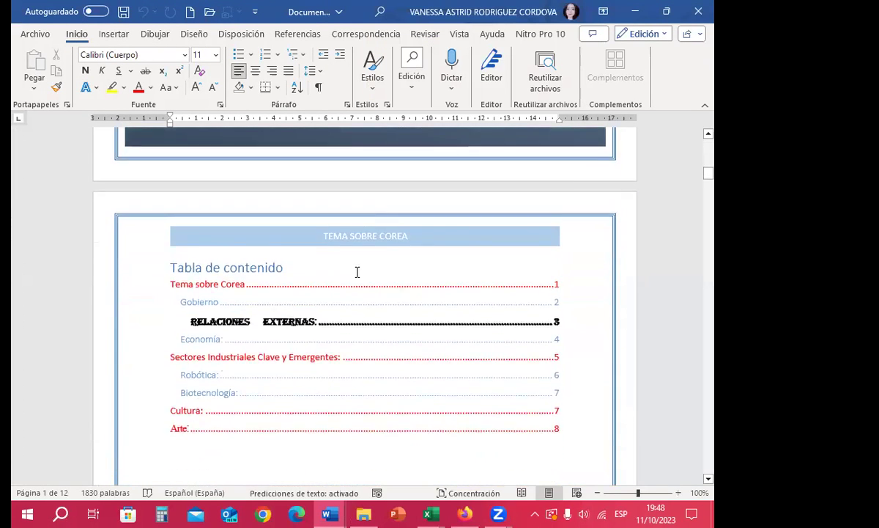
scroll(357, 275, "down", 3)
scroll(356, 272, "down", 3)
scroll(356, 272, "down", 3)
scroll(357, 272, "down", 3)
scroll(357, 275, "down", 3)
scroll(356, 273, "down", 2)
scroll(352, 272, "down", 1)
scroll(352, 273, "down", 3)
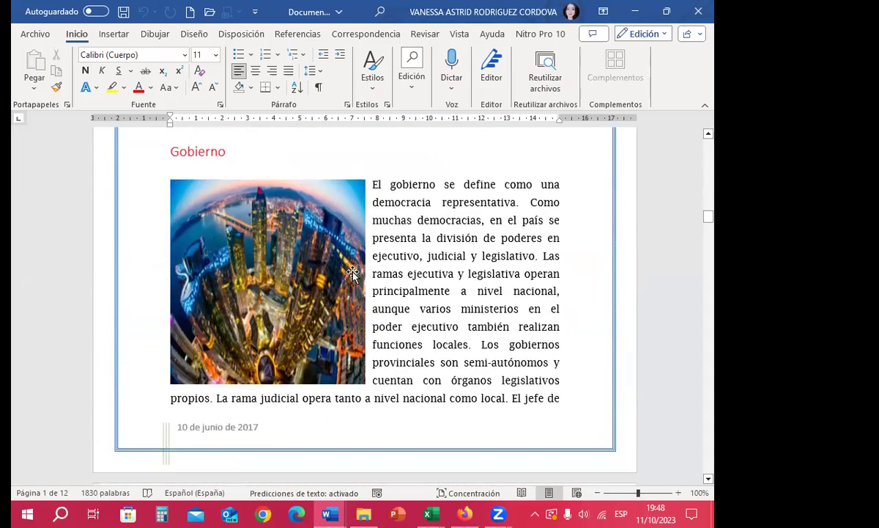
scroll(352, 273, "down", 3)
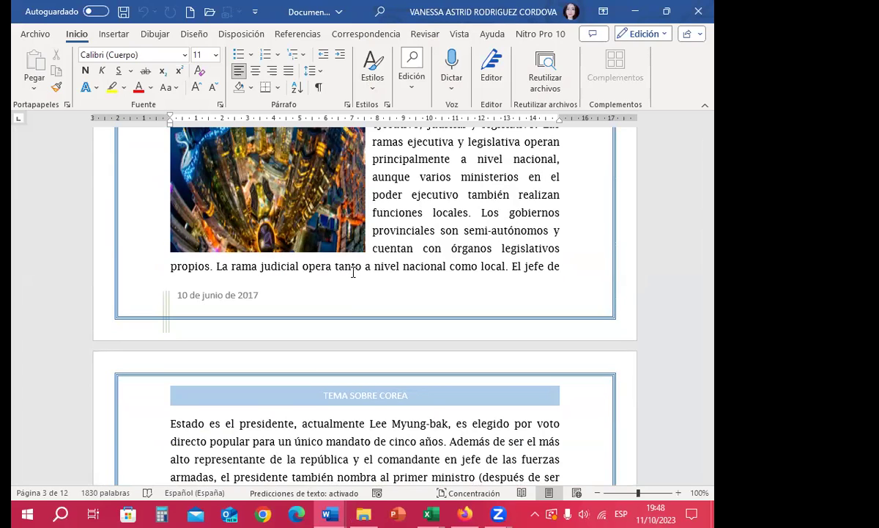
scroll(353, 272, "down", 2)
scroll(352, 272, "down", 5)
scroll(353, 274, "down", 3)
scroll(354, 276, "down", 3)
scroll(354, 276, "down", 2)
scroll(354, 277, "down", 5)
scroll(354, 276, "down", 5)
scroll(354, 277, "down", 4)
scroll(353, 276, "down", 5)
scroll(354, 277, "down", 4)
scroll(354, 276, "down", 7)
scroll(353, 277, "down", 5)
scroll(355, 277, "down", 4)
scroll(354, 275, "down", 2)
scroll(353, 274, "down", 4)
scroll(352, 273, "down", 3)
scroll(353, 273, "down", 2)
scroll(352, 273, "down", 4)
scroll(353, 273, "down", 2)
scroll(353, 273, "down", 3)
scroll(352, 273, "down", 3)
scroll(353, 273, "down", 3)
scroll(352, 273, "down", 4)
scroll(353, 272, "down", 4)
scroll(353, 272, "down", 3)
scroll(352, 273, "down", 4)
scroll(352, 274, "down", 3)
scroll(353, 276, "down", 5)
scroll(353, 276, "down", 3)
scroll(352, 276, "down", 4)
scroll(352, 275, "down", 2)
scroll(353, 272, "down", 5)
scroll(352, 273, "down", 3)
scroll(353, 273, "down", 3)
scroll(353, 273, "down", 4)
scroll(352, 274, "down", 5)
scroll(352, 274, "down", 3)
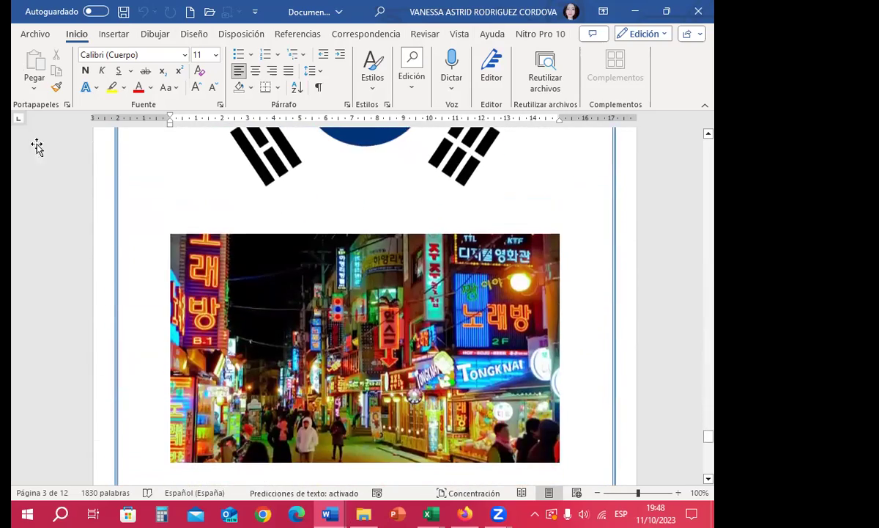
Browse the Vista, Diseño, Dibujar and Inicio ribbons and the Mostrar options.
left_click(460, 33)
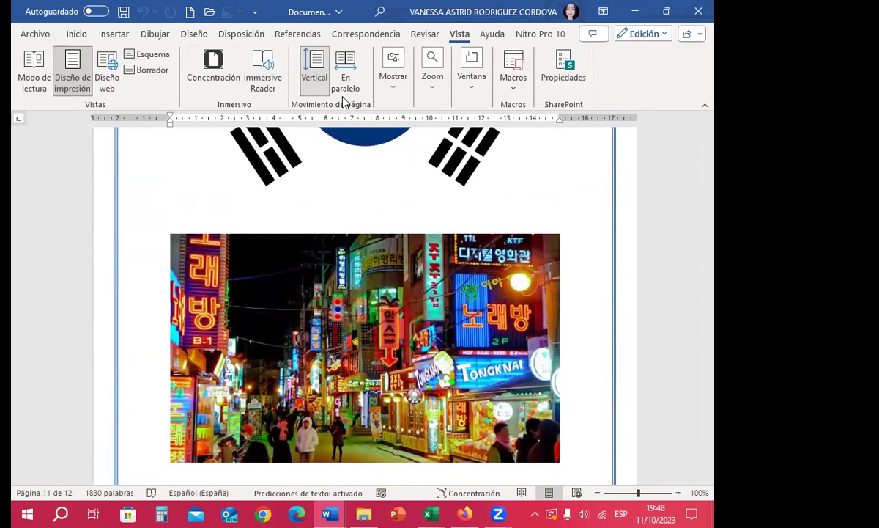
left_click(293, 226)
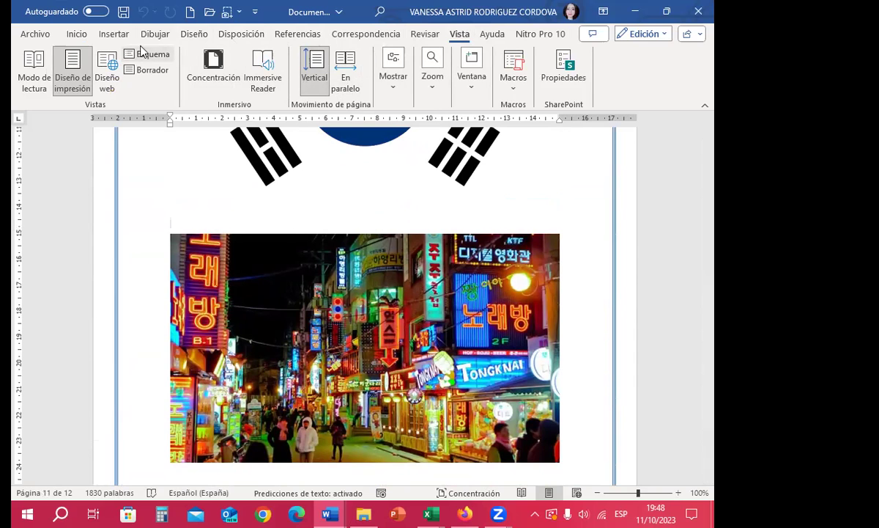
left_click(182, 37)
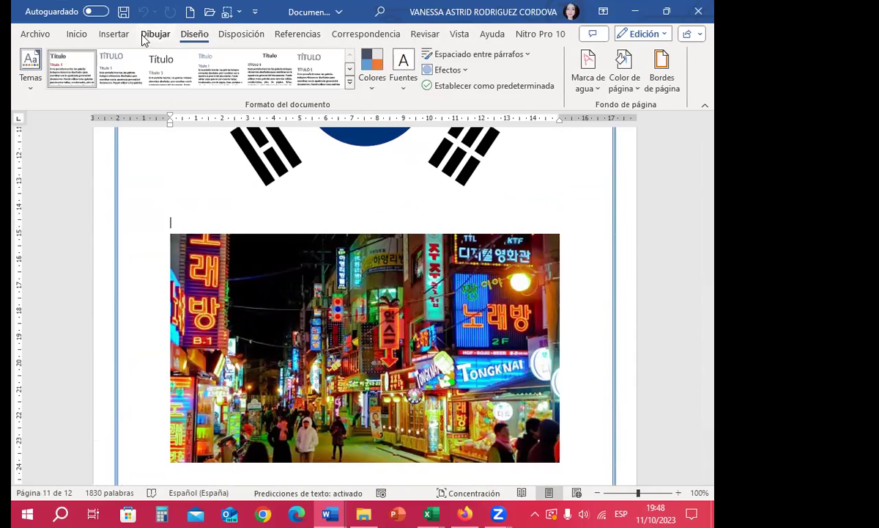
left_click(150, 35)
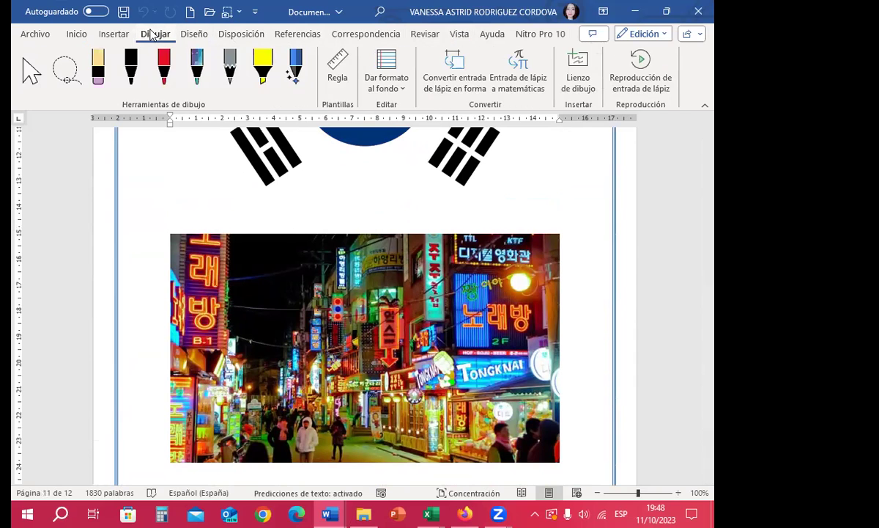
left_click(77, 34)
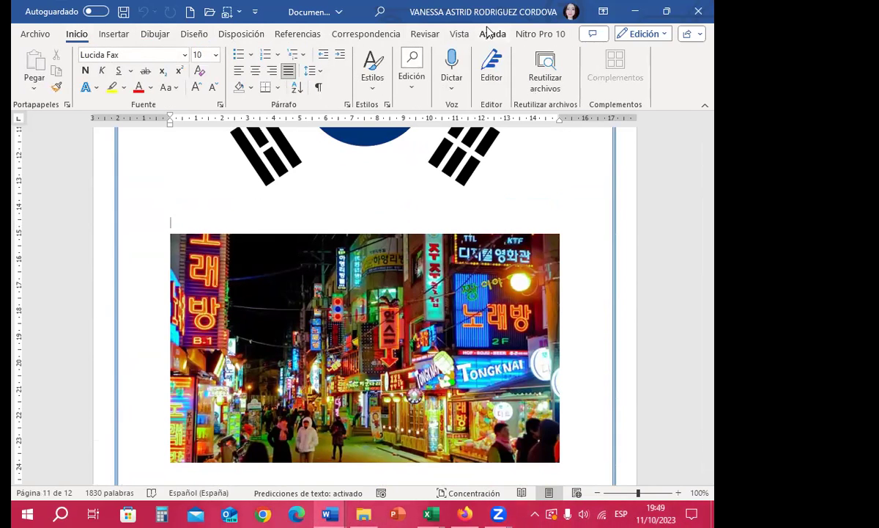
left_click(460, 37)
left_click(391, 89)
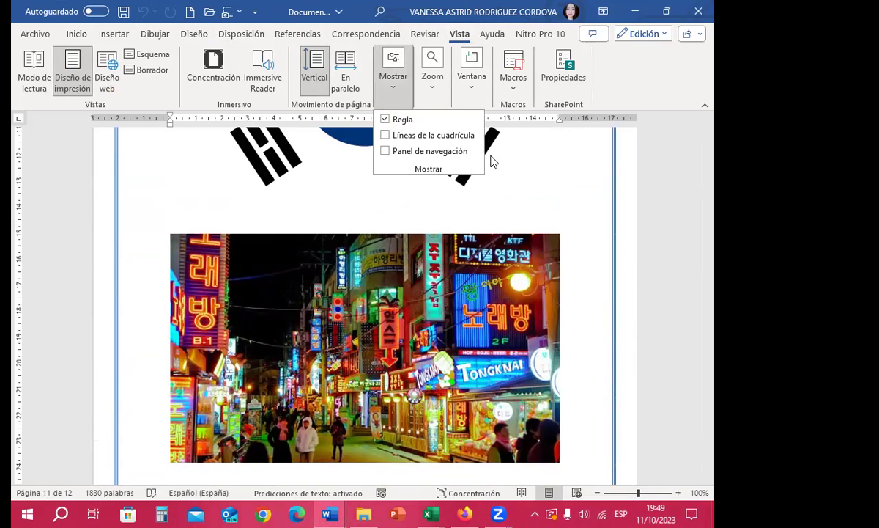
left_click(583, 212)
Scroll the document briefly, then close Word to return to the Excel sheet.
scroll(555, 352, "down", 4)
scroll(564, 350, "down", 2)
scroll(599, 344, "down", 3)
scroll(594, 352, "down", 2)
scroll(587, 360, "down", 4)
scroll(479, 341, "down", 4)
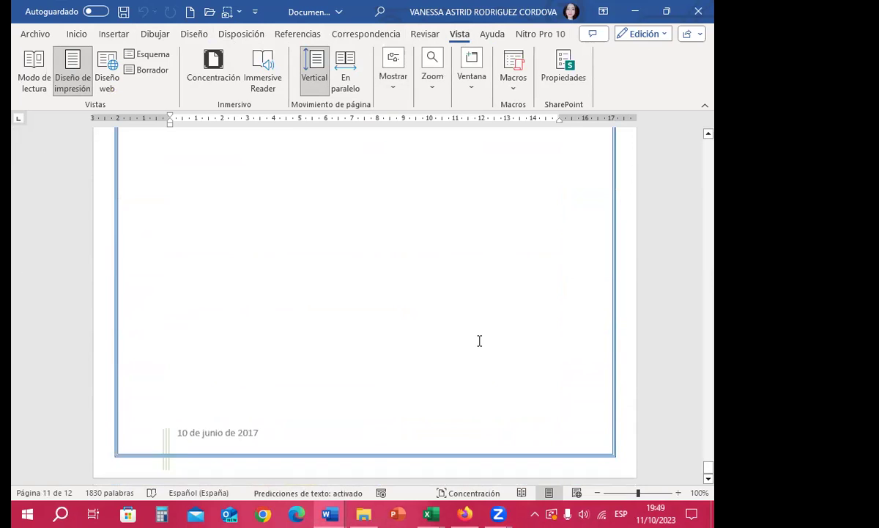
scroll(476, 326, "up", 2)
scroll(476, 325, "up", 2)
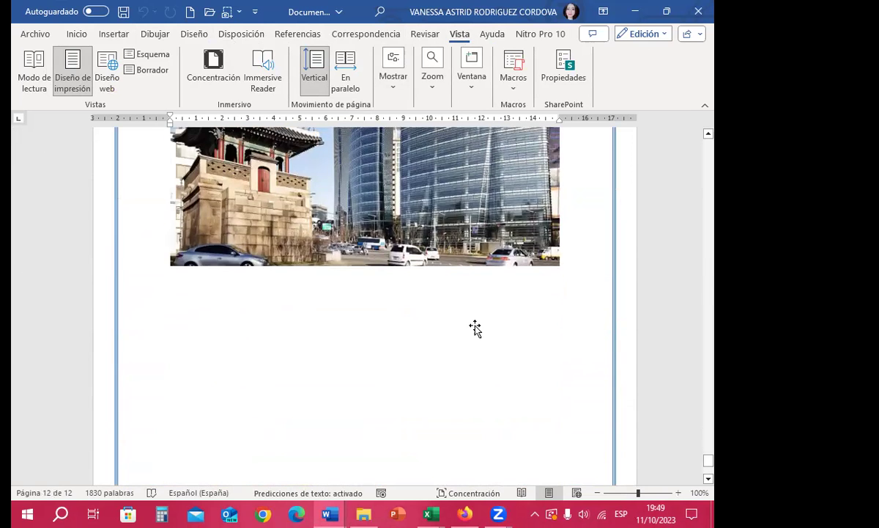
scroll(475, 326, "up", 3)
scroll(474, 328, "up", 2)
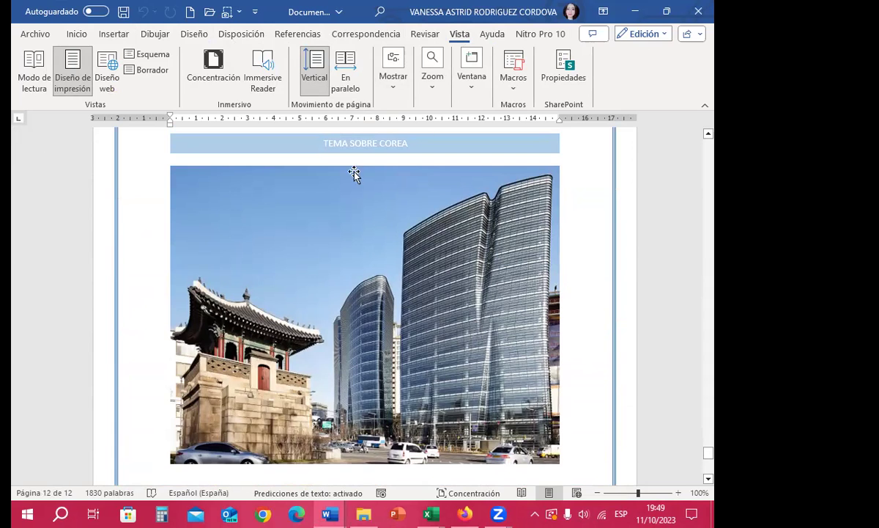
left_click(695, 14)
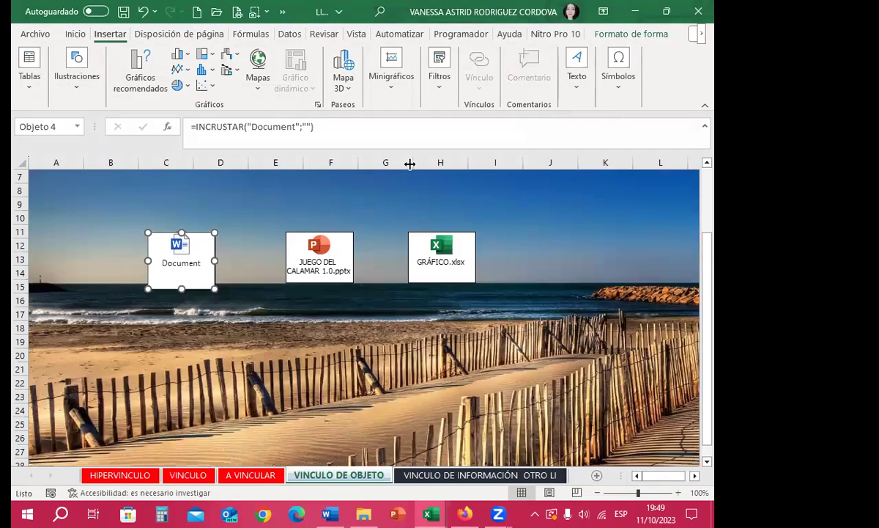
Deselect the Word object and launch the embedded JUEGO DEL CALAMAR presentation as a slideshow.
left_click(298, 324)
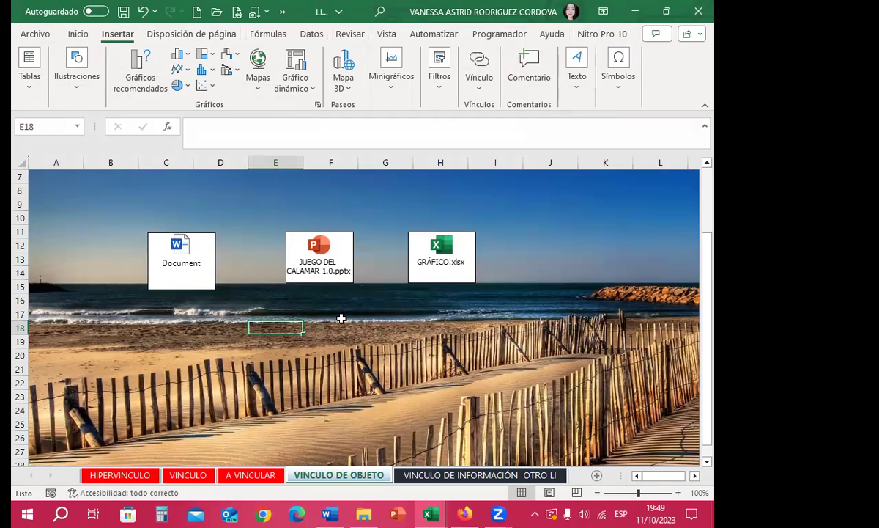
left_click(317, 248)
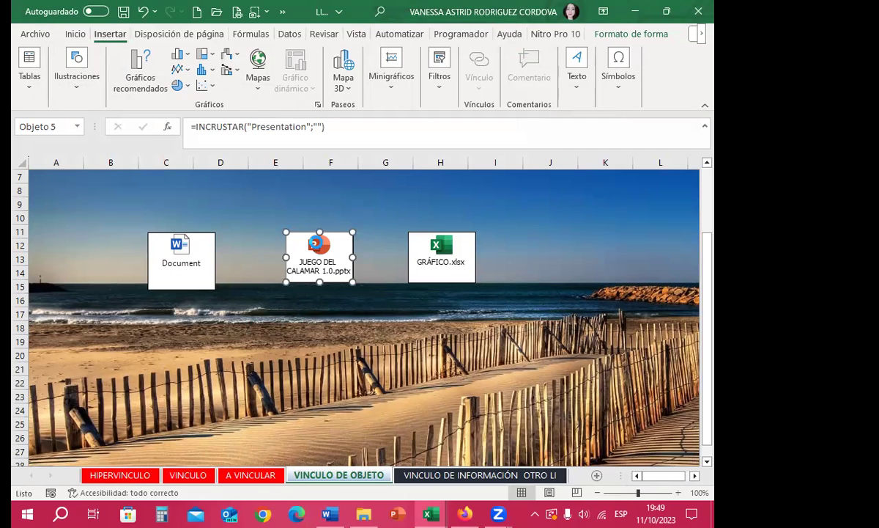
double_click(296, 227)
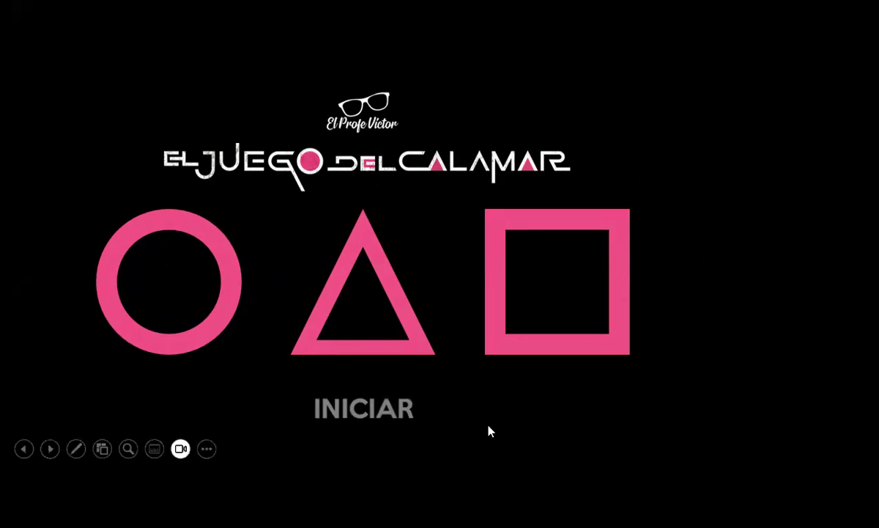
Start the game, view number 1's question, then pick number 2 for the glass bridge.
left_click(356, 414)
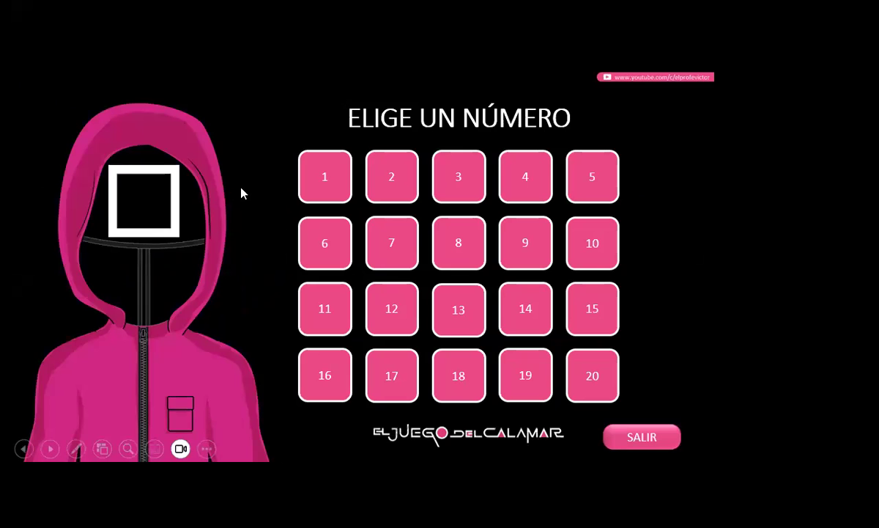
left_click(330, 187)
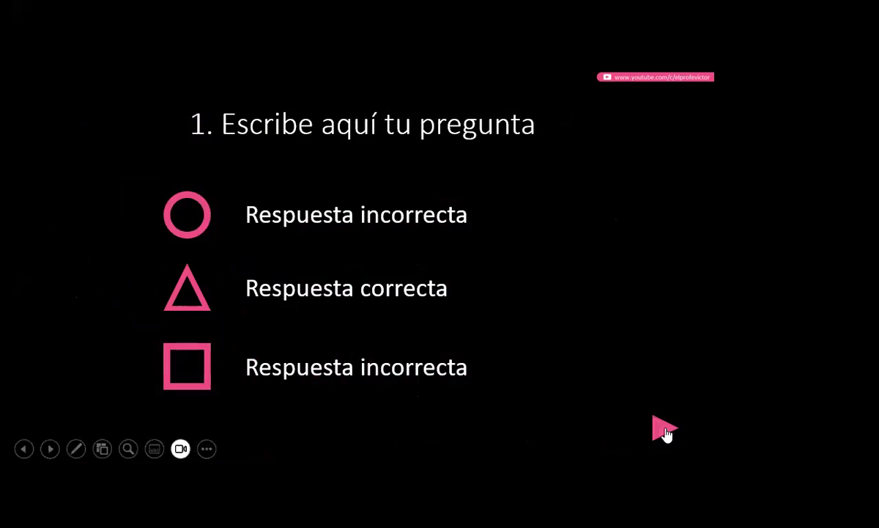
left_click(664, 431)
left_click(389, 180)
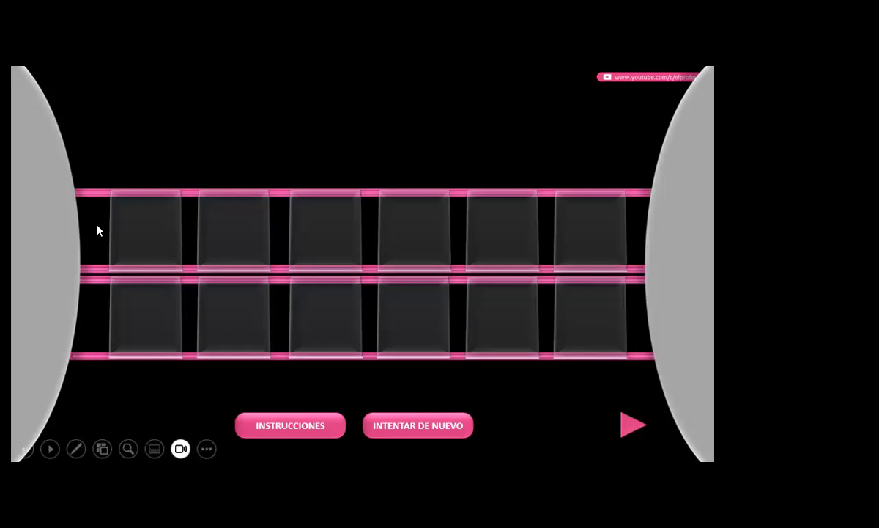
Step across six glass panels, then view the instructions and restore the full bridge.
left_click(144, 220)
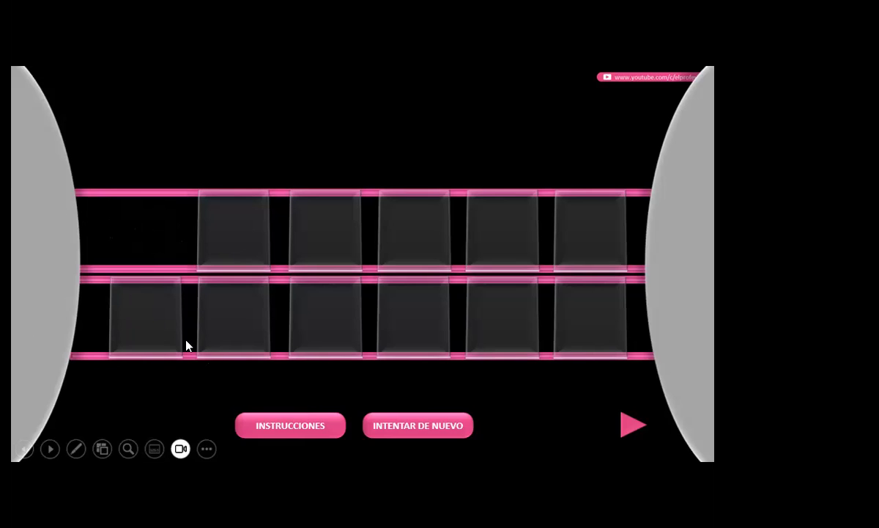
left_click(204, 342)
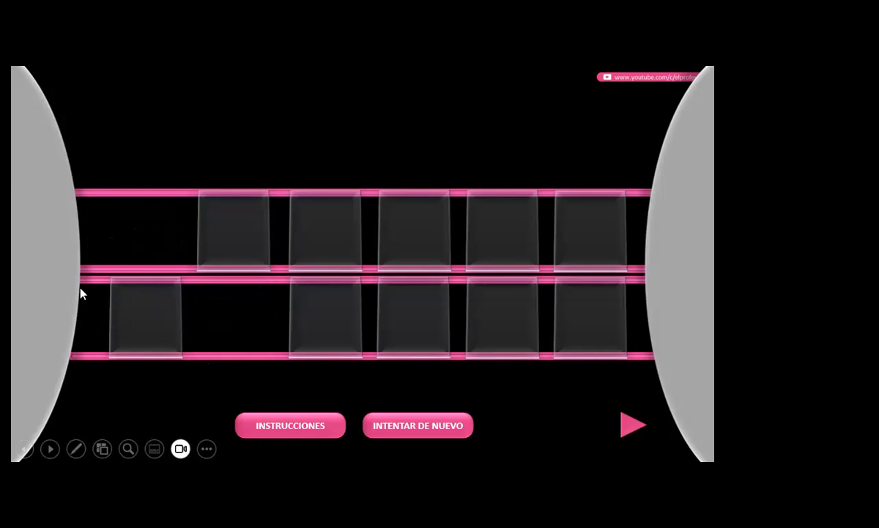
left_click(313, 250)
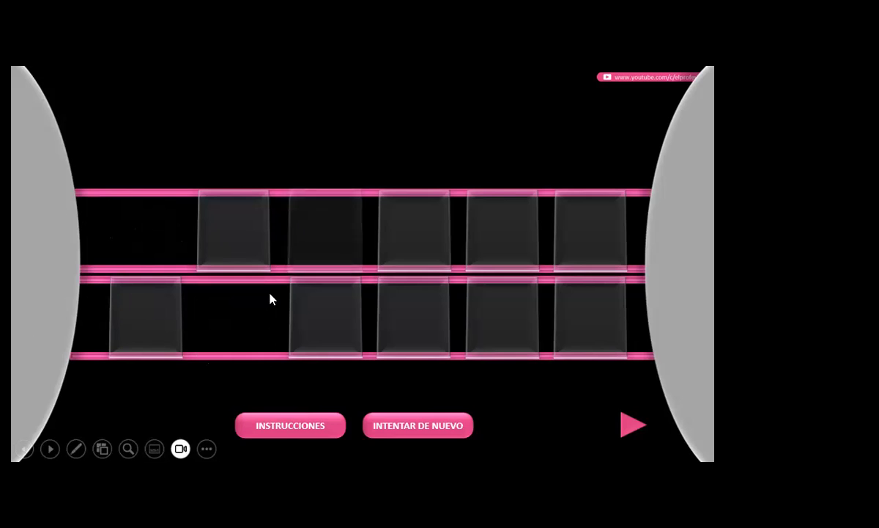
left_click(383, 331)
left_click(496, 249)
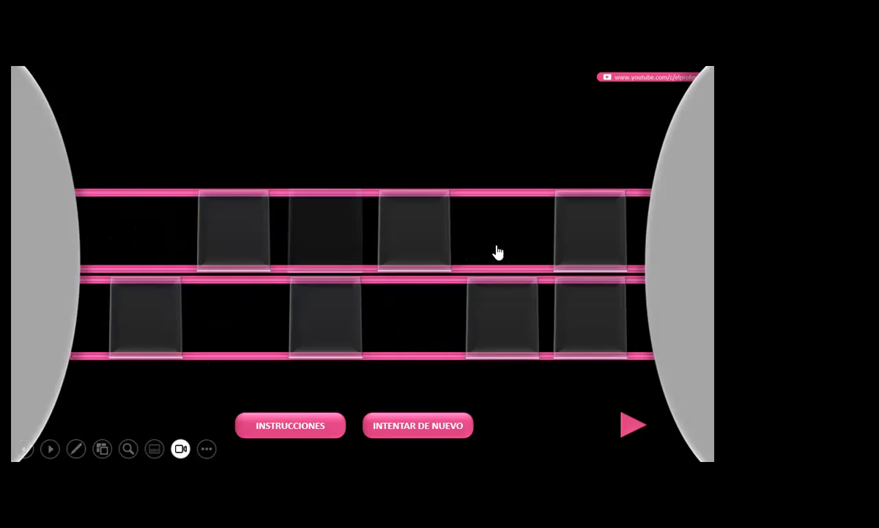
left_click(591, 329)
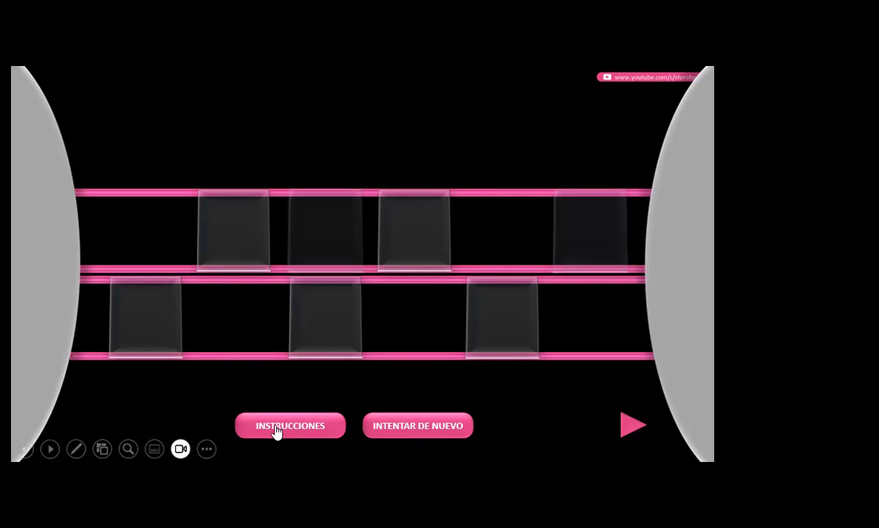
left_click(385, 423)
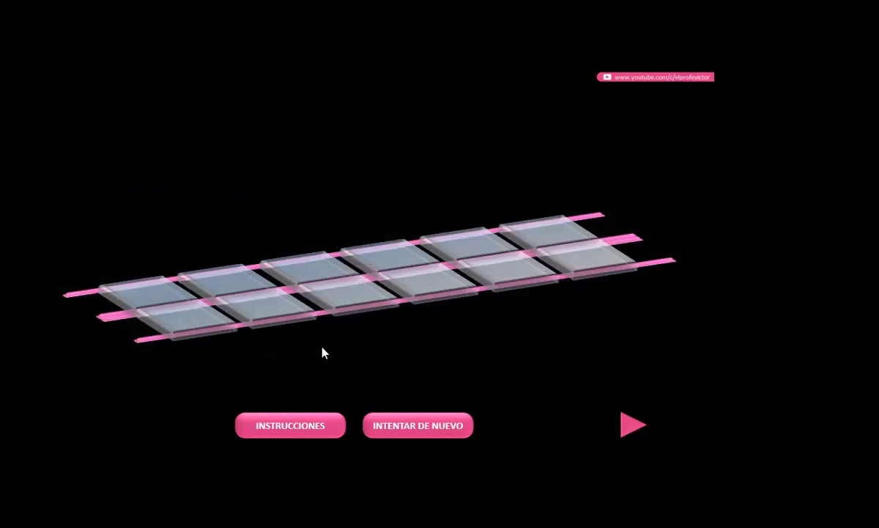
left_click(340, 317)
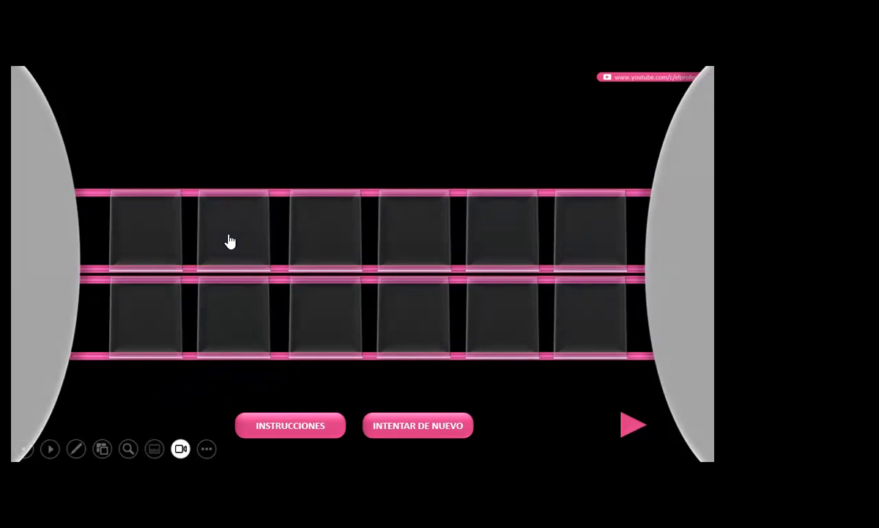
key("Escape")
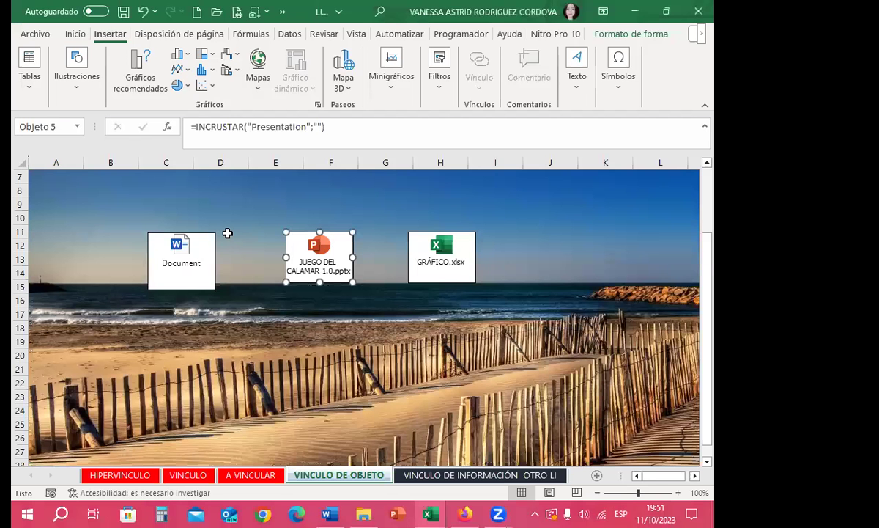
left_click(384, 311)
double_click(425, 280)
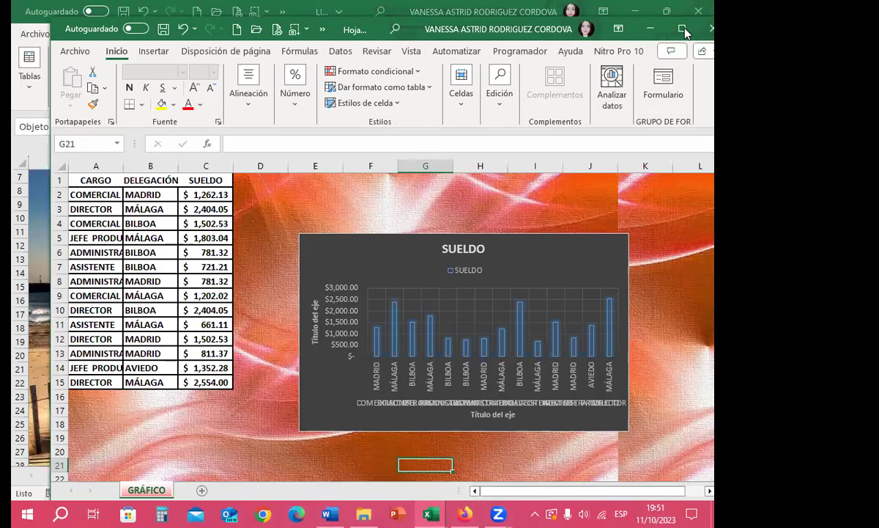
double_click(637, 27)
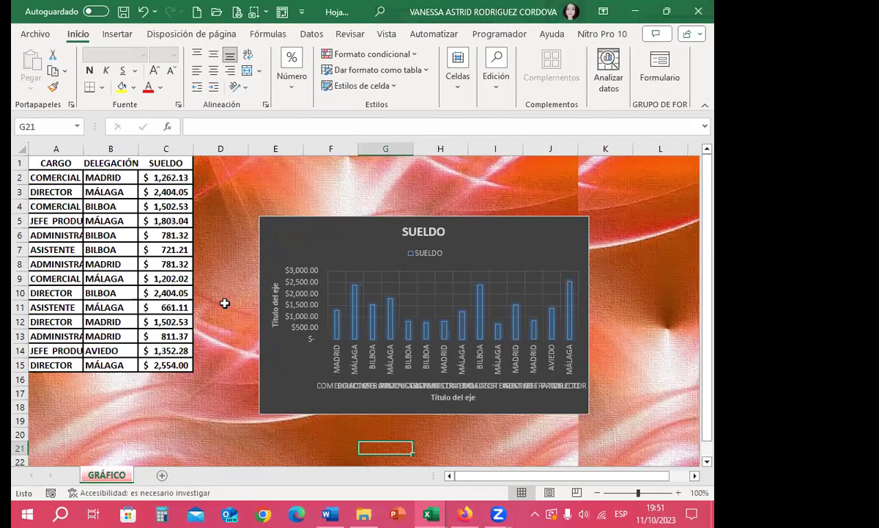
left_click(236, 303)
left_click(264, 192)
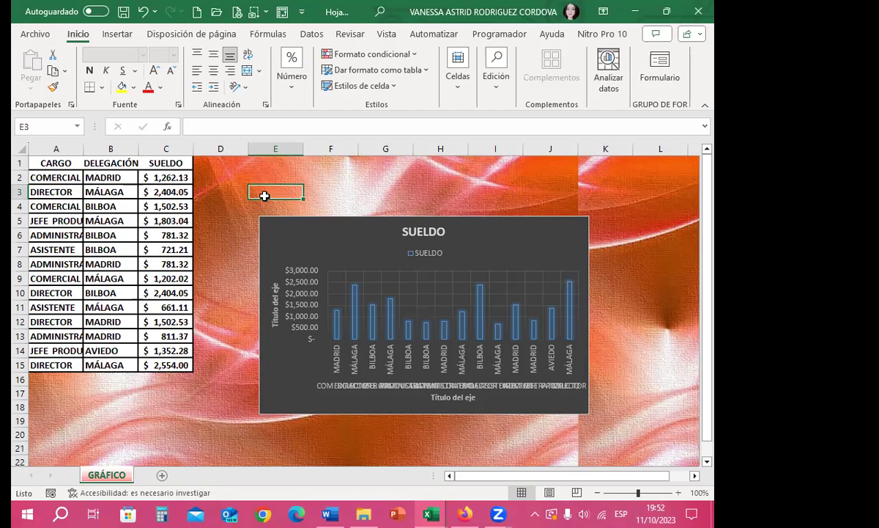
left_click(699, 11)
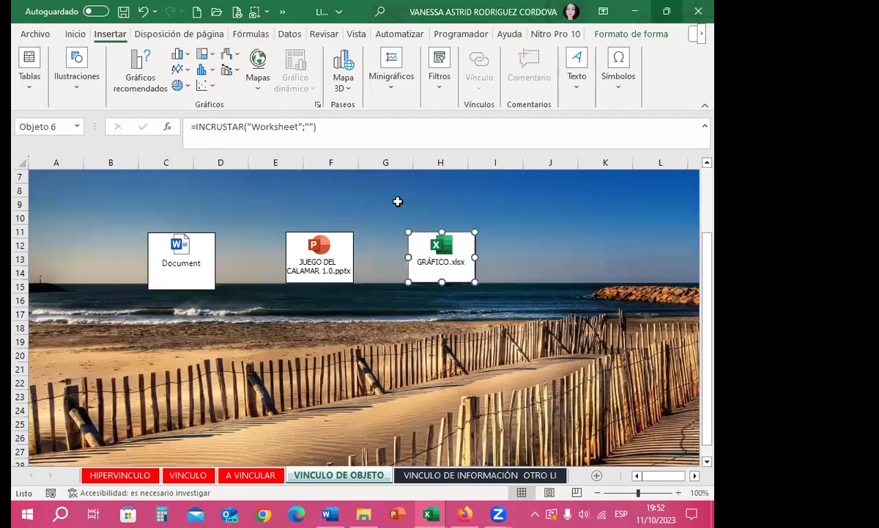
Deselect the GRÁFICO object icon on the sheet.
left_click_drag(143, 299, 493, 299)
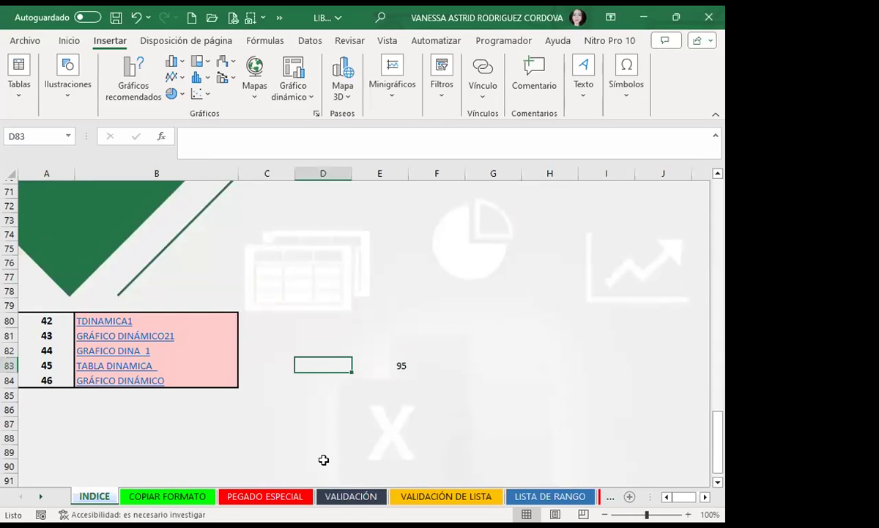
left_click(433, 261)
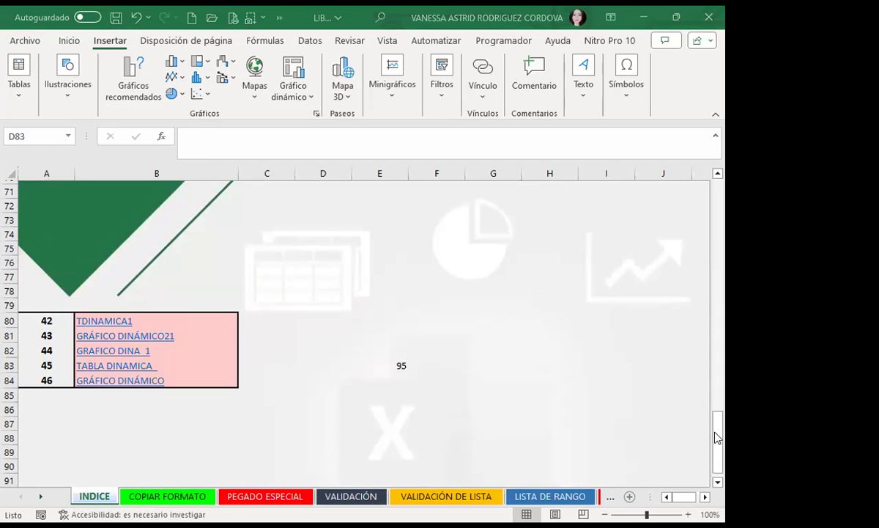
left_click_drag(717, 437, 707, 210)
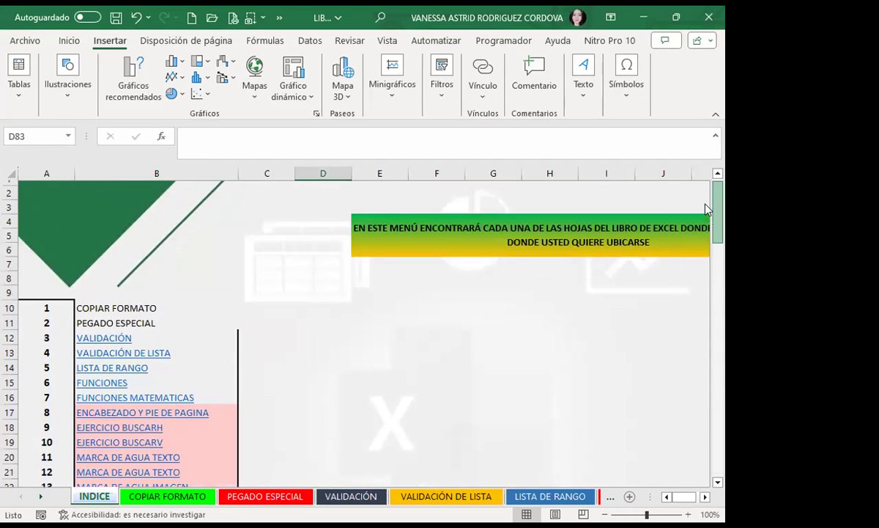
scroll(226, 344, "down", 1)
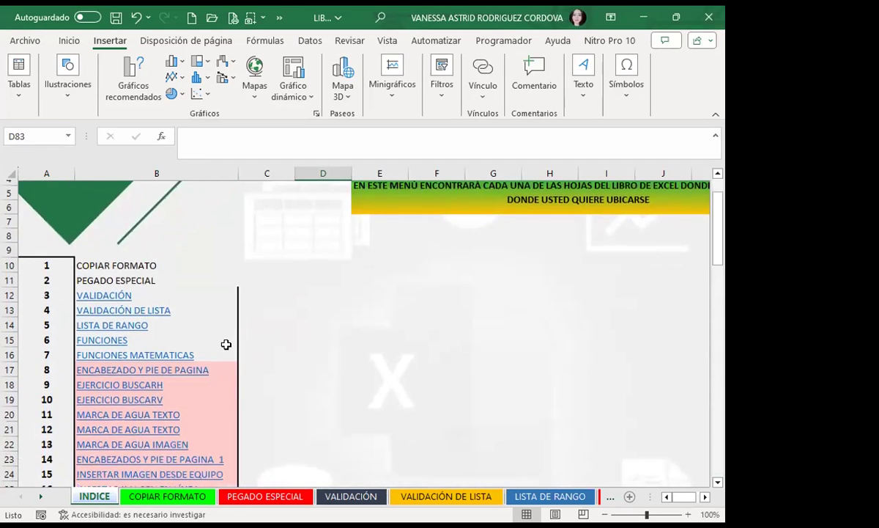
scroll(226, 344, "down", 2)
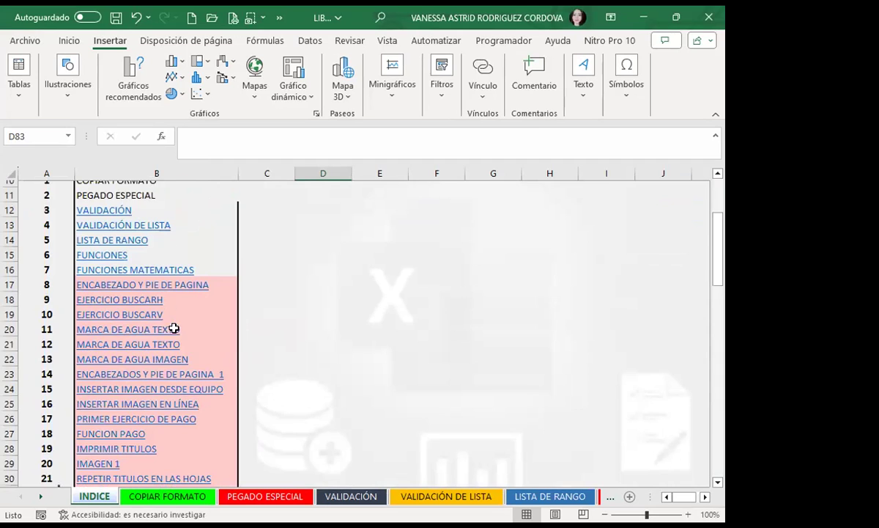
scroll(174, 329, "down", 8)
scroll(174, 331, "down", 5)
scroll(174, 333, "down", 1)
scroll(174, 333, "down", 1)
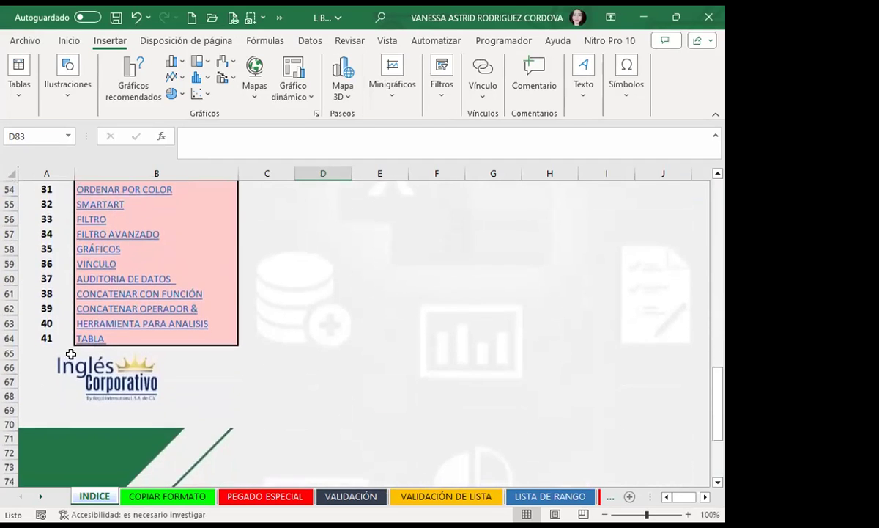
scroll(144, 368, "down", 4)
scroll(144, 368, "down", 4)
scroll(40, 291, "down", 1)
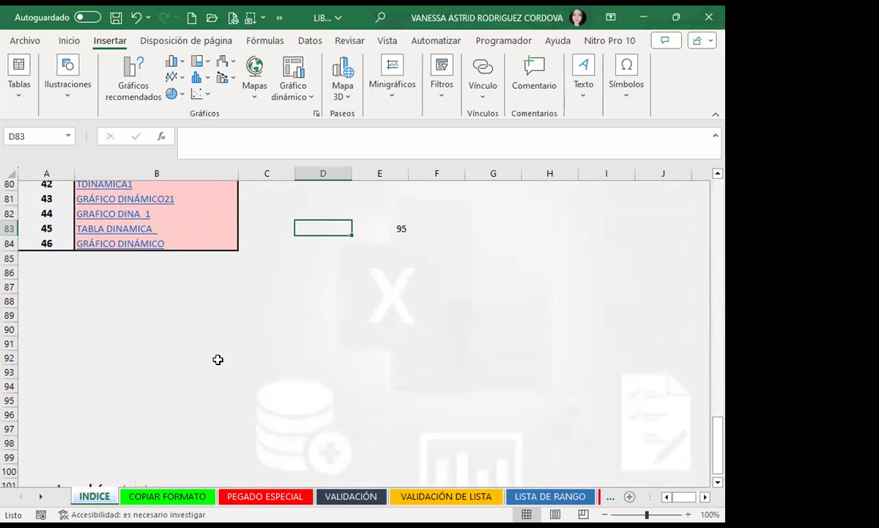
scroll(218, 359, "up", 1)
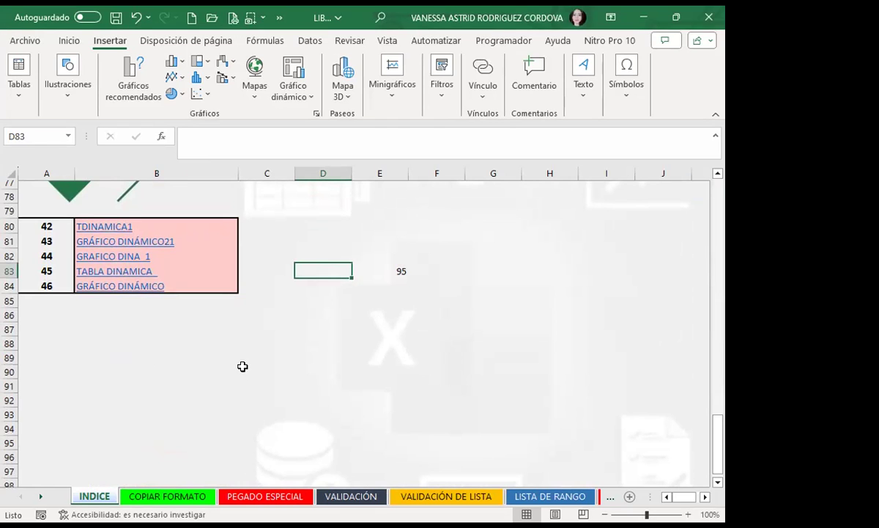
scroll(235, 362, "up", 3)
scroll(292, 368, "up", 5)
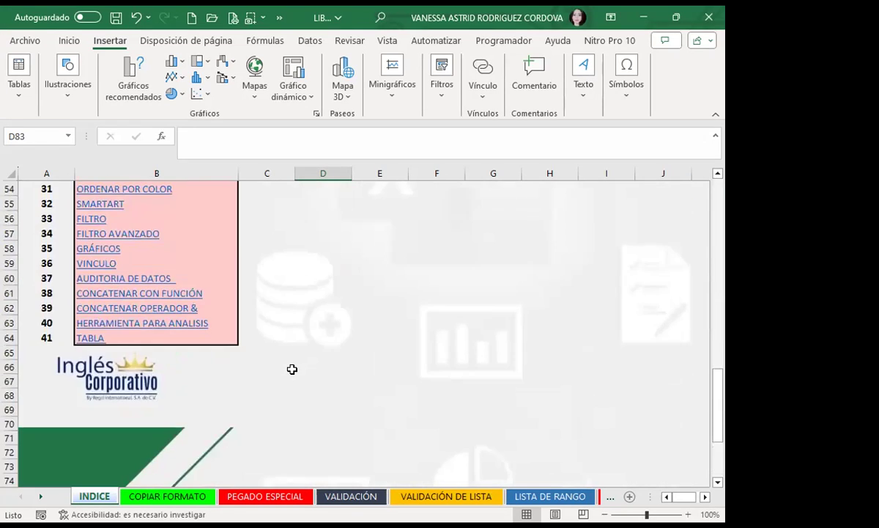
scroll(291, 369, "up", 3)
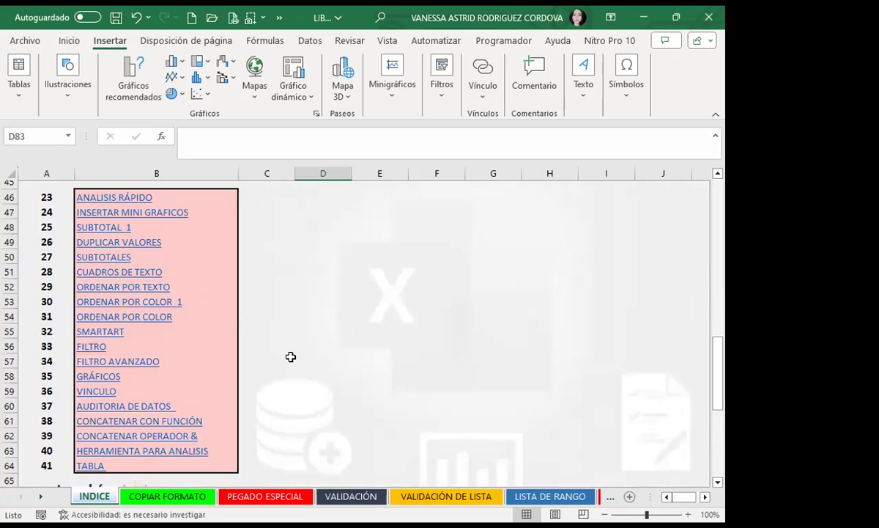
scroll(291, 357, "up", 3)
scroll(286, 359, "up", 6)
scroll(280, 361, "up", 4)
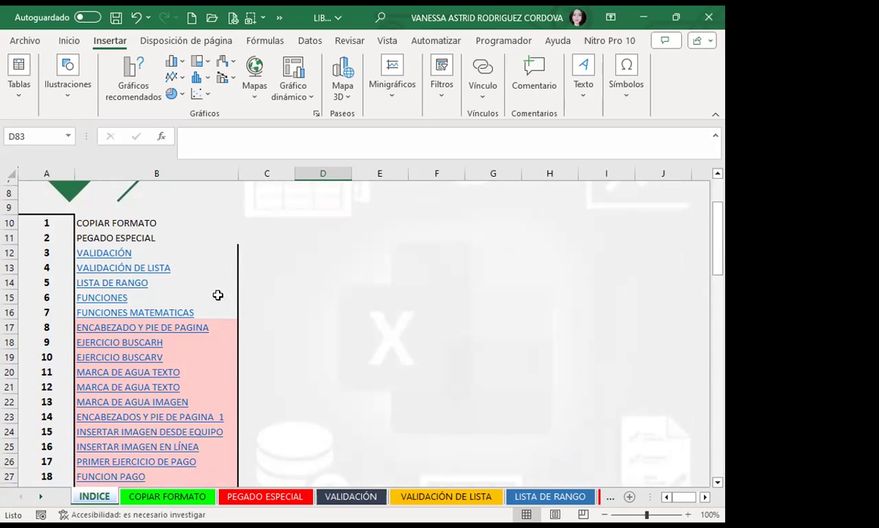
scroll(228, 311, "down", 5)
scroll(229, 312, "down", 5)
scroll(229, 311, "down", 10)
scroll(229, 311, "down", 4)
scroll(228, 311, "down", 5)
scroll(229, 312, "up", 15)
scroll(229, 311, "up", 4)
scroll(228, 311, "up", 5)
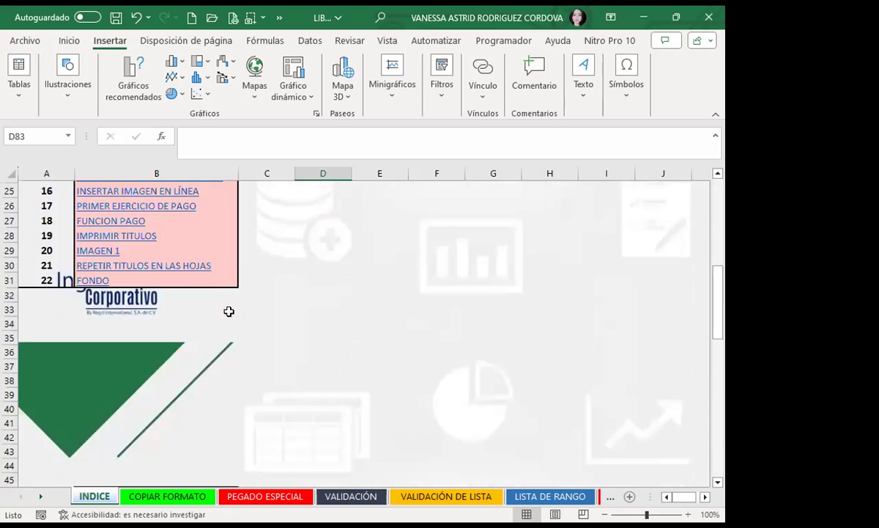
scroll(232, 309, "up", 7)
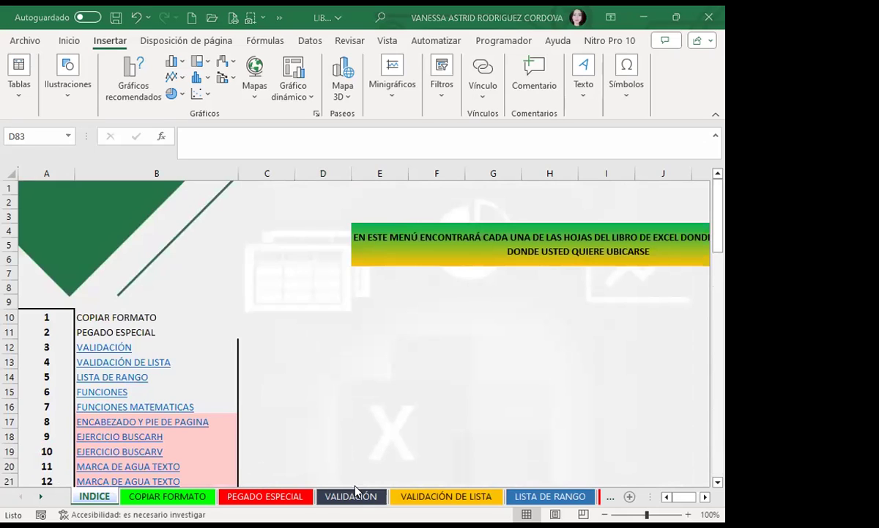
right_click(40, 496)
scroll(44, 348, "down", 3)
scroll(44, 348, "down", 6)
scroll(44, 348, "up", 7)
scroll(44, 348, "up", 1)
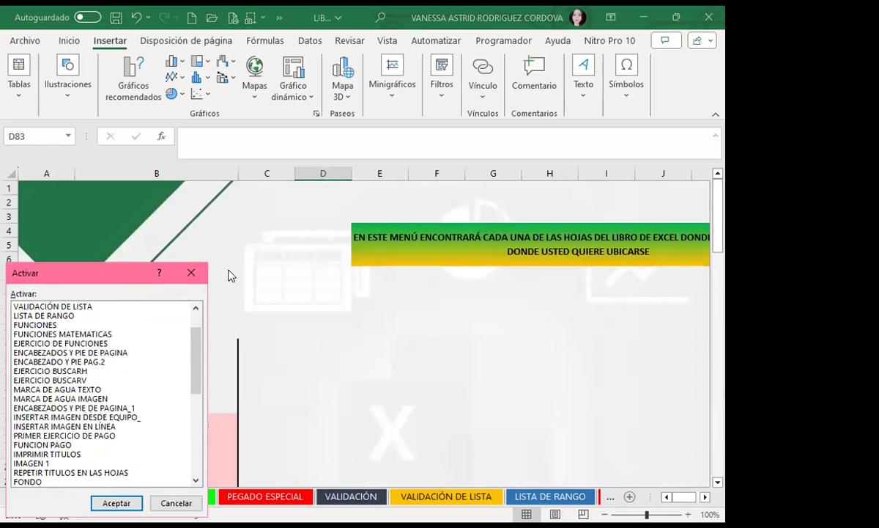
key("Escape")
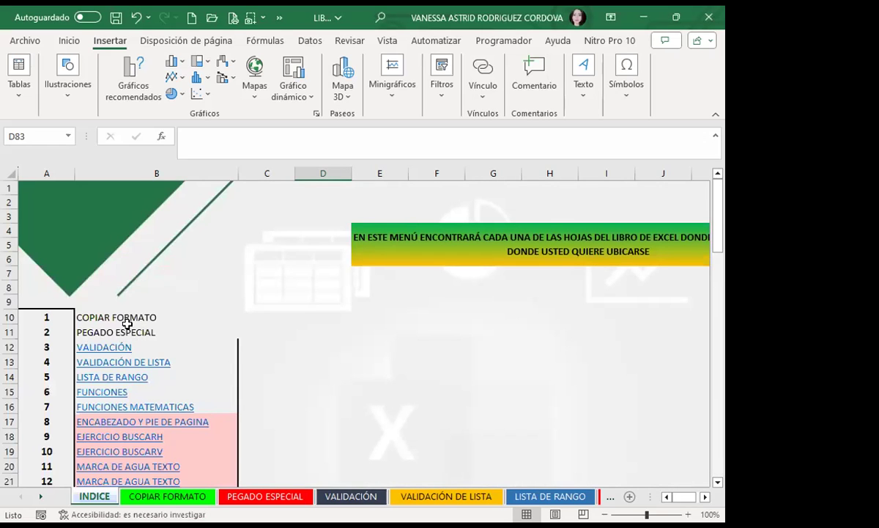
left_click(161, 315)
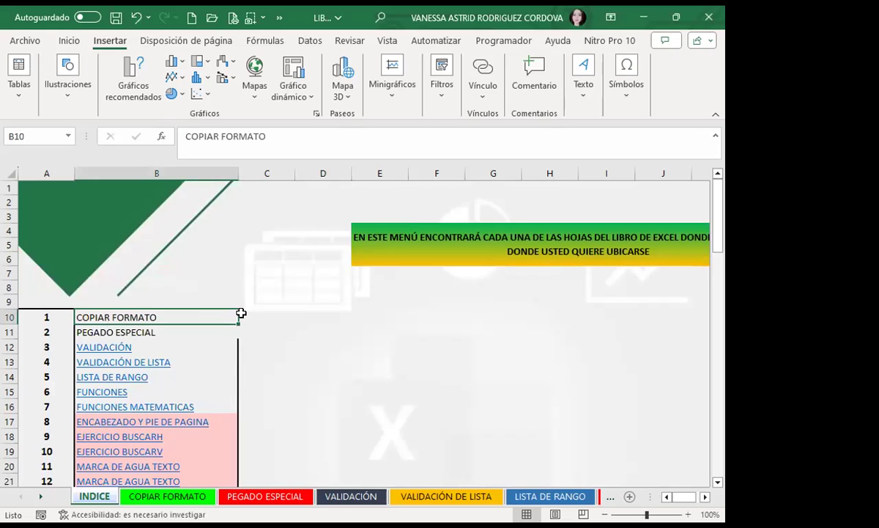
Hyperlink the COPIAR FORMATO index entry to the COPIAR FORMATO sheet.
left_click(483, 74)
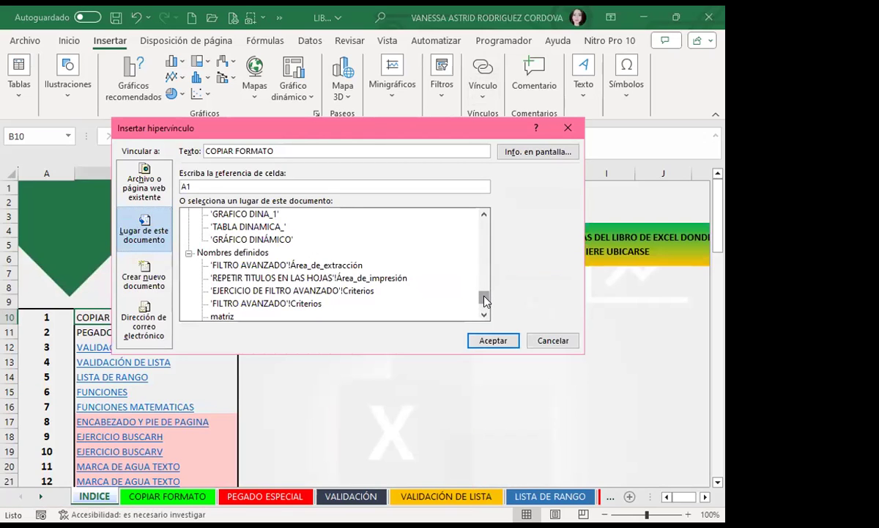
left_click_drag(484, 299, 483, 220)
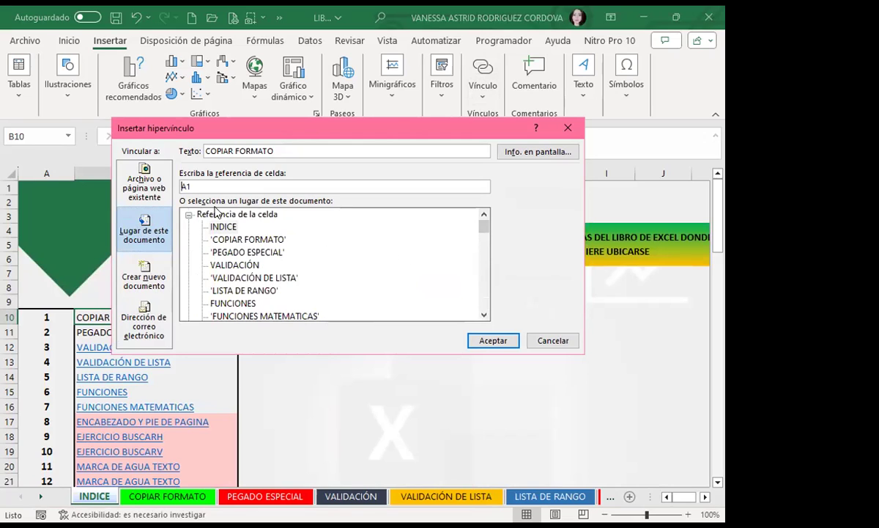
left_click(251, 242)
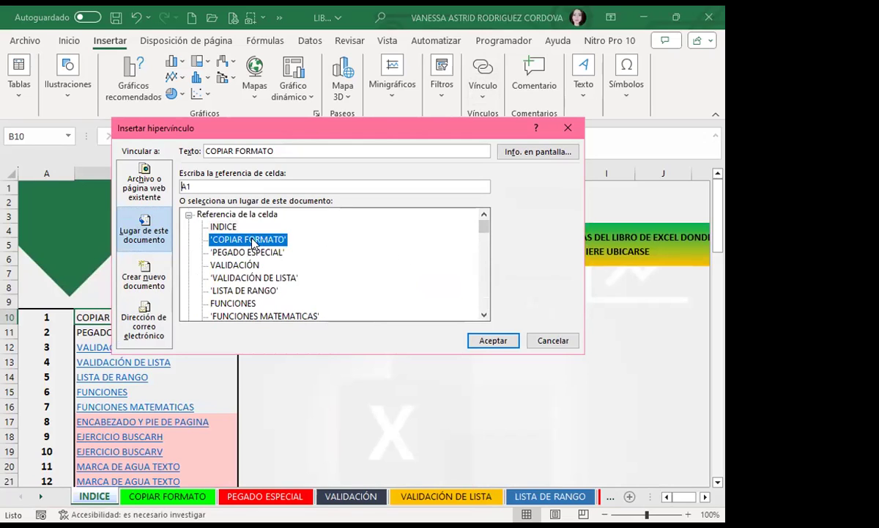
left_click(489, 341)
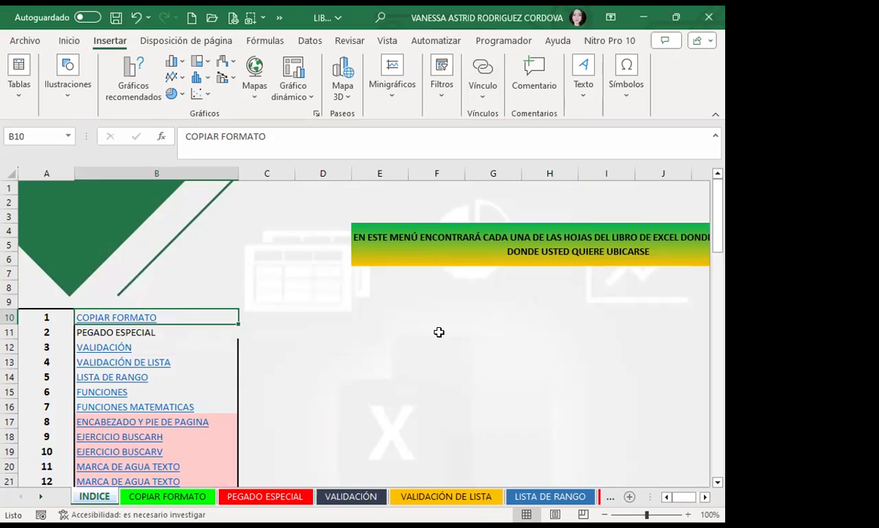
Hyperlink the PEGADO ESPECIAL entry in B11 to the PEGADO ESPECIAL sheet.
left_click(172, 333)
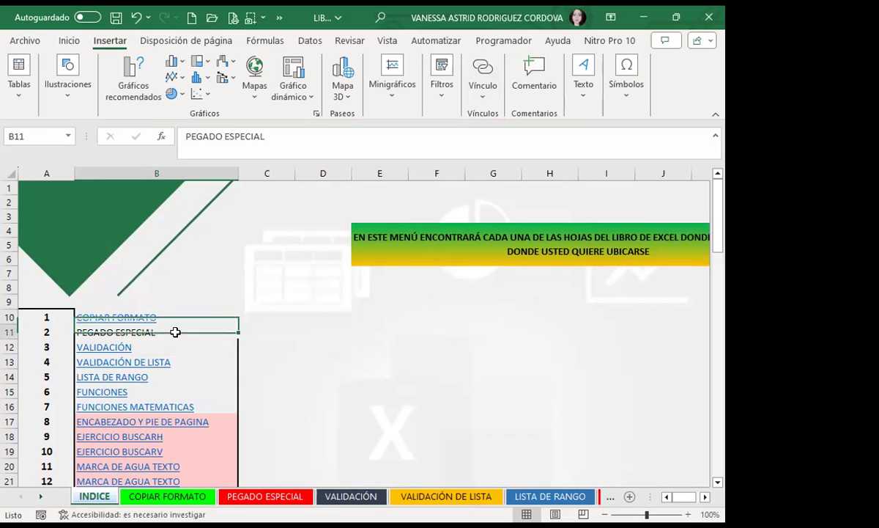
left_click(469, 66)
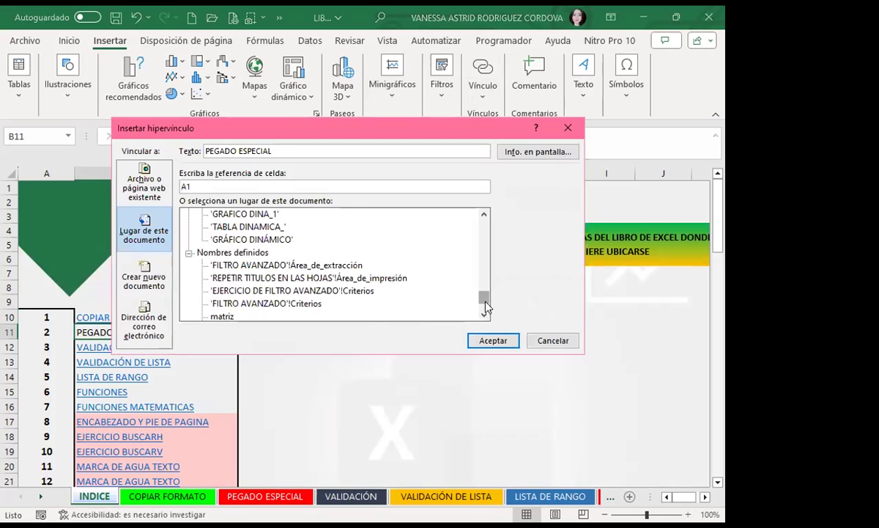
scroll(458, 286, "up", 5)
scroll(458, 286, "up", 5)
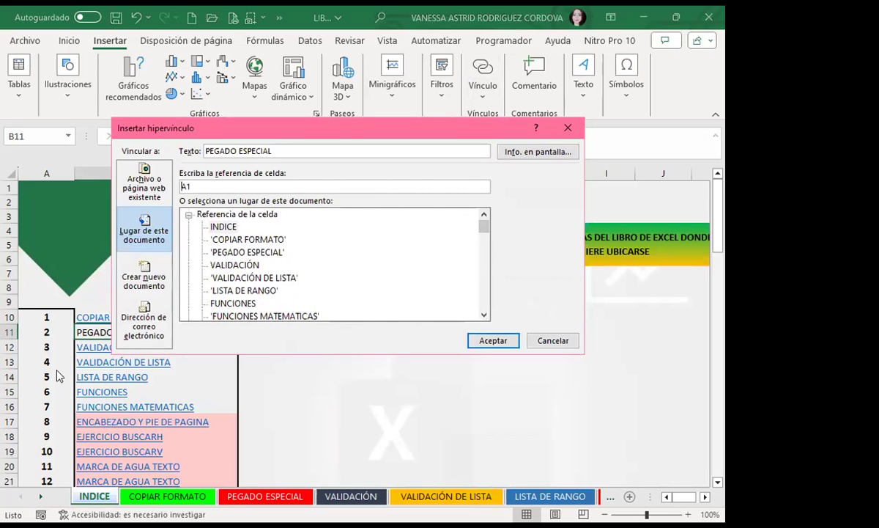
left_click(233, 254)
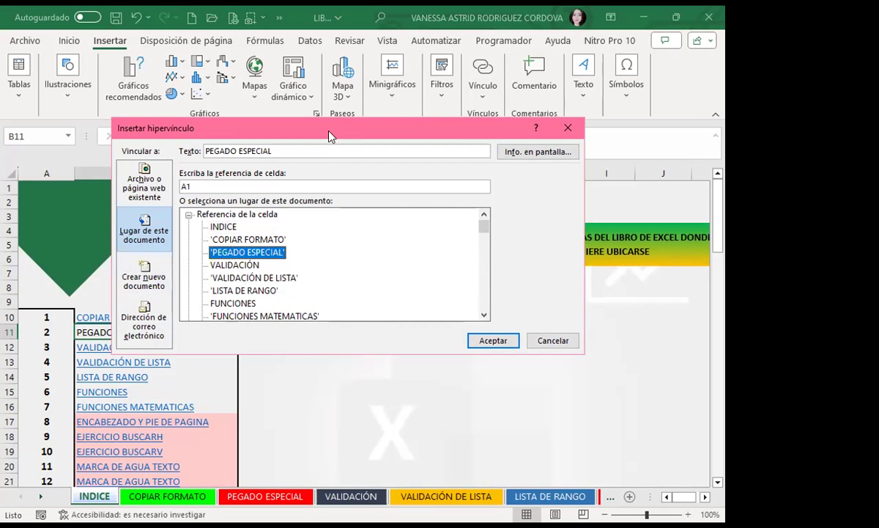
left_click_drag(330, 136, 340, 81)
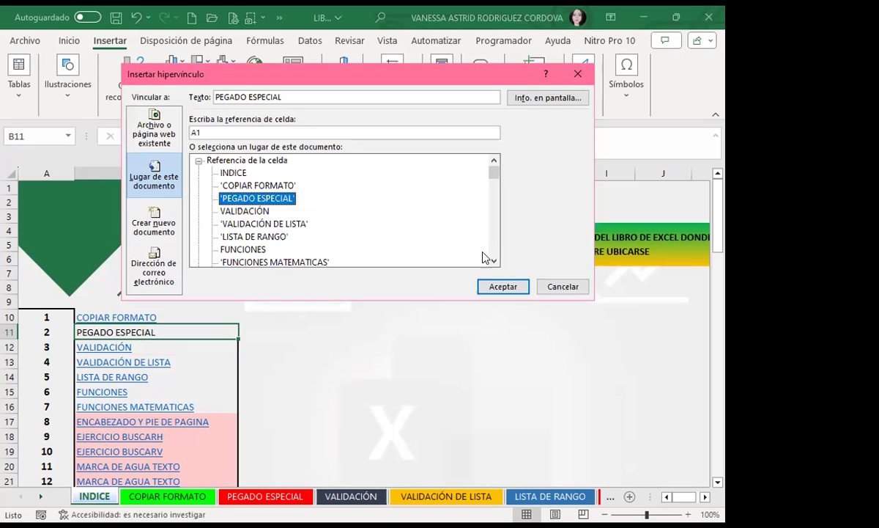
left_click(504, 287)
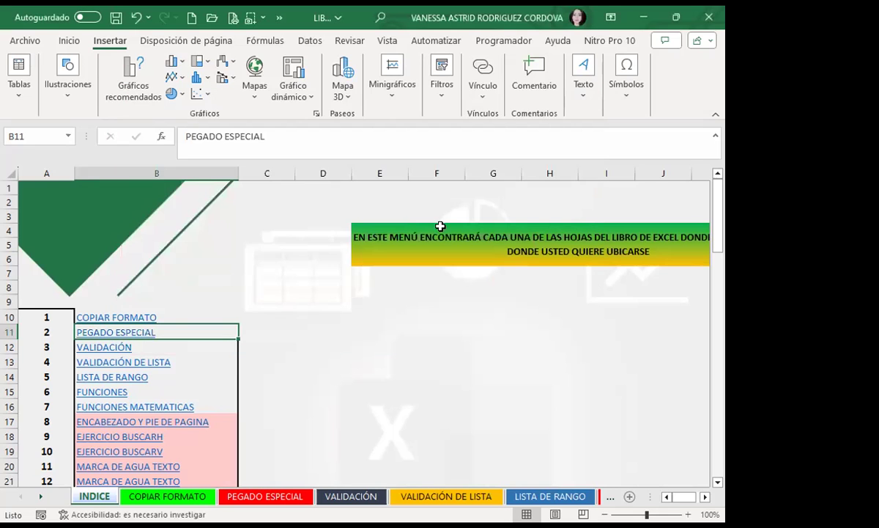
Scroll the index and follow the CUADROS DE TEXTO hyperlink to its sheet.
scroll(170, 359, "down", 4)
scroll(174, 319, "down", 2)
scroll(165, 315, "down", 3)
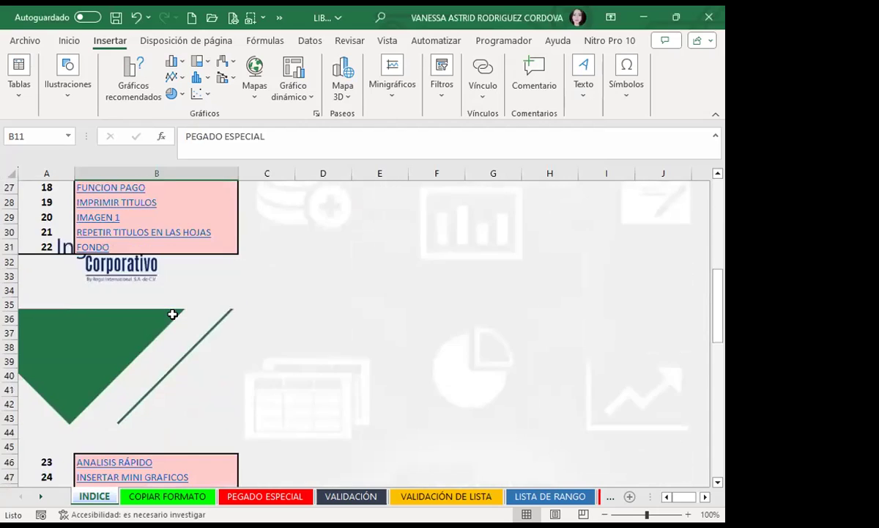
scroll(173, 311, "down", 3)
scroll(176, 307, "down", 4)
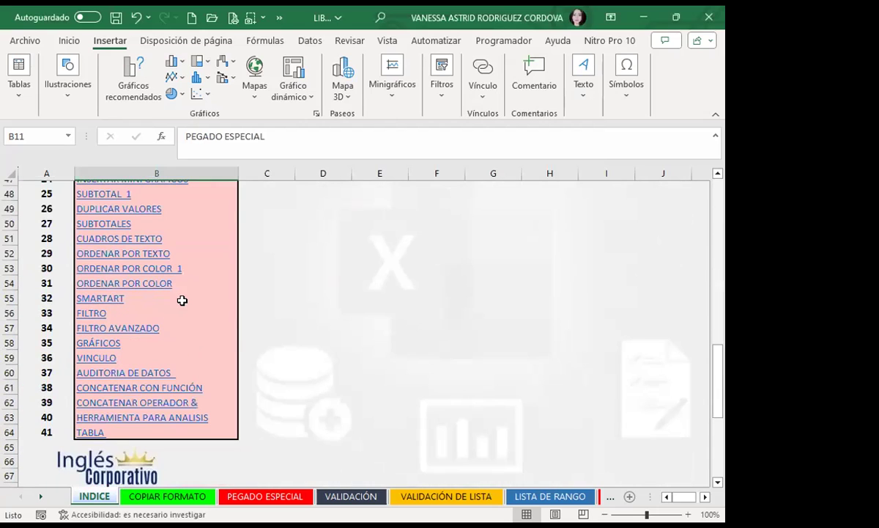
left_click(100, 241)
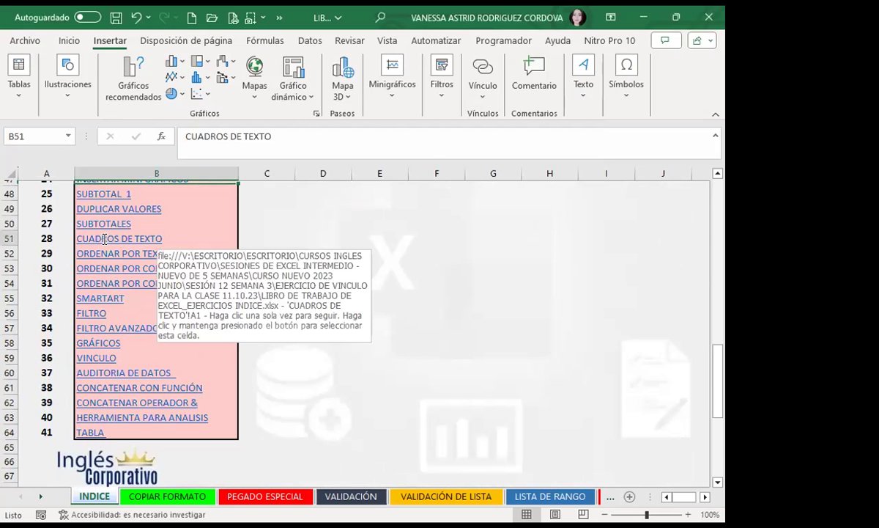
left_click(104, 239)
scroll(469, 333, "down", 4)
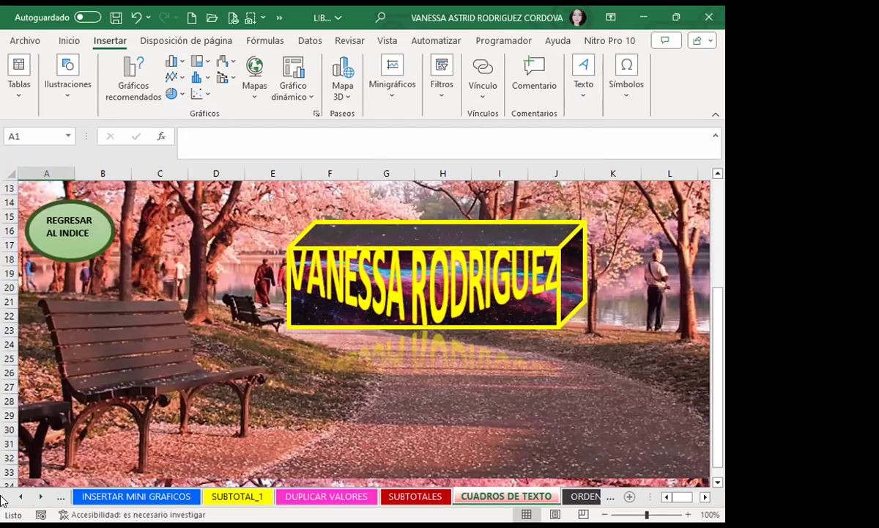
Return to INDICE with the REGRESAR AL INDICE button and scroll down the list.
left_click(68, 226)
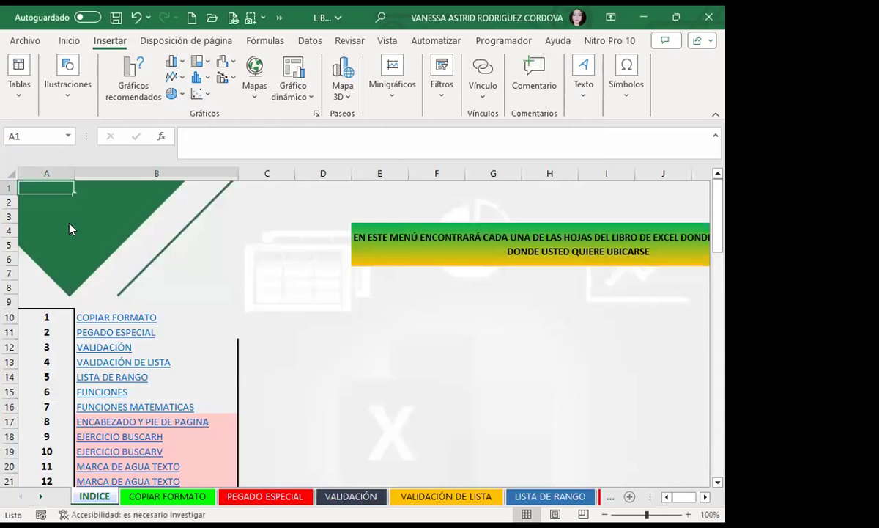
scroll(70, 227, "down", 4)
scroll(131, 260, "down", 2)
scroll(131, 260, "down", 5)
scroll(131, 260, "down", 3)
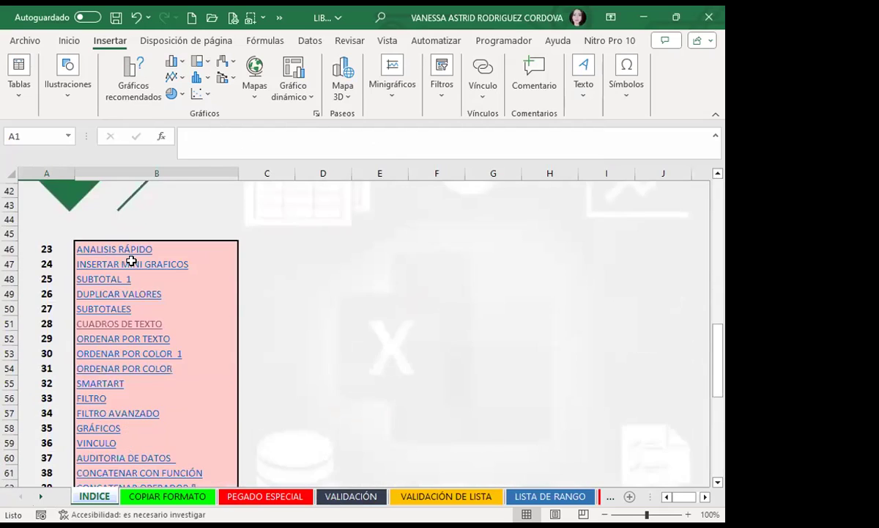
scroll(131, 260, "down", 3)
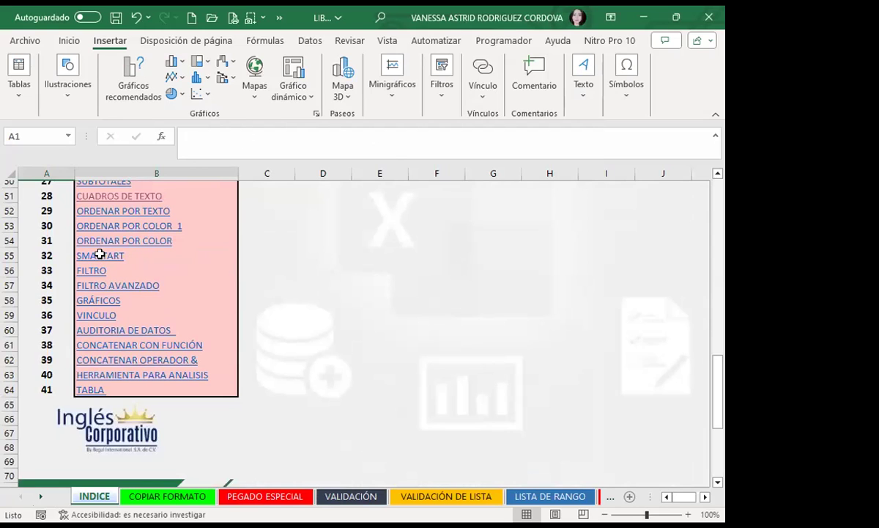
Visit the SMARTART sheet and come back using its REGRESAR AL INDICE button.
left_click(100, 255)
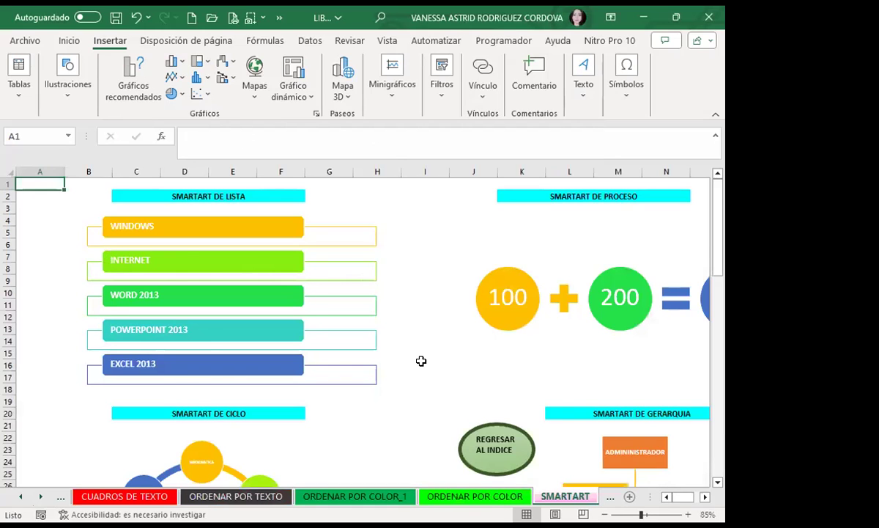
scroll(396, 314, "down", 5)
scroll(397, 314, "down", 4)
scroll(396, 313, "down", 4)
scroll(397, 314, "down", 4)
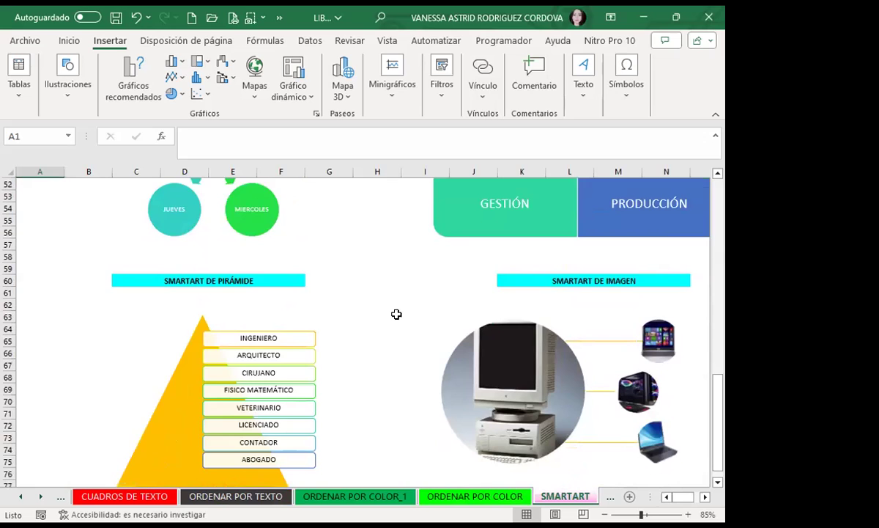
scroll(397, 314, "down", 4)
scroll(396, 314, "up", 5)
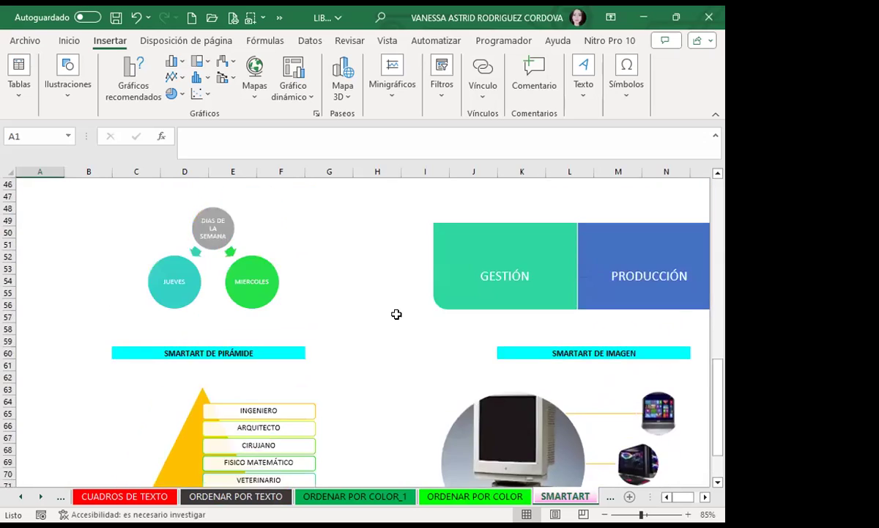
scroll(397, 314, "up", 9)
scroll(397, 313, "up", 7)
scroll(401, 318, "down", 2)
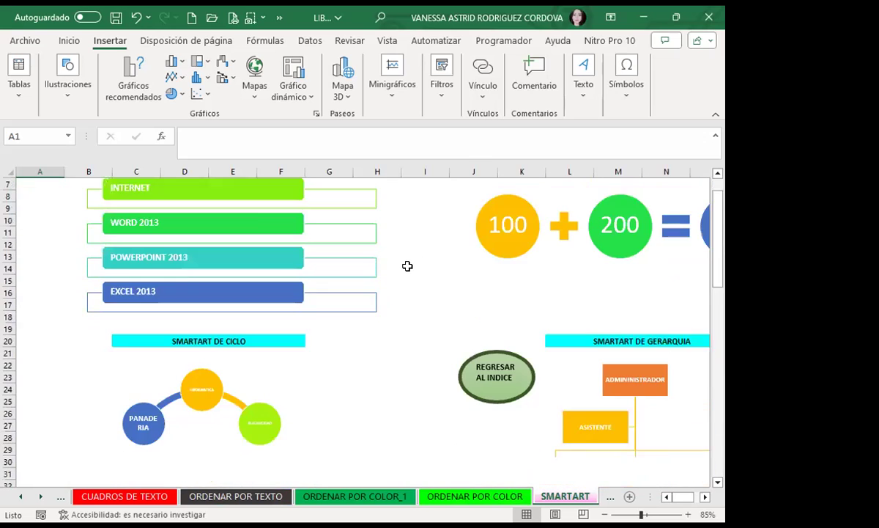
scroll(405, 264, "down", 1)
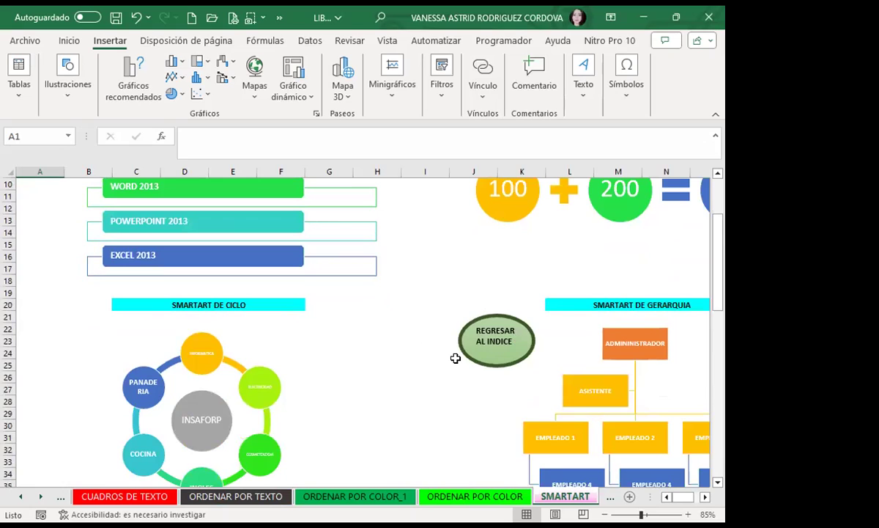
left_click(501, 356)
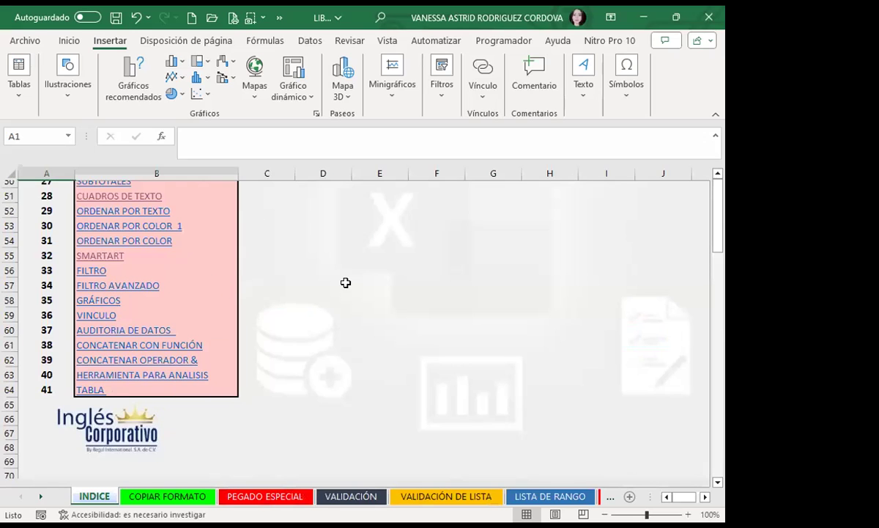
Follow the MARCA DE AGUA TEXTO link, then return via its REGRESAR AL INDICE button.
left_click(323, 285)
scroll(260, 299, "up", 13)
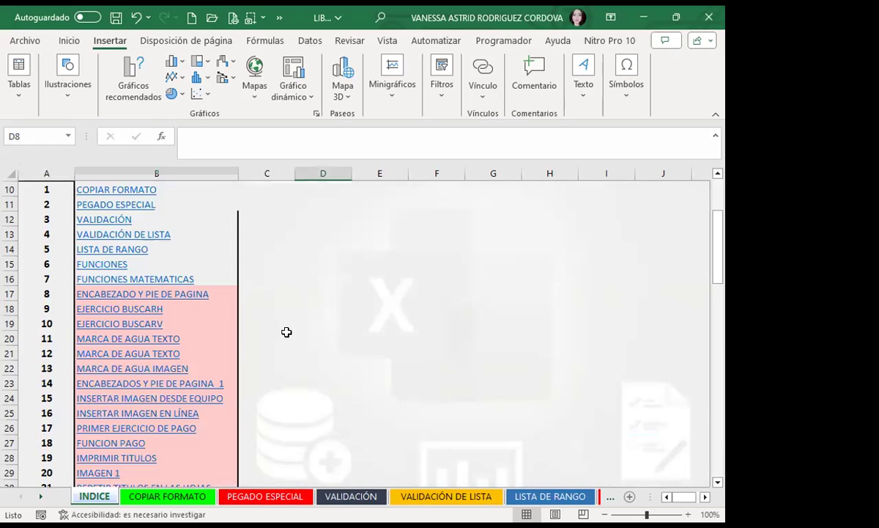
scroll(286, 332, "down", 2)
left_click(147, 255)
scroll(261, 269, "down", 1)
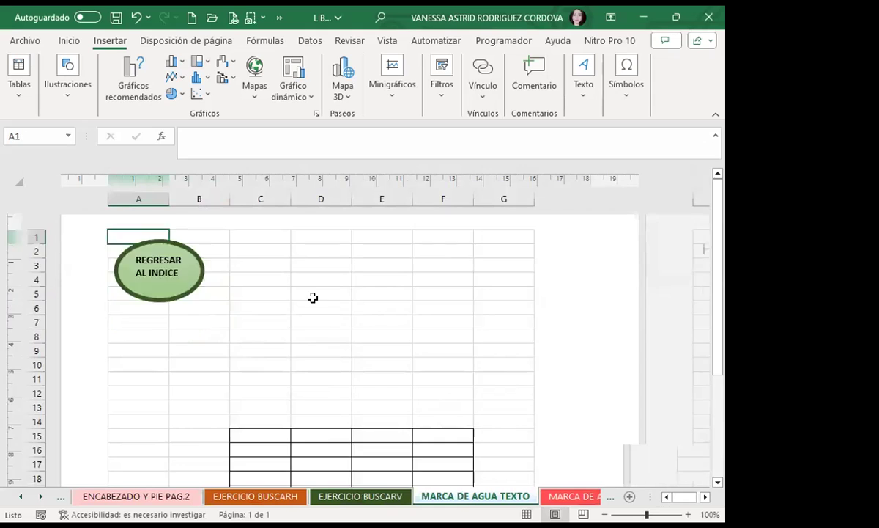
scroll(312, 297, "down", 3)
scroll(312, 298, "down", 8)
scroll(315, 302, "down", 4)
scroll(318, 306, "down", 2)
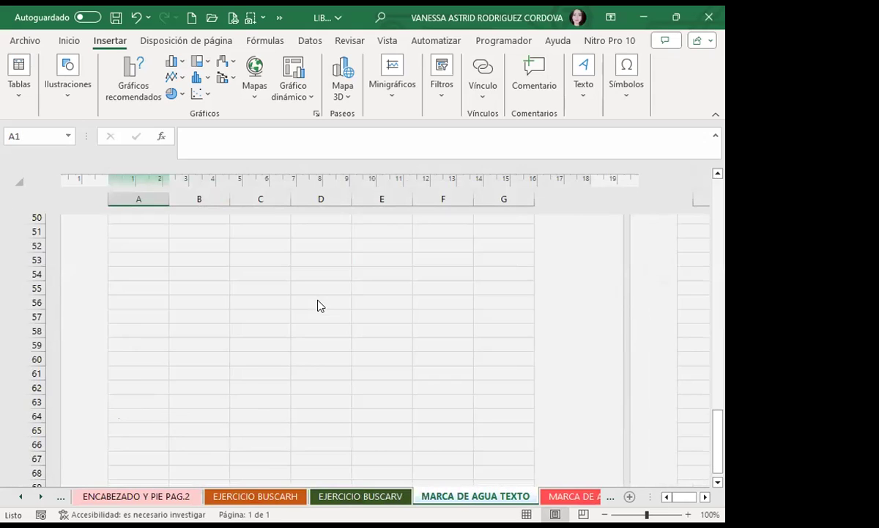
scroll(322, 306, "up", 5)
scroll(324, 305, "up", 9)
scroll(326, 307, "up", 4)
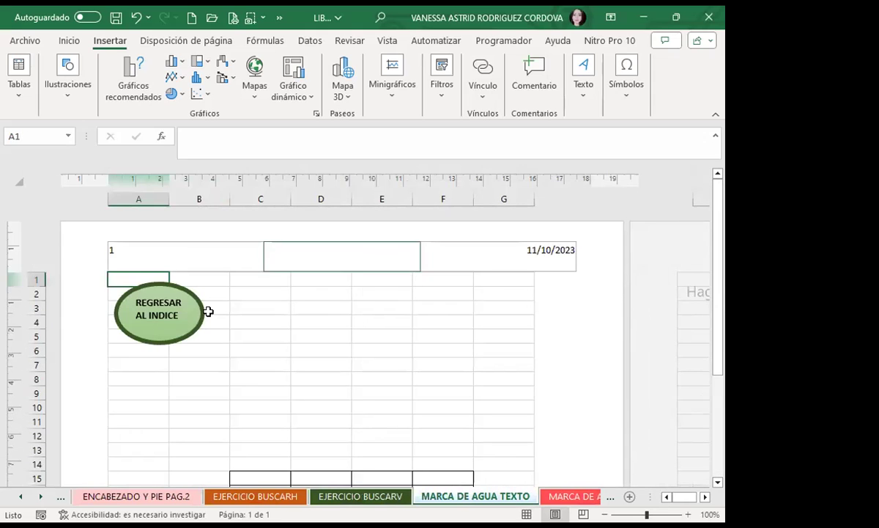
left_click(168, 314)
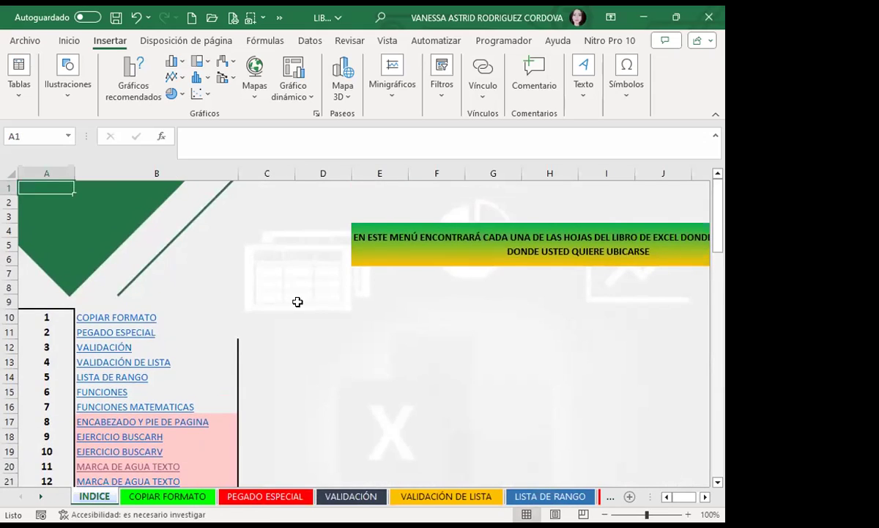
scroll(299, 301, "down", 3)
scroll(299, 301, "down", 2)
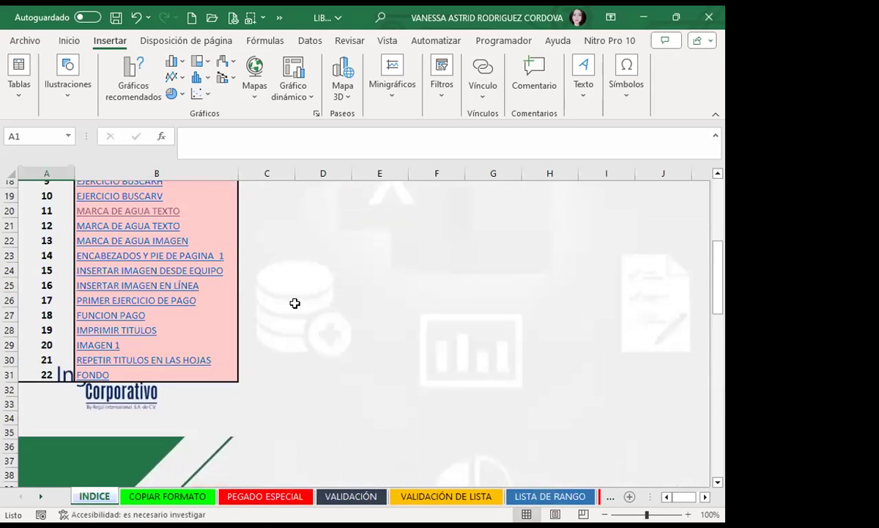
left_click(86, 345)
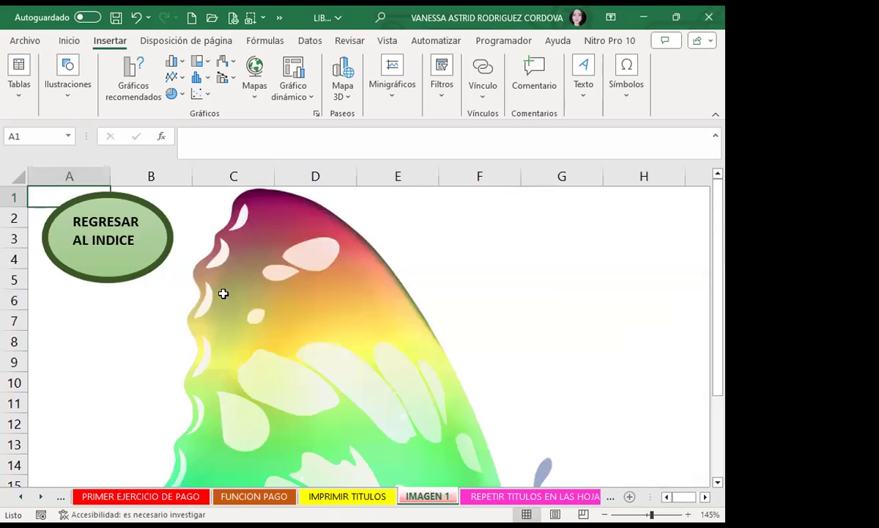
scroll(223, 293, "down", 5)
scroll(408, 290, "down", 8)
scroll(434, 310, "down", 7)
scroll(433, 310, "down", 10)
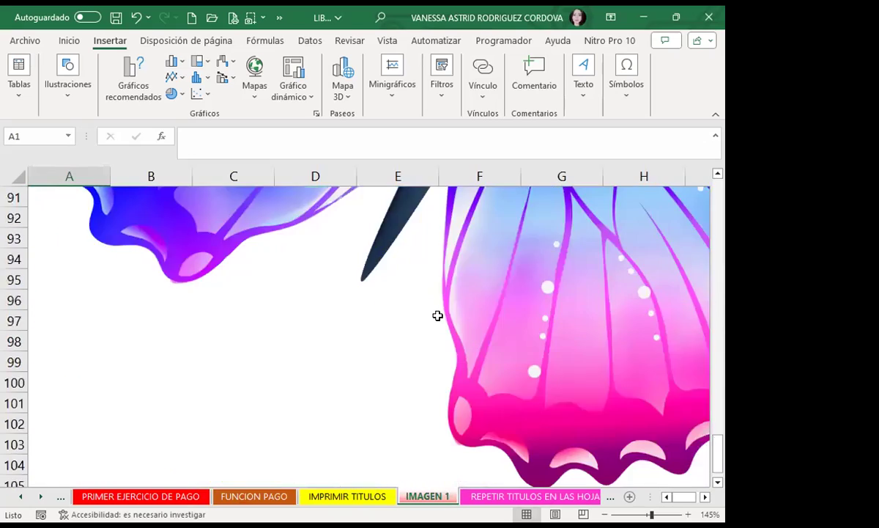
scroll(438, 315, "down", 5)
scroll(438, 315, "down", 1)
scroll(437, 315, "up", 10)
scroll(439, 315, "up", 10)
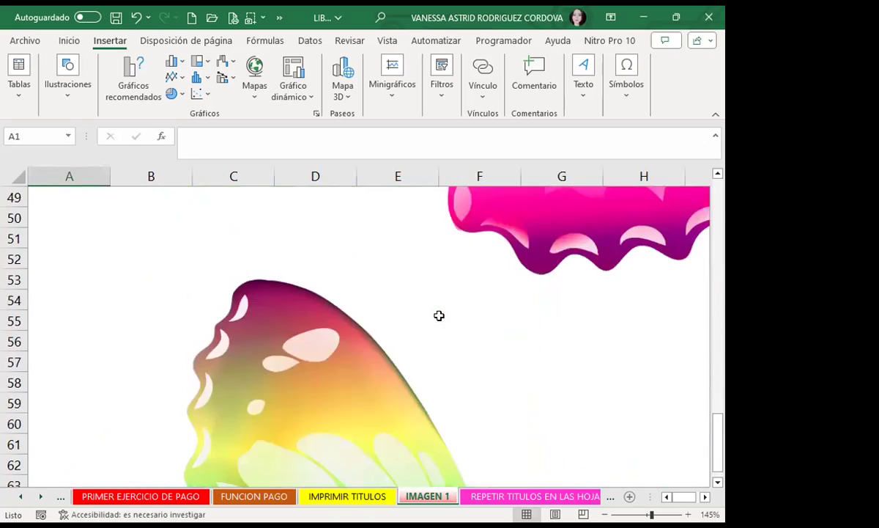
scroll(439, 315, "up", 10)
scroll(437, 314, "up", 5)
scroll(438, 313, "up", 1)
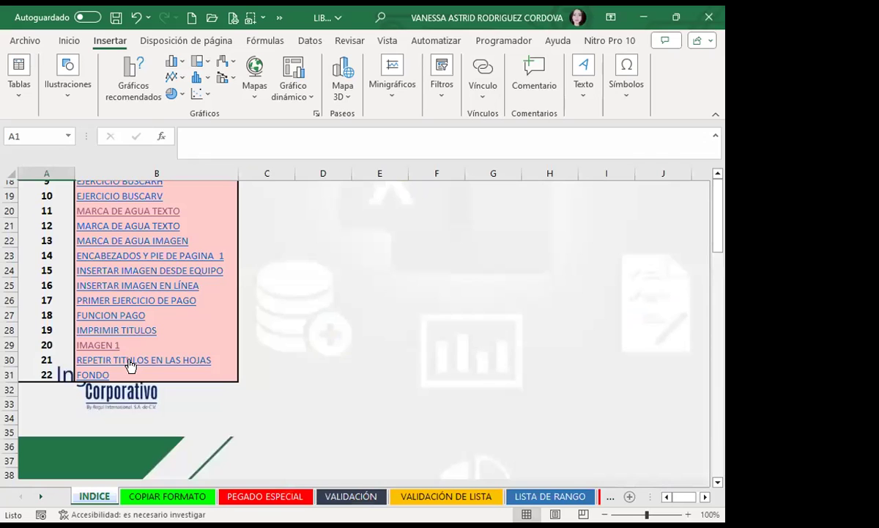
left_click(126, 359)
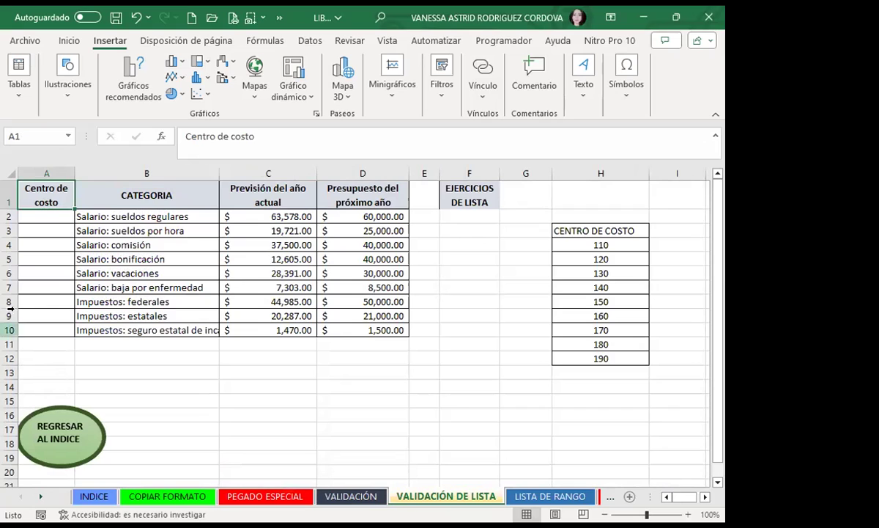
left_click(57, 432)
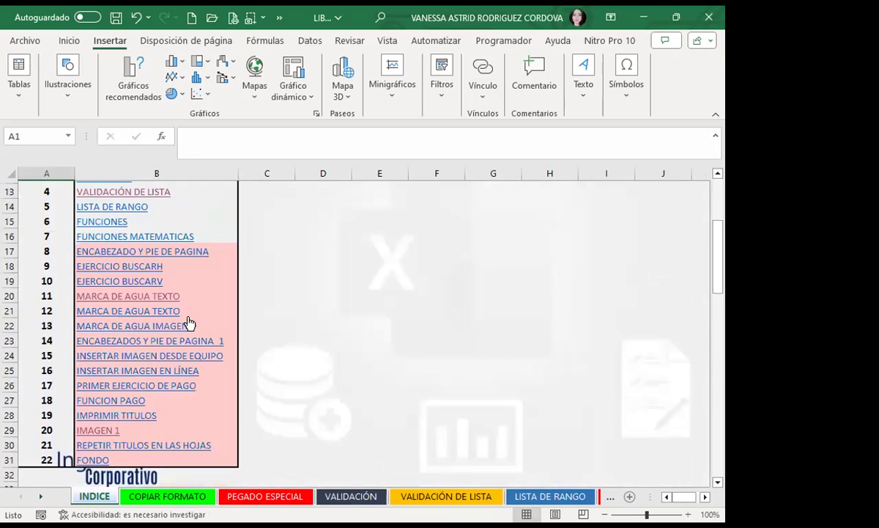
Follow the FONDO hyperlink on the INDICE sheet and check the FONDO sheet.
scroll(189, 321, "up", 4)
scroll(189, 320, "down", 5)
scroll(185, 314, "down", 10)
scroll(183, 311, "down", 2)
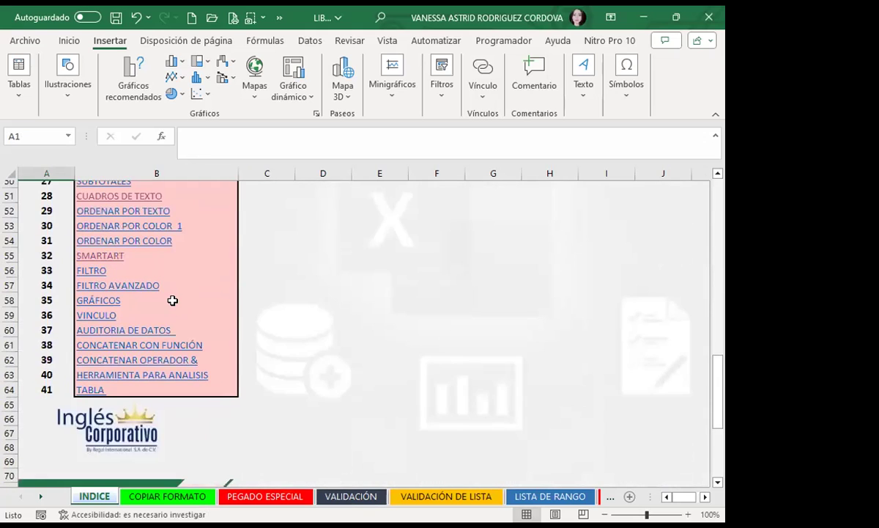
scroll(174, 308, "down", 2)
scroll(172, 300, "down", 3)
scroll(172, 300, "down", 3)
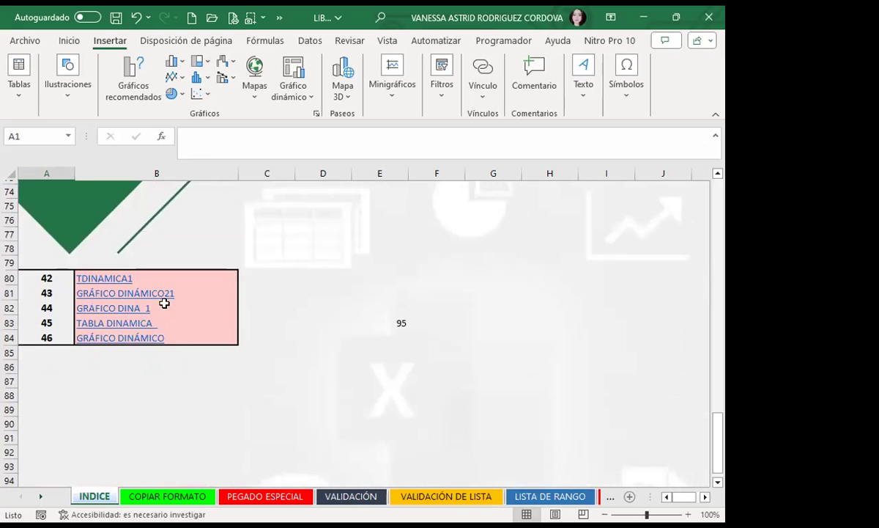
scroll(204, 312, "up", 2)
scroll(204, 311, "up", 3)
scroll(204, 313, "up", 2)
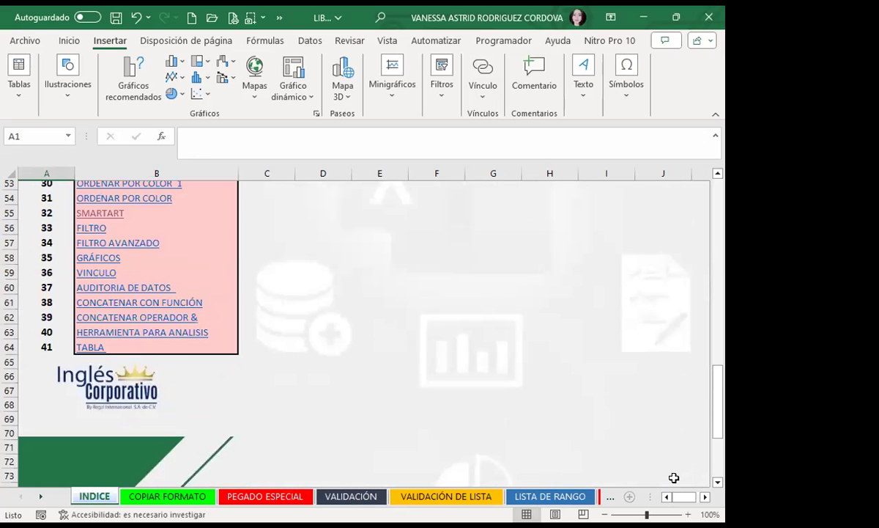
scroll(230, 308, "up", 1)
scroll(66, 300, "up", 1)
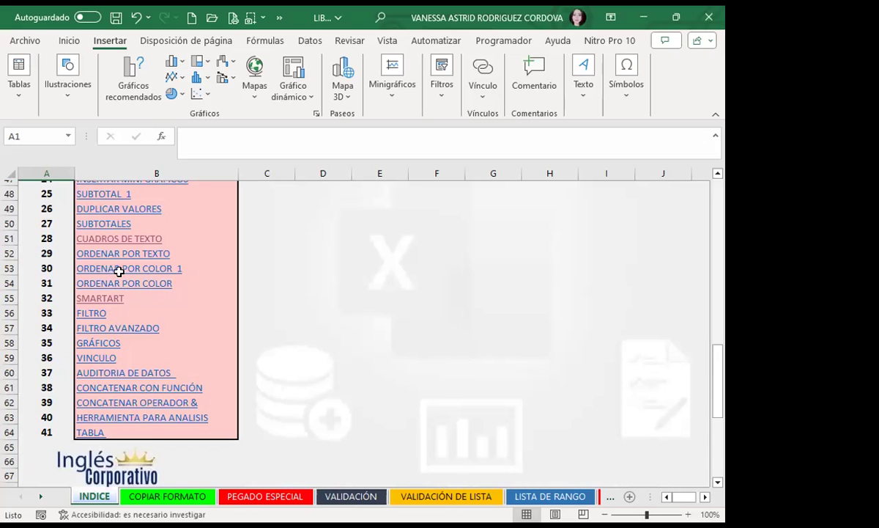
scroll(175, 310, "down", 2)
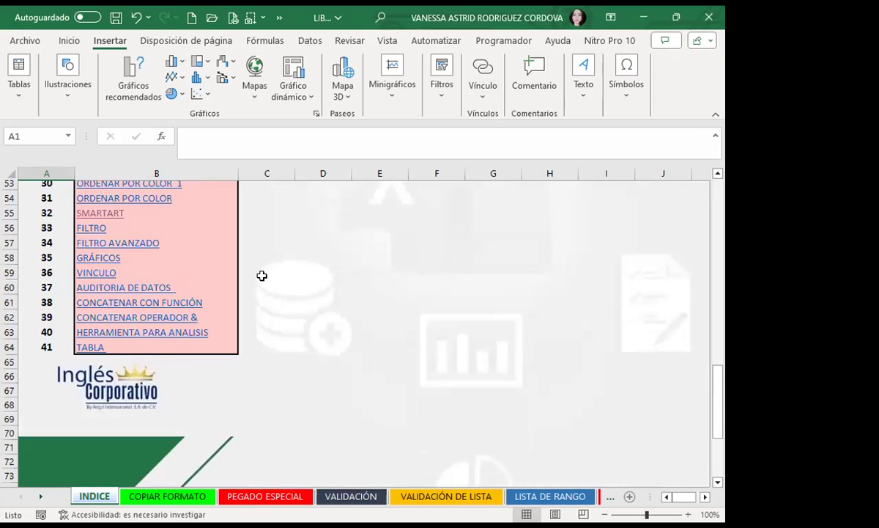
scroll(139, 337, "up", 2)
scroll(156, 334, "up", 3)
scroll(151, 318, "up", 3)
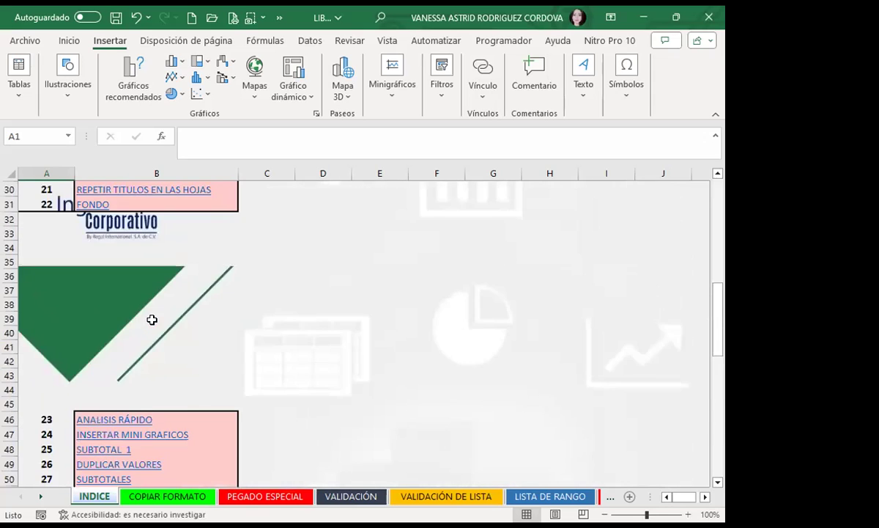
scroll(171, 318, "up", 3)
scroll(205, 332, "up", 1)
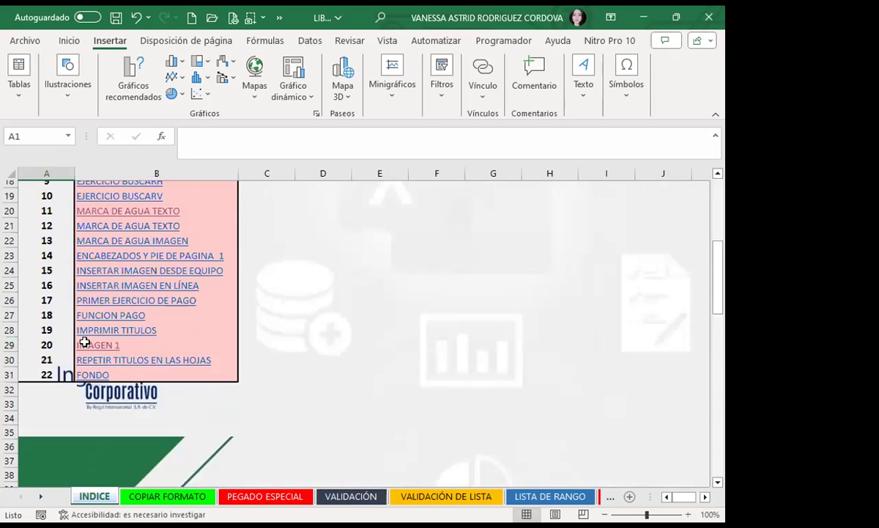
left_click(82, 372)
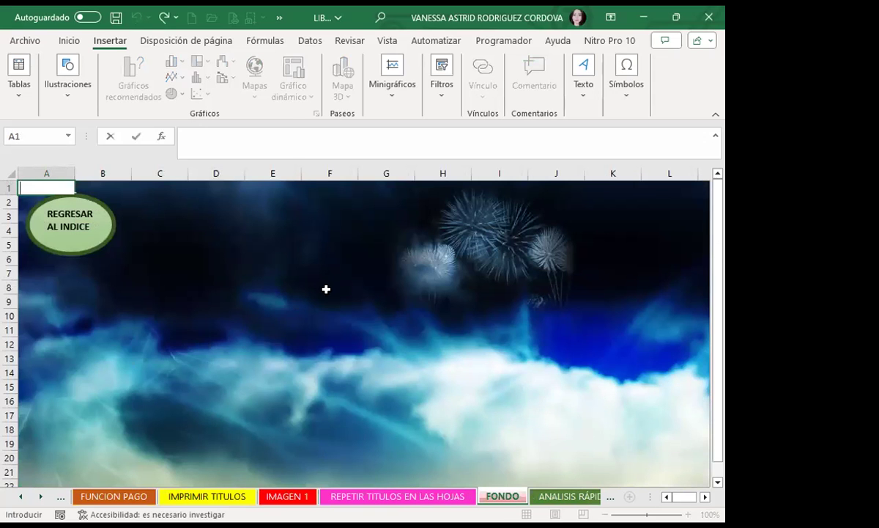
scroll(345, 308, "down", 8)
scroll(367, 332, "down", 2)
scroll(465, 332, "up", 4)
scroll(484, 327, "up", 6)
Go back to INDICE with FONDO's REGRESAR AL INDICE button.
left_click(72, 221)
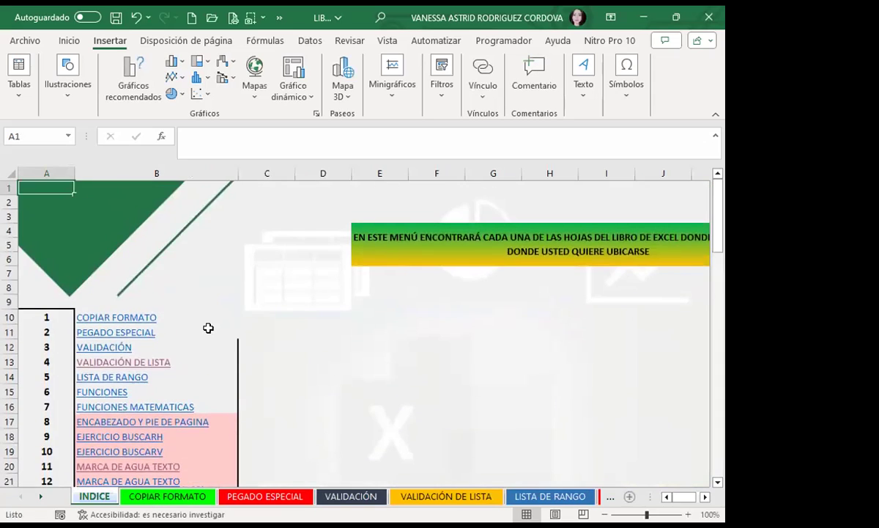
scroll(208, 327, "down", 2)
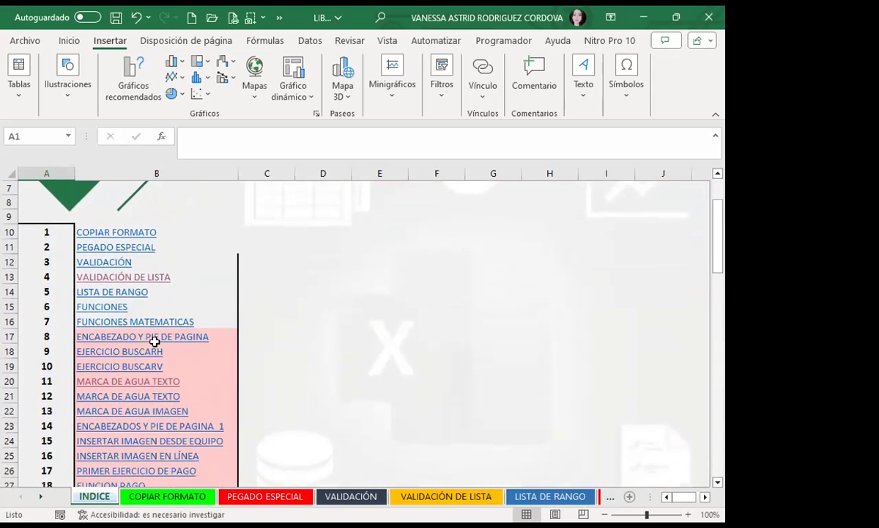
scroll(155, 342, "down", 2)
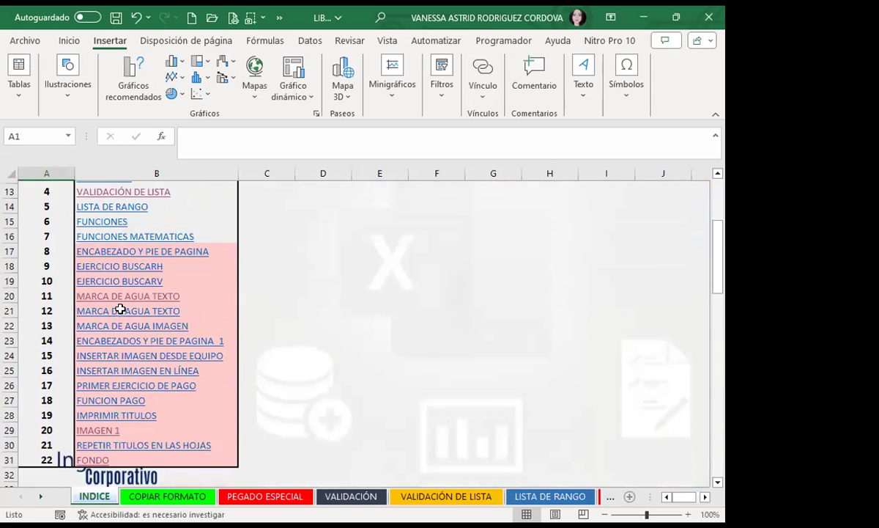
scroll(261, 308, "up", 5)
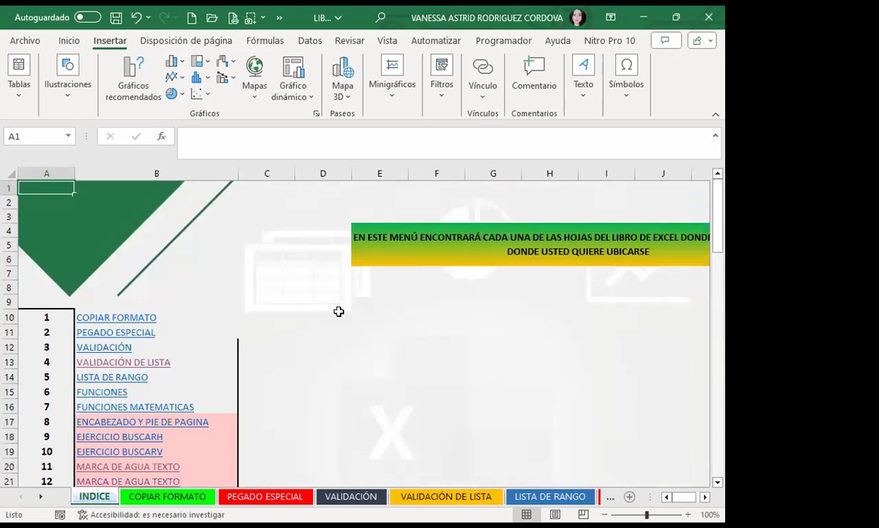
scroll(220, 311, "down", 5)
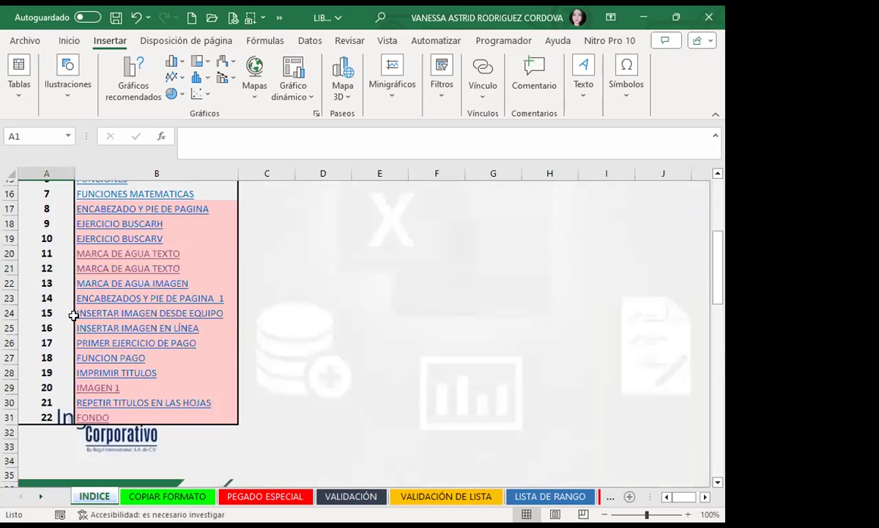
Follow the INSERTAR IMAGEN EN LÍNEA hyperlink to view its K-POP photo collage.
left_click(116, 332)
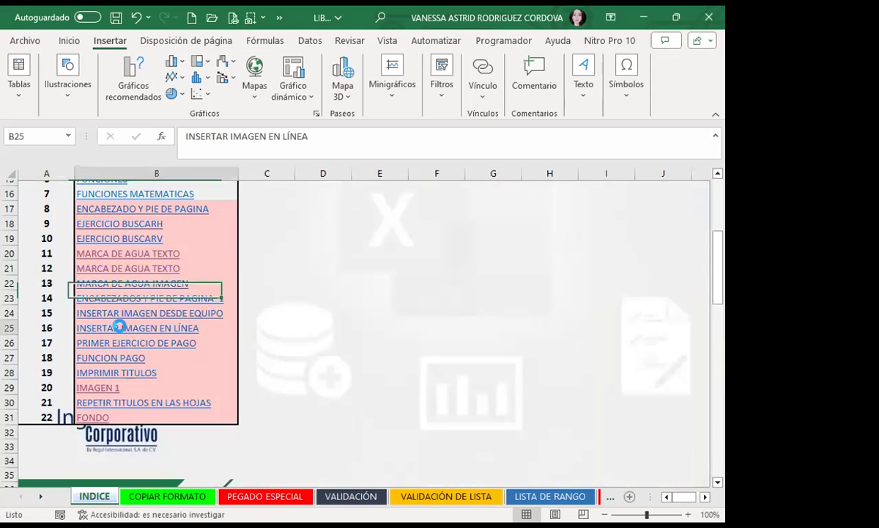
scroll(143, 297, "down", 2)
scroll(147, 301, "down", 4)
scroll(283, 324, "down", 4)
scroll(231, 330, "up", 4)
scroll(231, 329, "up", 3)
scroll(232, 329, "up", 3)
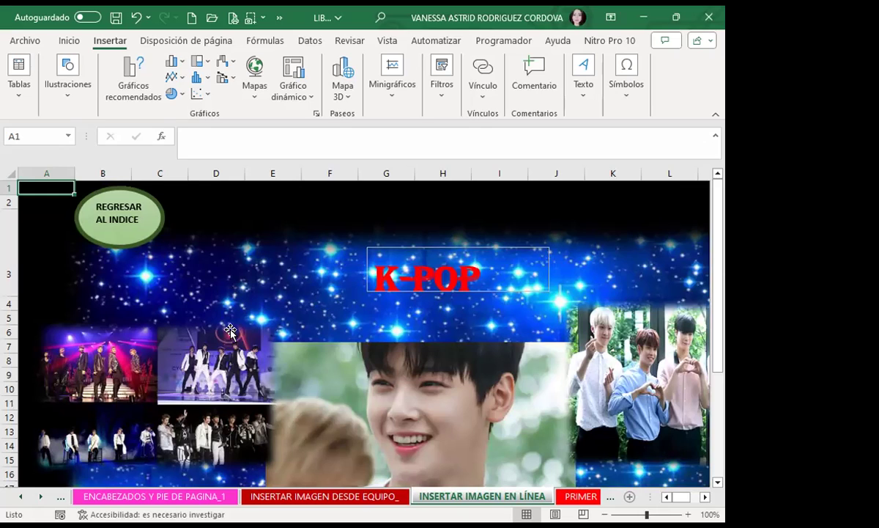
Return from the K-POP sheet to the INDICE sheet with its return button.
left_click(104, 218)
scroll(171, 306, "down", 3)
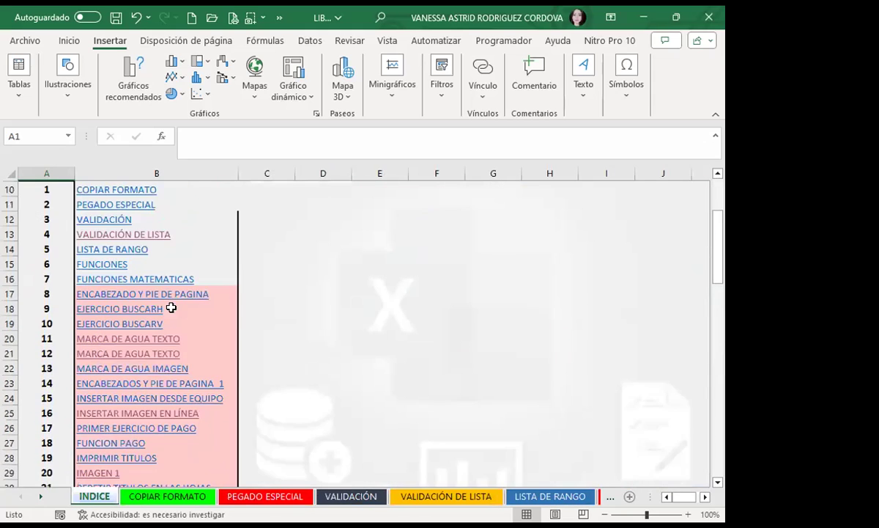
scroll(171, 306, "down", 2)
scroll(170, 307, "down", 1)
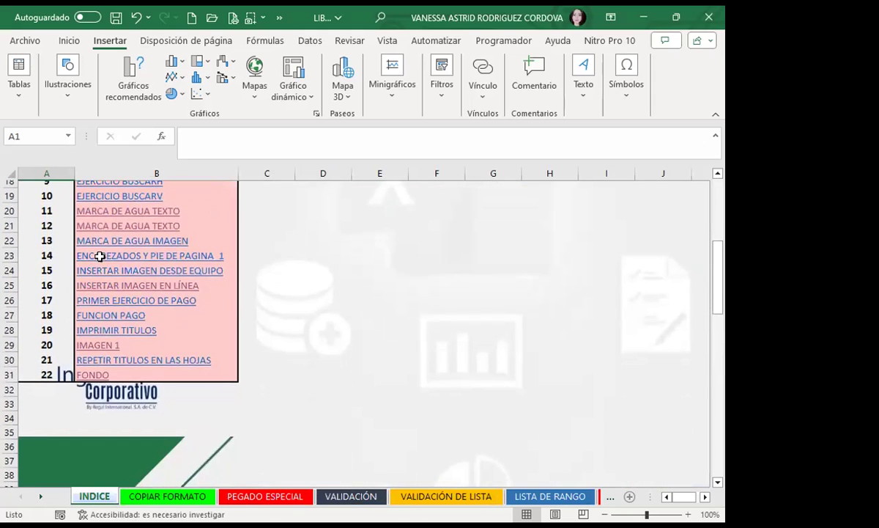
Follow the FUNCION PAGO index link and come back with 'Regresar al índice'.
left_click(101, 315)
scroll(332, 305, "down", 3)
scroll(333, 305, "down", 2)
scroll(332, 306, "down", 2)
scroll(333, 306, "down", 5)
scroll(333, 306, "down", 4)
scroll(333, 306, "up", 4)
scroll(332, 306, "up", 4)
scroll(333, 305, "up", 6)
scroll(332, 306, "up", 3)
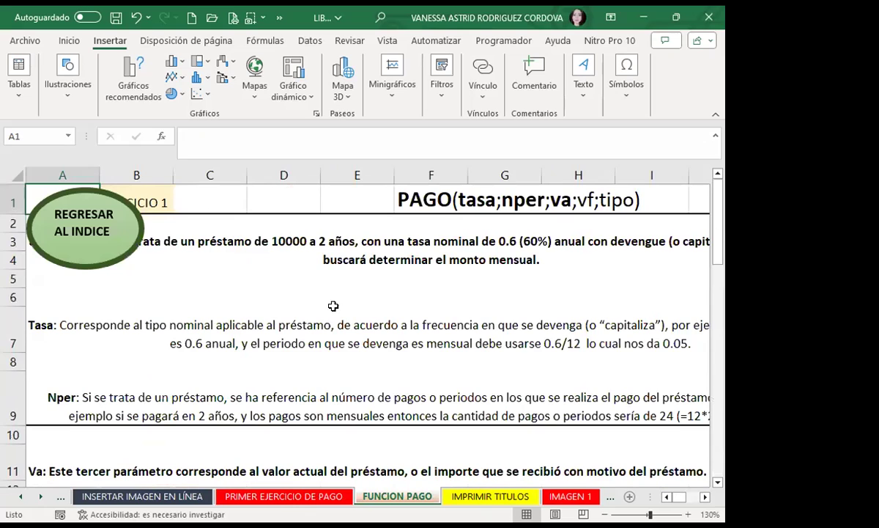
left_click(86, 220)
Test the VALIDACIÓN DE LISTA link and return to the index.
left_click(165, 361)
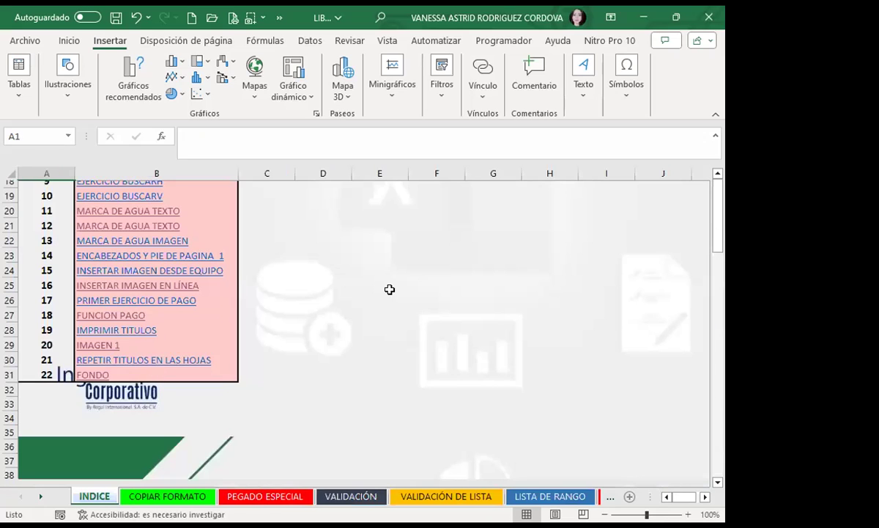
scroll(388, 290, "down", 4)
scroll(392, 288, "down", 1)
scroll(393, 288, "up", 5)
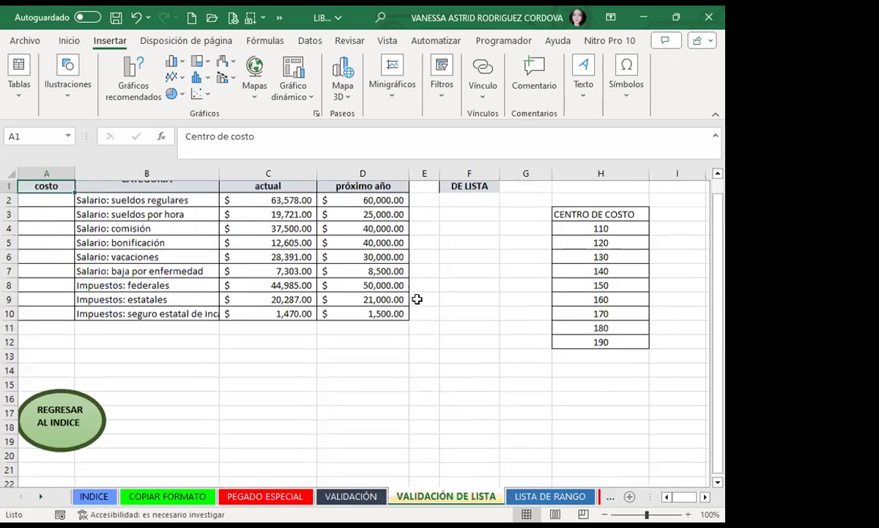
left_click(62, 407)
Test the SUBTOTAL_1 link and return to the INDICE sheet.
scroll(81, 348, "down", 5)
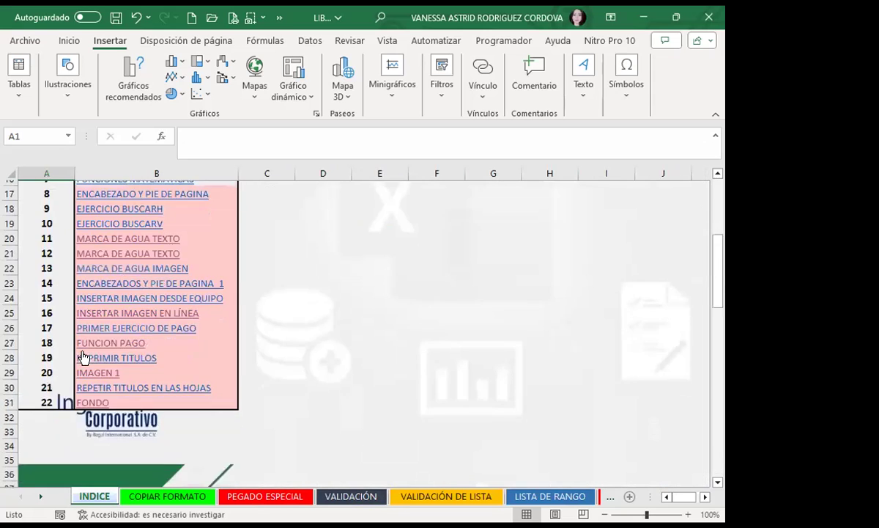
scroll(88, 341, "down", 3)
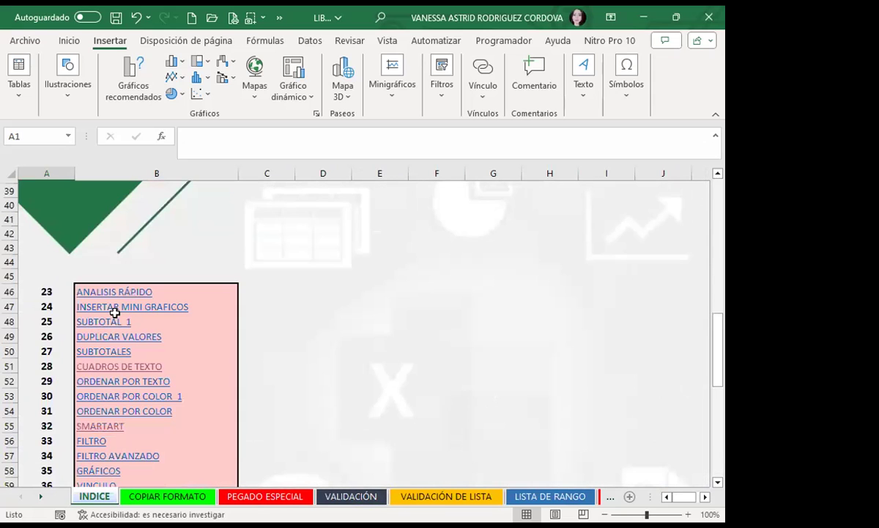
left_click(103, 322)
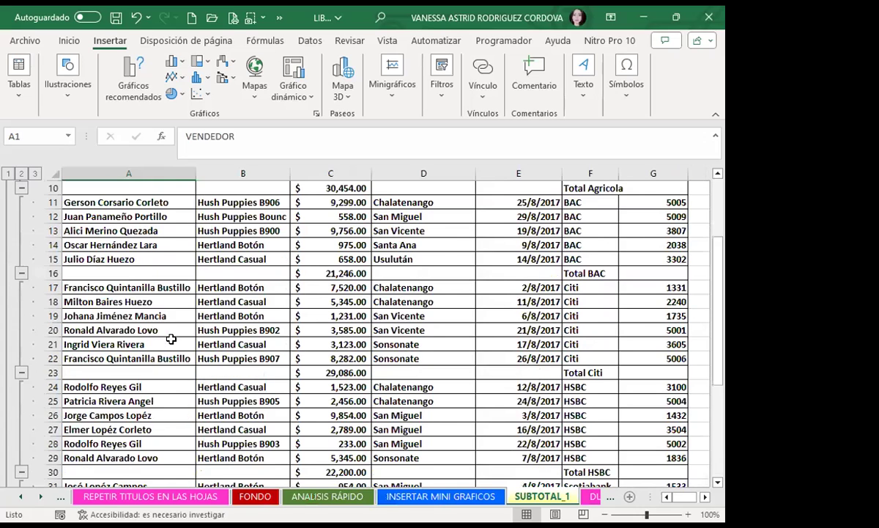
scroll(302, 301, "up", 3)
scroll(330, 337, "down", 5)
scroll(359, 371, "down", 5)
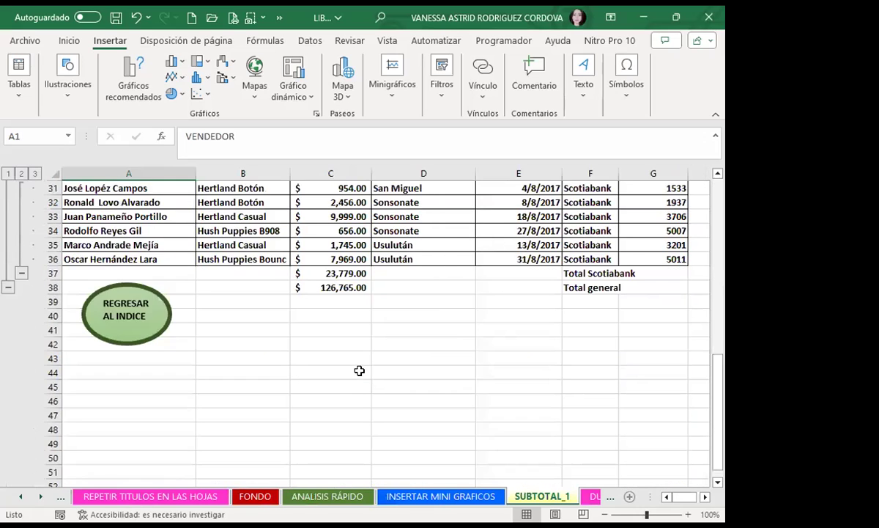
scroll(108, 282, "down", 3)
scroll(112, 258, "up", 1)
left_click(112, 257)
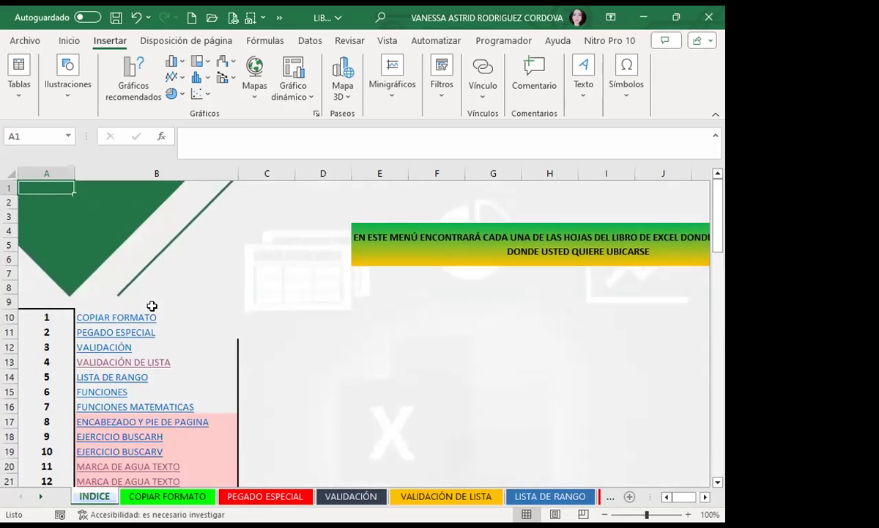
Test the index link to the sales sheet, return to INDICE, and review the list.
scroll(176, 315, "down", 4)
scroll(202, 323, "down", 4)
left_click(186, 274)
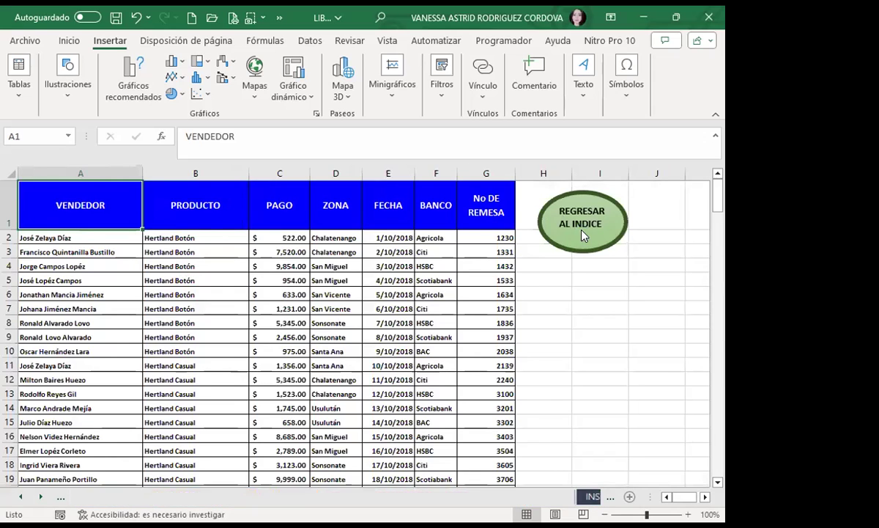
left_click(583, 234)
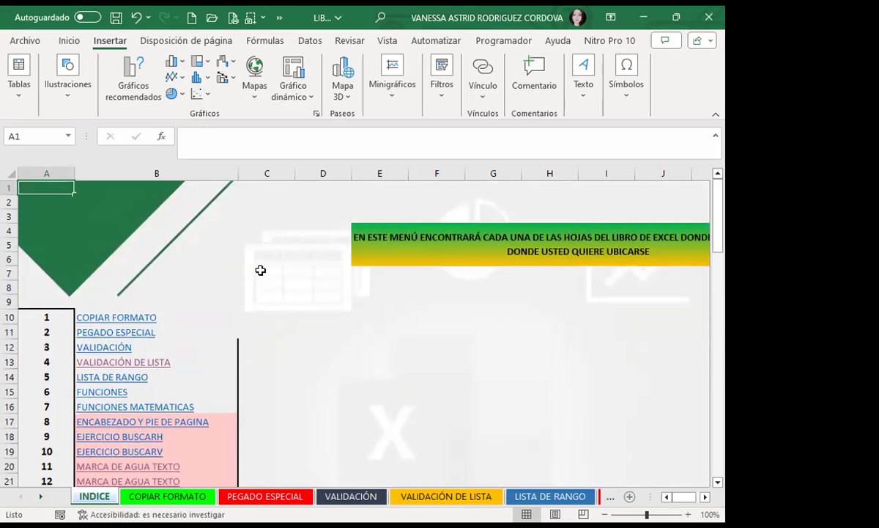
scroll(199, 265, "down", 1)
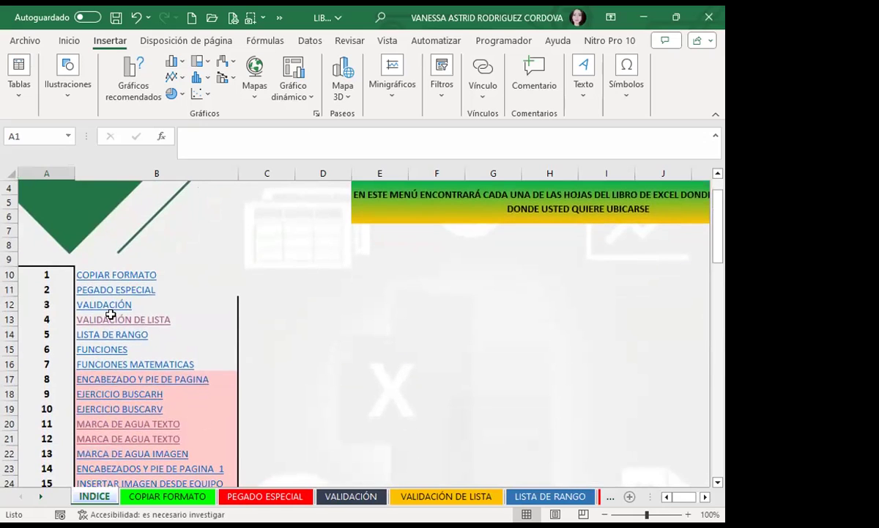
scroll(112, 308, "down", 8)
scroll(110, 309, "down", 3)
scroll(113, 300, "down", 3)
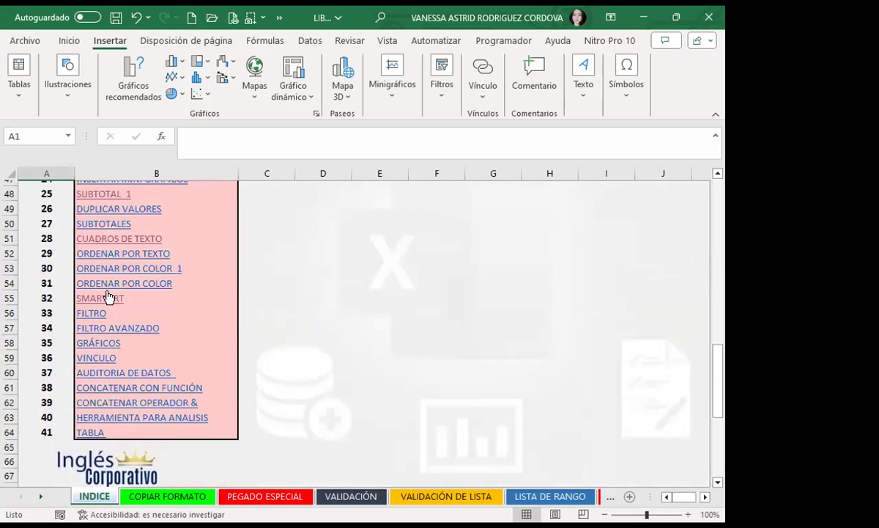
left_click(102, 284)
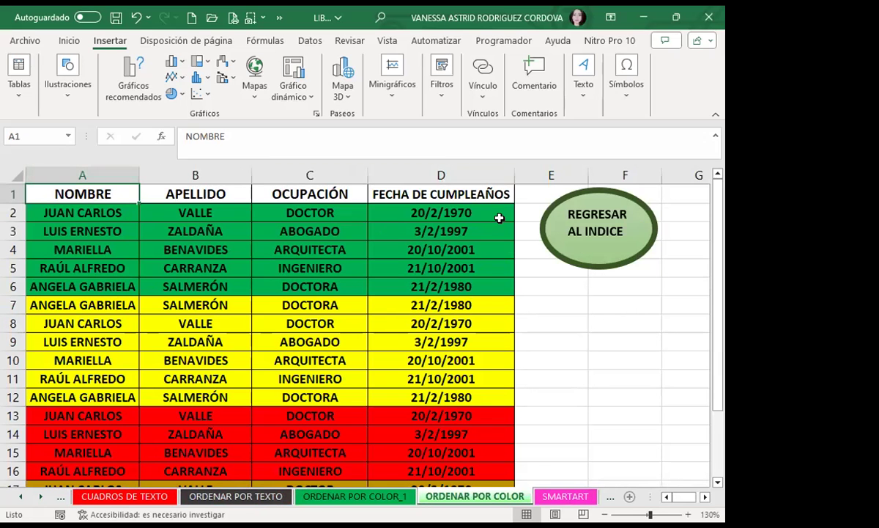
left_click(578, 232)
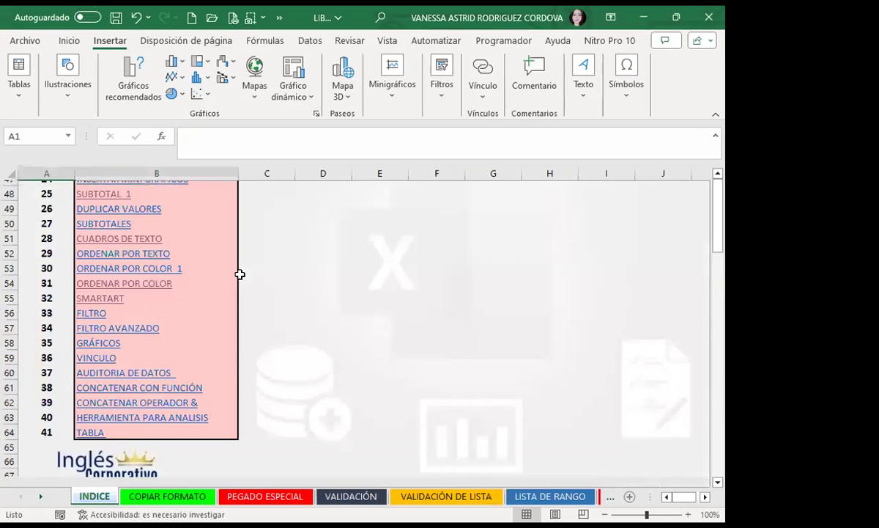
scroll(82, 325, "up", 13)
scroll(95, 313, "down", 2)
scroll(103, 300, "down", 4)
scroll(109, 295, "down", 4)
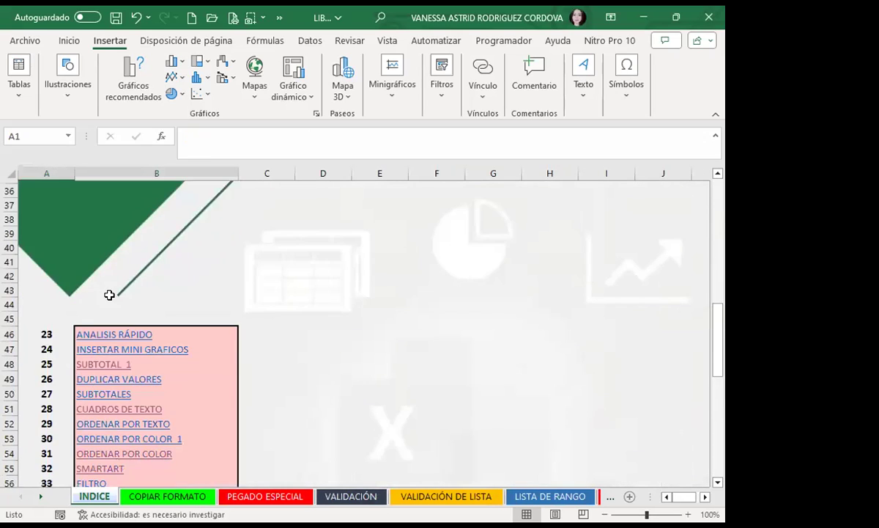
scroll(113, 290, "down", 4)
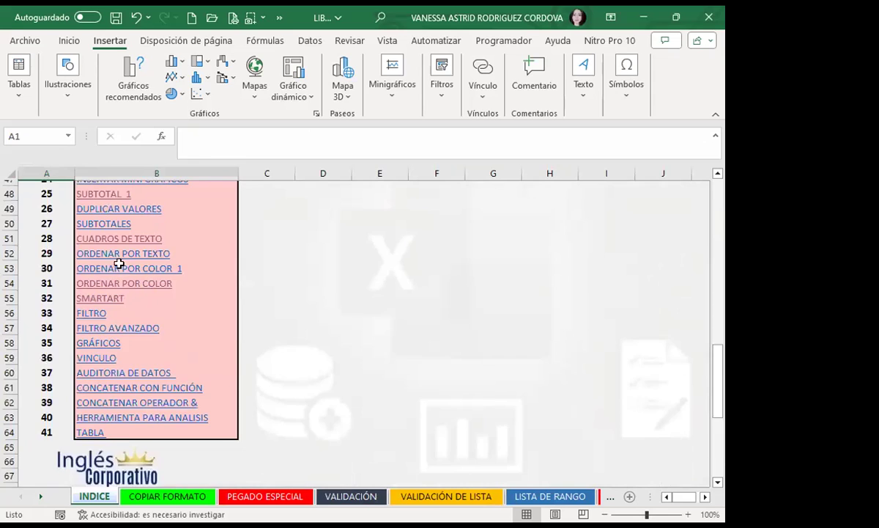
scroll(113, 260, "down", 4)
left_click(117, 233)
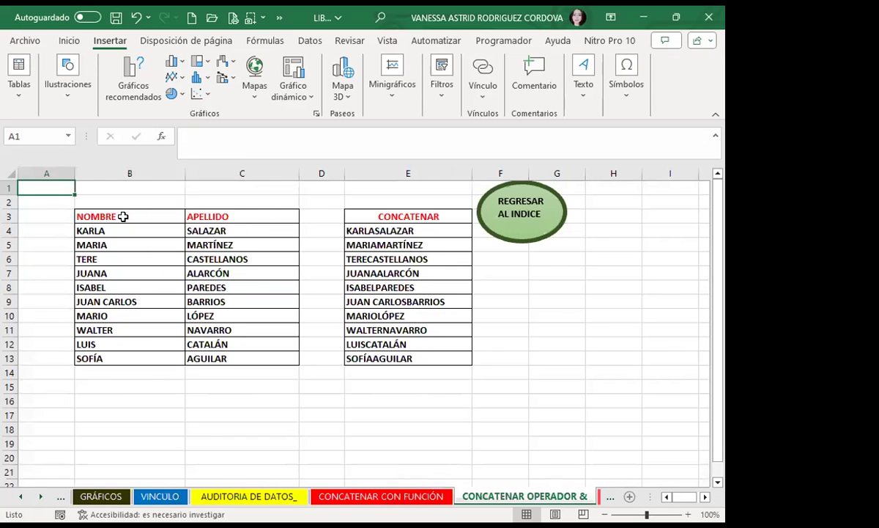
left_click(524, 232)
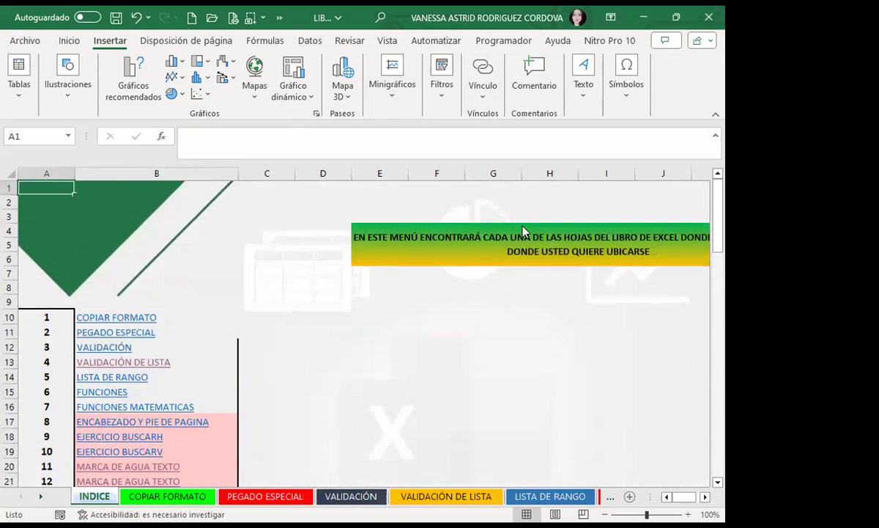
scroll(112, 290, "down", 4)
scroll(116, 290, "down", 4)
scroll(116, 290, "down", 5)
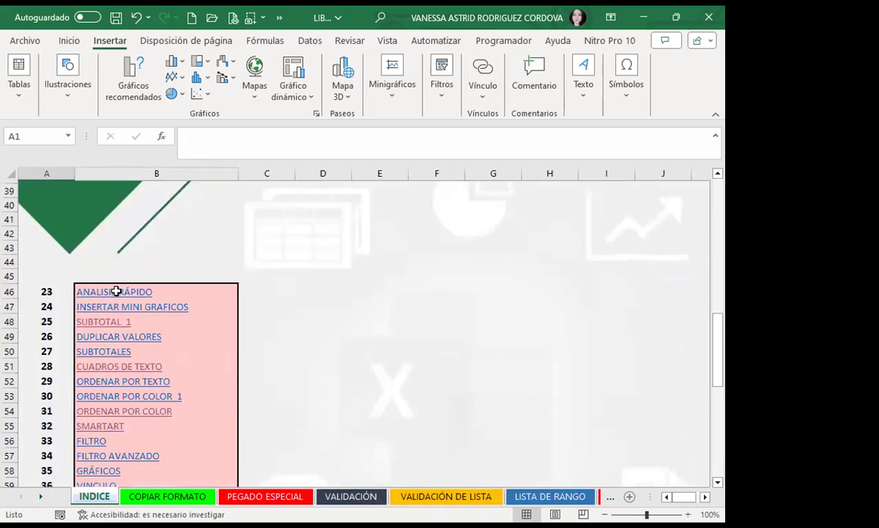
scroll(113, 288, "down", 4)
scroll(117, 282, "down", 3)
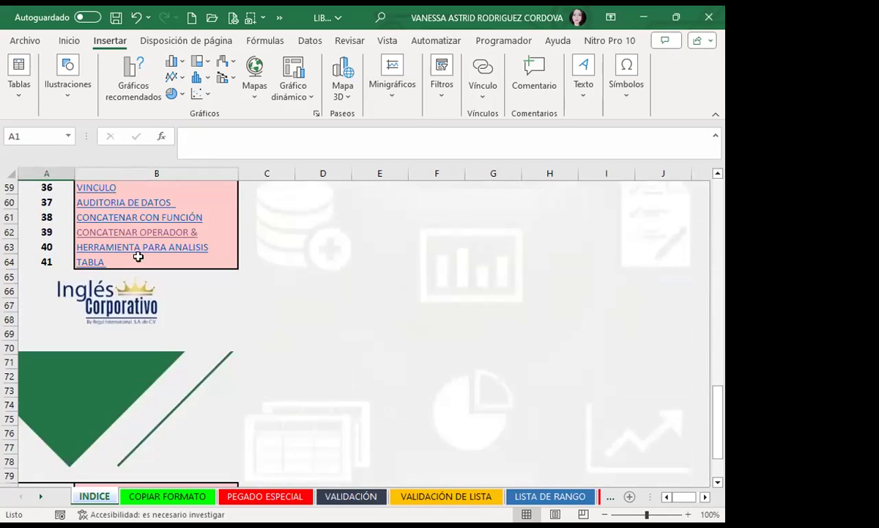
scroll(107, 246, "up", 2)
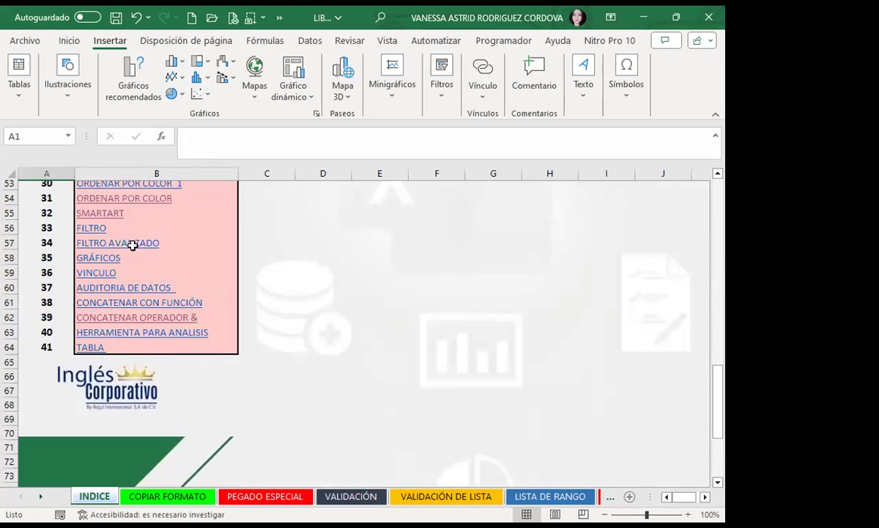
left_click(126, 243)
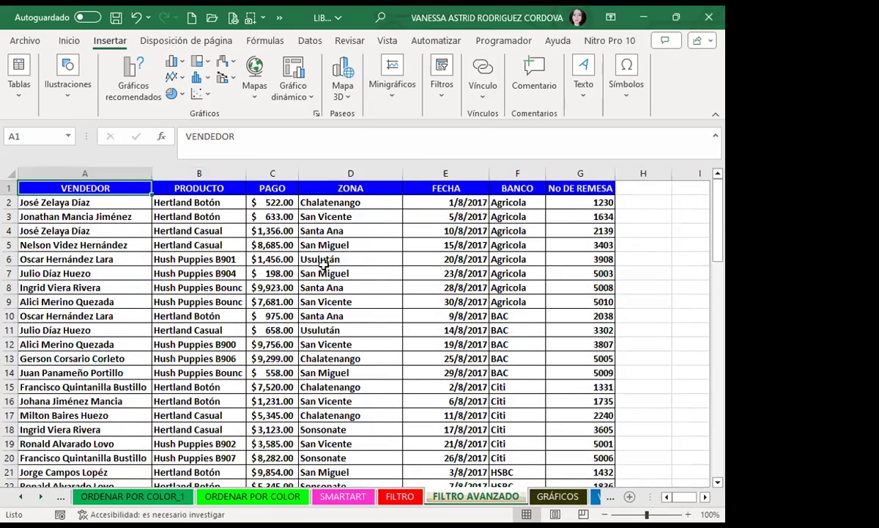
scroll(351, 220, "down", 6)
scroll(440, 264, "down", 3)
scroll(635, 295, "down", 3)
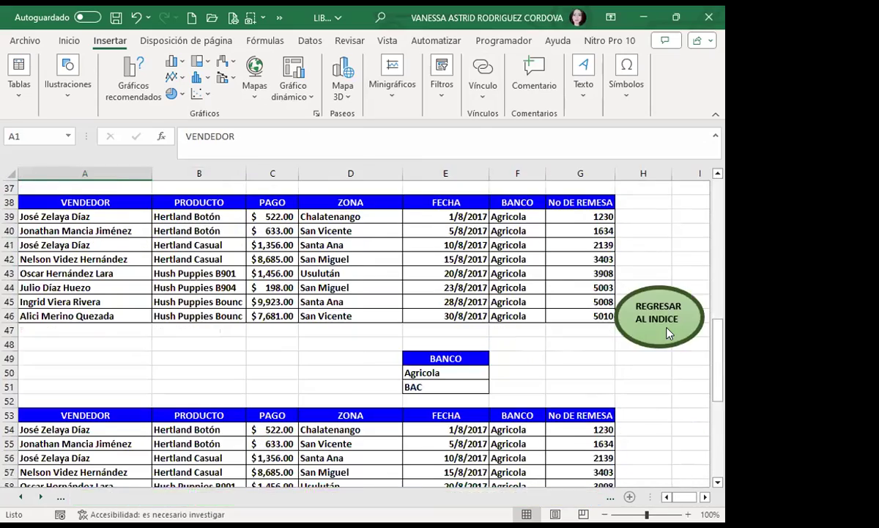
left_click(663, 326)
scroll(70, 287, "down", 4)
scroll(76, 291, "down", 2)
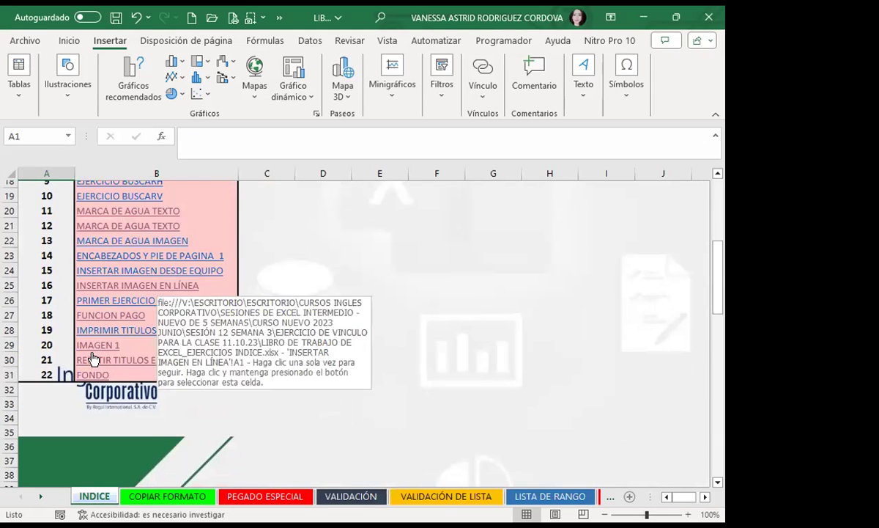
scroll(92, 358, "down", 2)
scroll(98, 315, "down", 3)
scroll(112, 316, "down", 2)
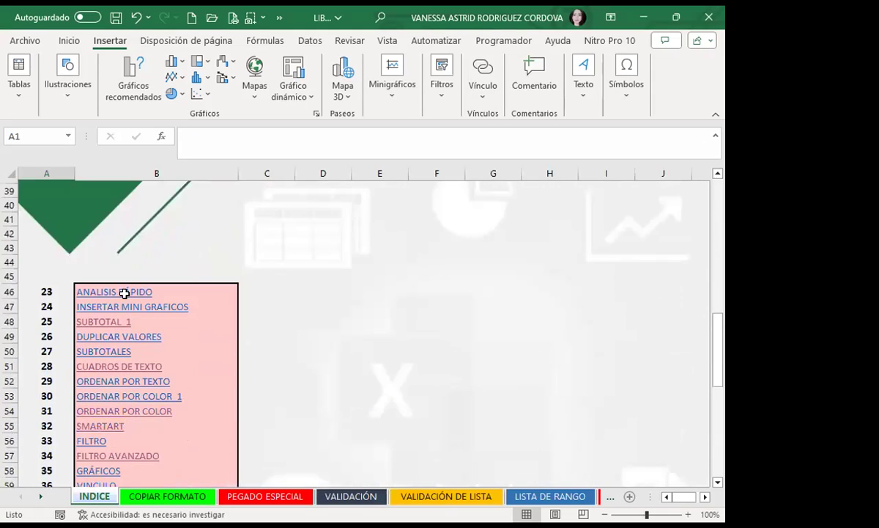
left_click(130, 291)
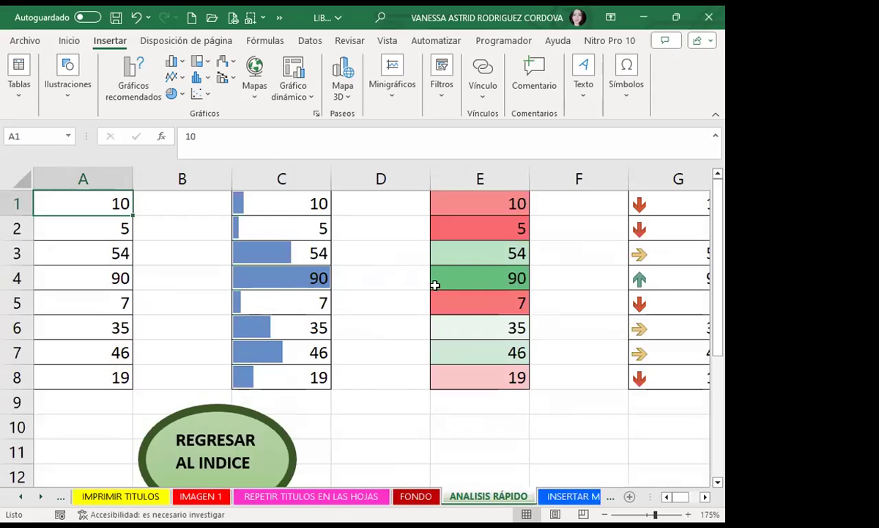
left_click(207, 447)
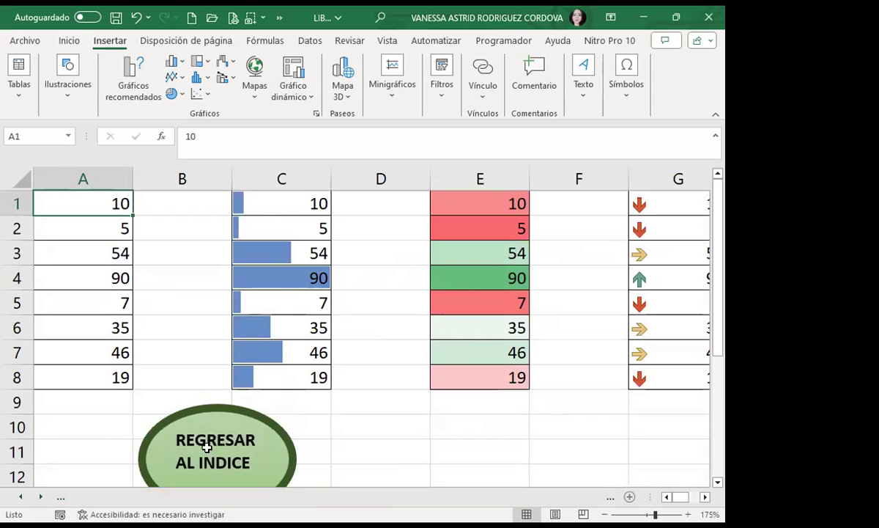
scroll(112, 320, "up", 4)
scroll(112, 318, "down", 4)
scroll(116, 315, "down", 2)
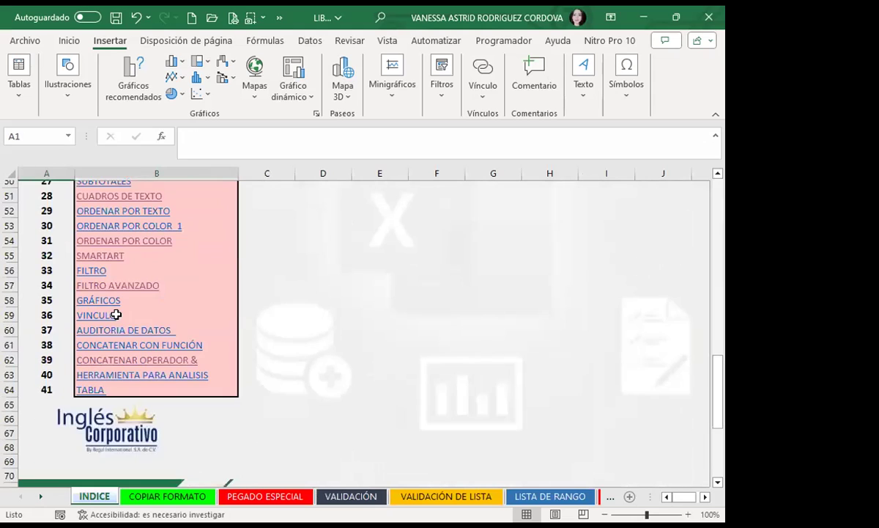
left_click(89, 319)
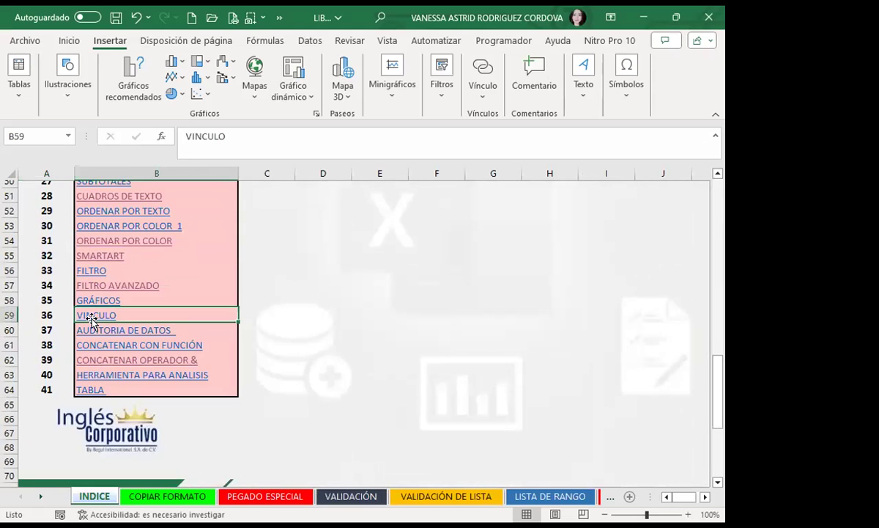
left_click(97, 314)
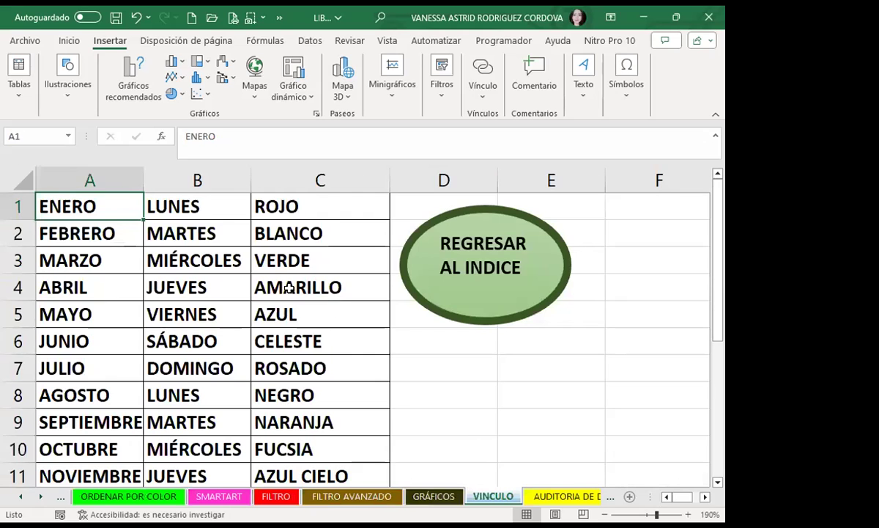
left_click(463, 257)
scroll(107, 308, "up", 13)
scroll(106, 307, "down", 4)
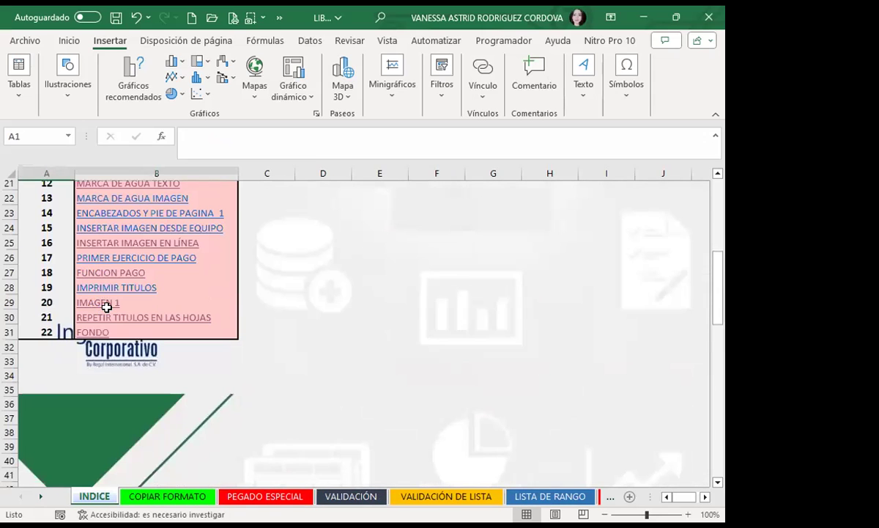
left_click(140, 258)
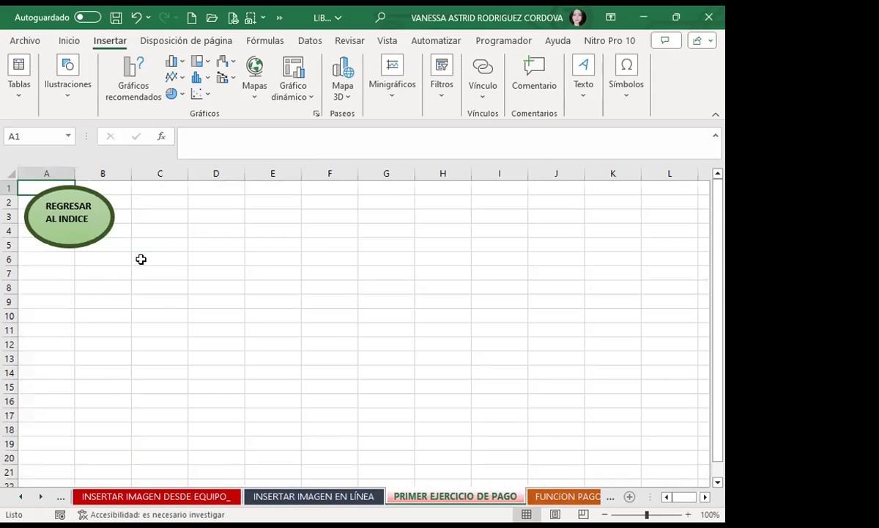
scroll(248, 281, "down", 6)
scroll(245, 287, "up", 5)
scroll(245, 286, "up", 1)
scroll(247, 284, "down", 7)
scroll(252, 290, "down", 5)
scroll(220, 289, "up", 10)
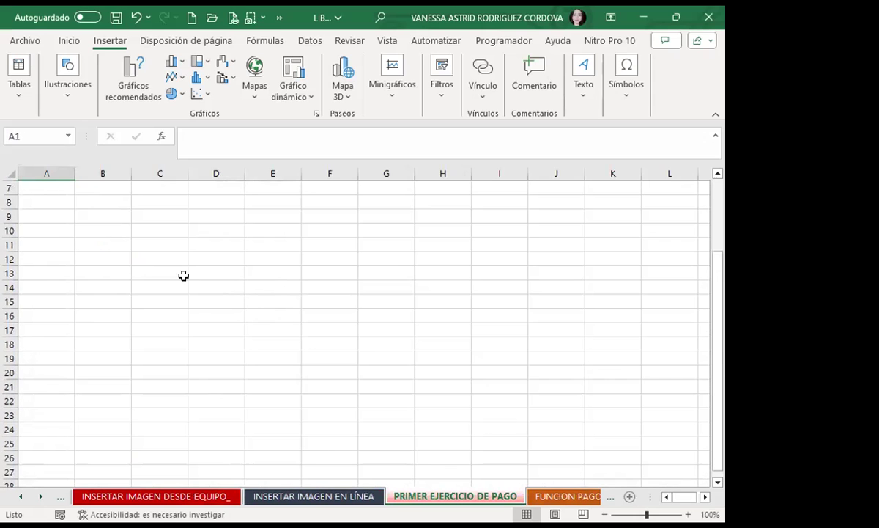
scroll(175, 282, "up", 2)
left_click(58, 222)
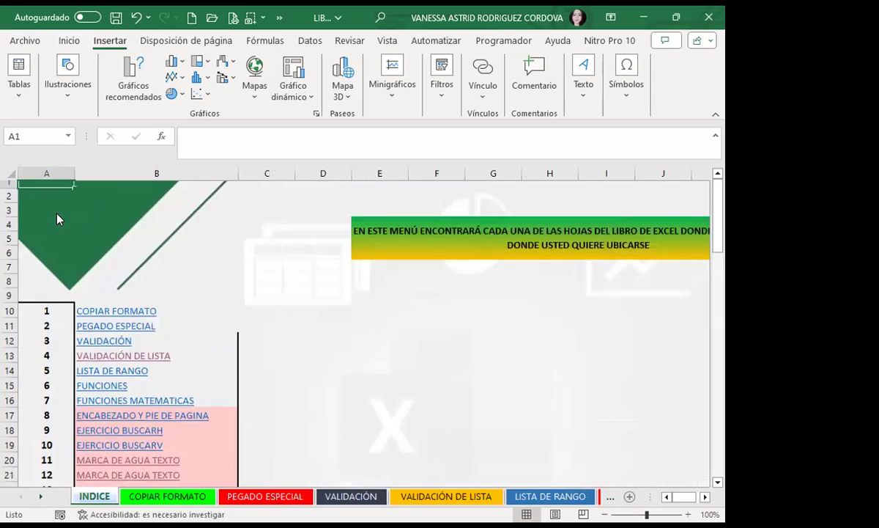
scroll(132, 315, "down", 4)
scroll(155, 333, "down", 2)
scroll(150, 304, "down", 2)
scroll(146, 279, "up", 2)
left_click(121, 255)
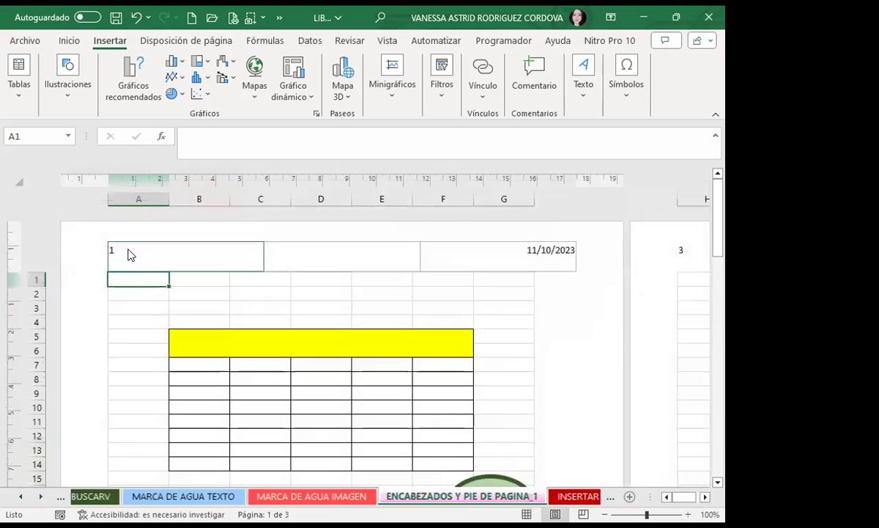
scroll(188, 306, "down", 4)
scroll(190, 301, "down", 5)
scroll(193, 300, "up", 4)
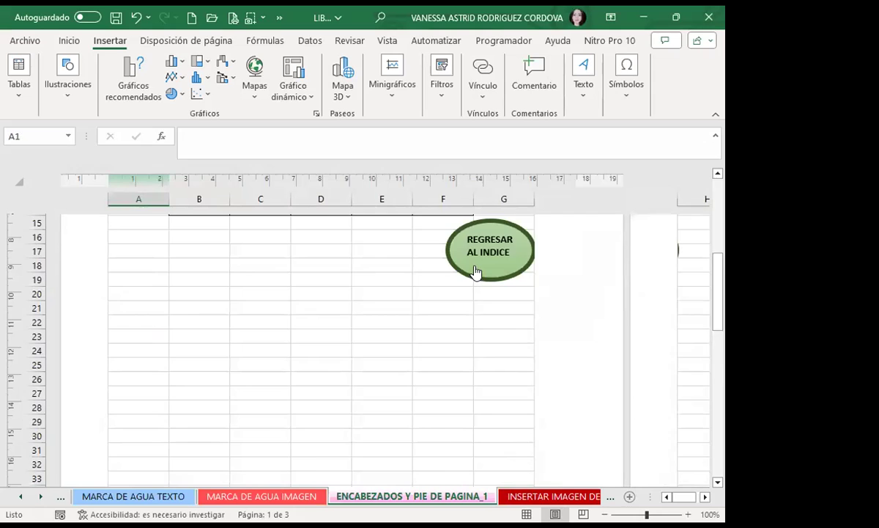
left_click(477, 271)
scroll(103, 336, "down", 3)
left_click(122, 309)
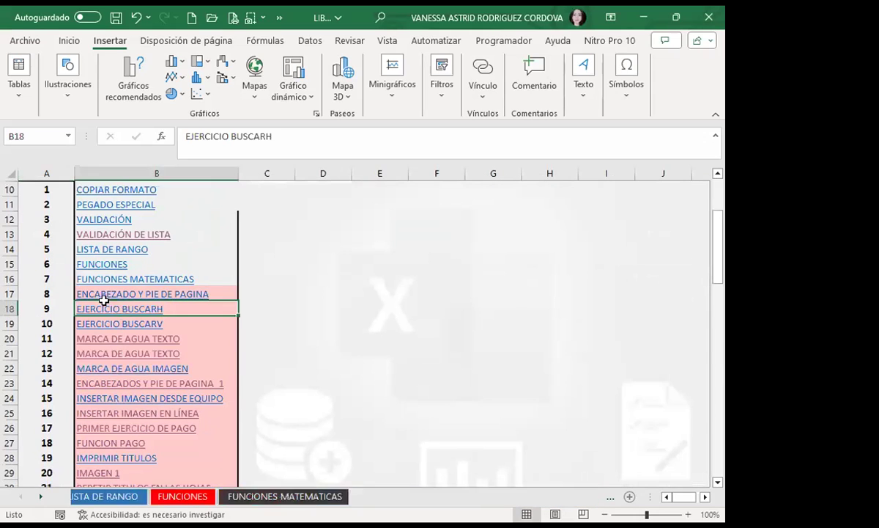
left_click(109, 475)
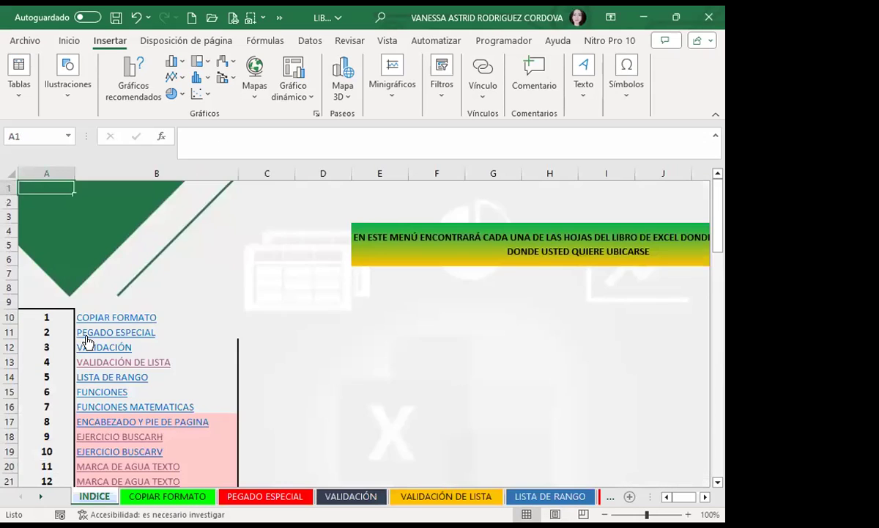
scroll(95, 333, "down", 4)
left_click(139, 325)
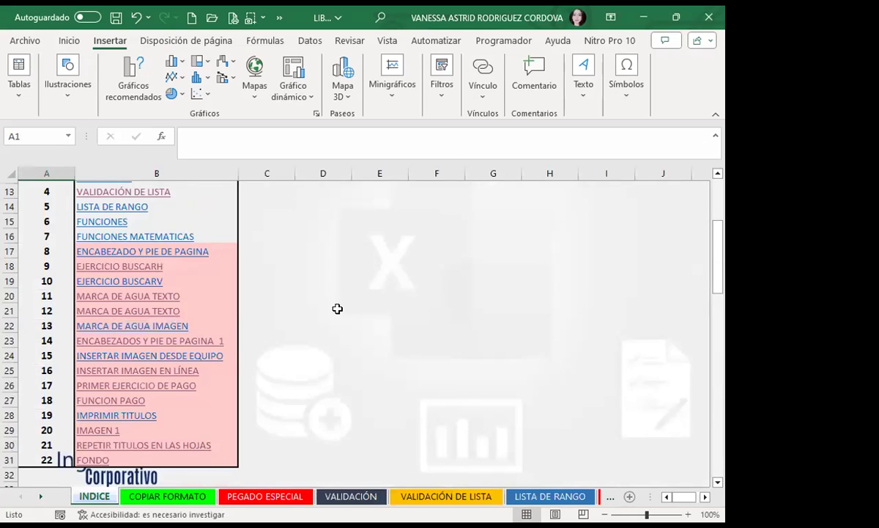
scroll(332, 317, "up", 5)
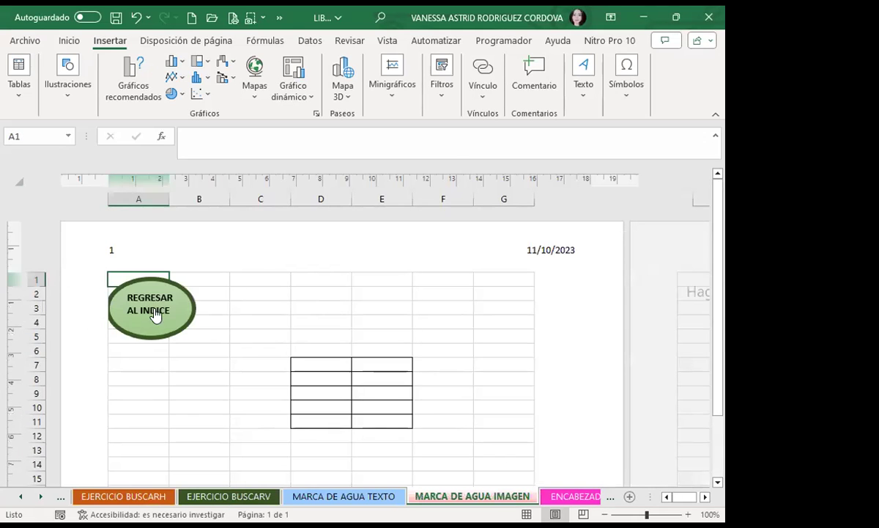
left_click(151, 309)
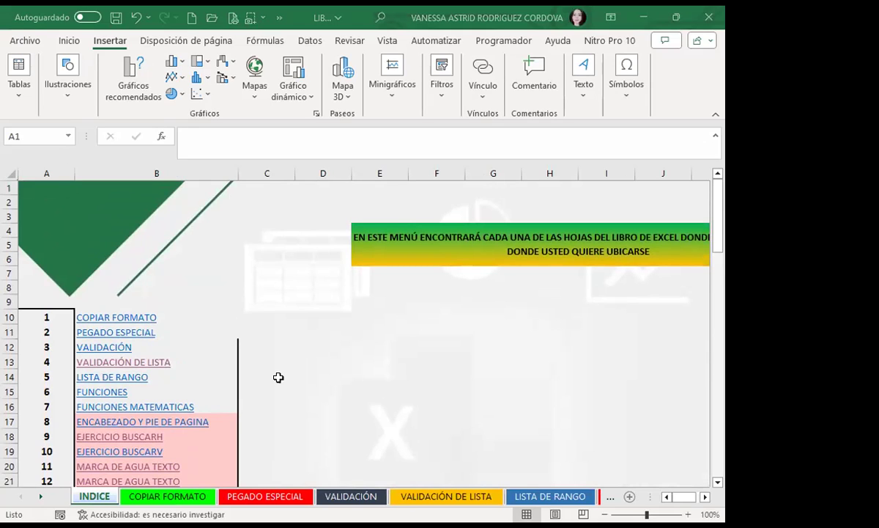
left_click(202, 323)
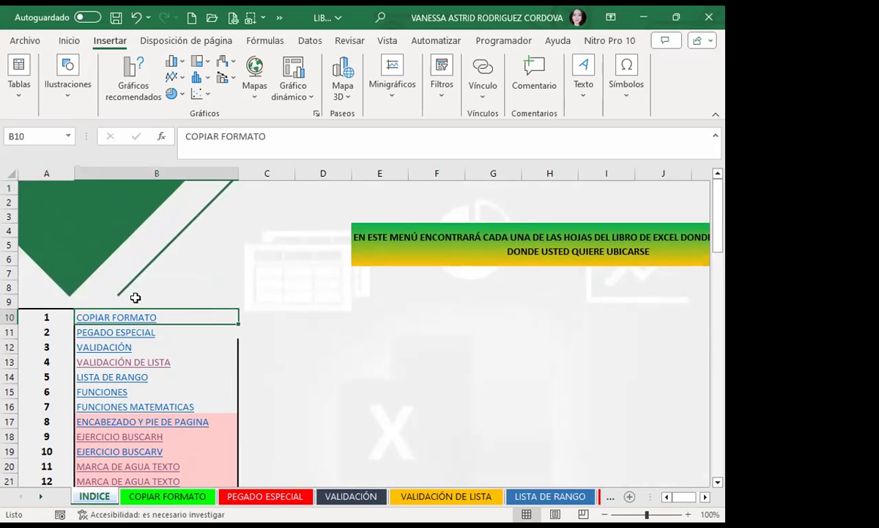
Remove the hyperlink from COPIAR FORMATO in B10, leaving B10 selected.
left_click(484, 77)
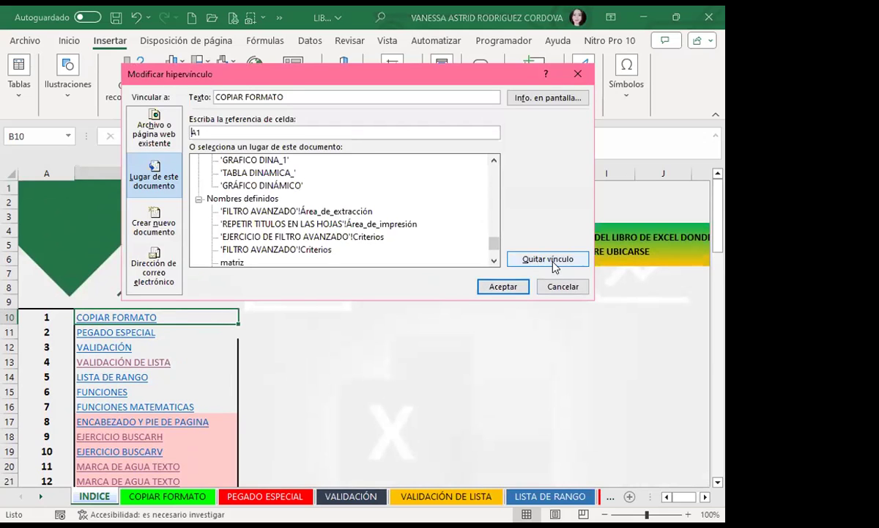
left_click(554, 260)
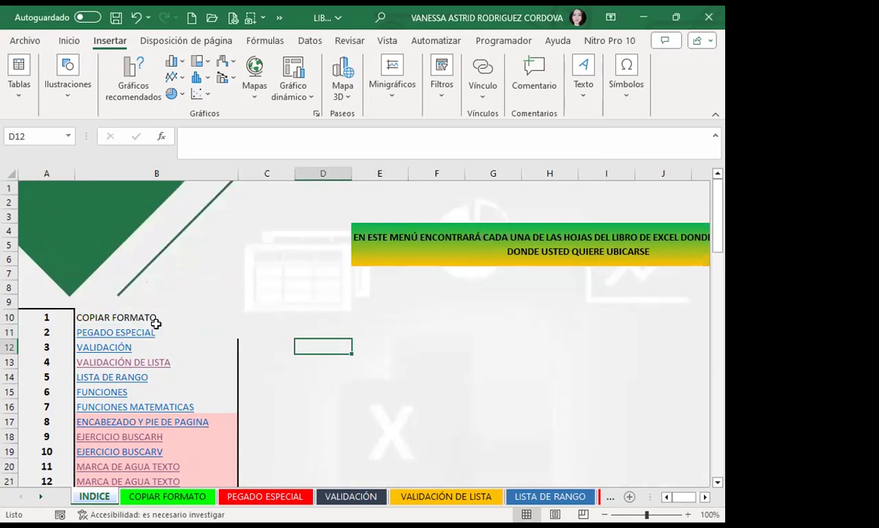
left_click(210, 317)
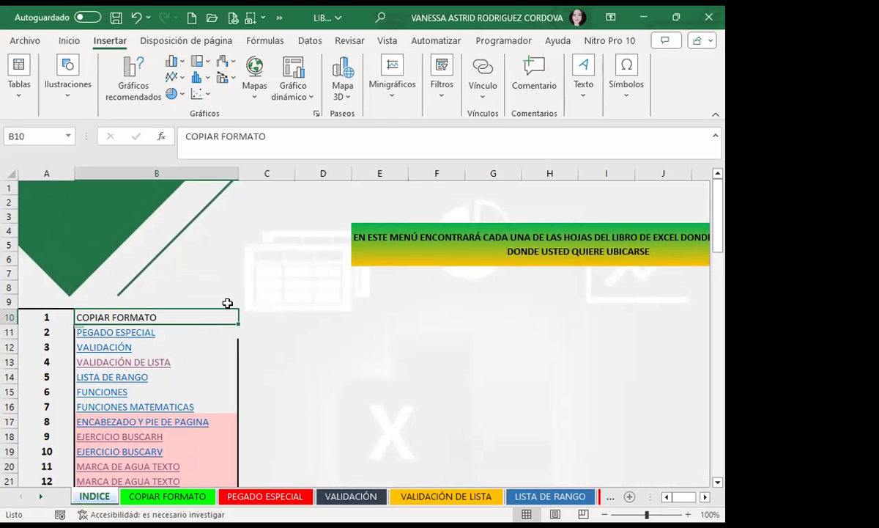
left_click(223, 298)
left_click(168, 321)
scroll(168, 322, "down", 1)
scroll(169, 321, "down", 3)
scroll(169, 321, "down", 2)
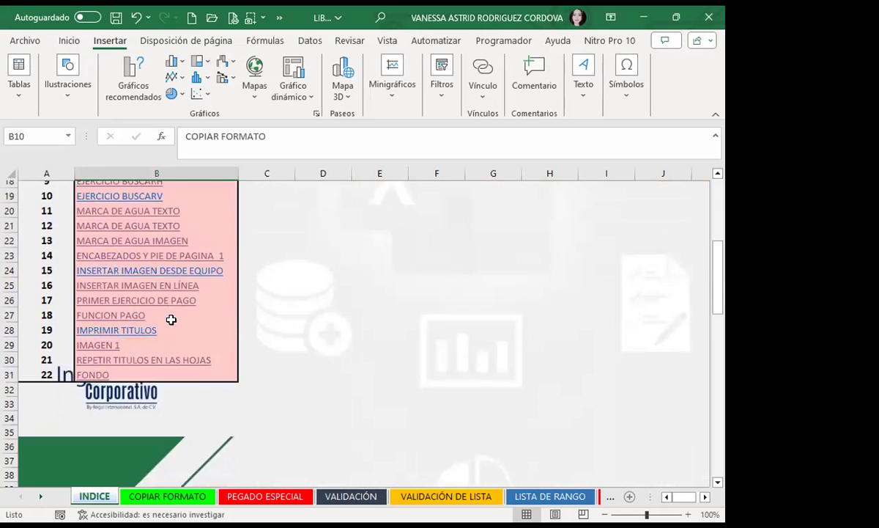
scroll(173, 322, "up", 3)
scroll(173, 322, "up", 3)
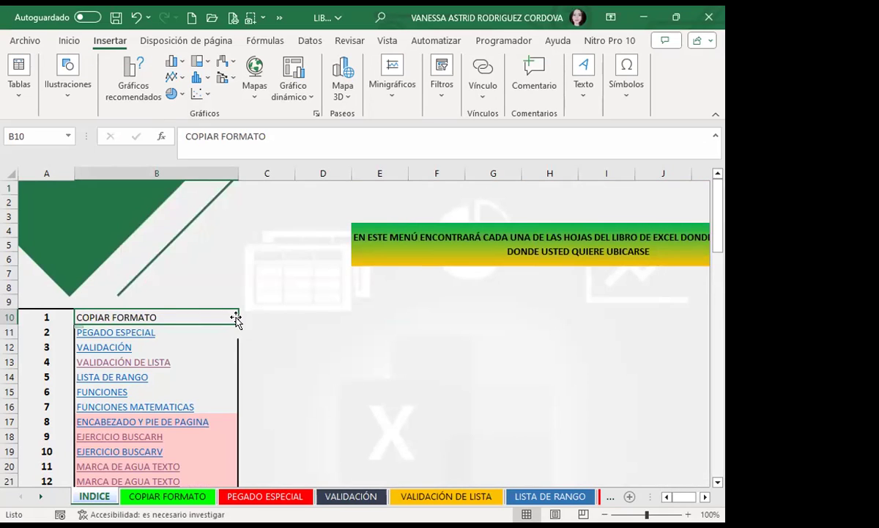
left_click(305, 328)
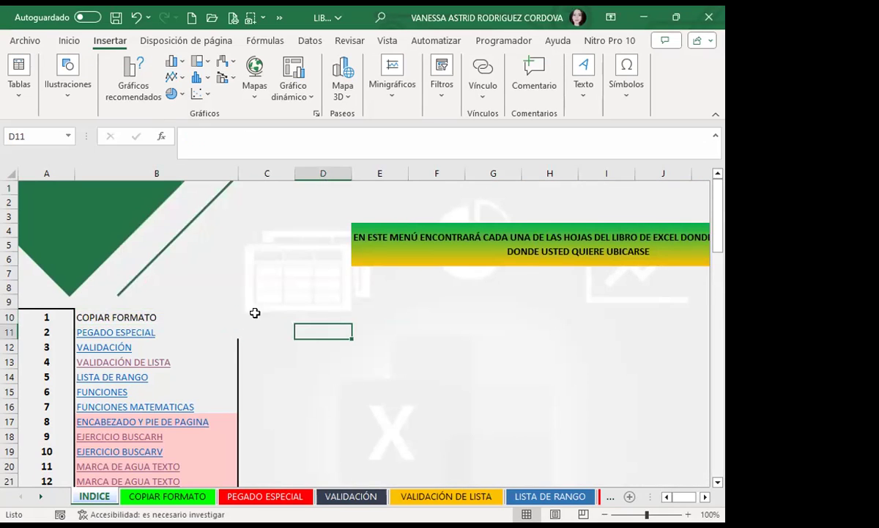
left_click(176, 321)
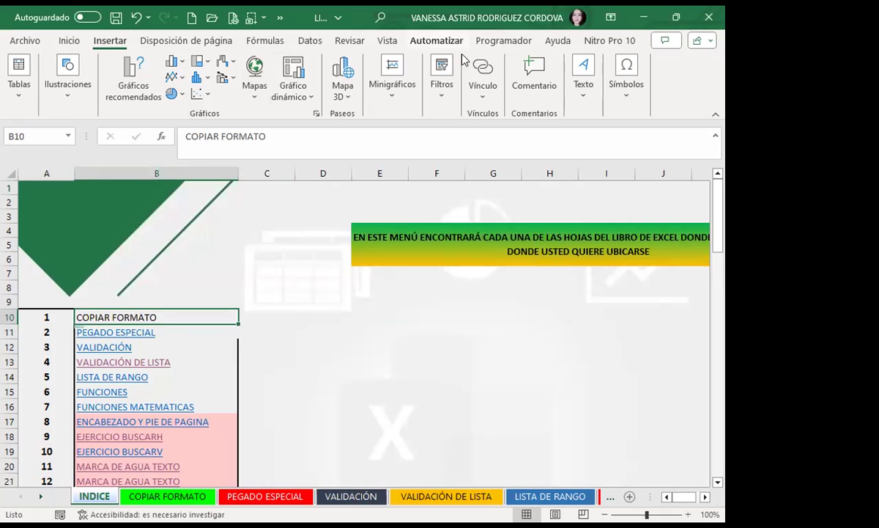
Link B10 to the COPIAR FORMATO sheet as a place in this document.
left_click(484, 65)
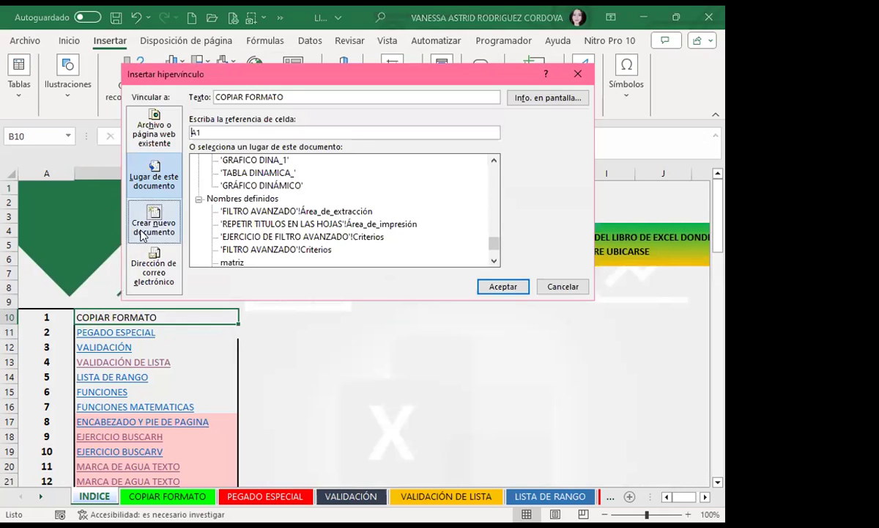
left_click(150, 123)
left_click(153, 177)
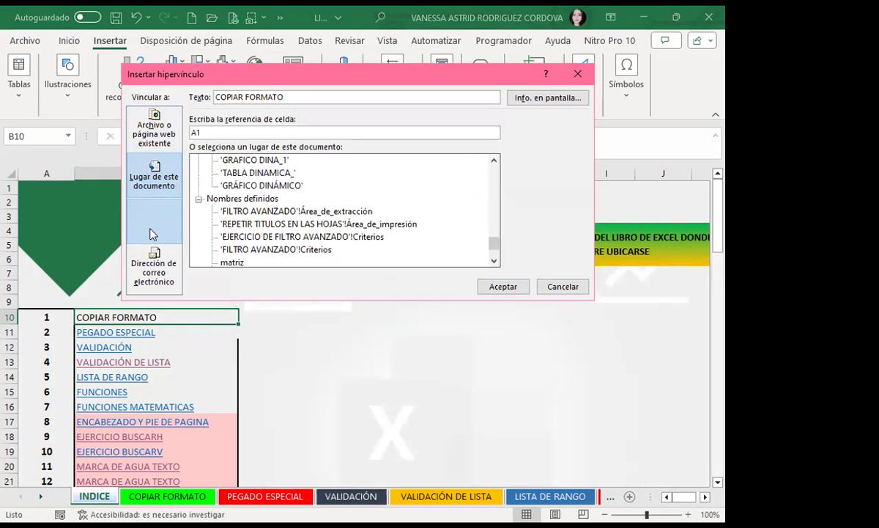
left_click(153, 223)
left_click(153, 269)
left_click(150, 179)
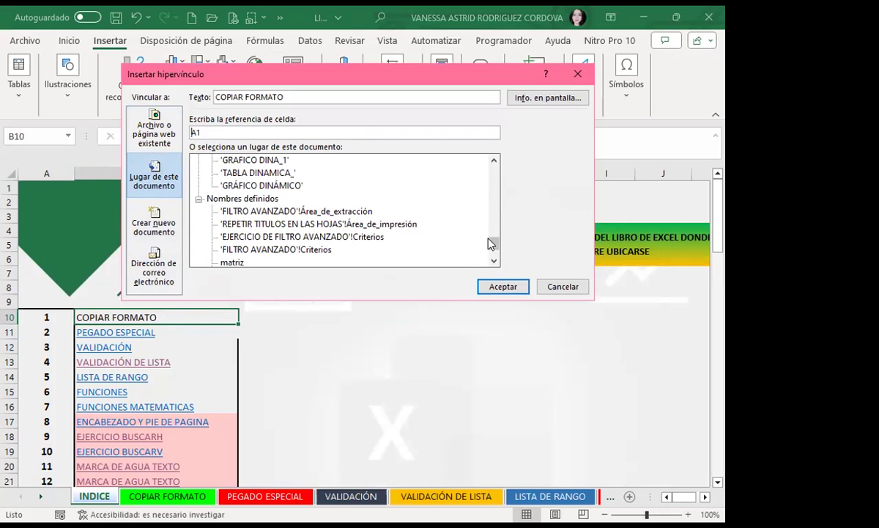
left_click_drag(495, 245, 493, 167)
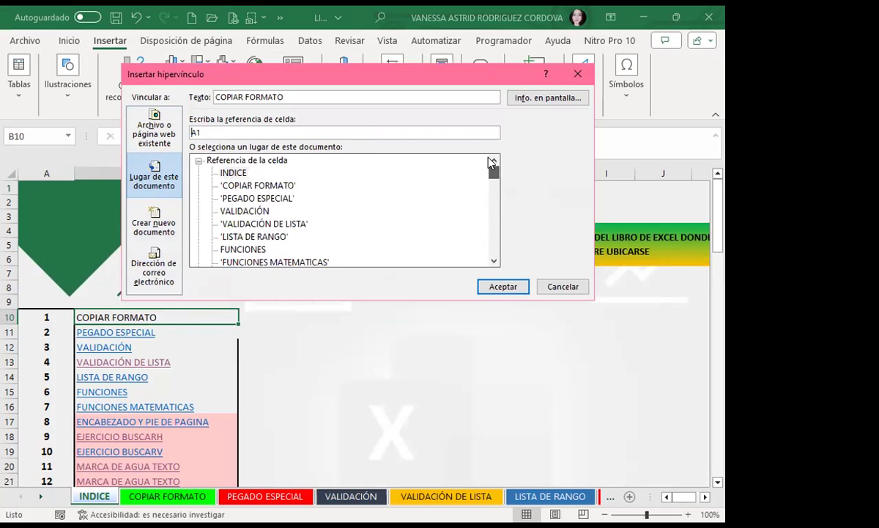
left_click(249, 185)
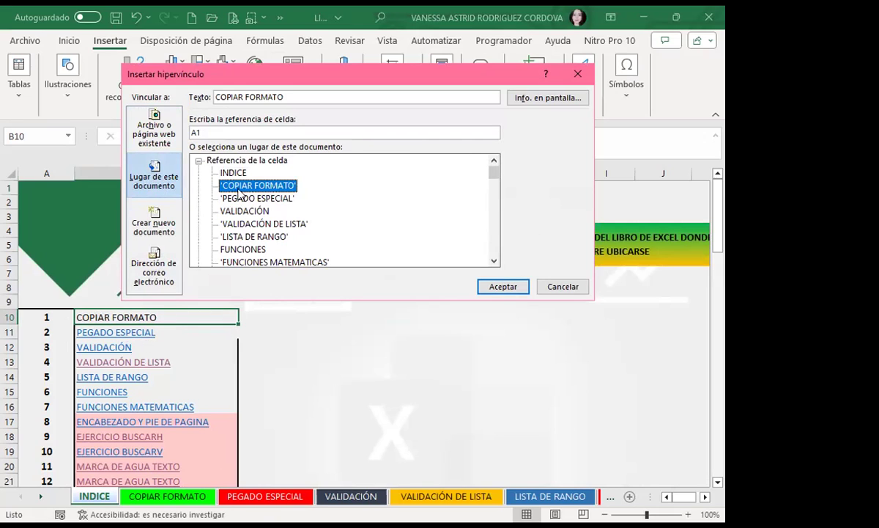
left_click(496, 286)
Test the COPIAR FORMATO link and return to the index via its button.
left_click(337, 358)
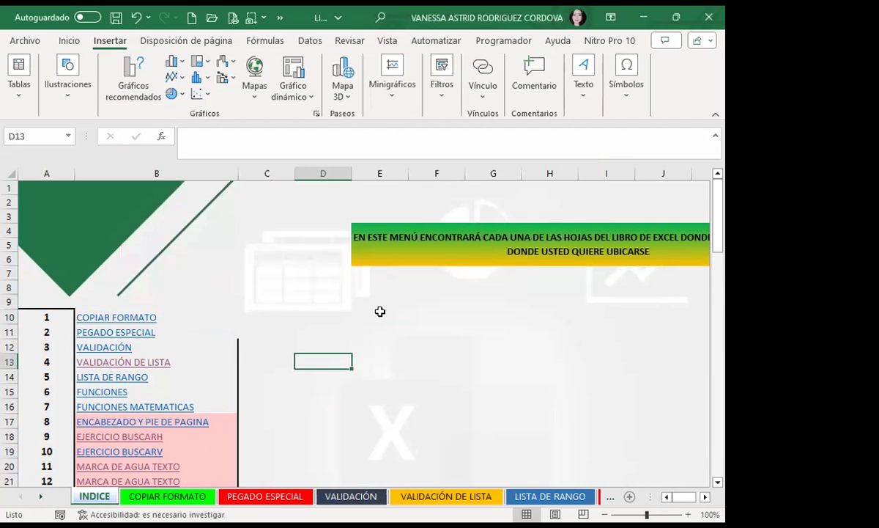
left_click(131, 317)
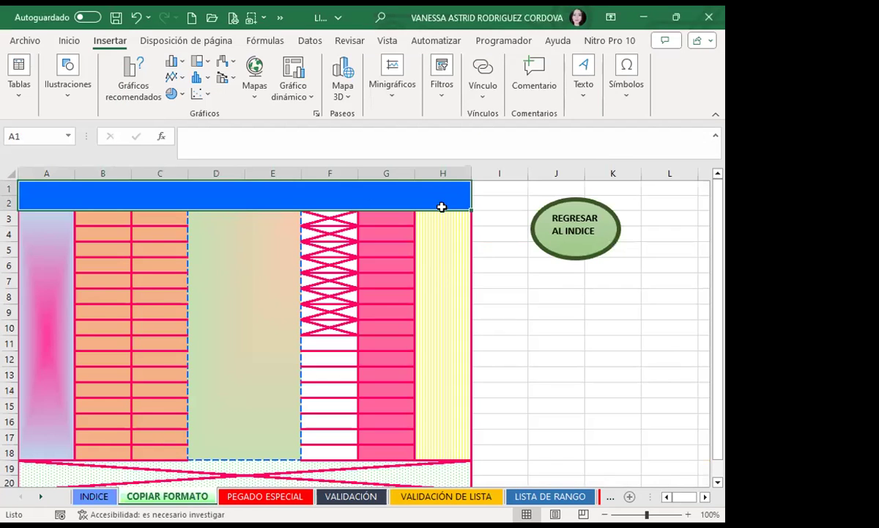
left_click(566, 243)
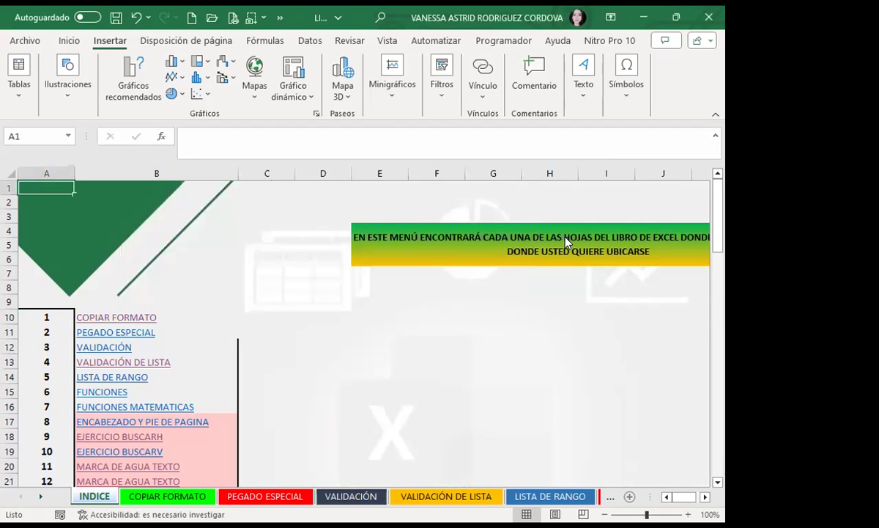
left_click(340, 344)
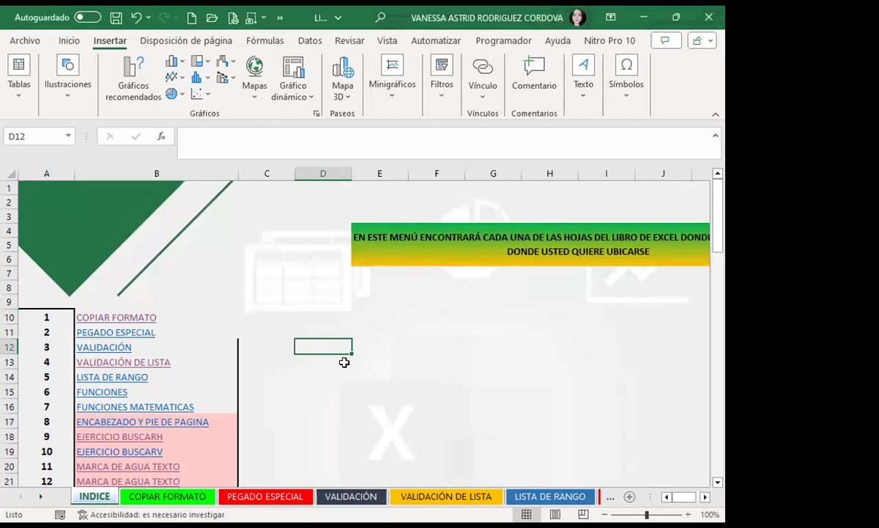